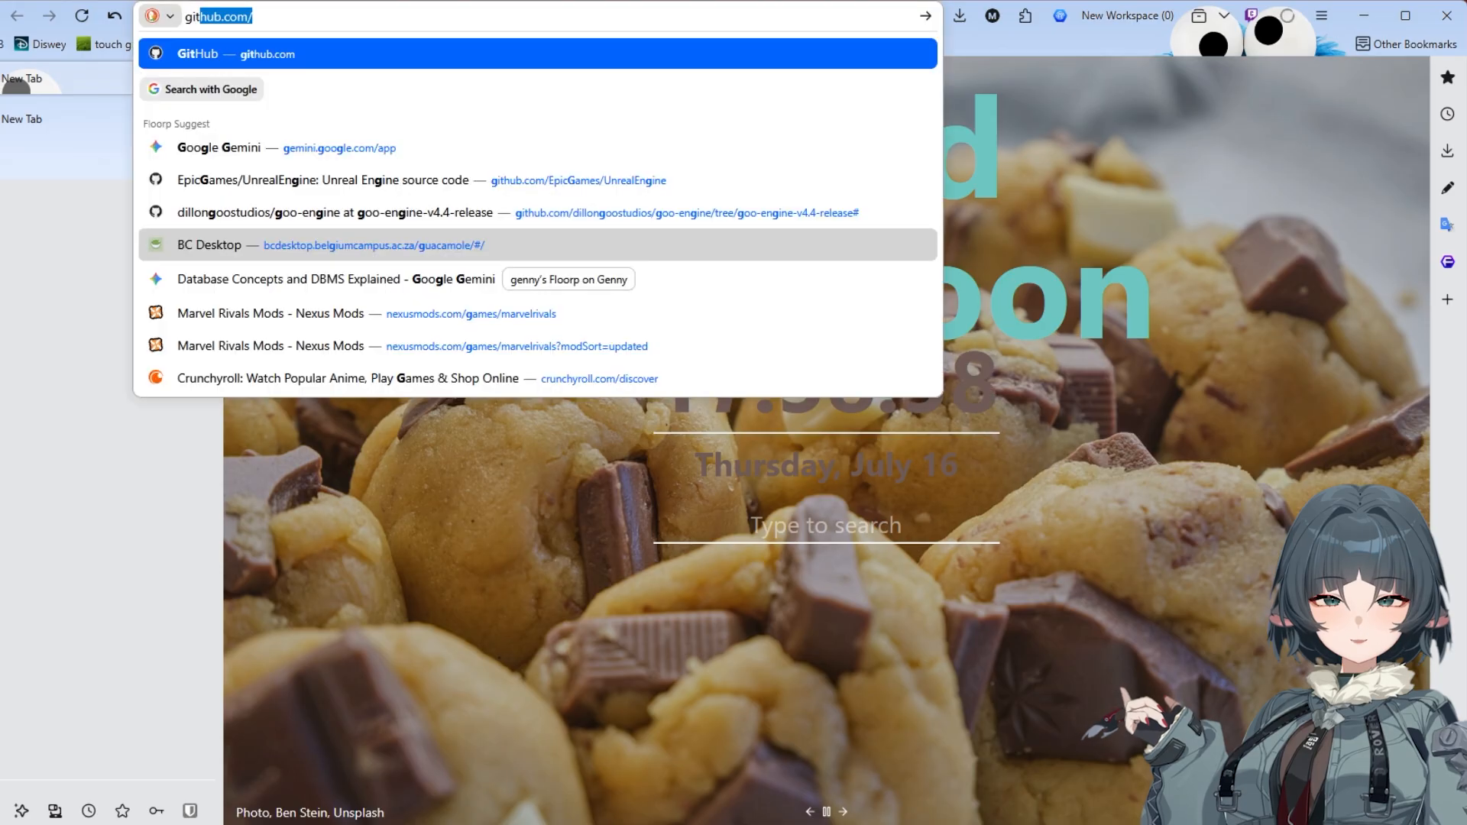
Search the web for "github marvel rival vfx editor" and open the v3.4.0 release page of the 0xSaturno/rivals-vfx-editor repository.
text(l riv)
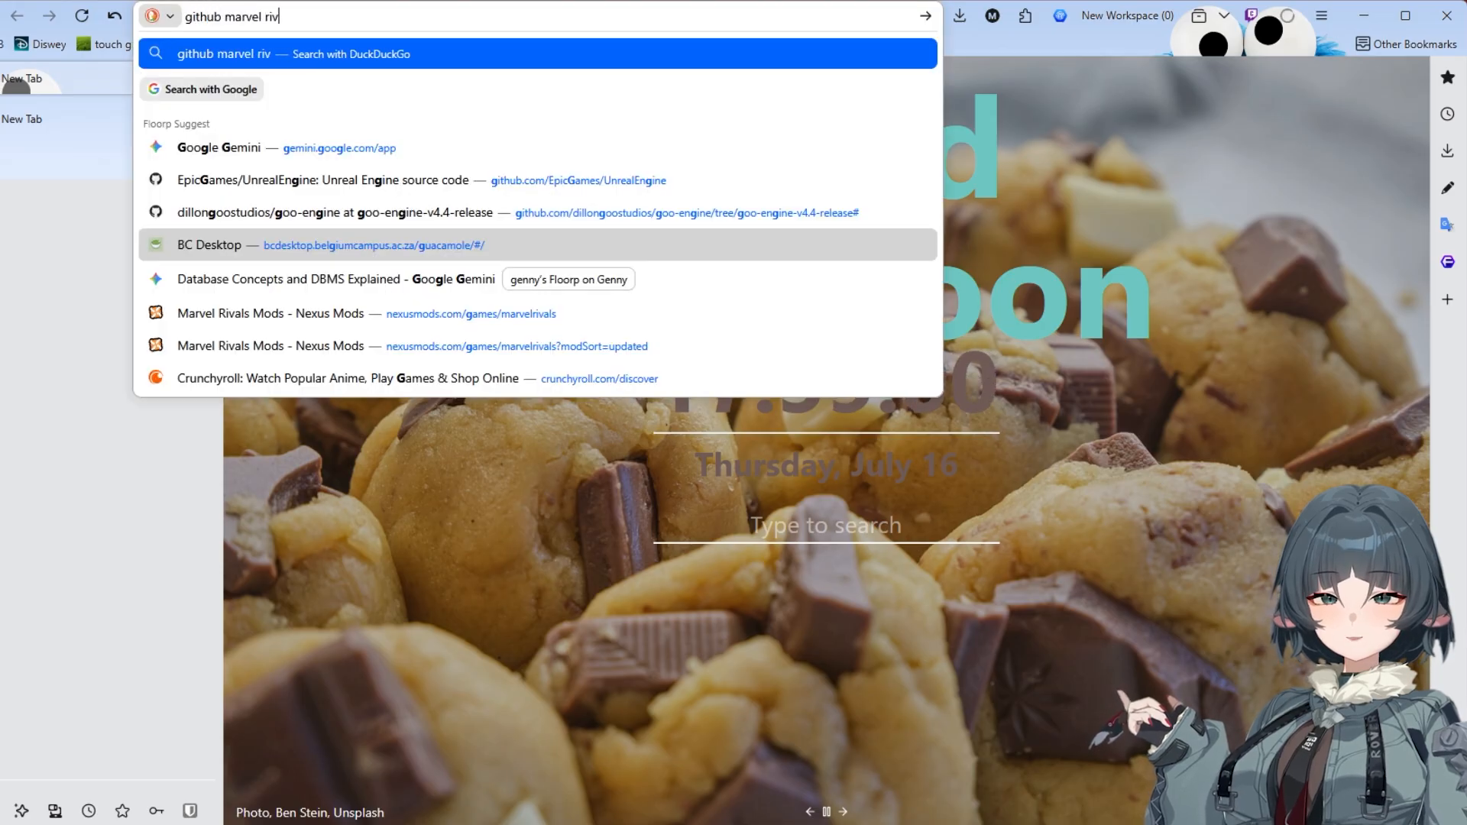
text(al vix editor)
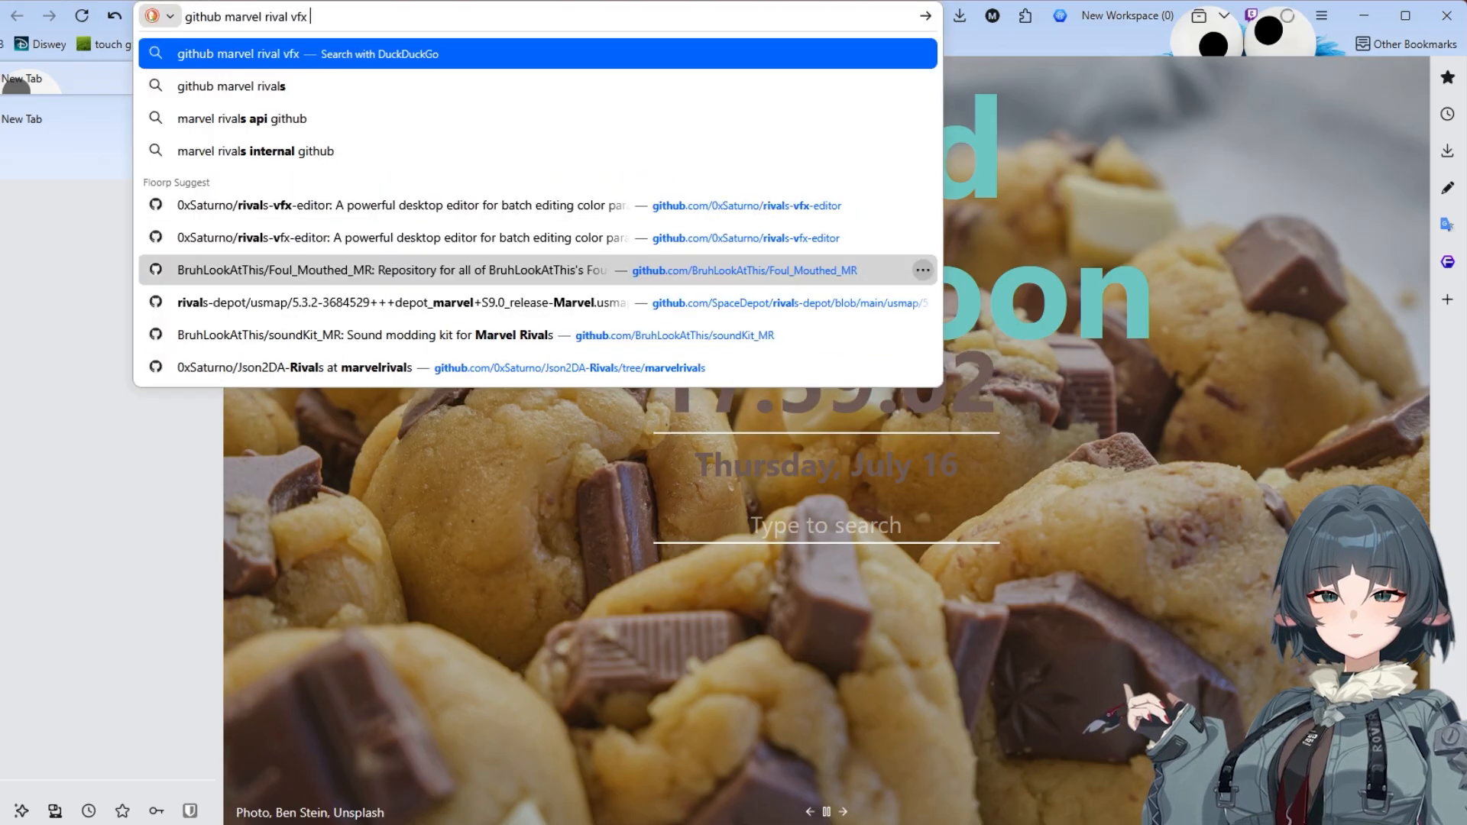
key(Return)
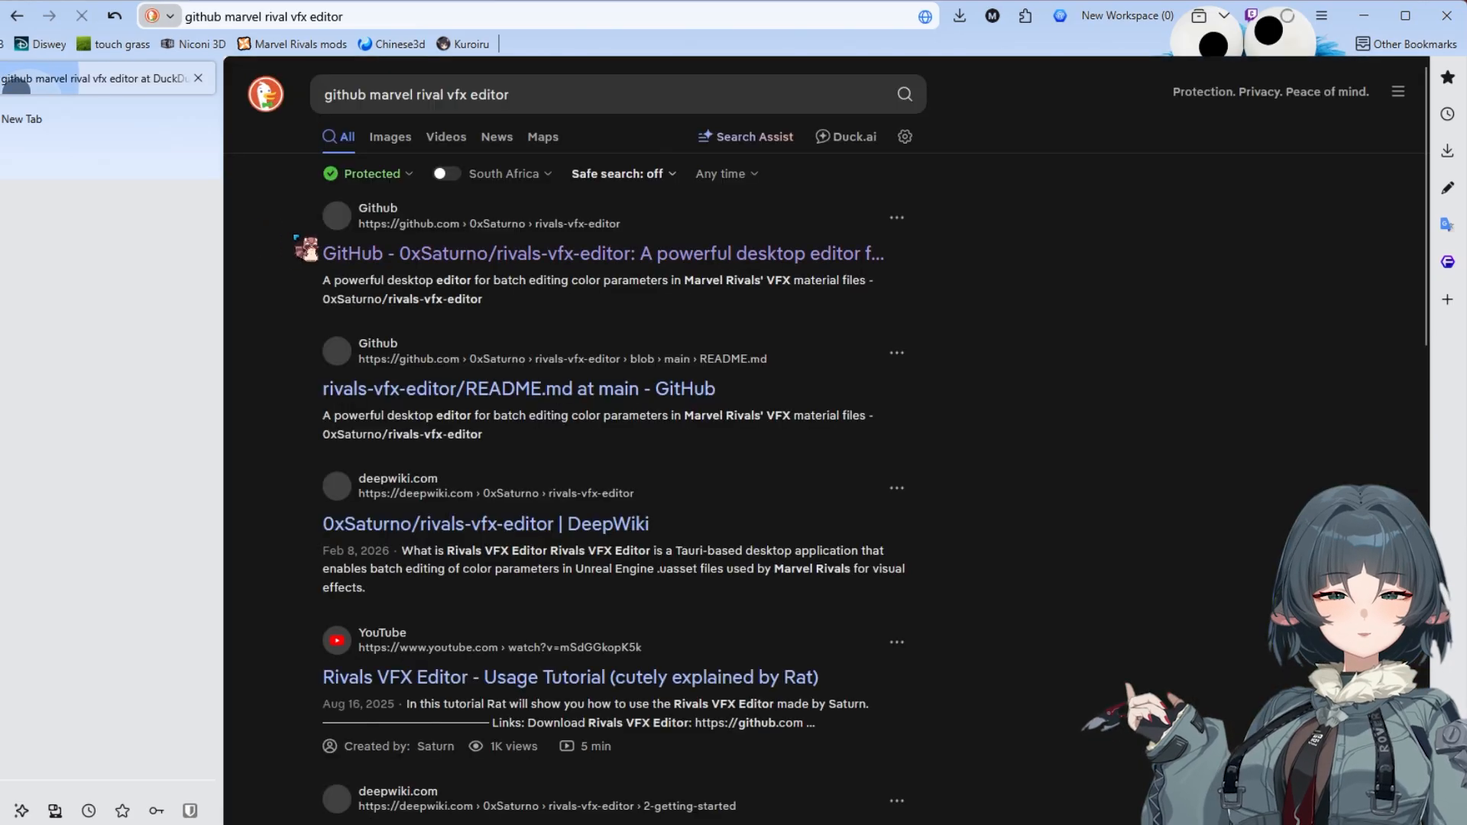
click(474, 260)
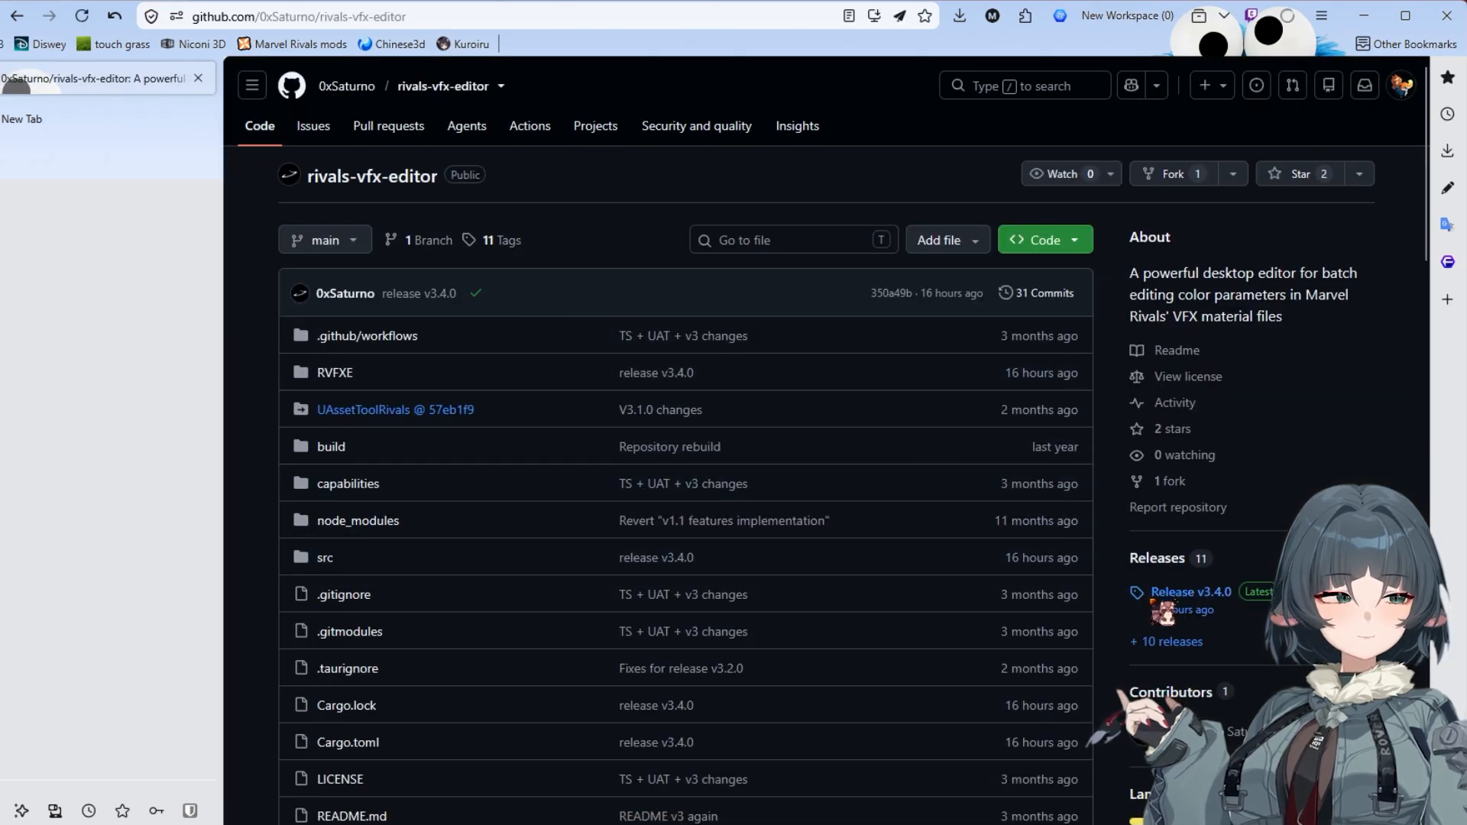
click(1181, 596)
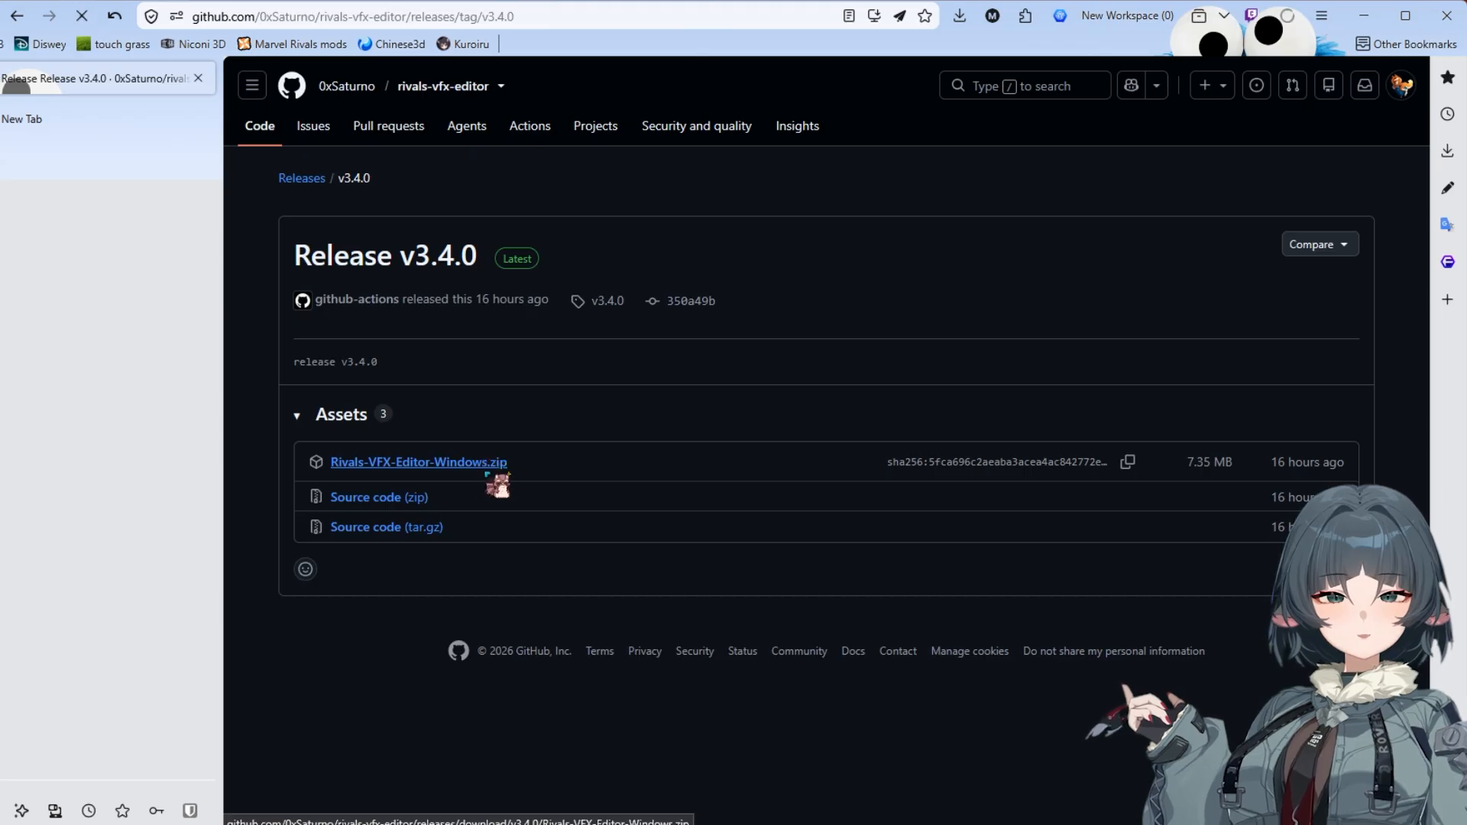
Return to the repository's main page and read the README's editor usage and .NET 8.0 requirements sections.
key(alt+Left)
scroll(585, 435, down, 8)
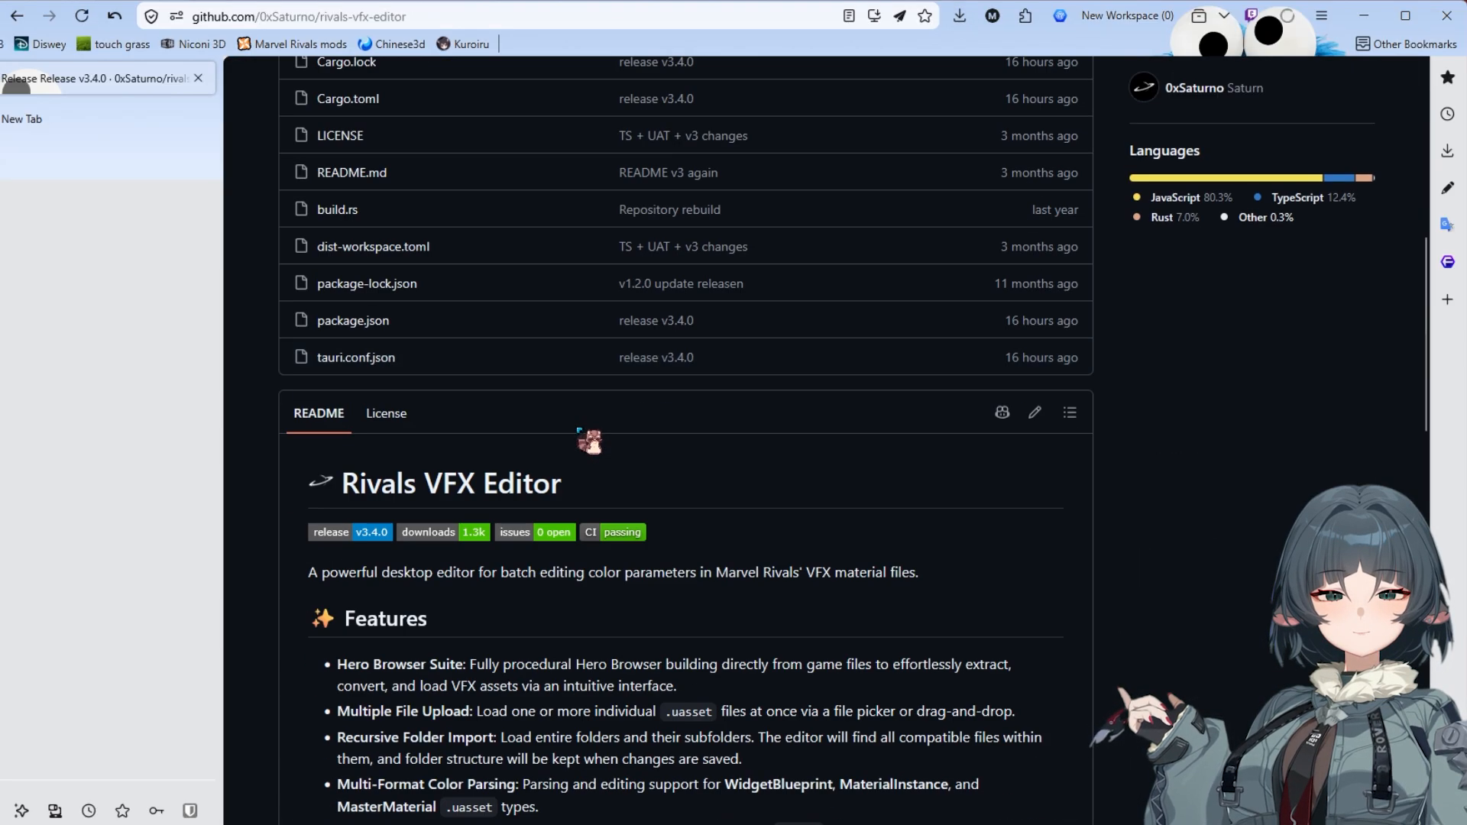
scroll(585, 435, down, 15)
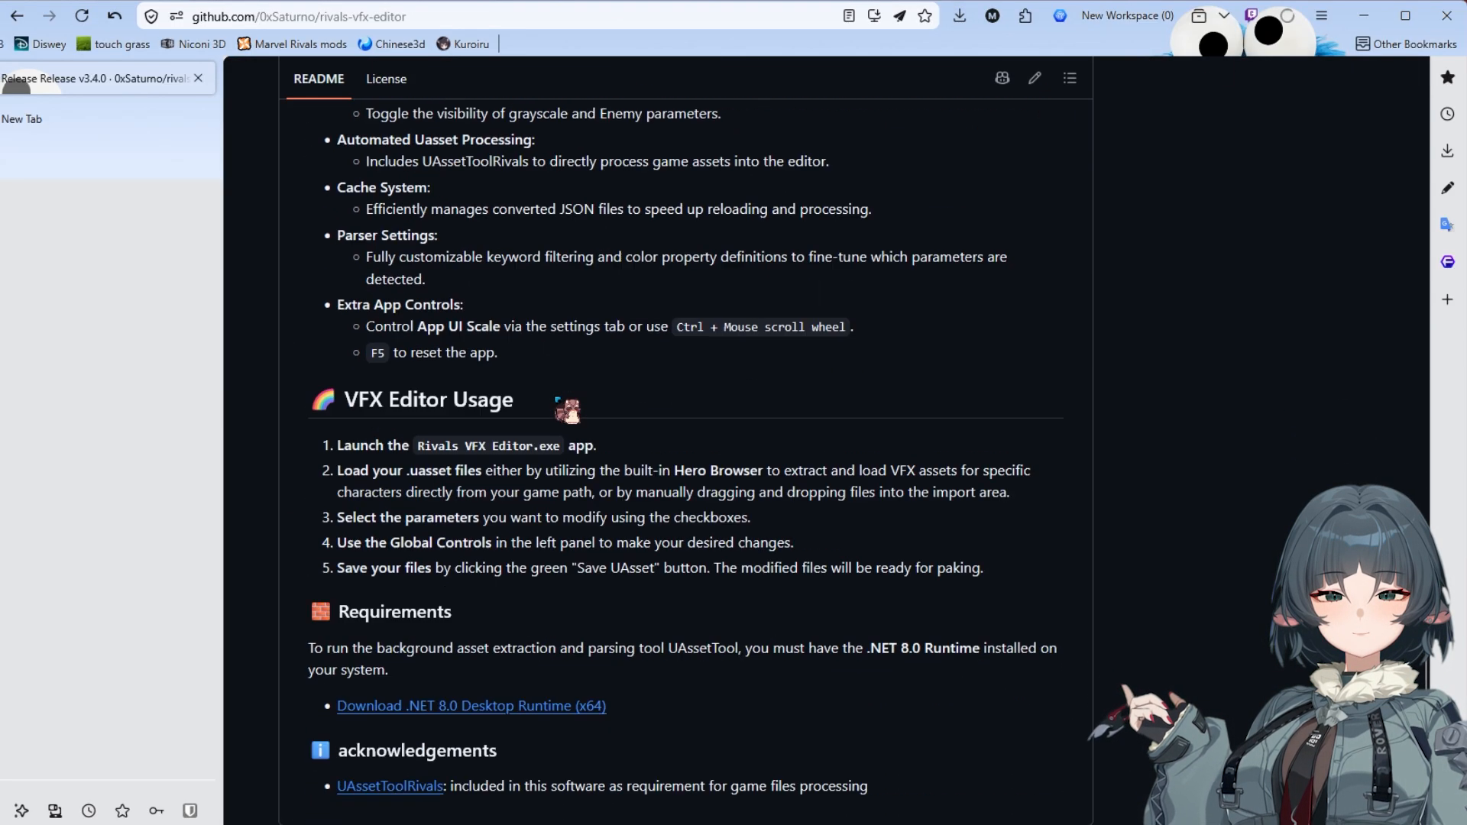
scroll(567, 409, down, 1)
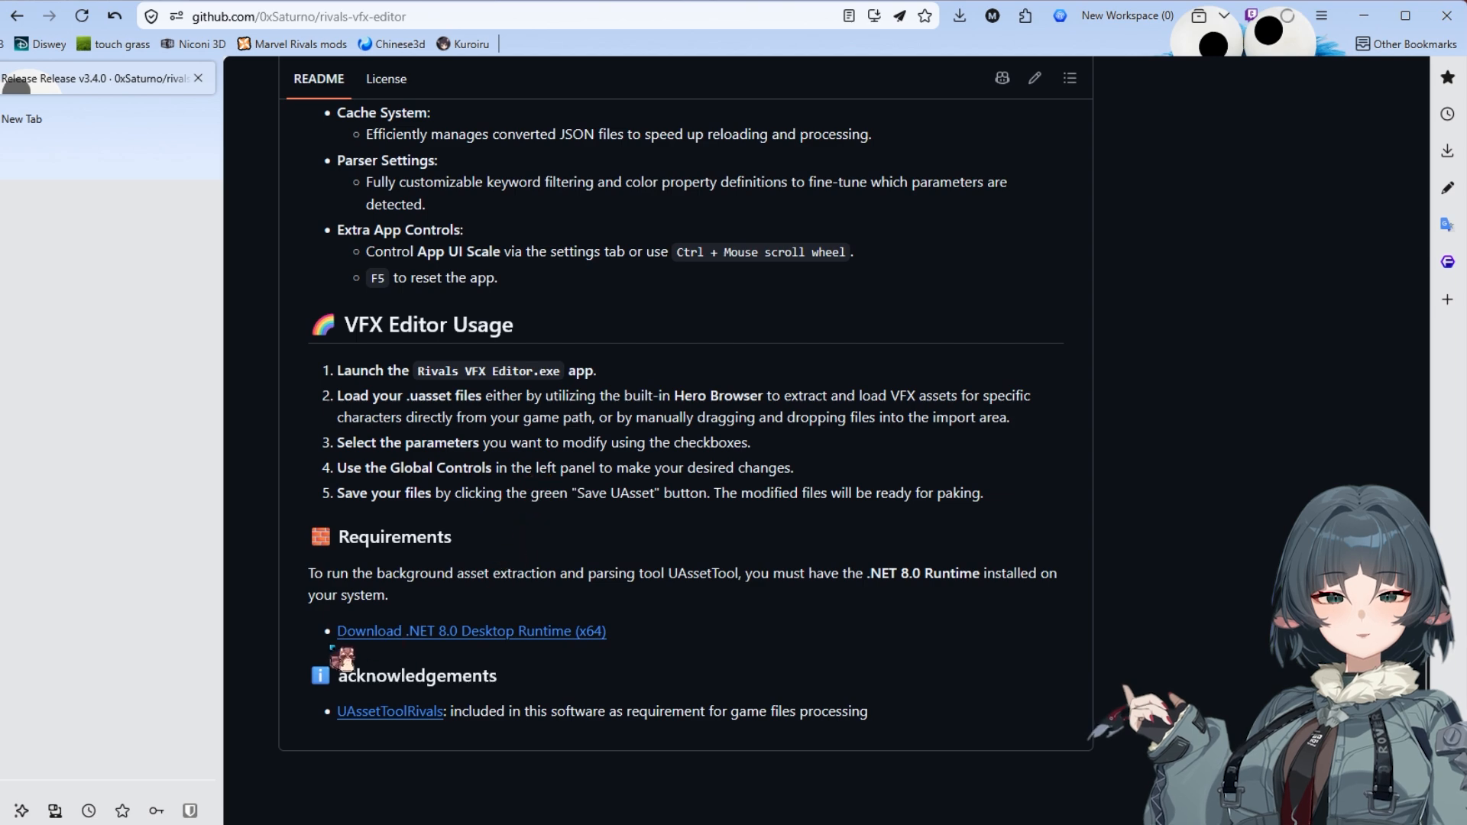
drag(676, 650, 336, 659)
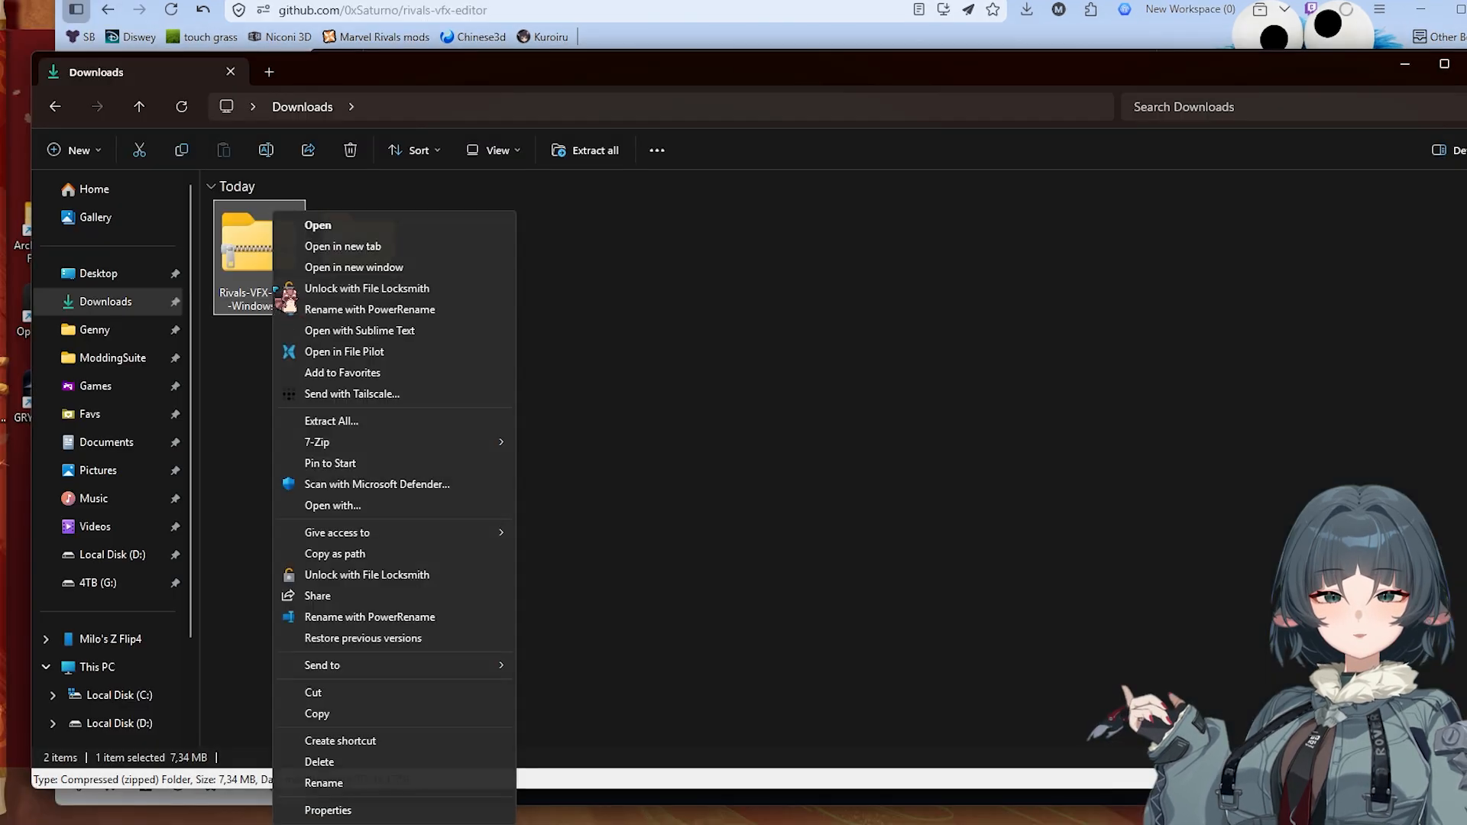
Extract Rivals-VFX-Editor-Windows.zip with 7-Zip into its own folder in Downloads and delete the archive.
mouse_move(489, 442)
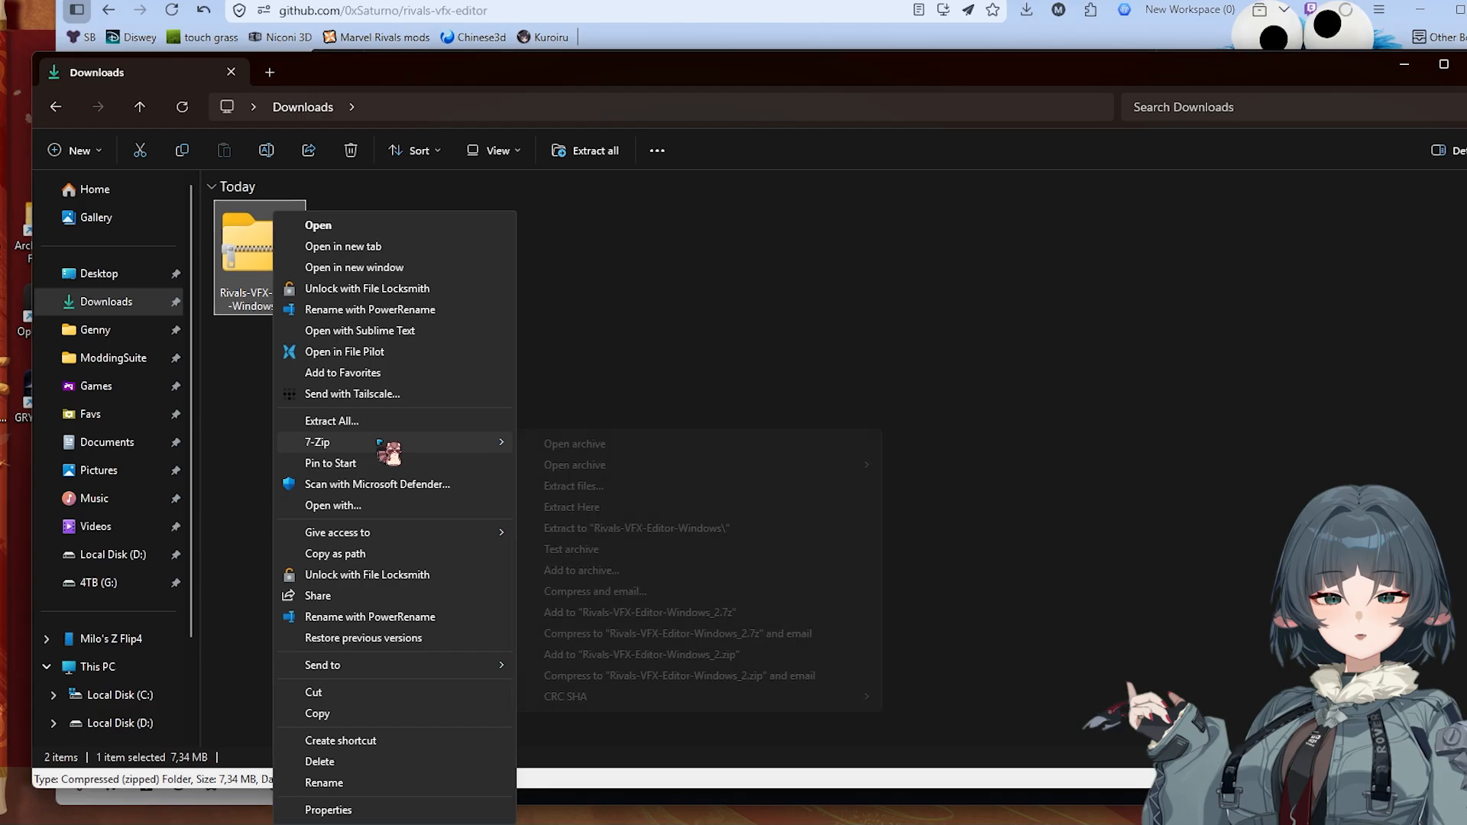
click(625, 486)
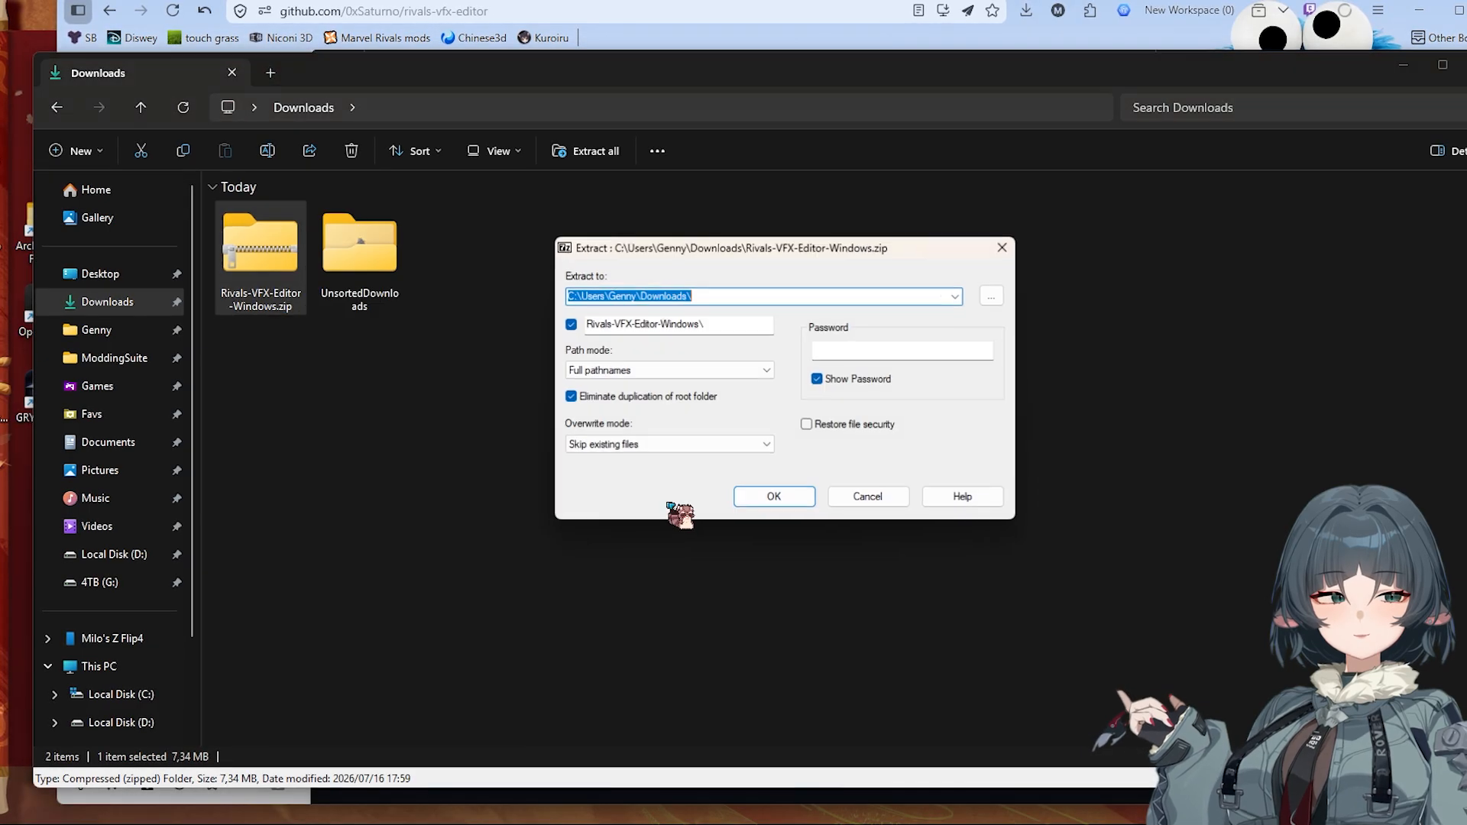
click(774, 498)
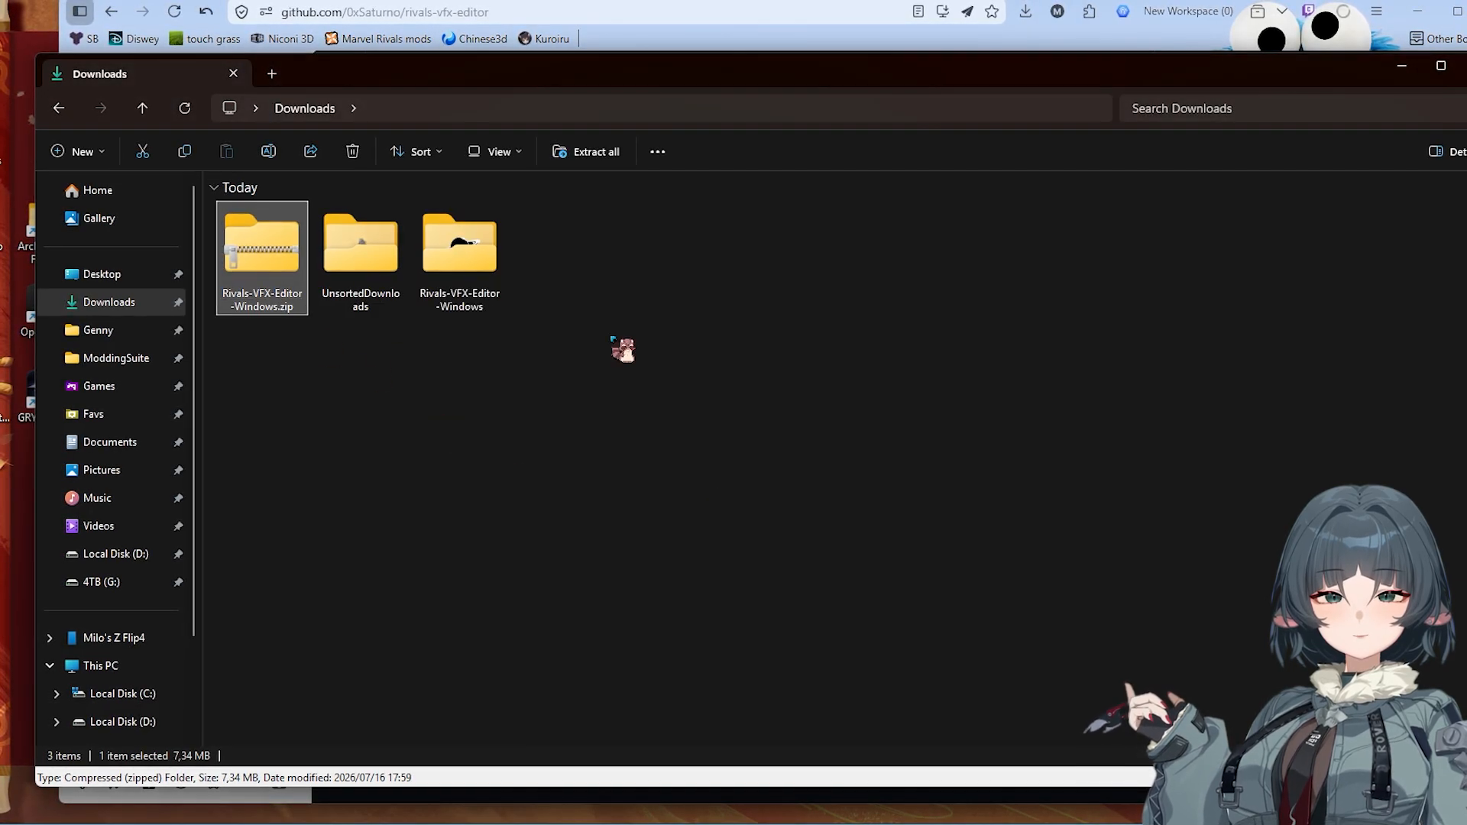
key(Delete)
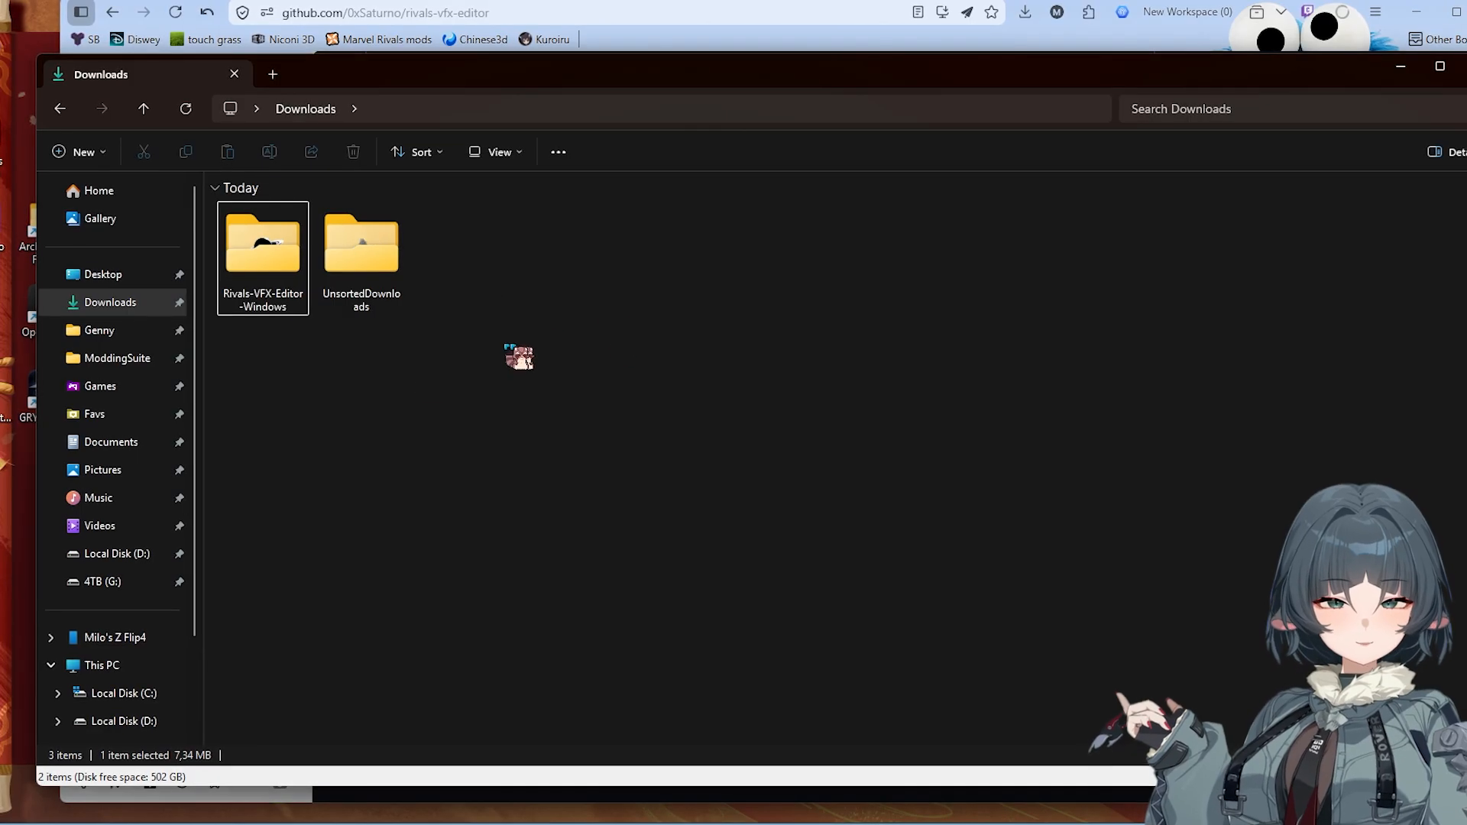
Check the tools subfolder of the extracted Rivals-VFX-Editor-Windows folder and launch rivals-vfx-editor.exe.
double_click(262, 285)
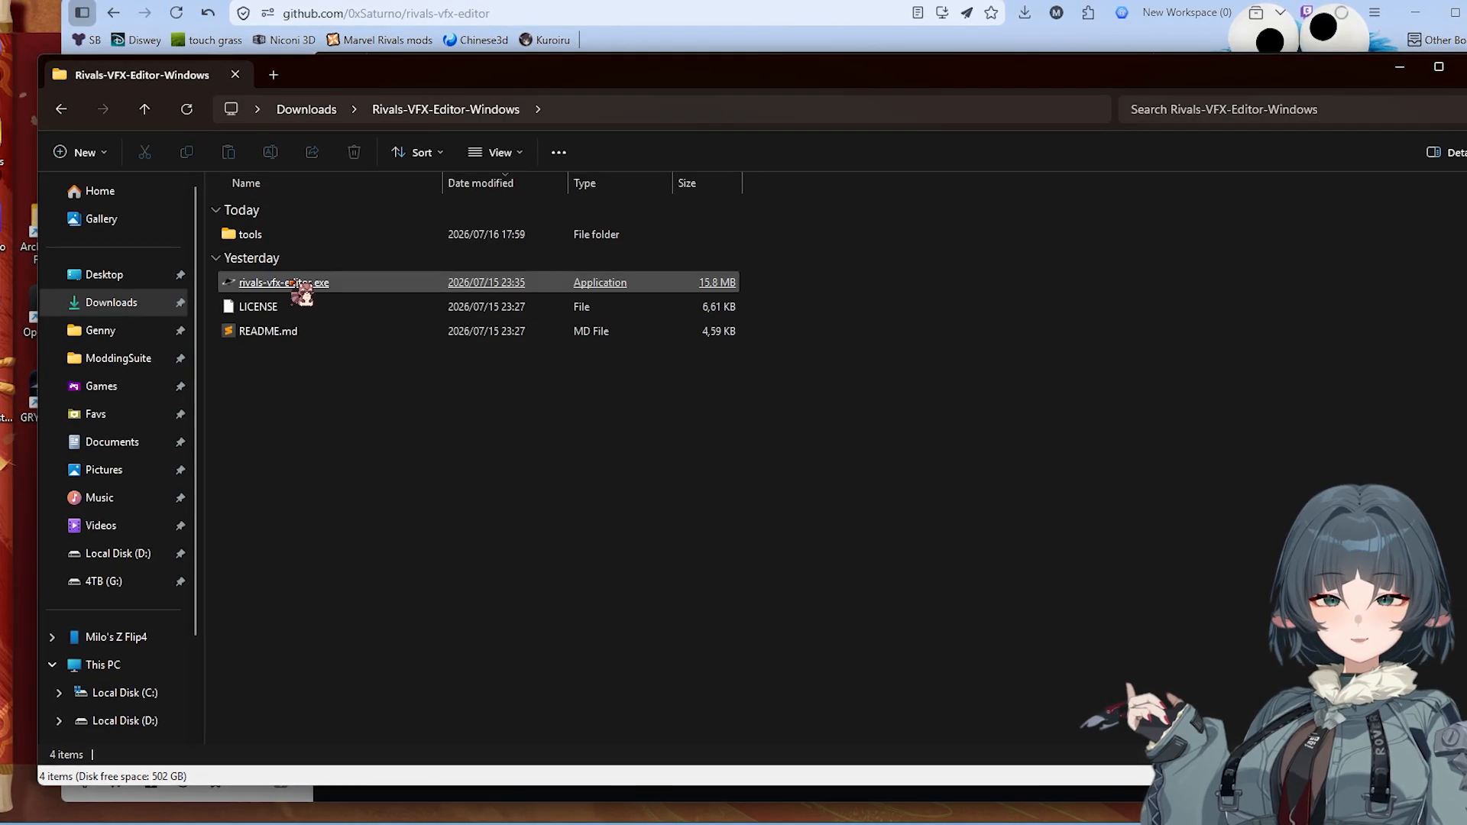
click(294, 284)
double_click(298, 235)
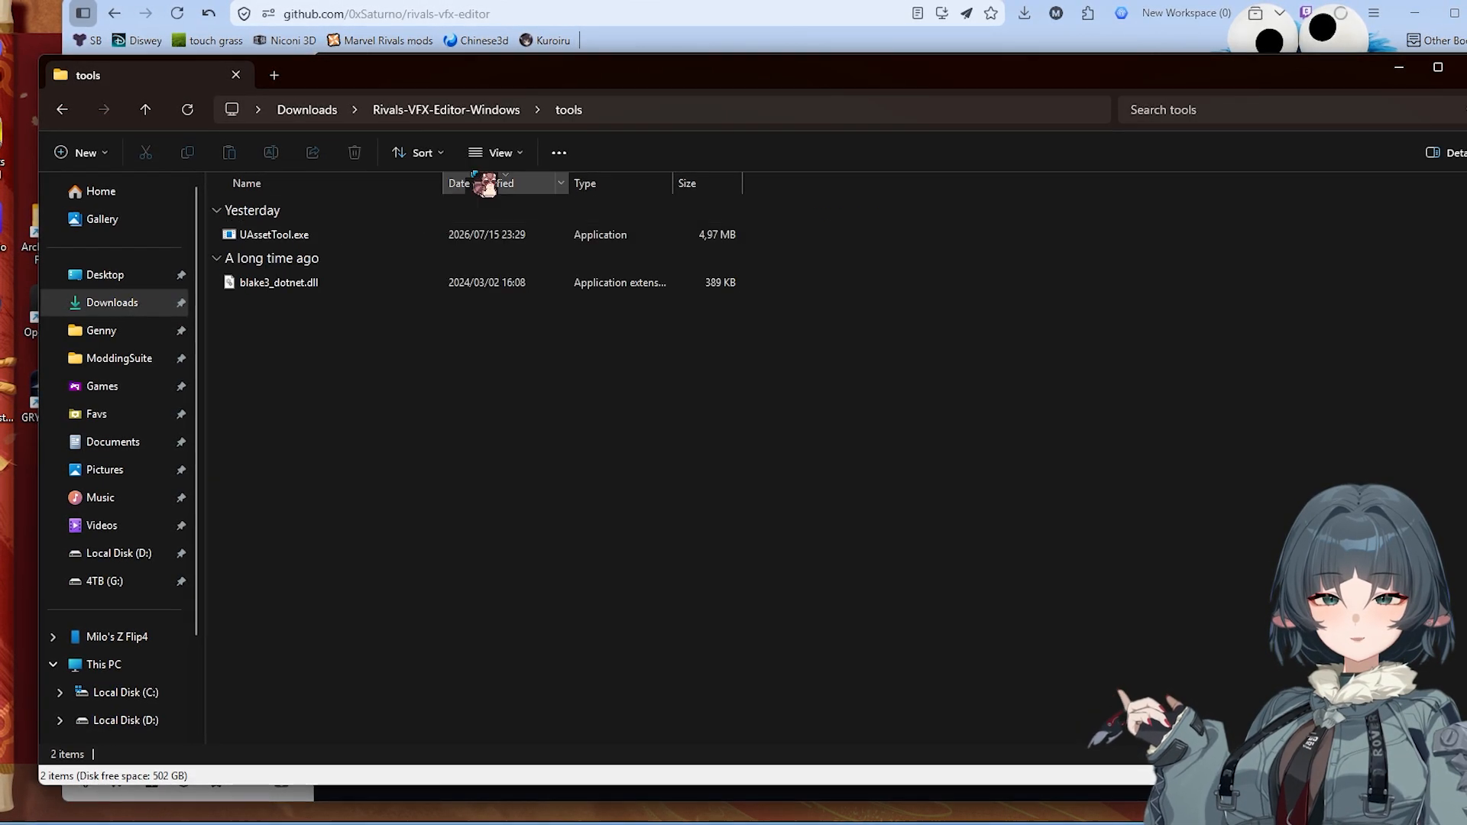
click(496, 112)
click(383, 281)
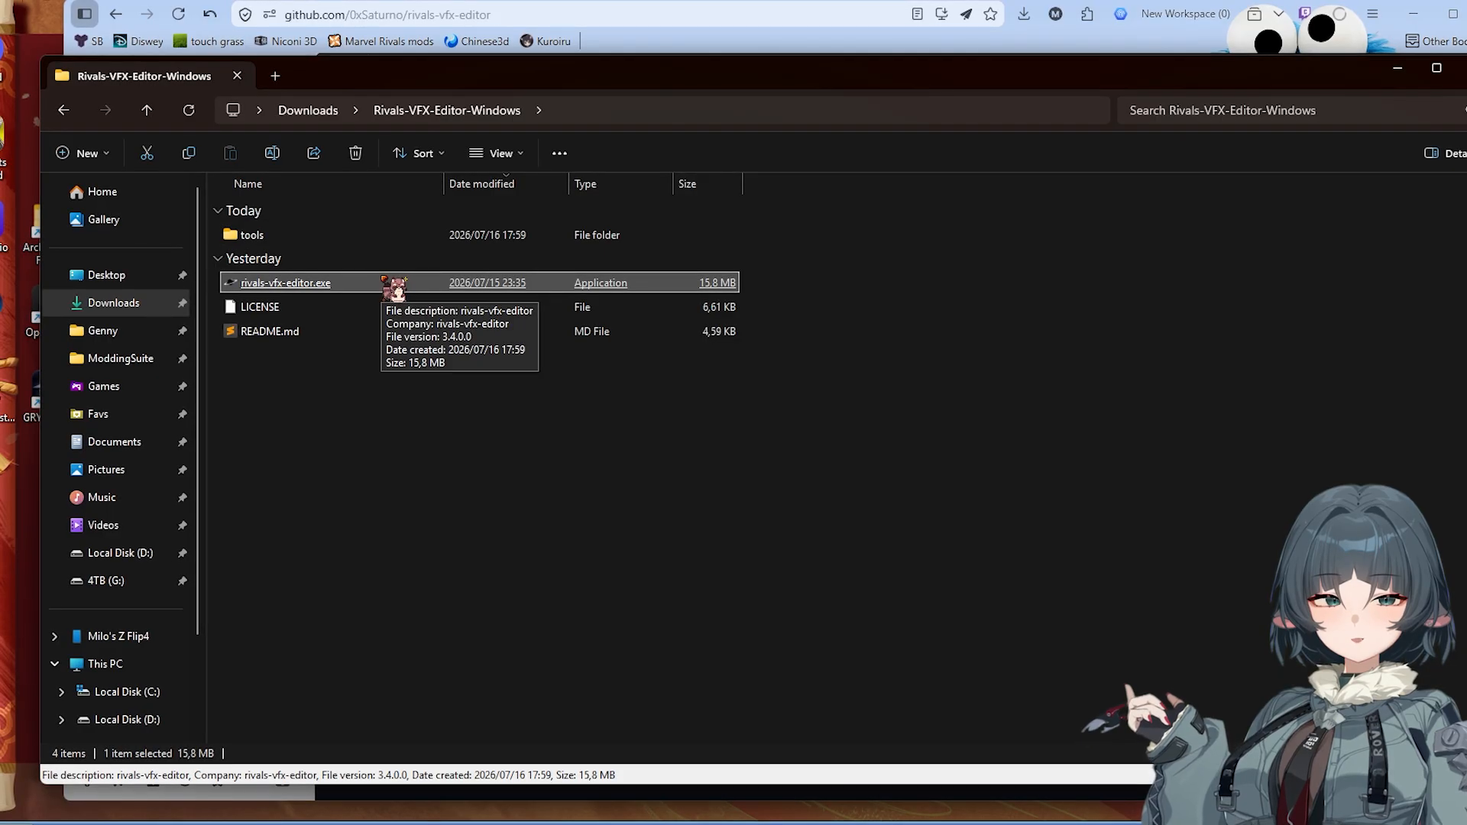
double_click(384, 281)
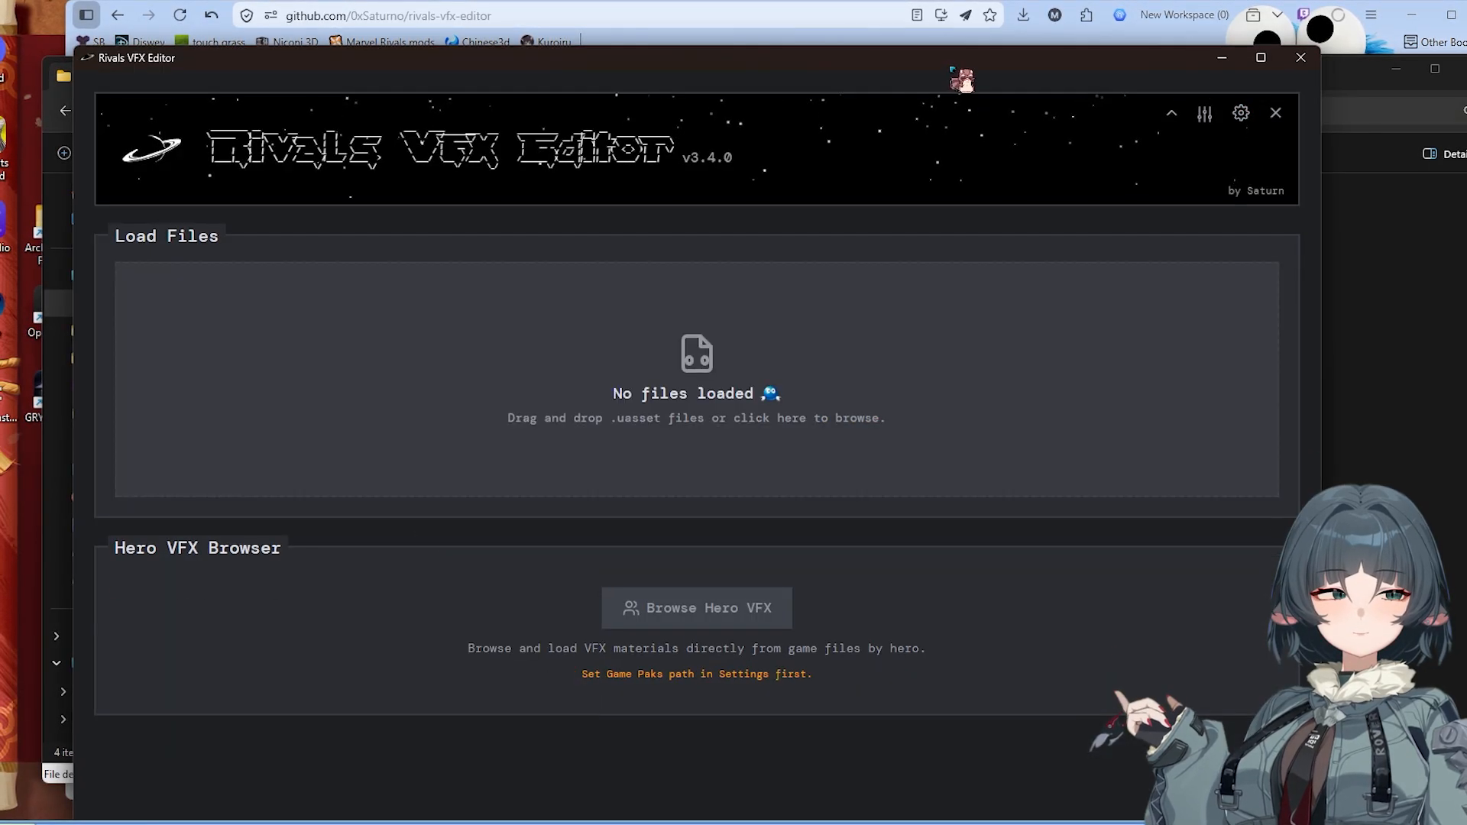
drag(965, 65, 1021, 10)
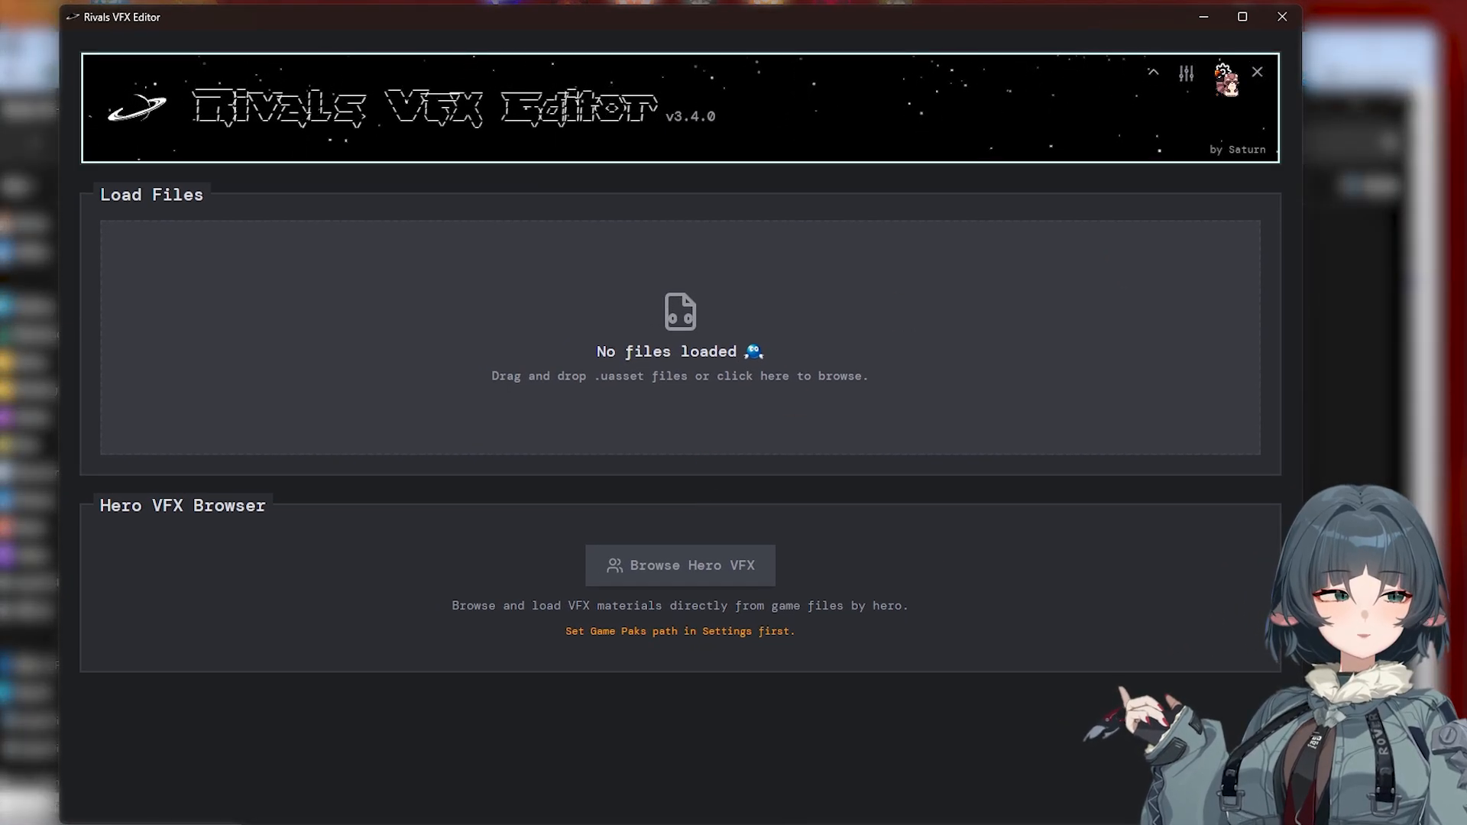
Clear the Hero Browser cache and the VFX Materials cache in the editor's settings.
click(1225, 79)
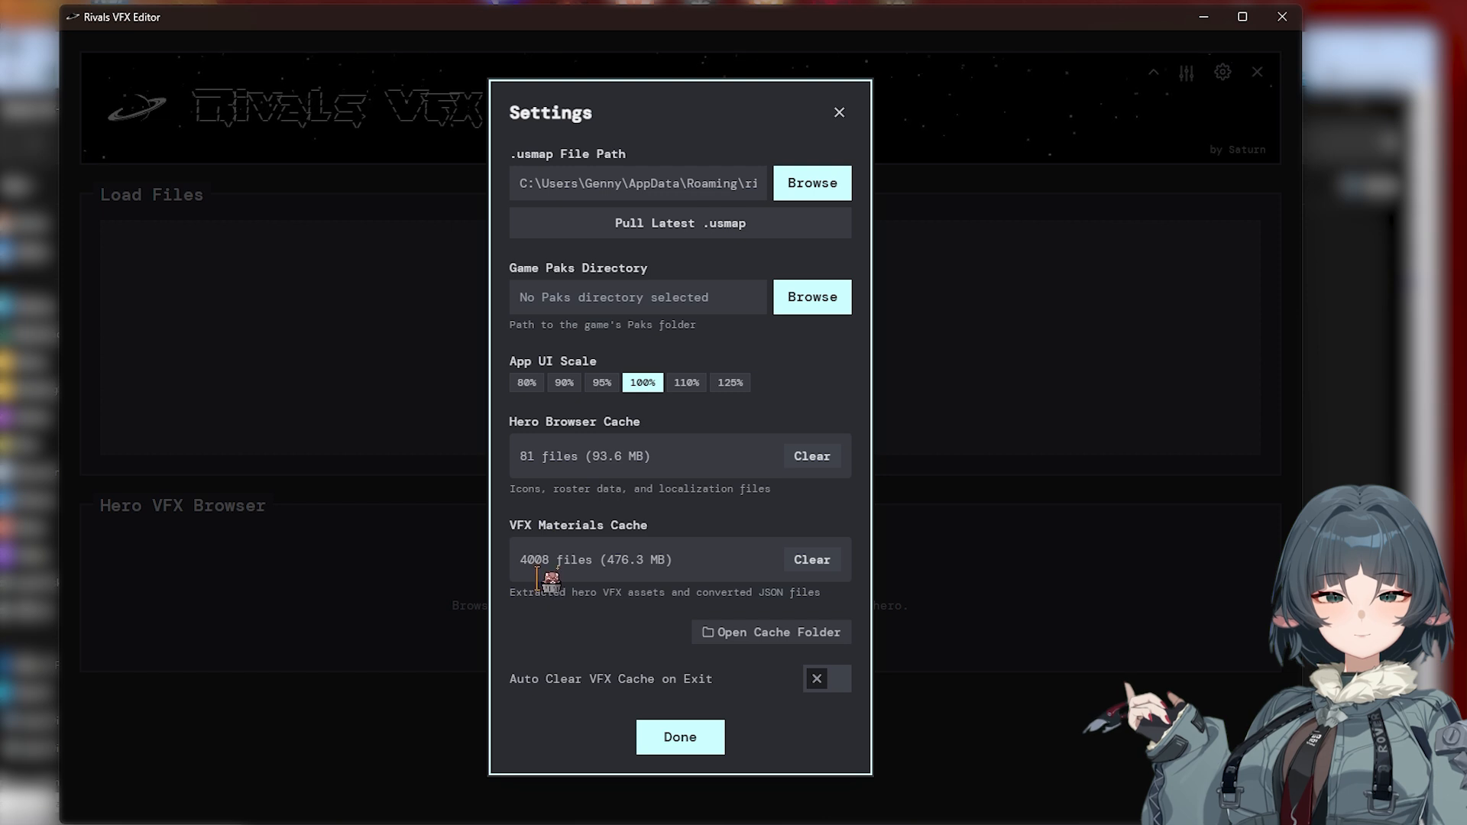
drag(527, 561, 742, 560)
drag(699, 456, 501, 478)
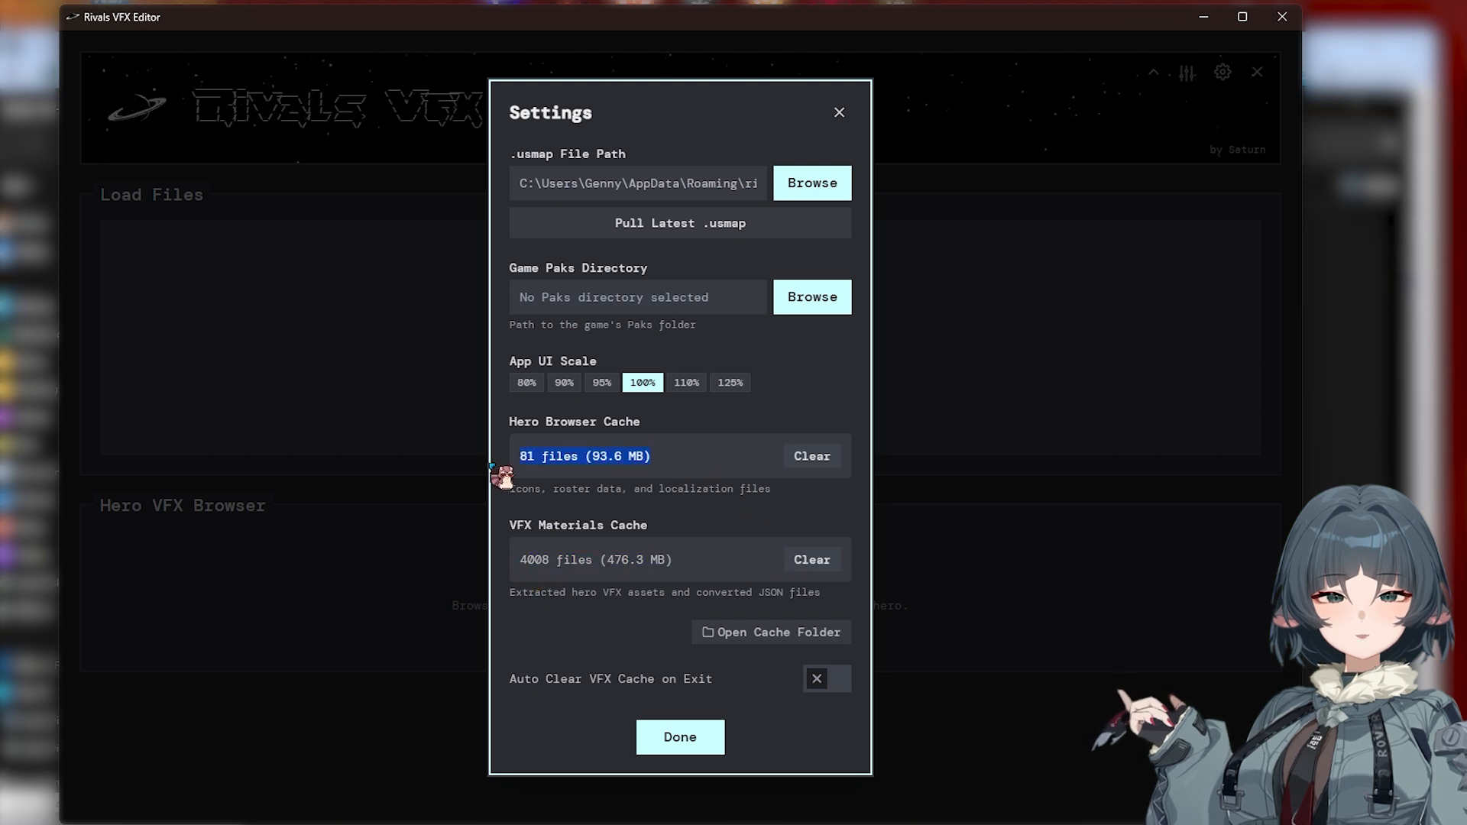
click(817, 457)
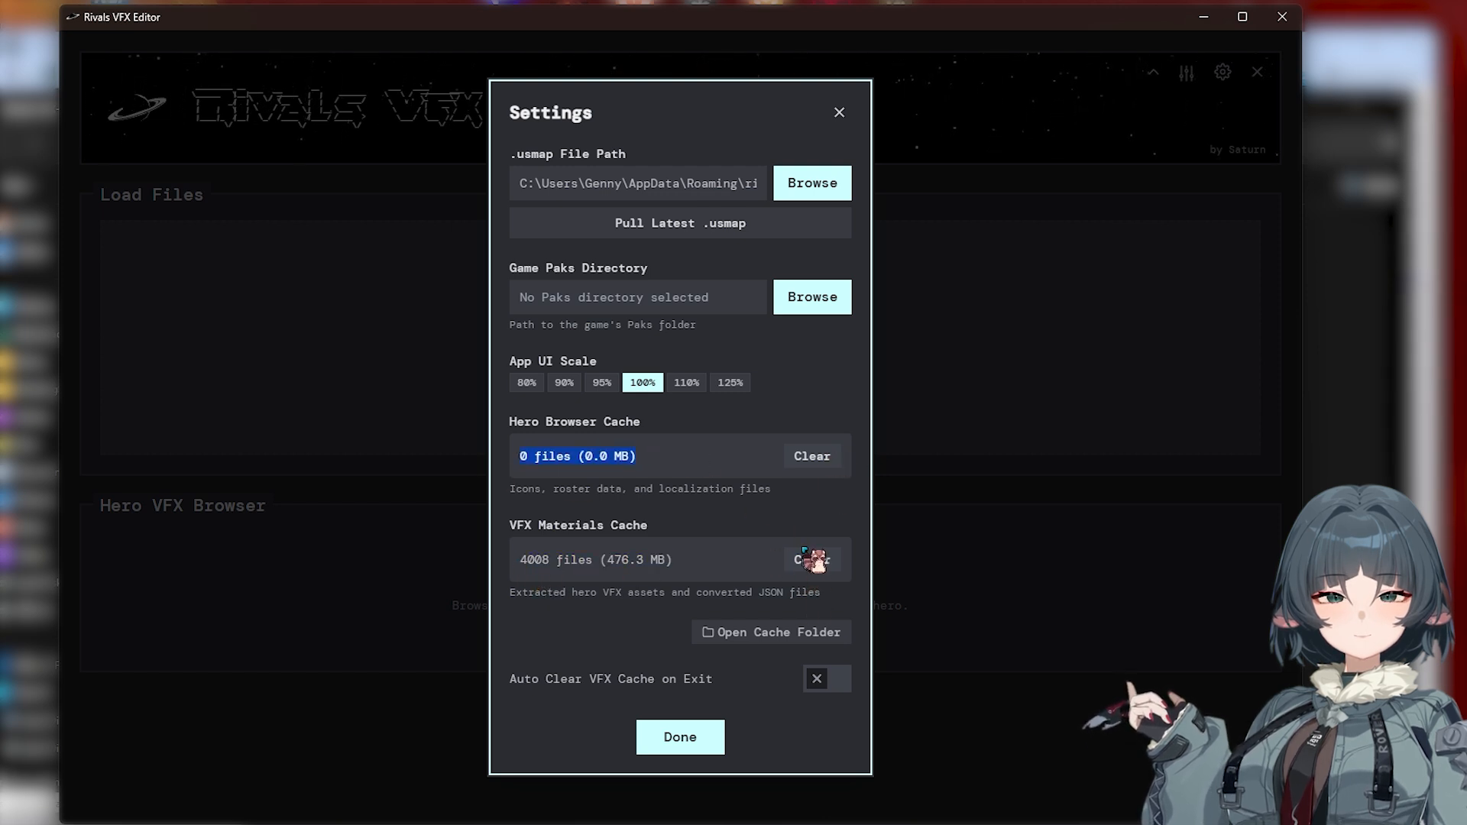
click(806, 551)
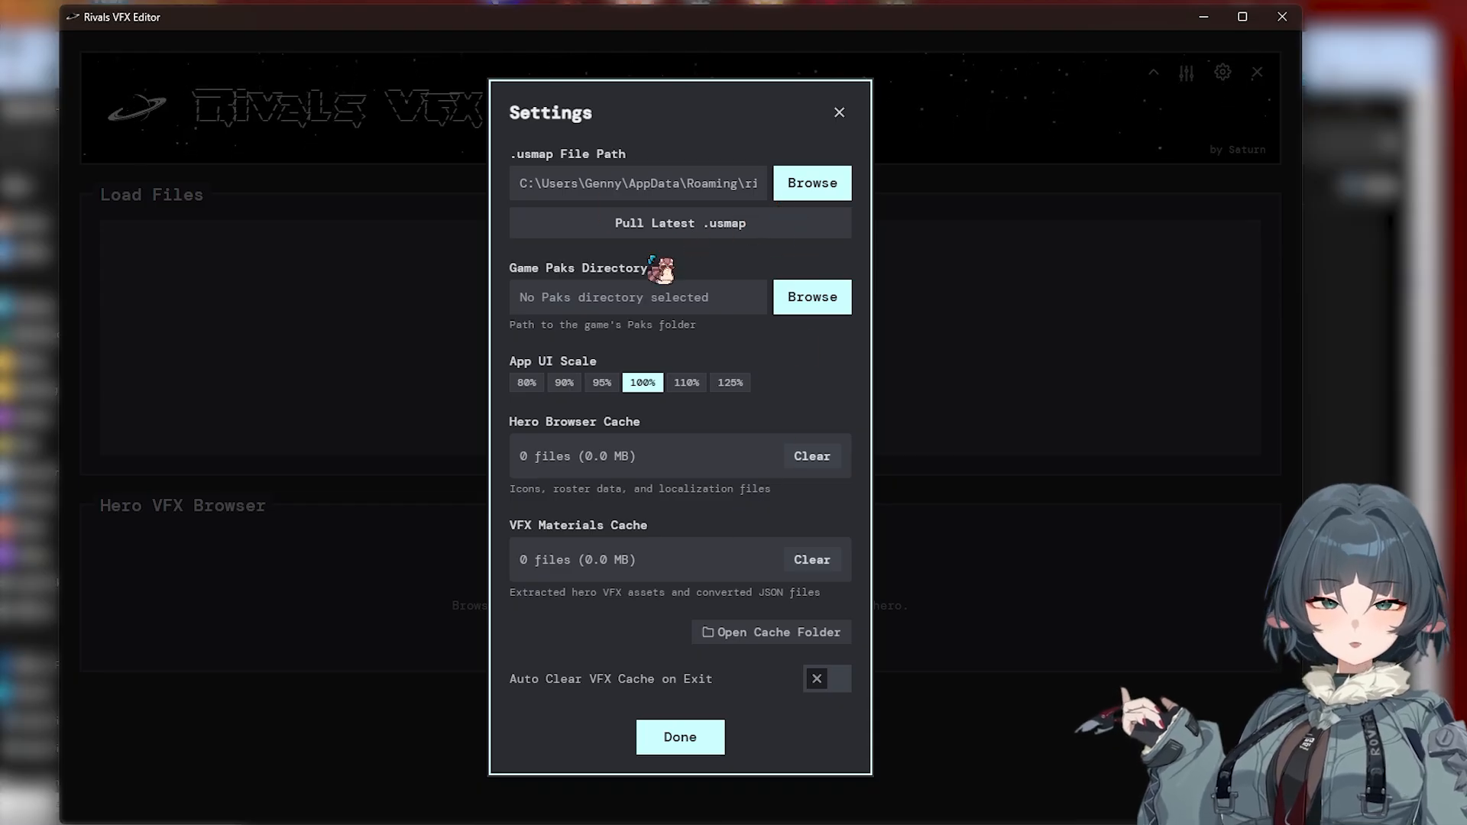
drag(575, 198, 435, 239)
click(687, 240)
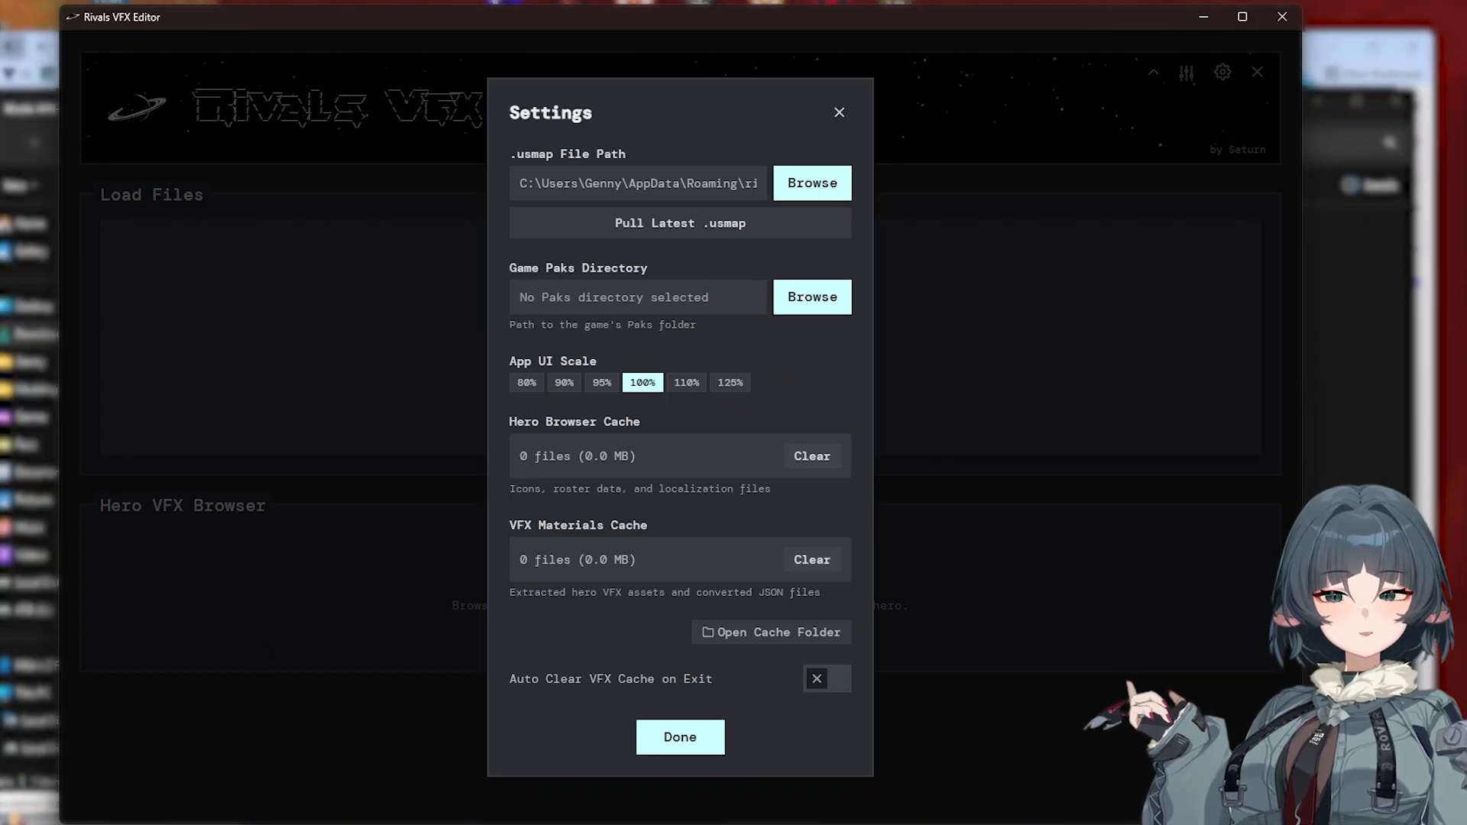
Switch to Steam and browse the local files of Marvel Rivals.
key(super)
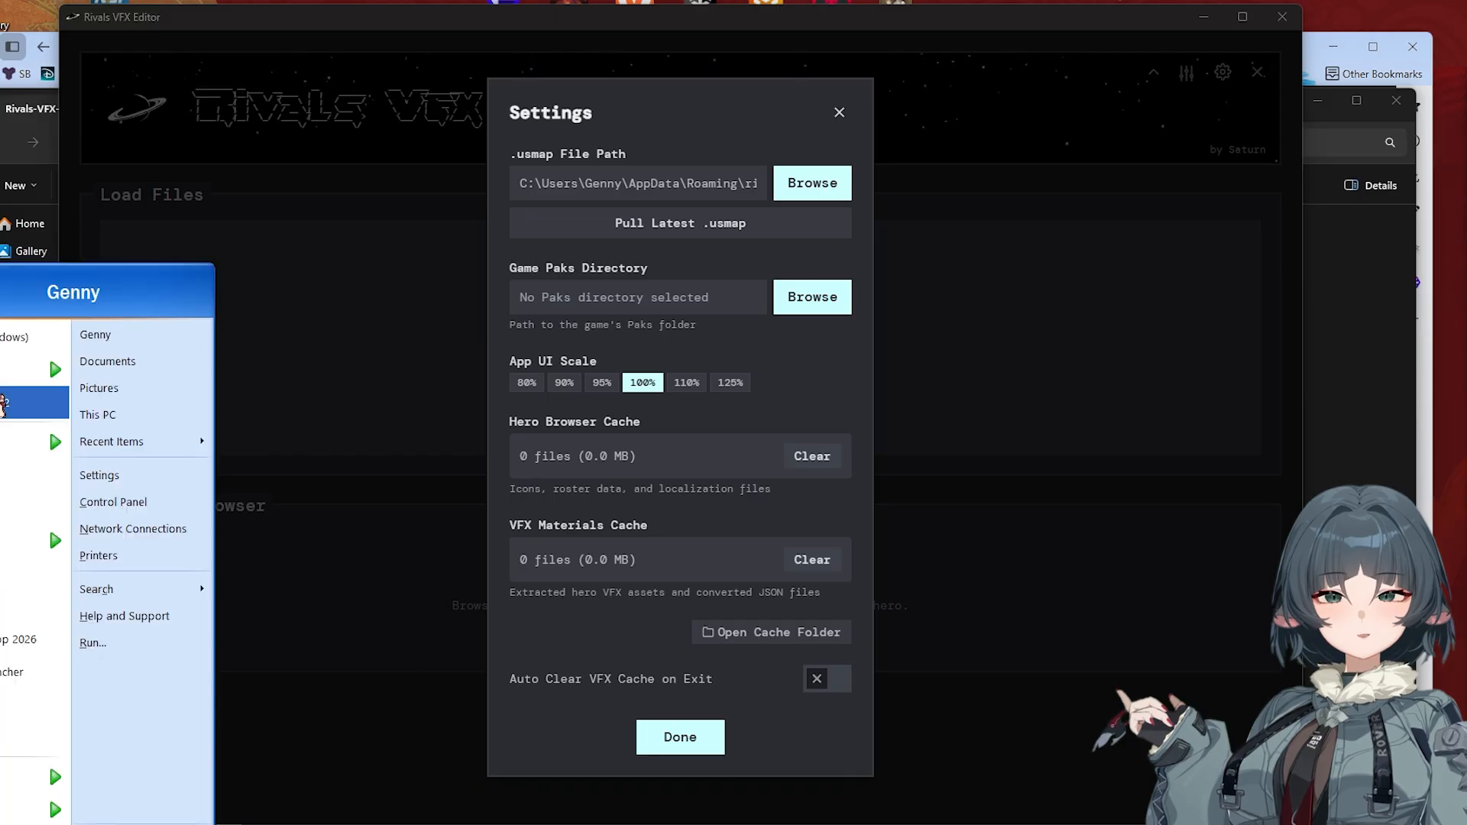
click(3, 377)
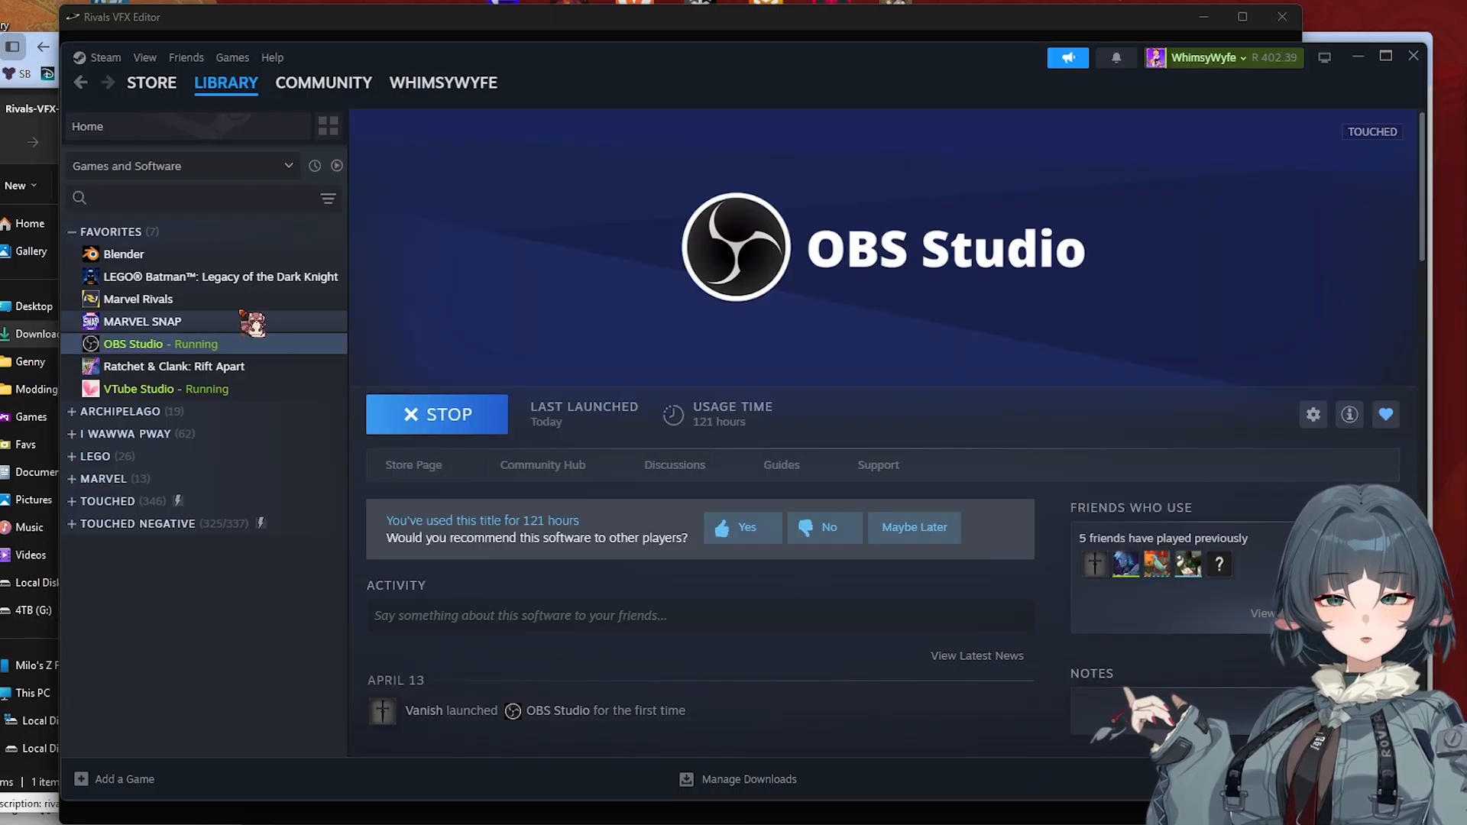
right_click(172, 301)
mouse_move(306, 432)
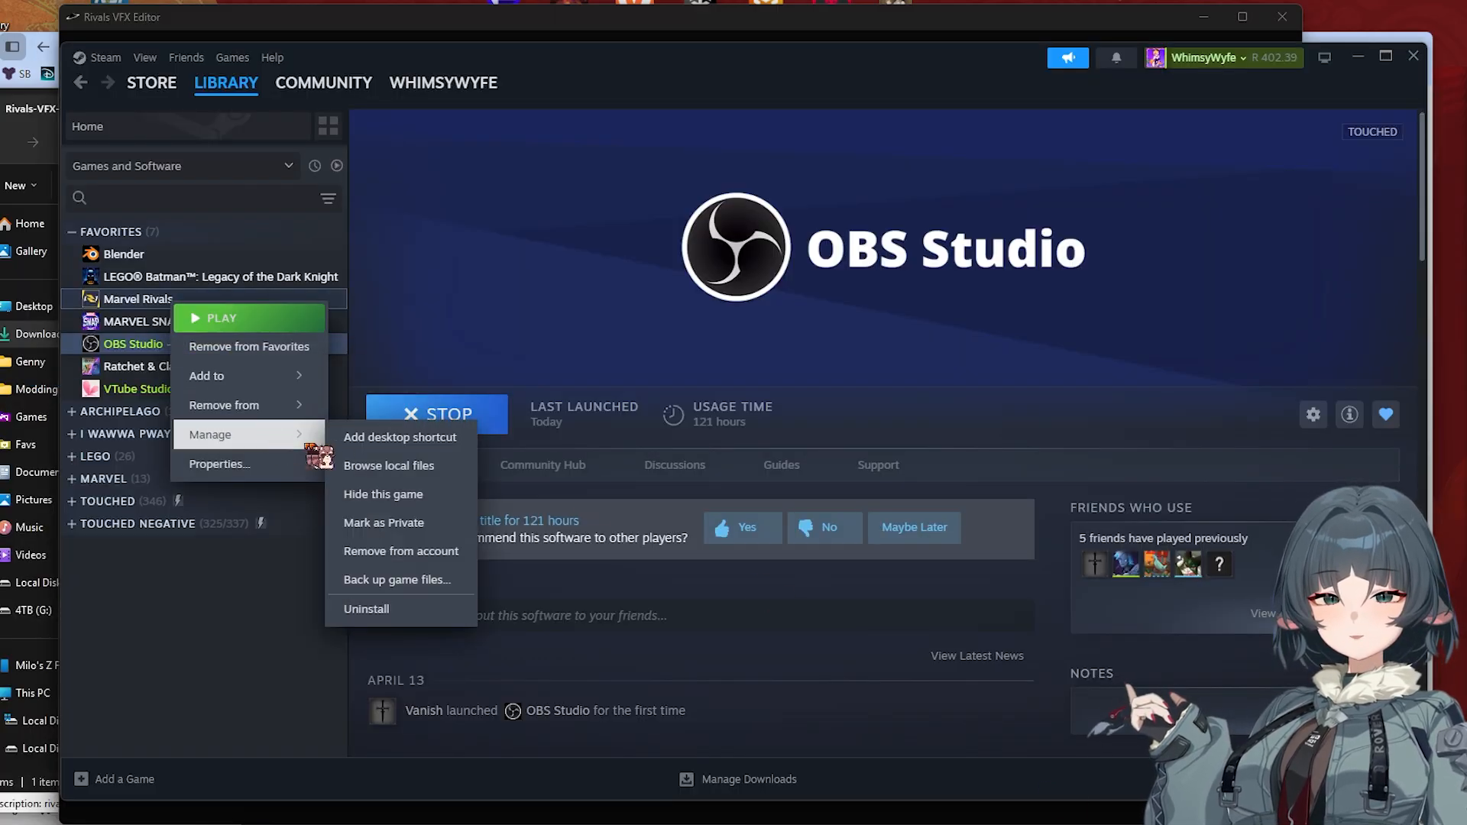
click(392, 465)
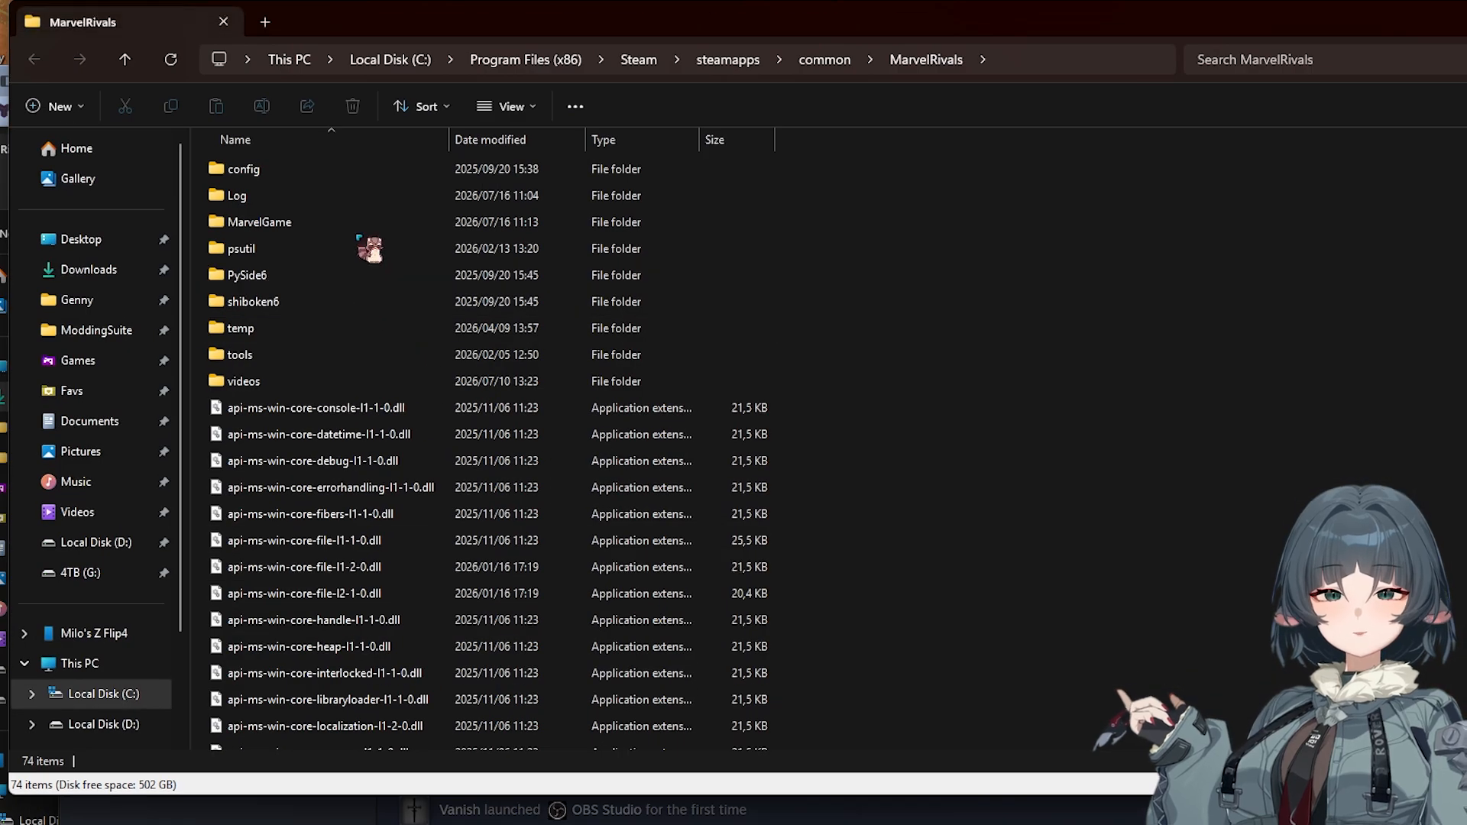
Go to MarvelGame\Marvel\Content\Paks in the game's installation folder and copy that folder's path.
double_click(367, 225)
double_click(352, 201)
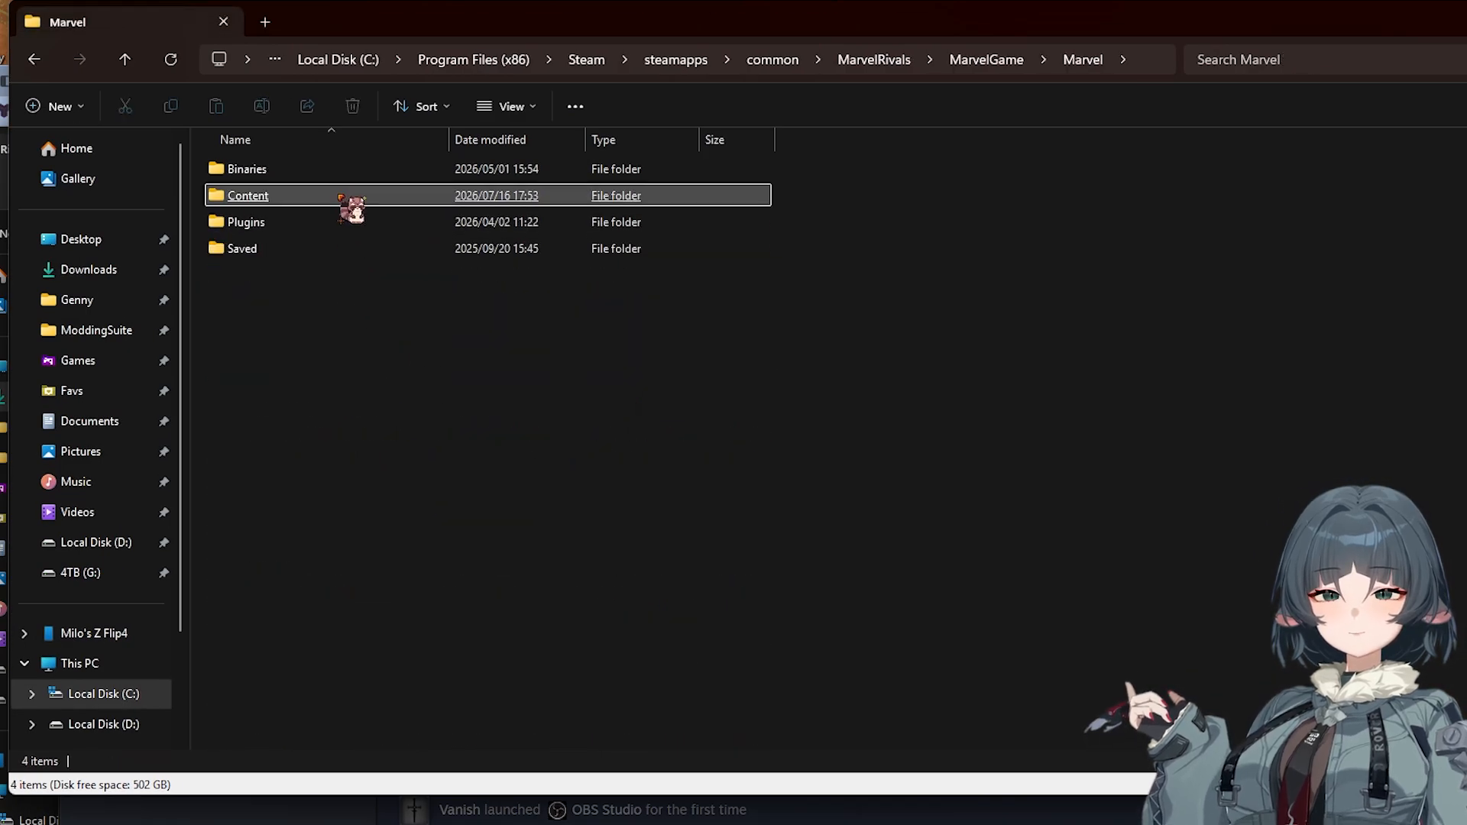
double_click(344, 196)
double_click(345, 249)
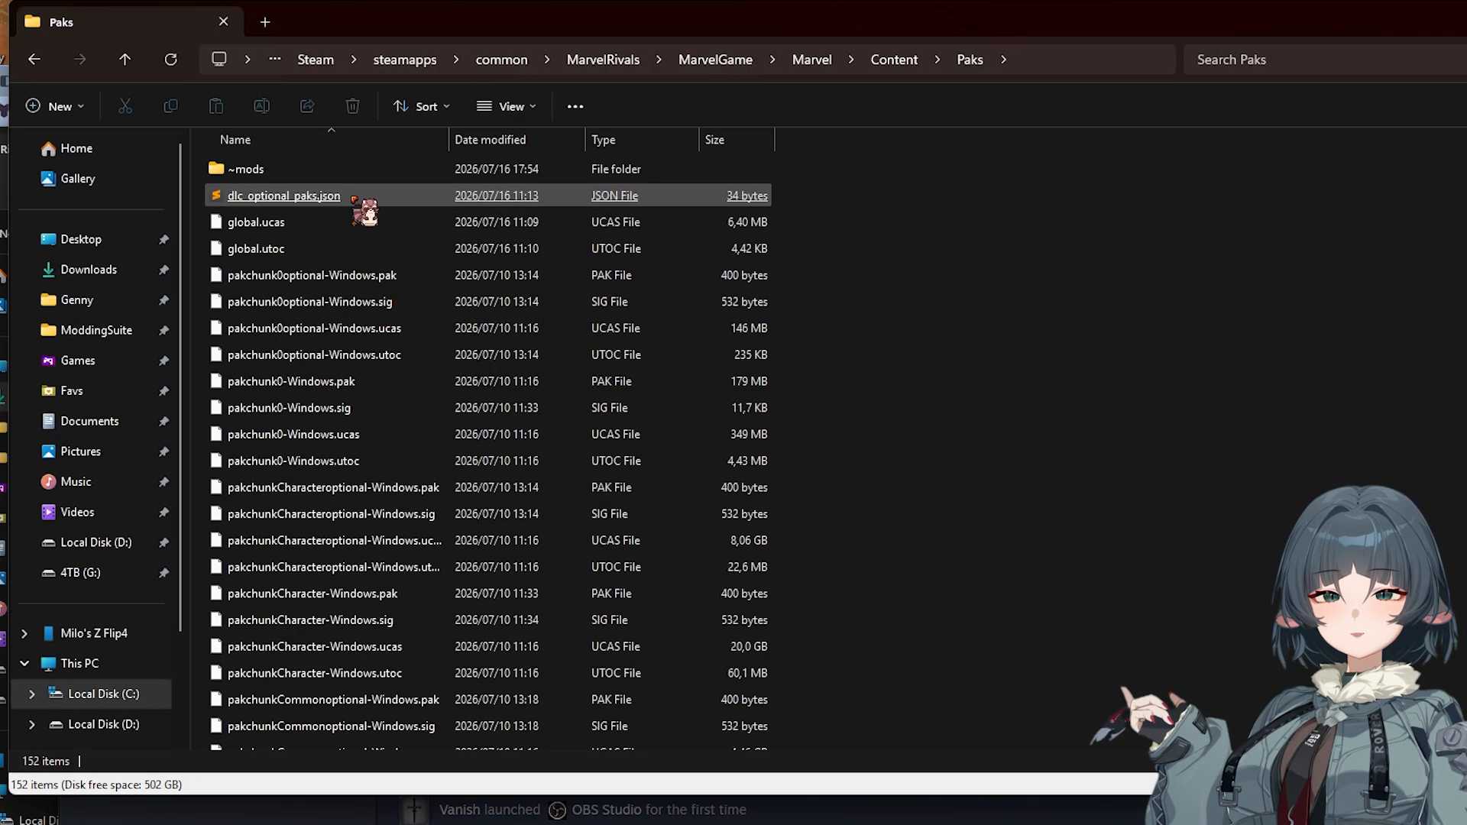
click(260, 170)
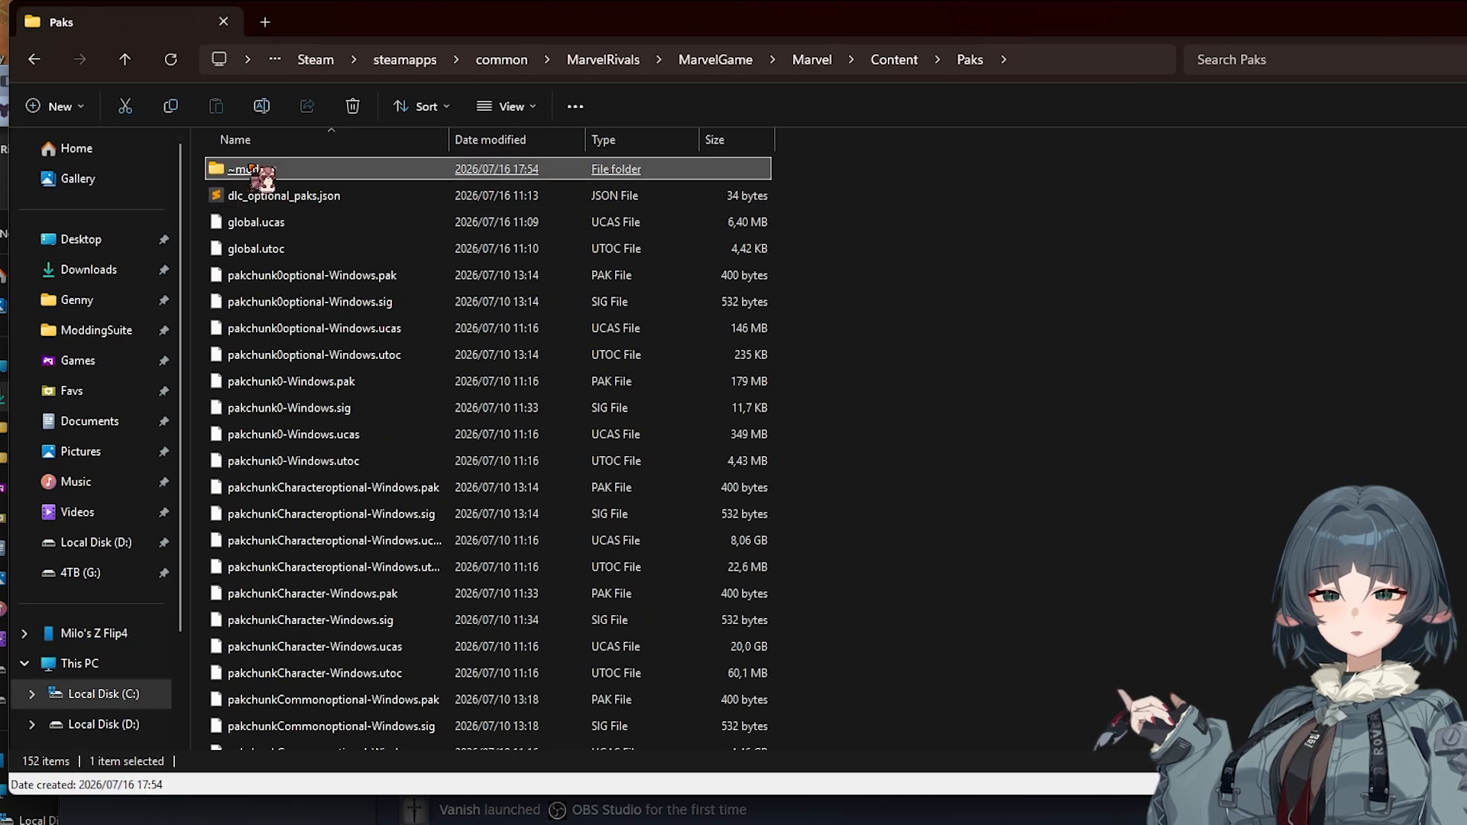
click(1062, 61)
right_click(1032, 62)
click(1094, 107)
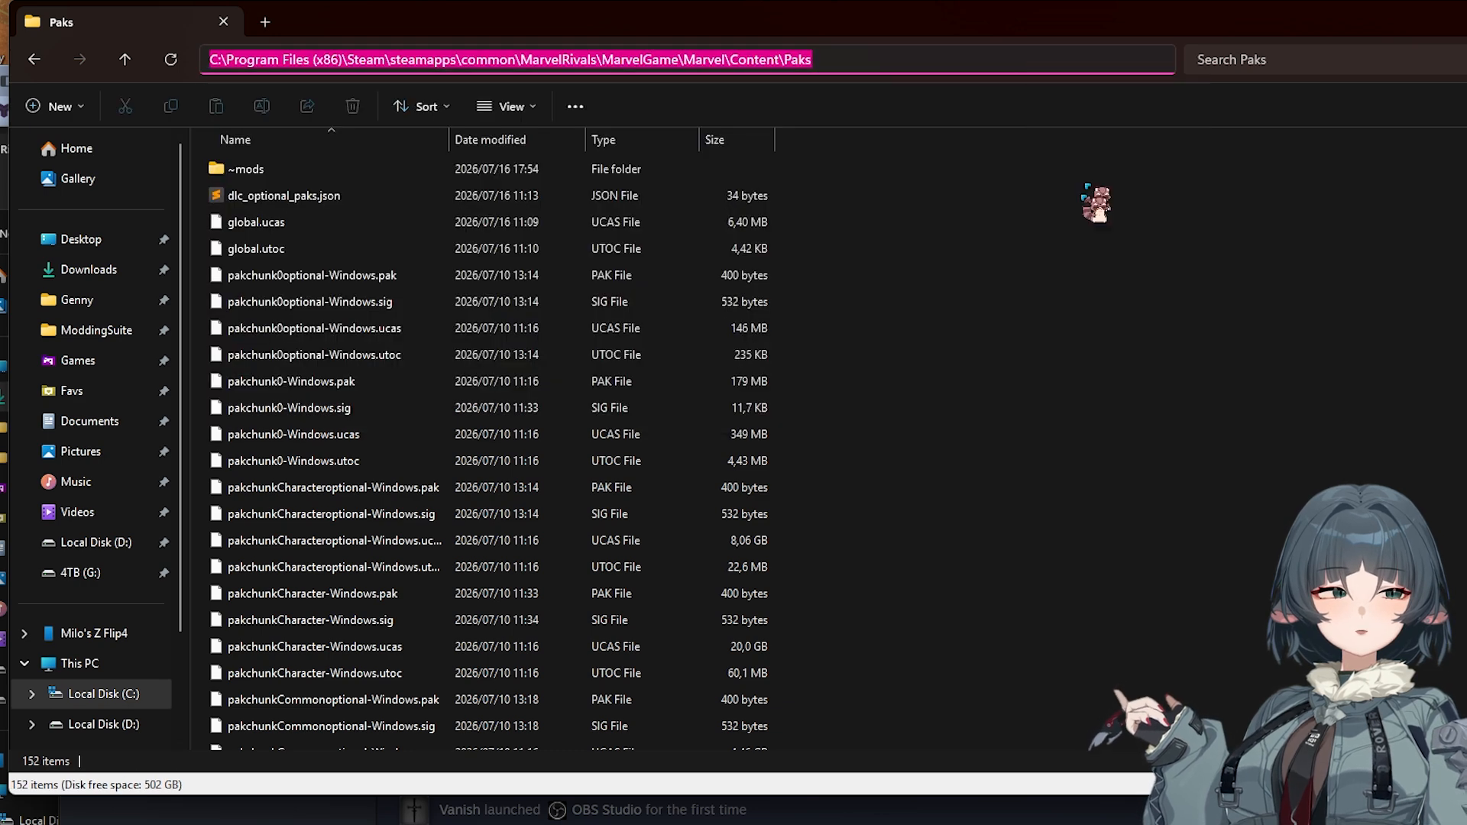
click(1060, 309)
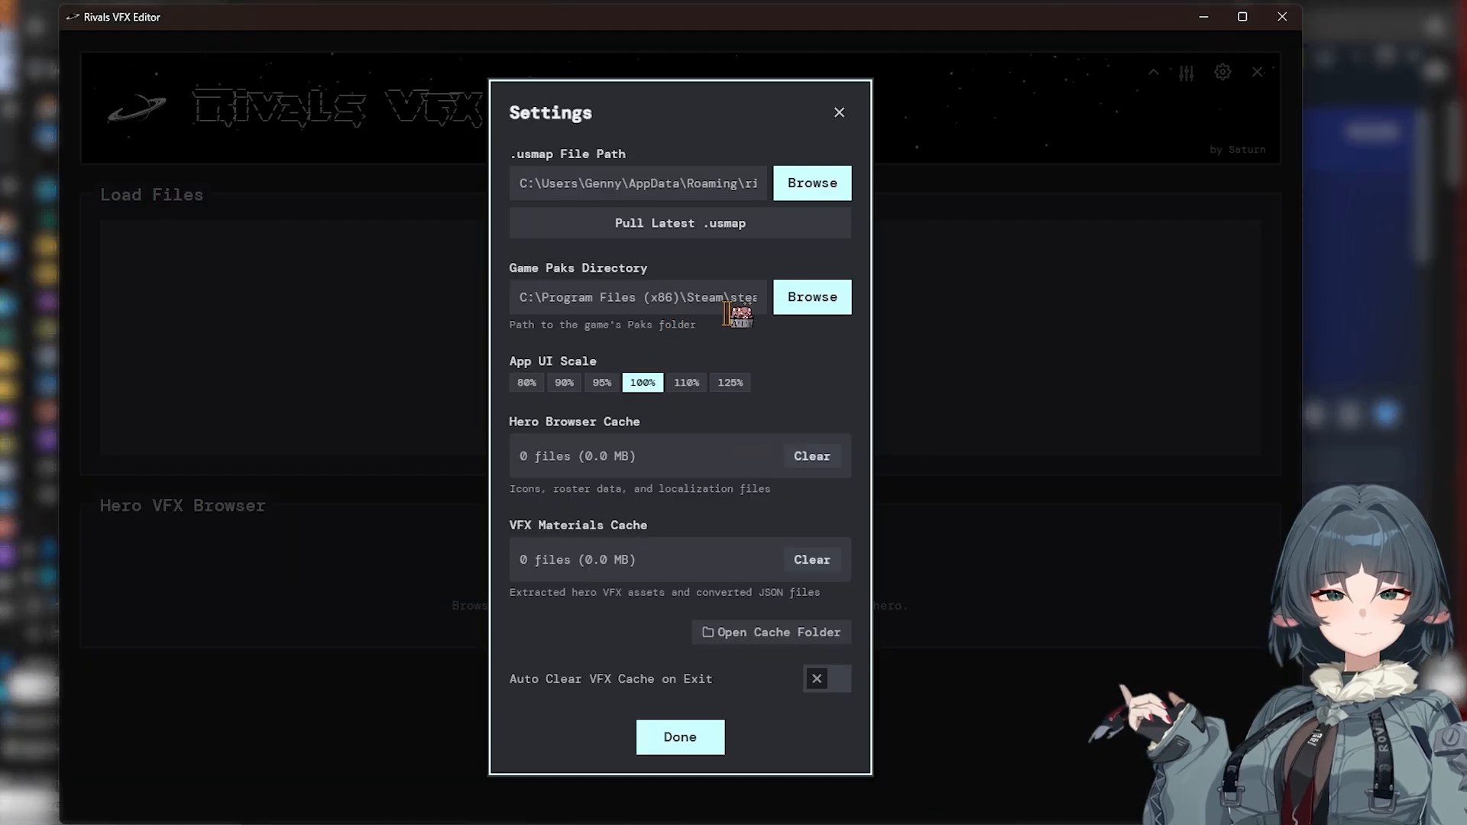
Set the editor's Game Paks Directory to C:\Program Files (x86)\Steam\steamapps\common\MarvelRivals\MarvelGame\Marvel\Content\Paks.
click(810, 306)
click(604, 81)
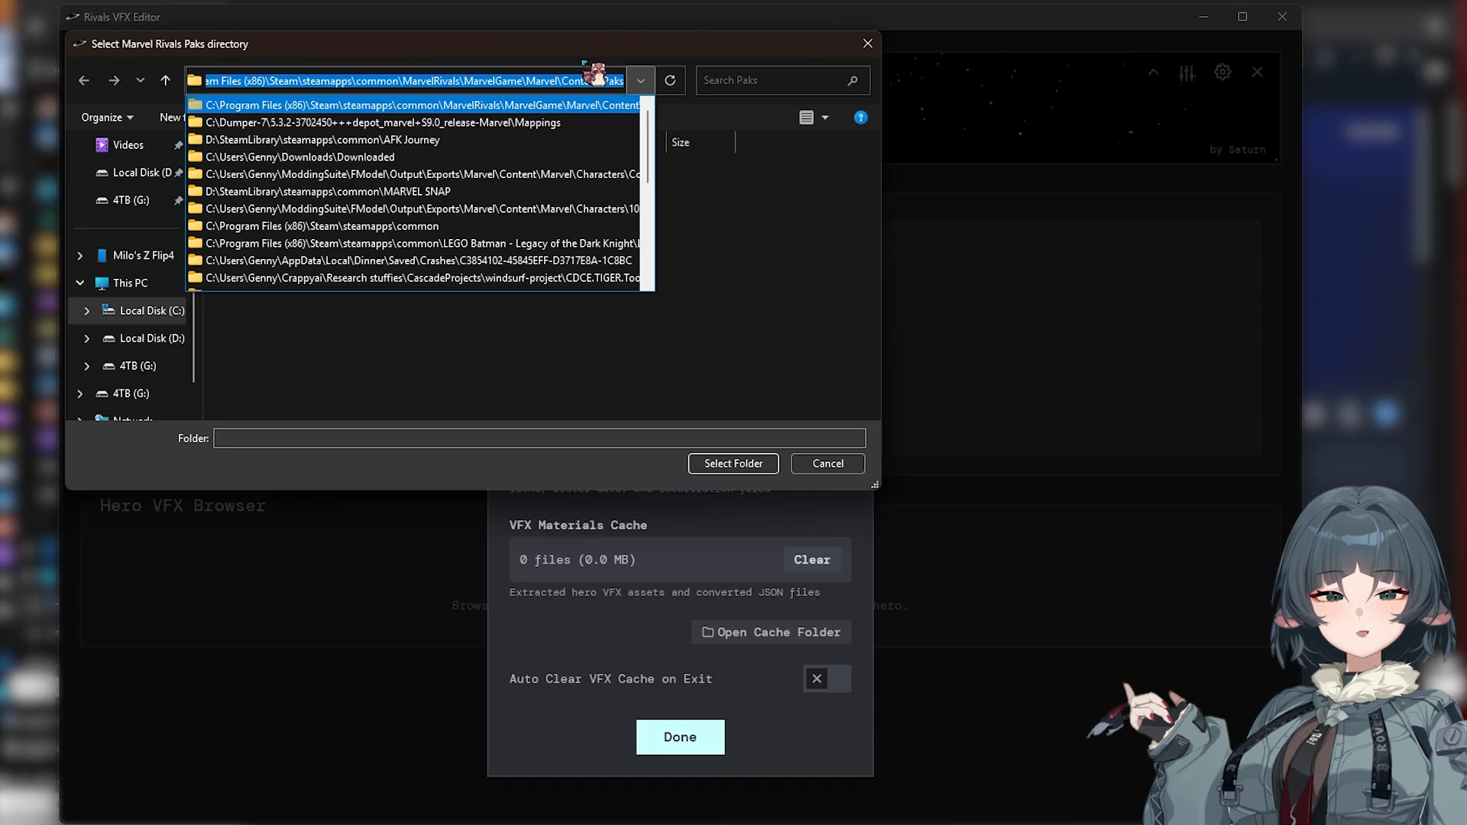
click(578, 105)
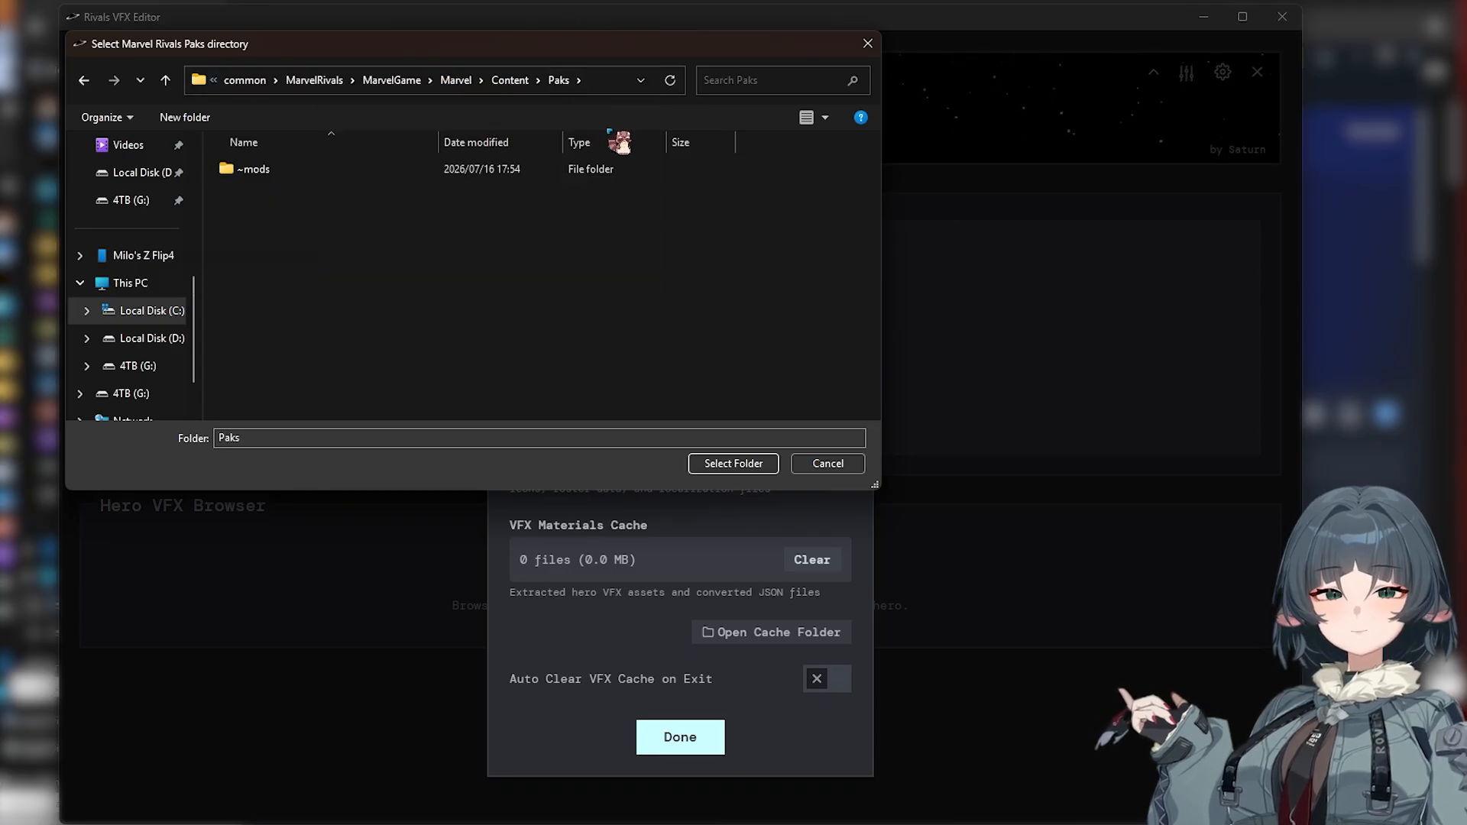
click(734, 464)
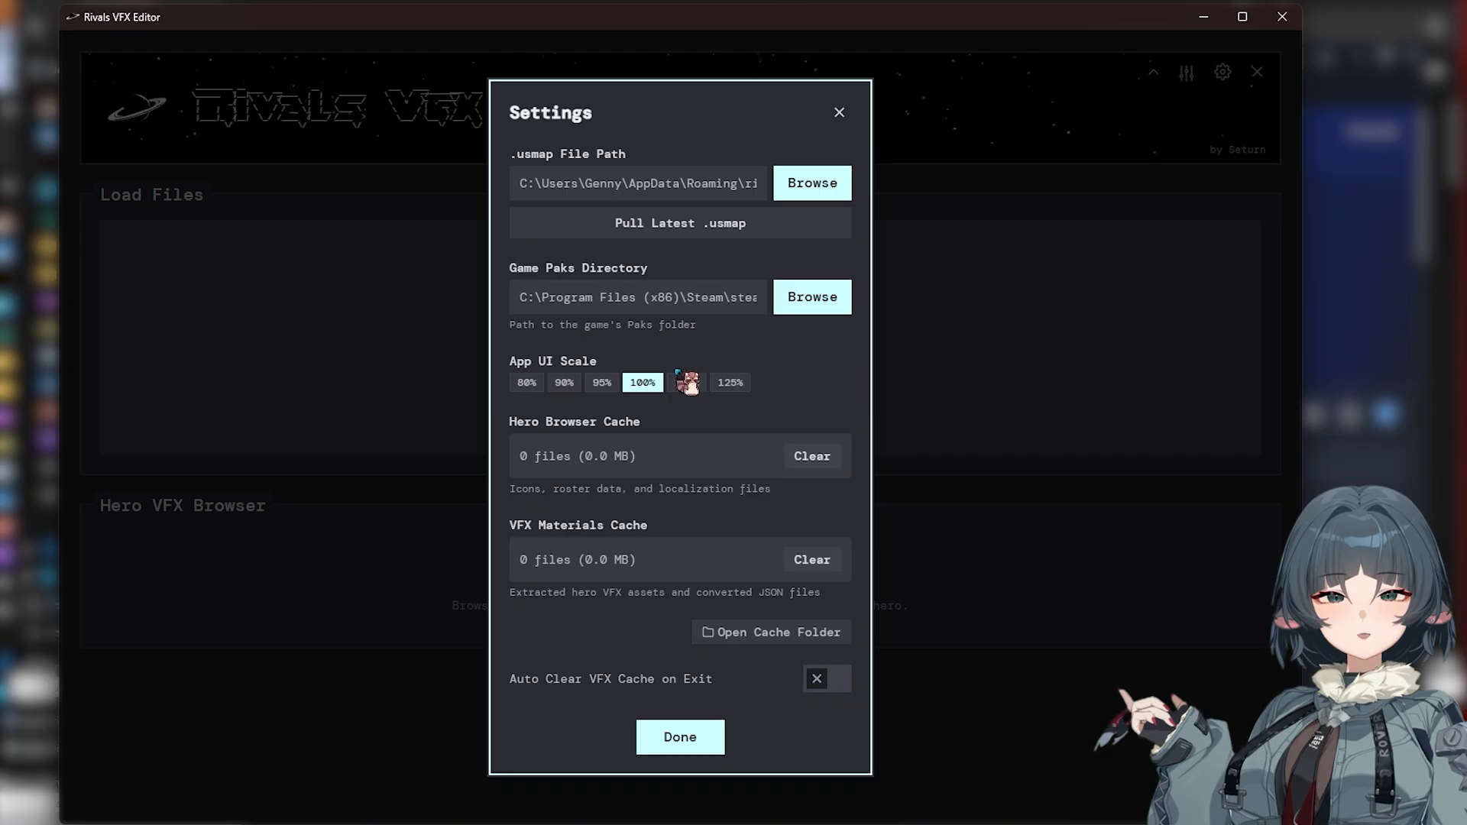
Try out the smallest and largest App UI Scale, settle on 80% and close the settings.
click(525, 383)
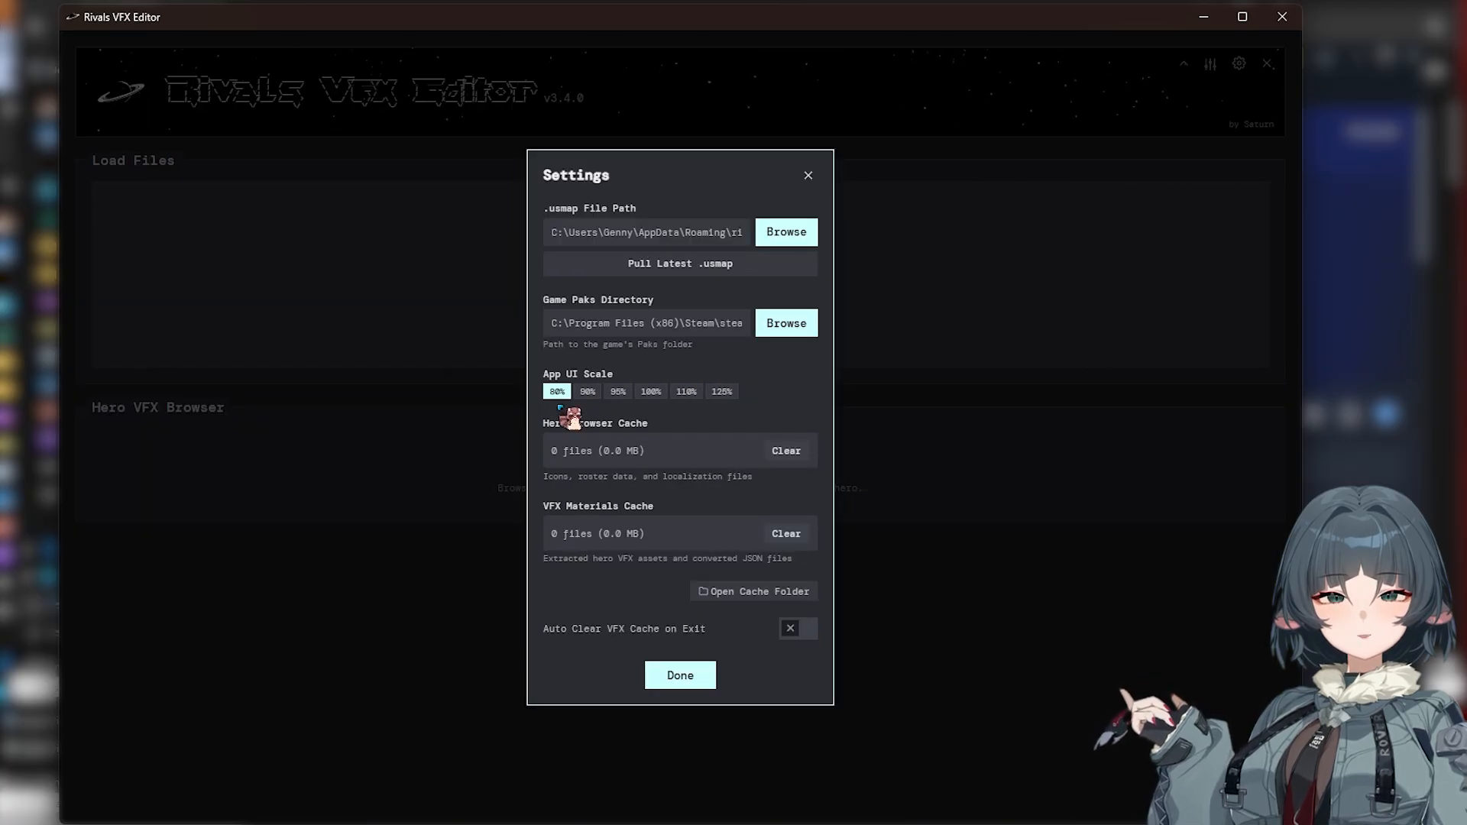
click(732, 393)
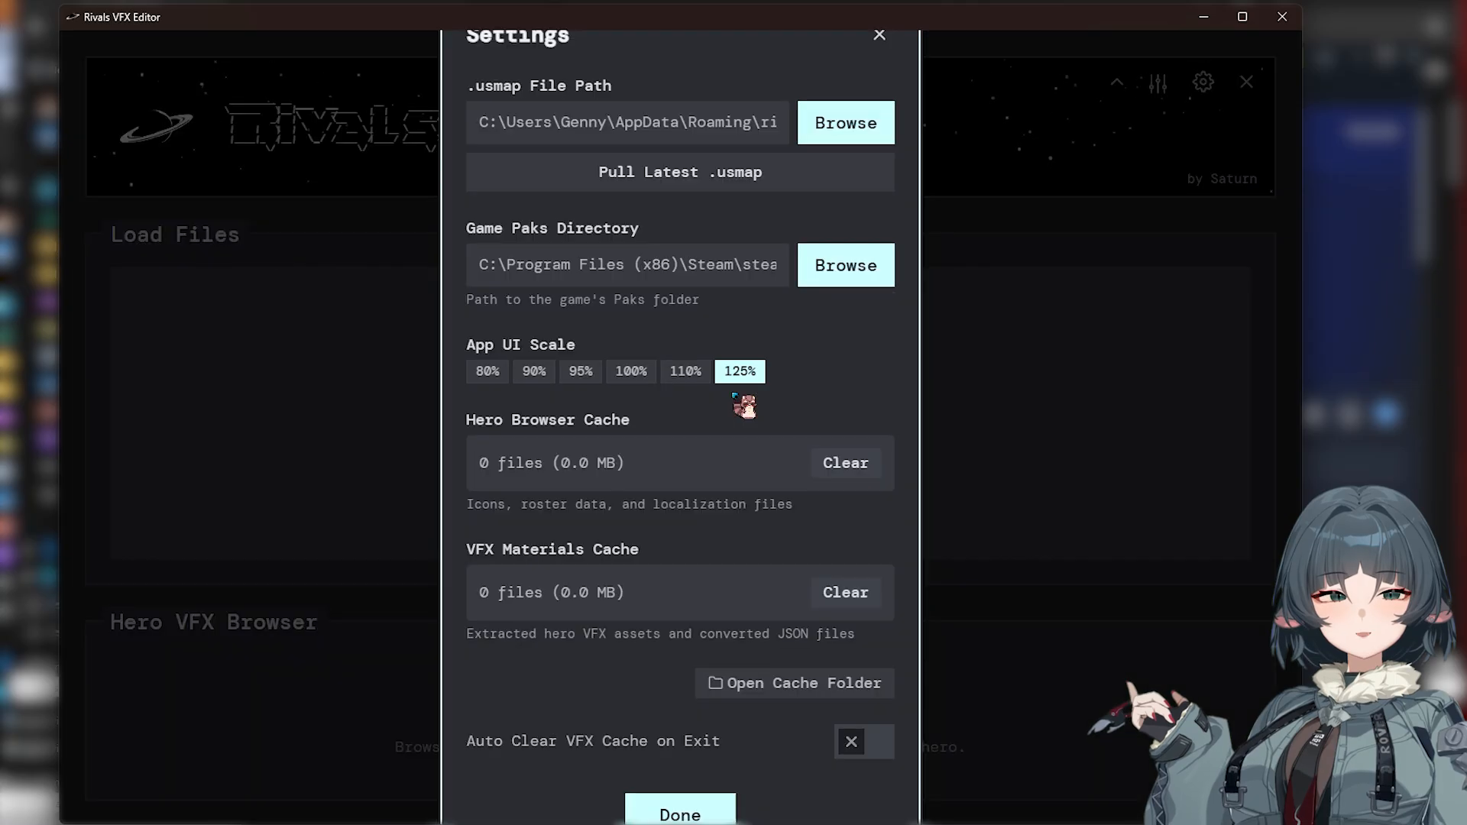
click(496, 371)
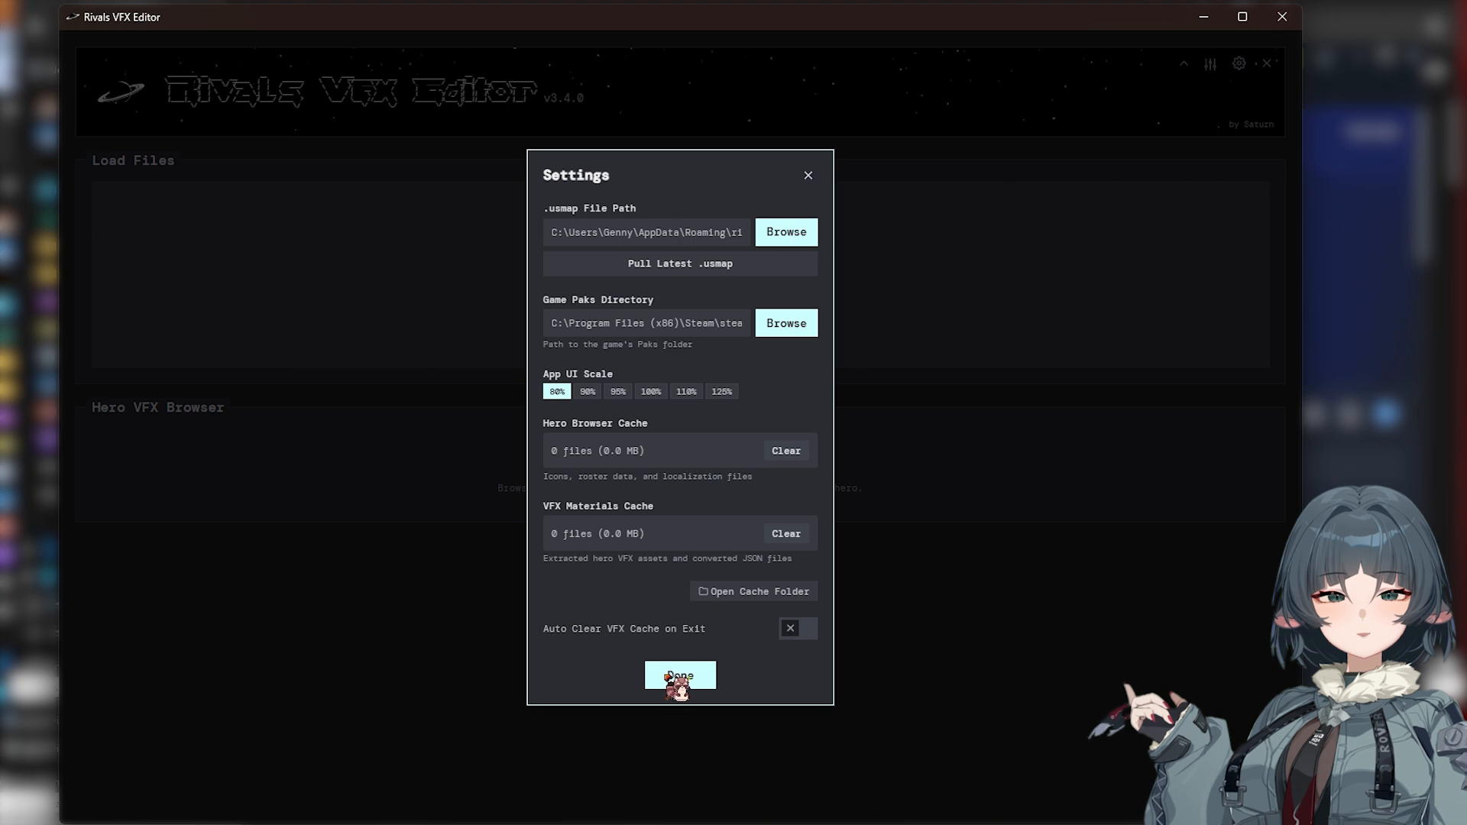
click(678, 676)
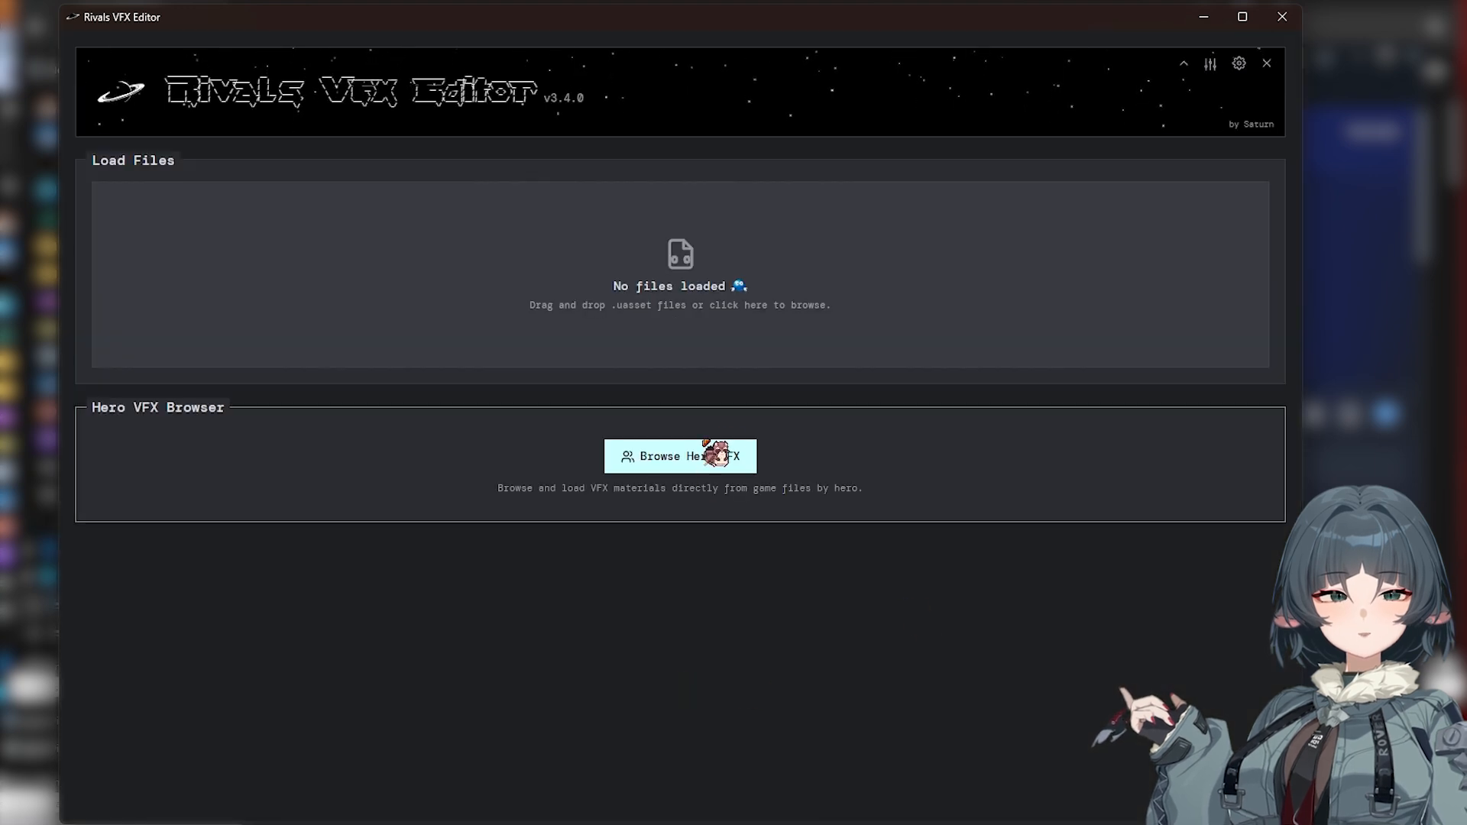
Load Jubilee's KO Prompt (WBP) from the Hero VFX Browser, look over its color parameters and close it.
click(672, 467)
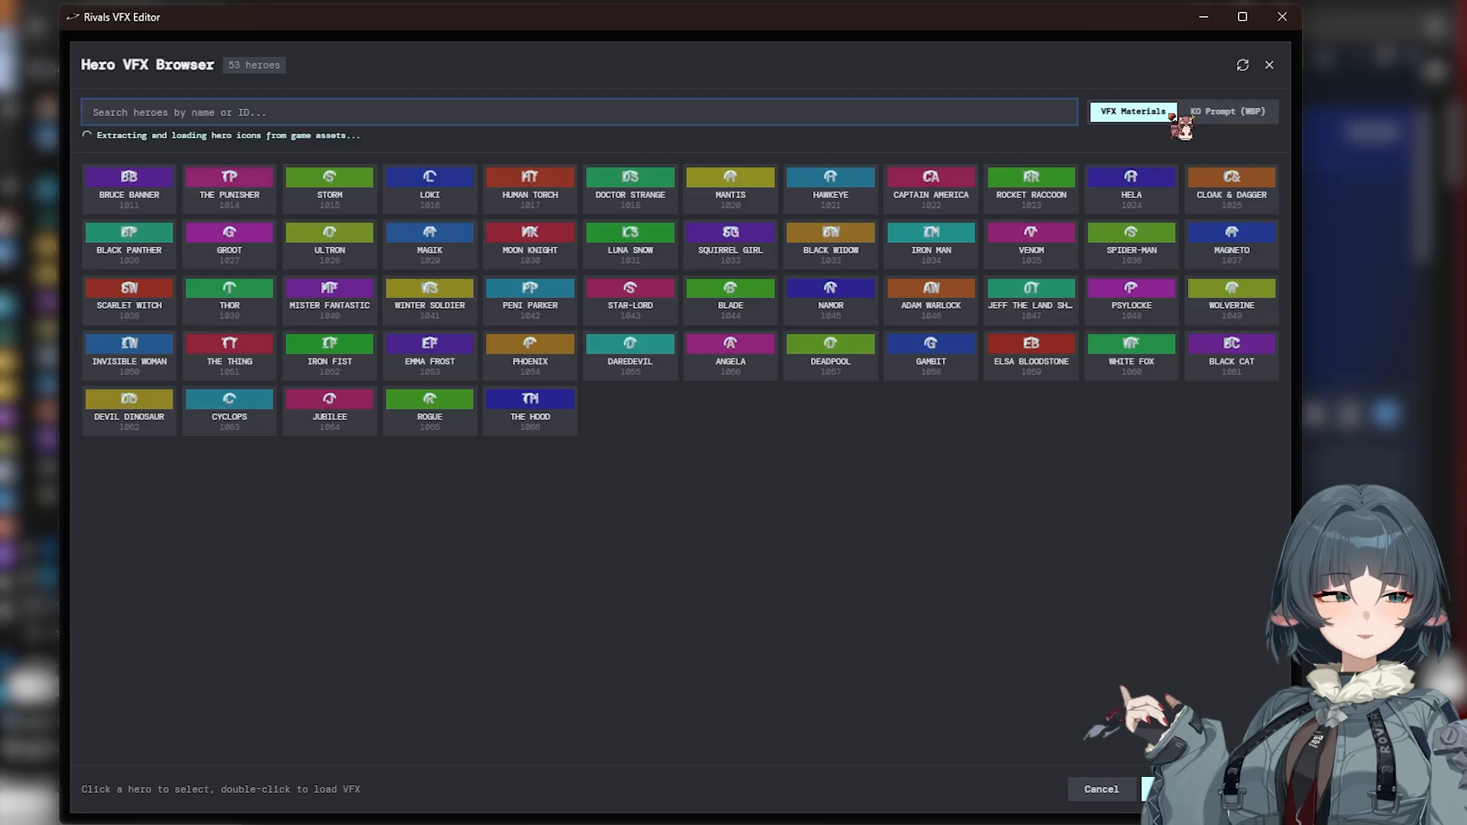
click(1226, 118)
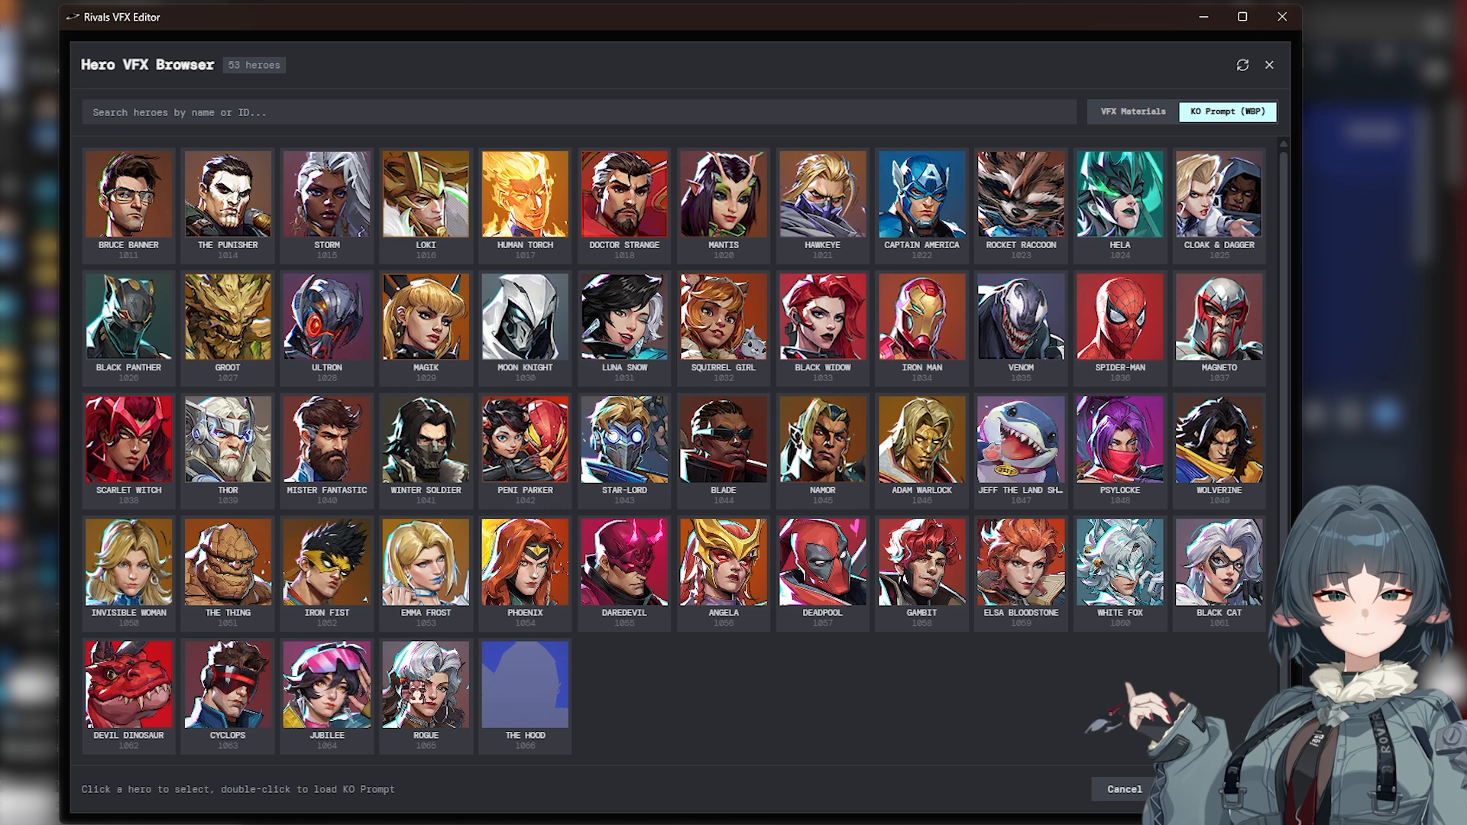
click(328, 688)
click(1219, 790)
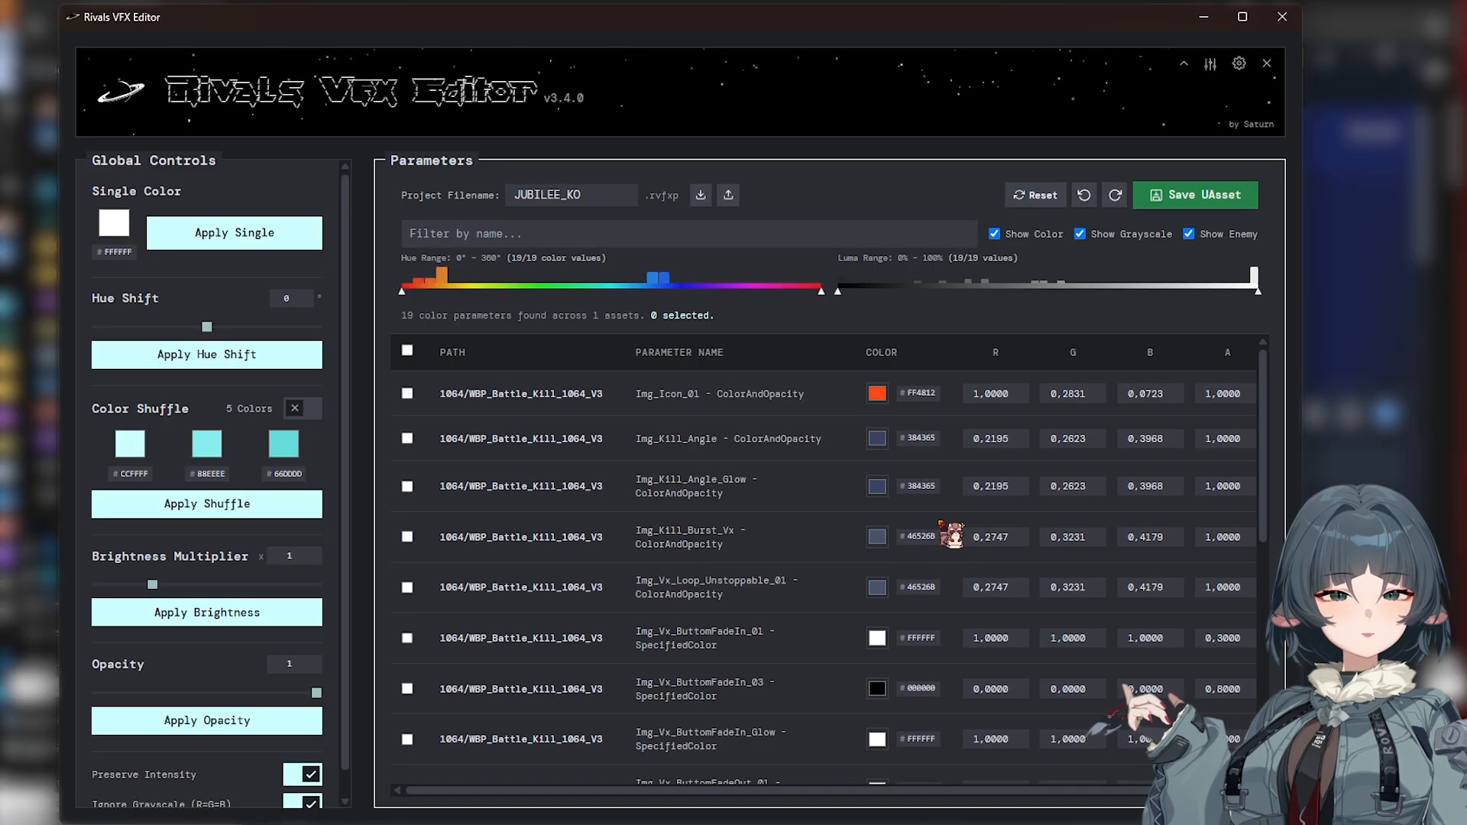
scroll(951, 447, down, 3)
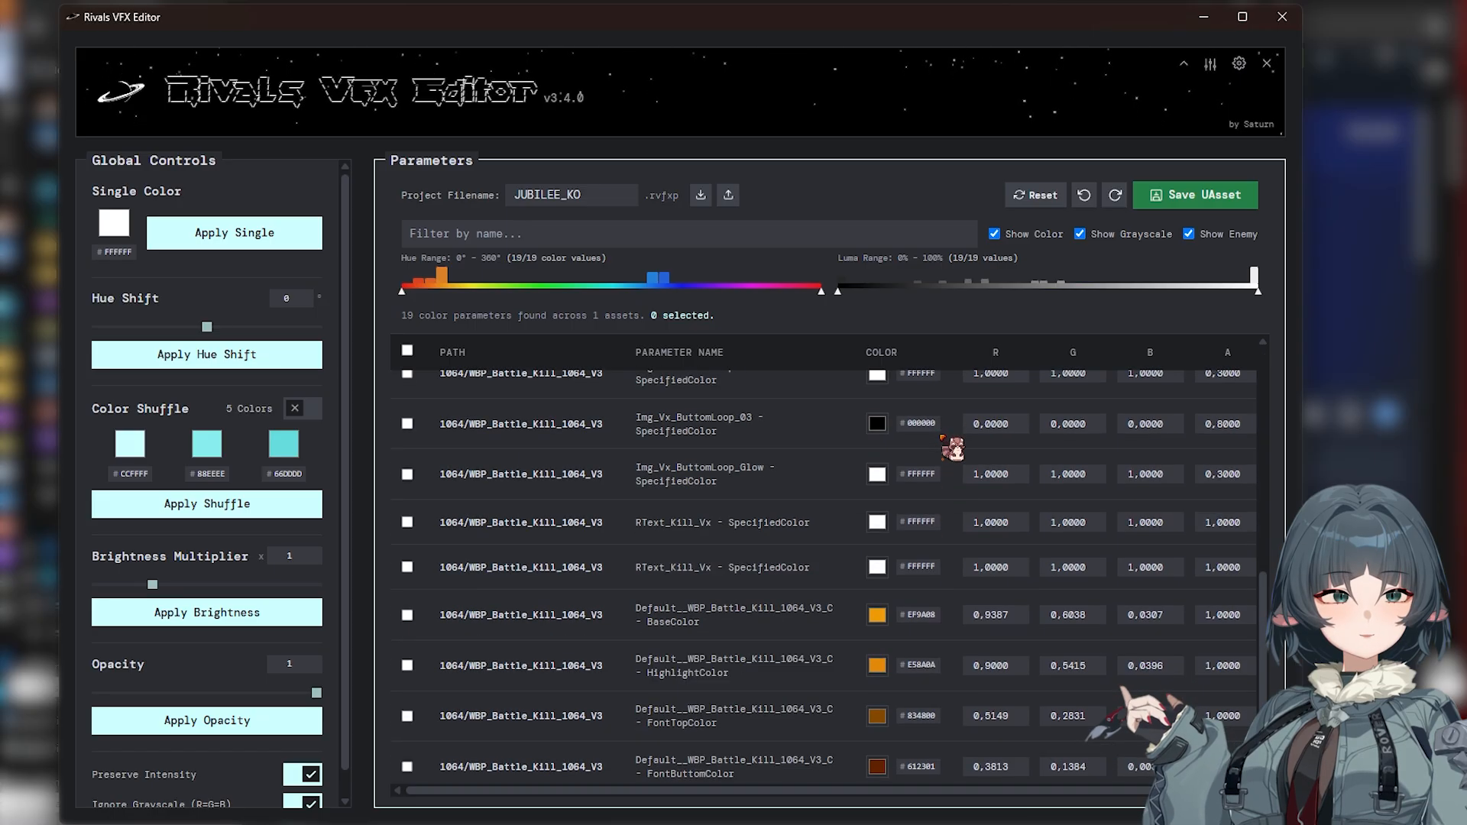
scroll(951, 447, up, 3)
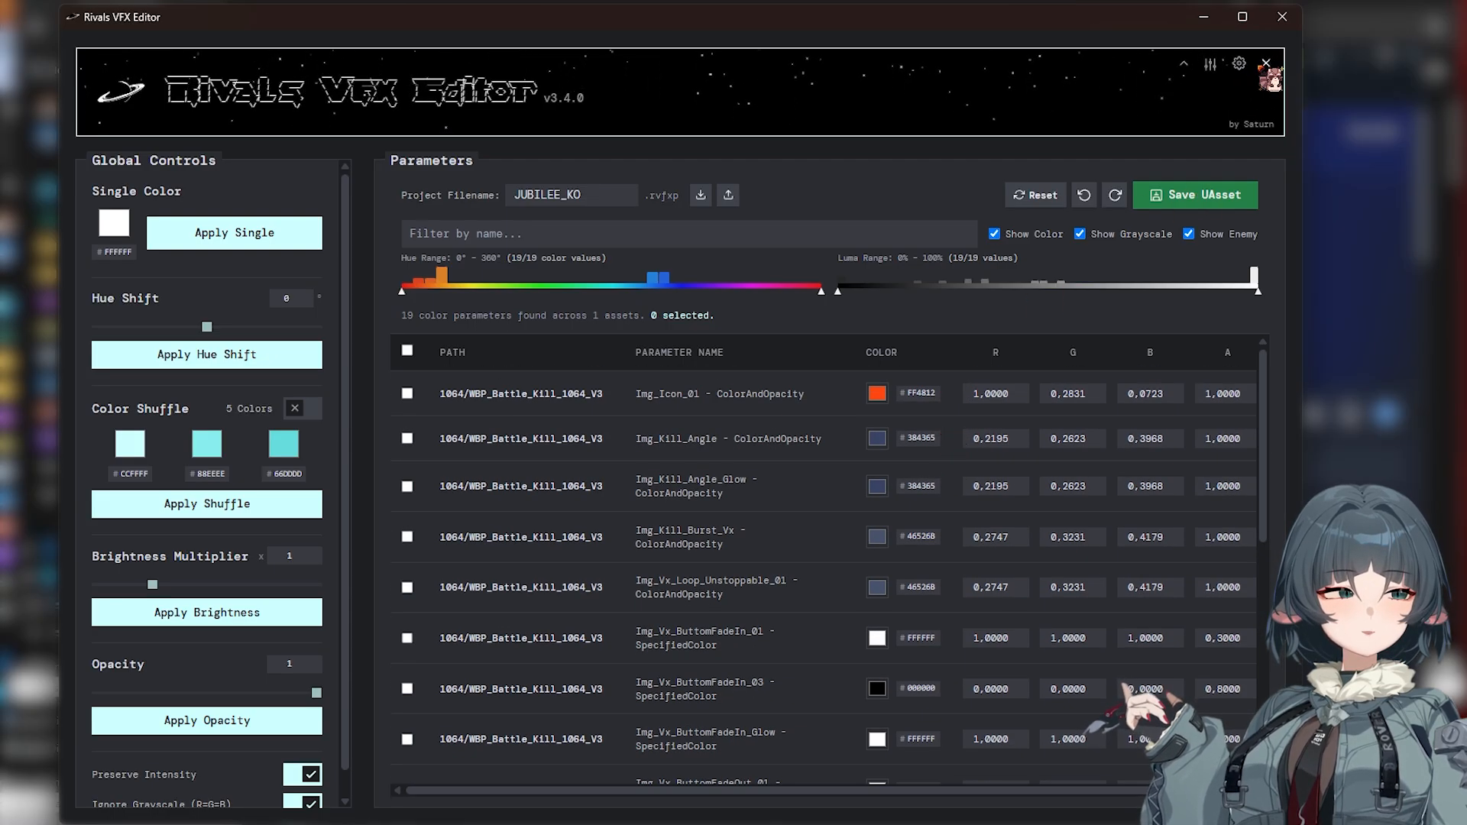
click(1268, 66)
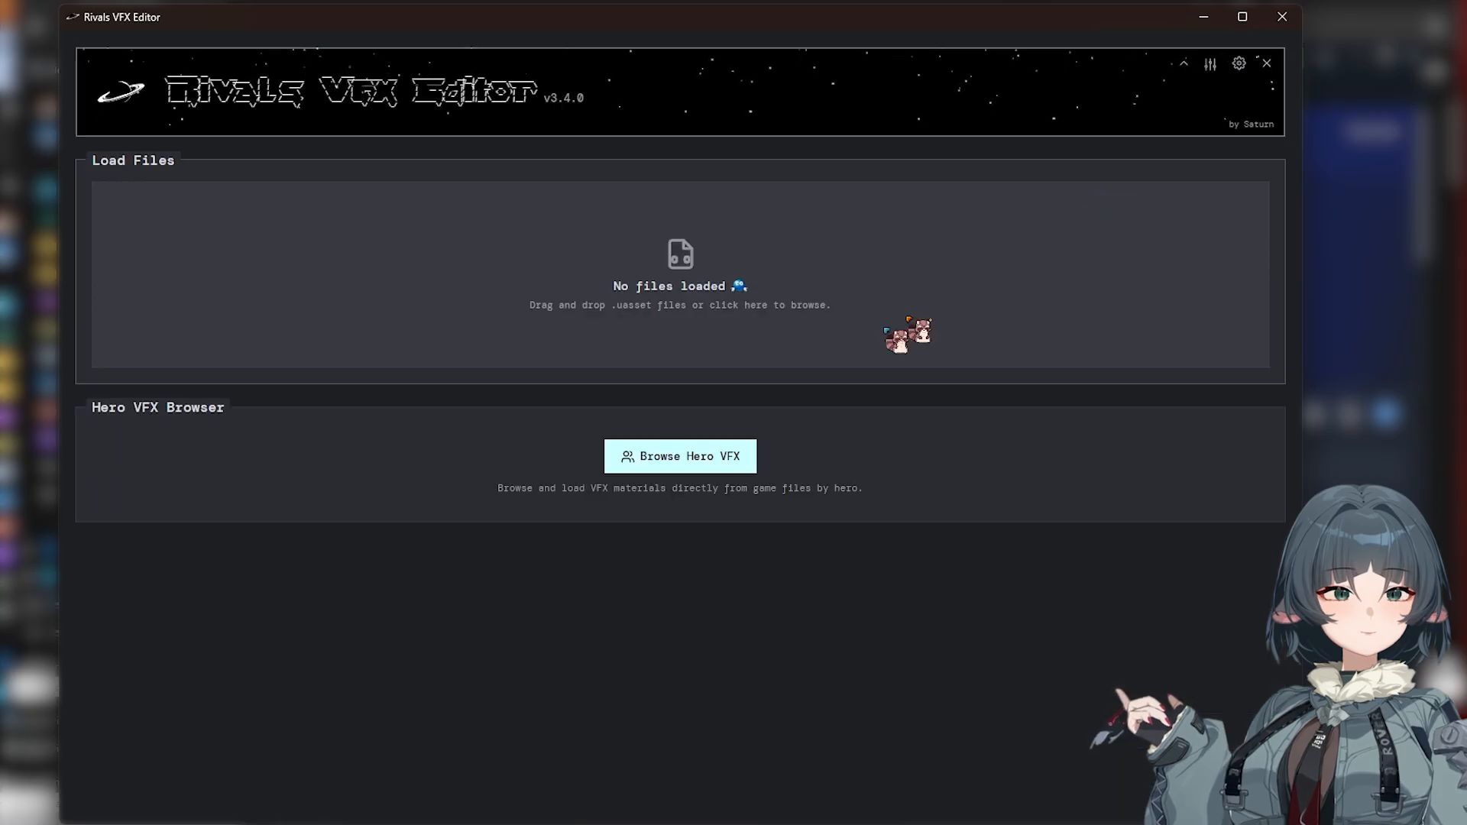
Load Jubilee's VFX Materials from the Hero VFX Browser and select all of the hero's color parameters.
click(714, 456)
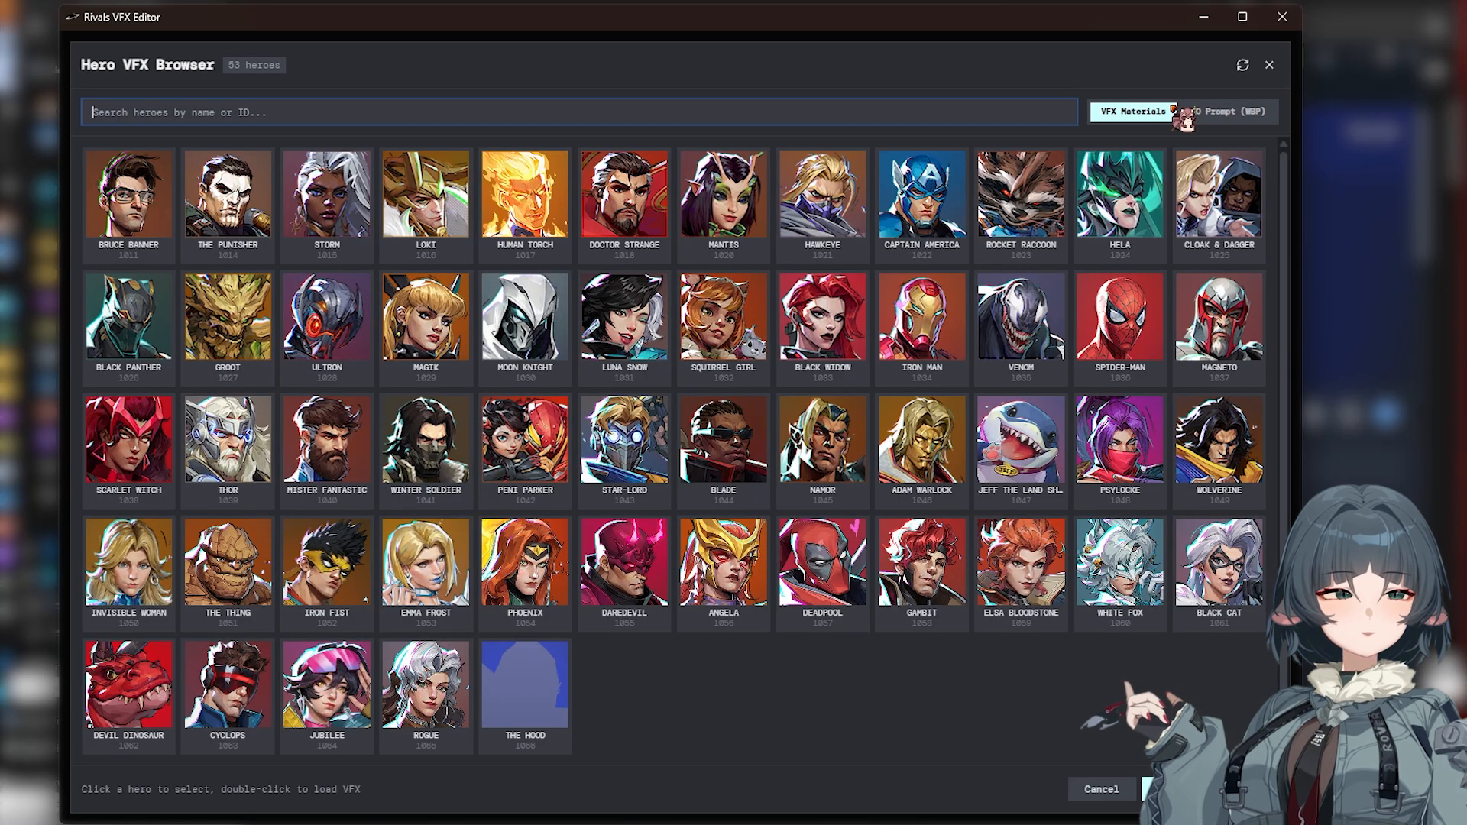
click(356, 695)
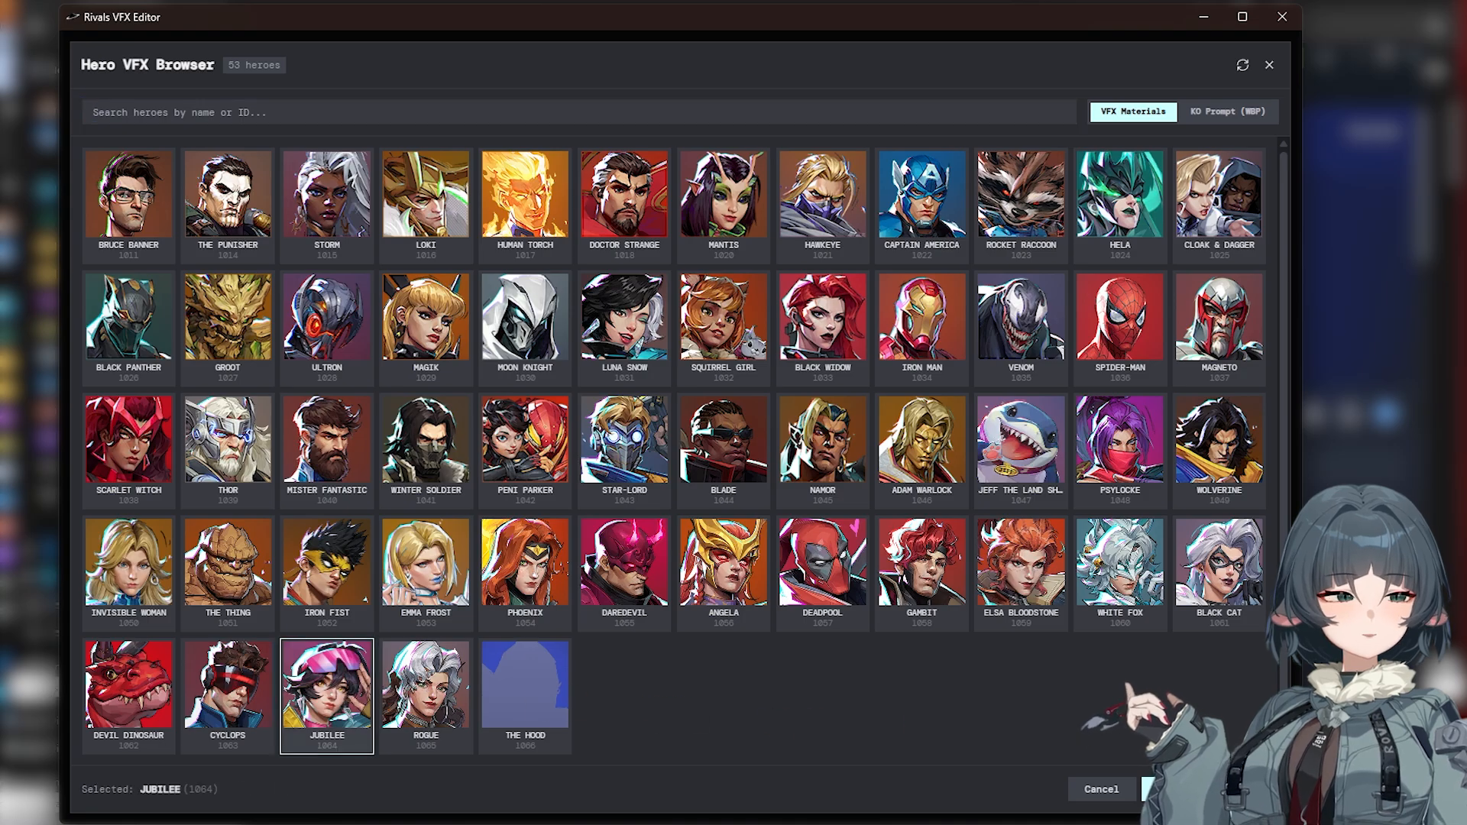
click(1176, 789)
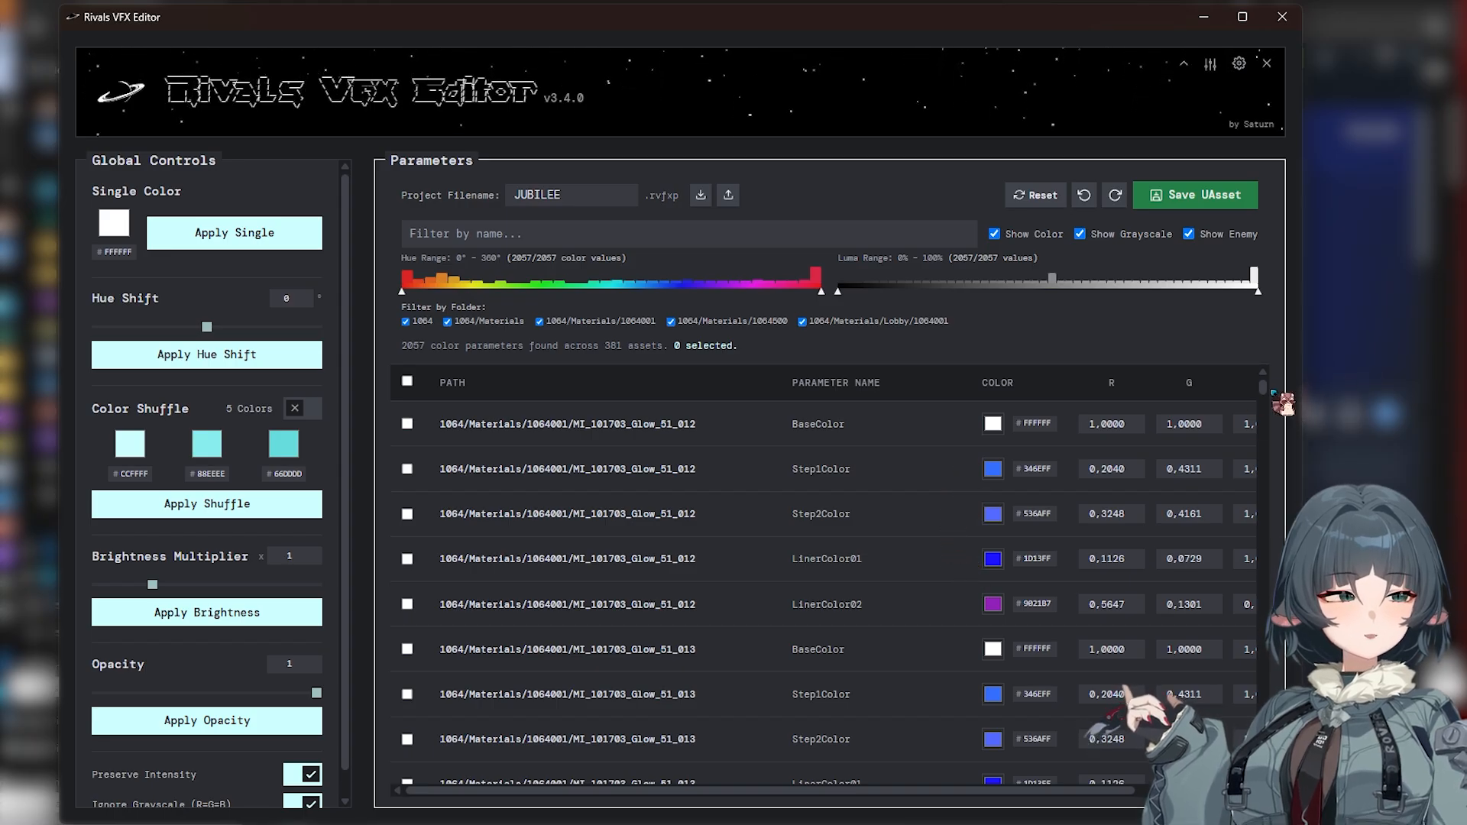
drag(1263, 387, 1263, 537)
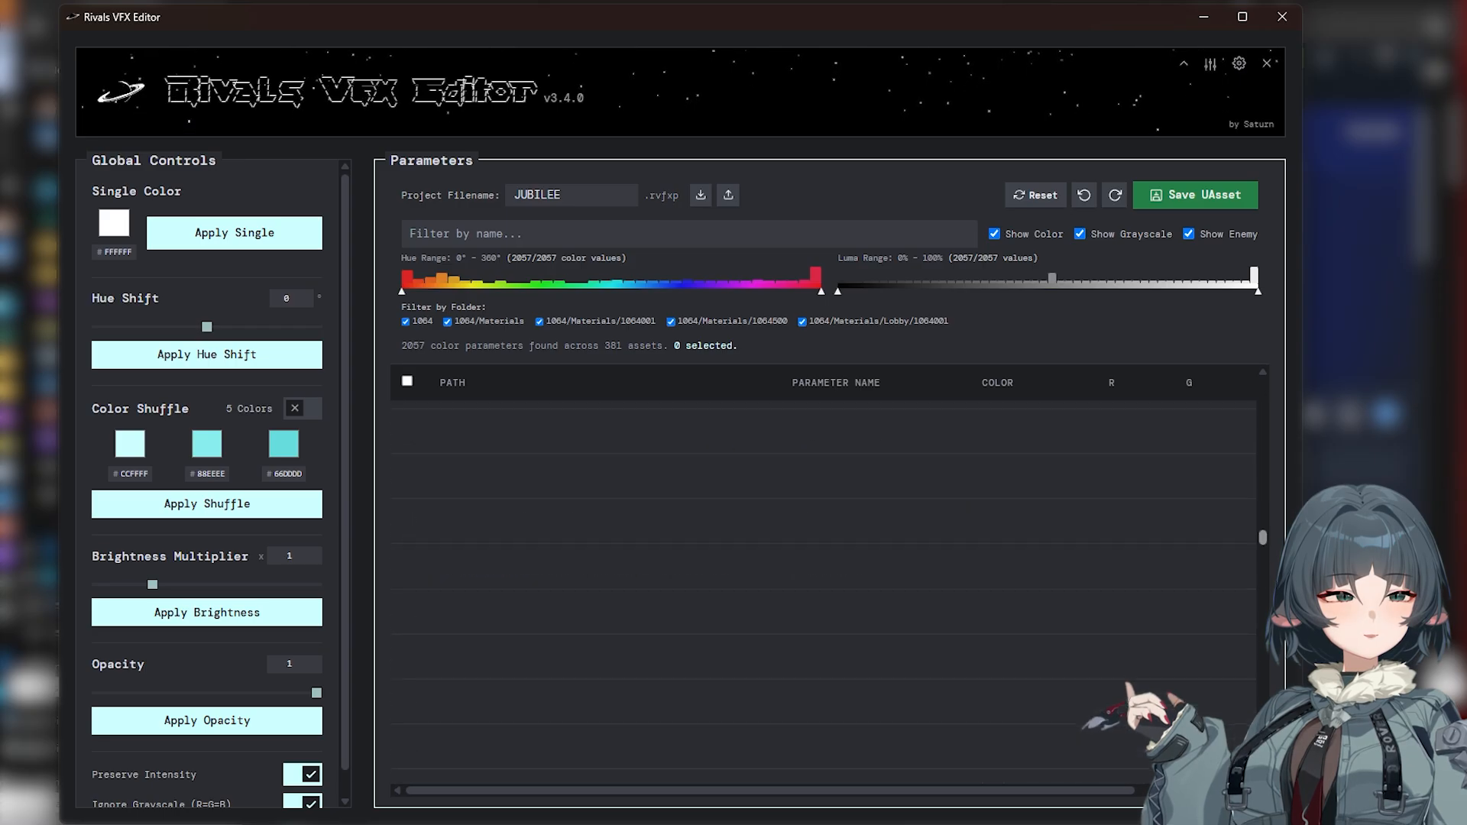
drag(1263, 734, 1264, 386)
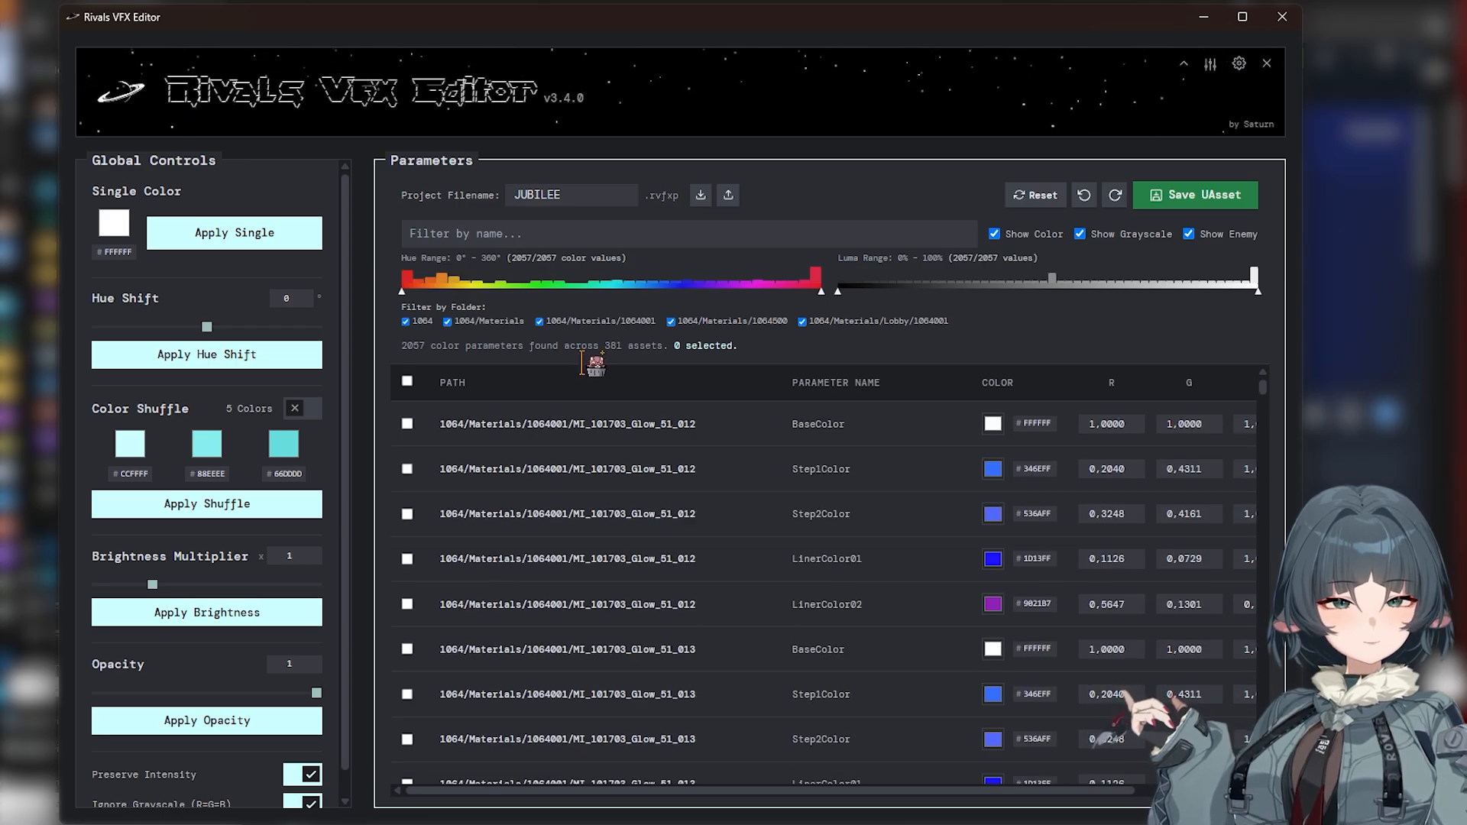
click(408, 382)
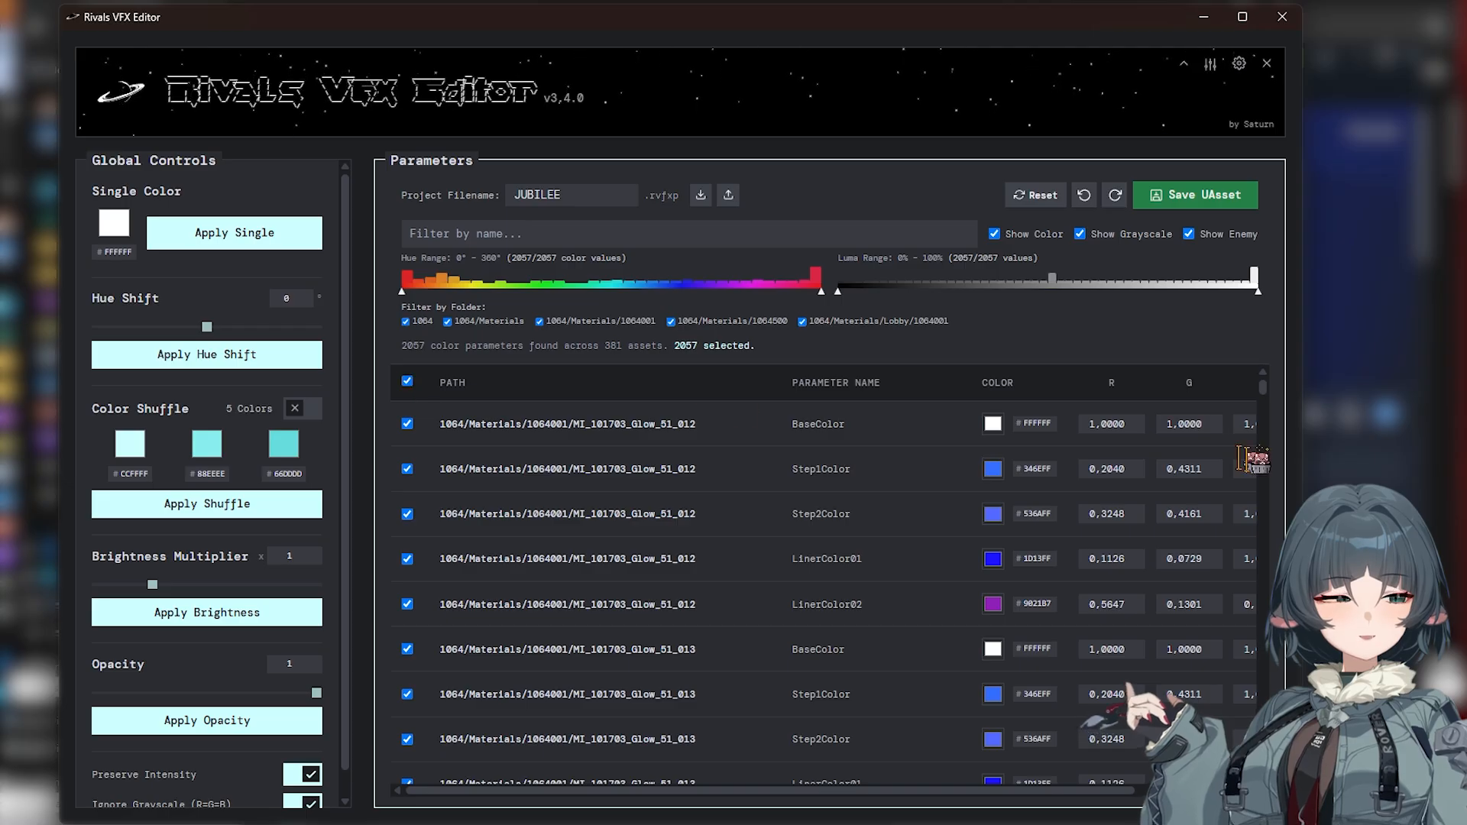
mouse_move(1266, 391)
mouse_down()
mouse_move(1270, 456)
mouse_move(1259, 378)
mouse_up()
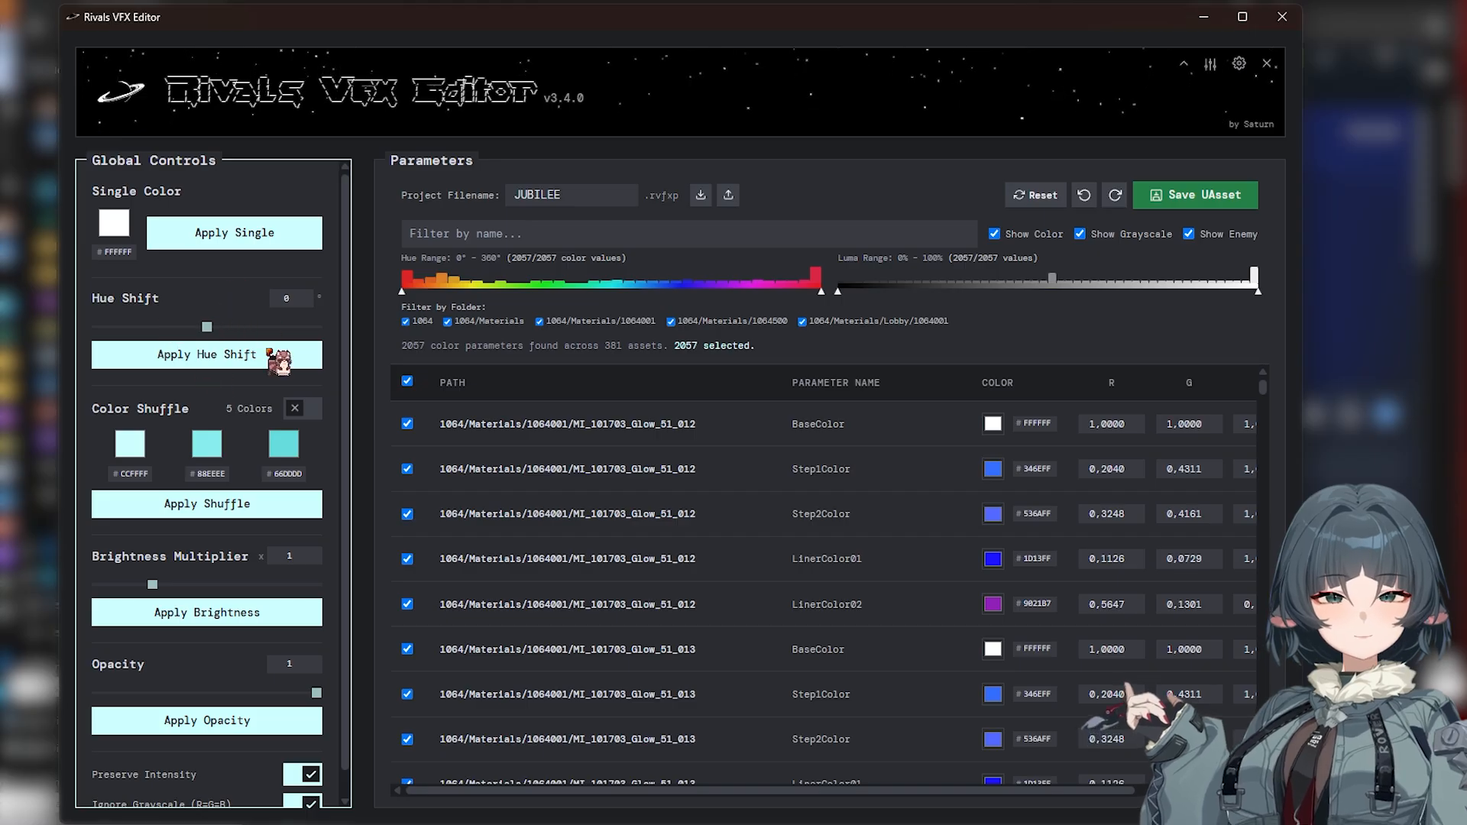
Set the Single Color to red #D50707 and apply it to all selected parameters.
click(117, 225)
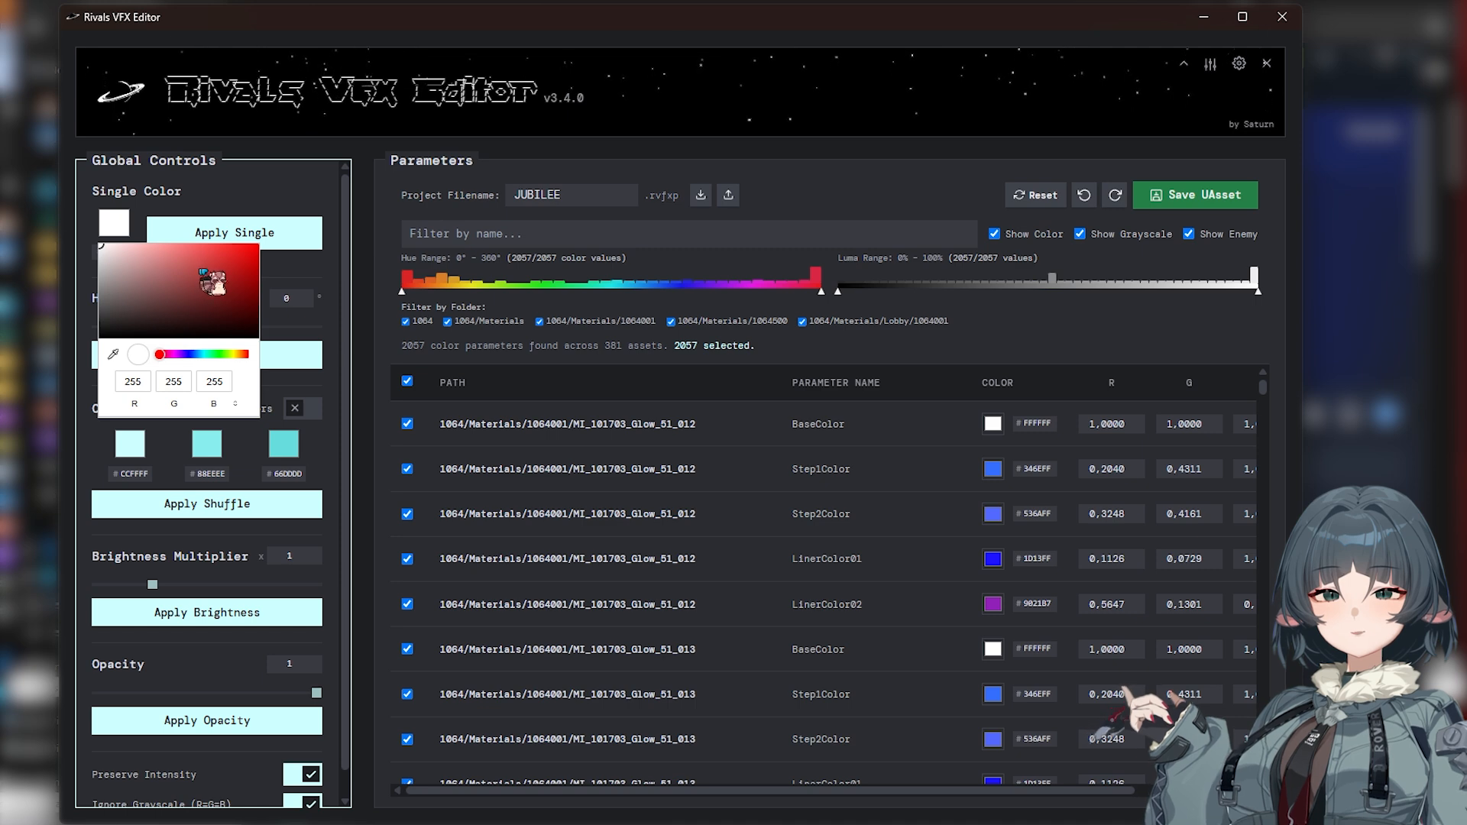
click(252, 263)
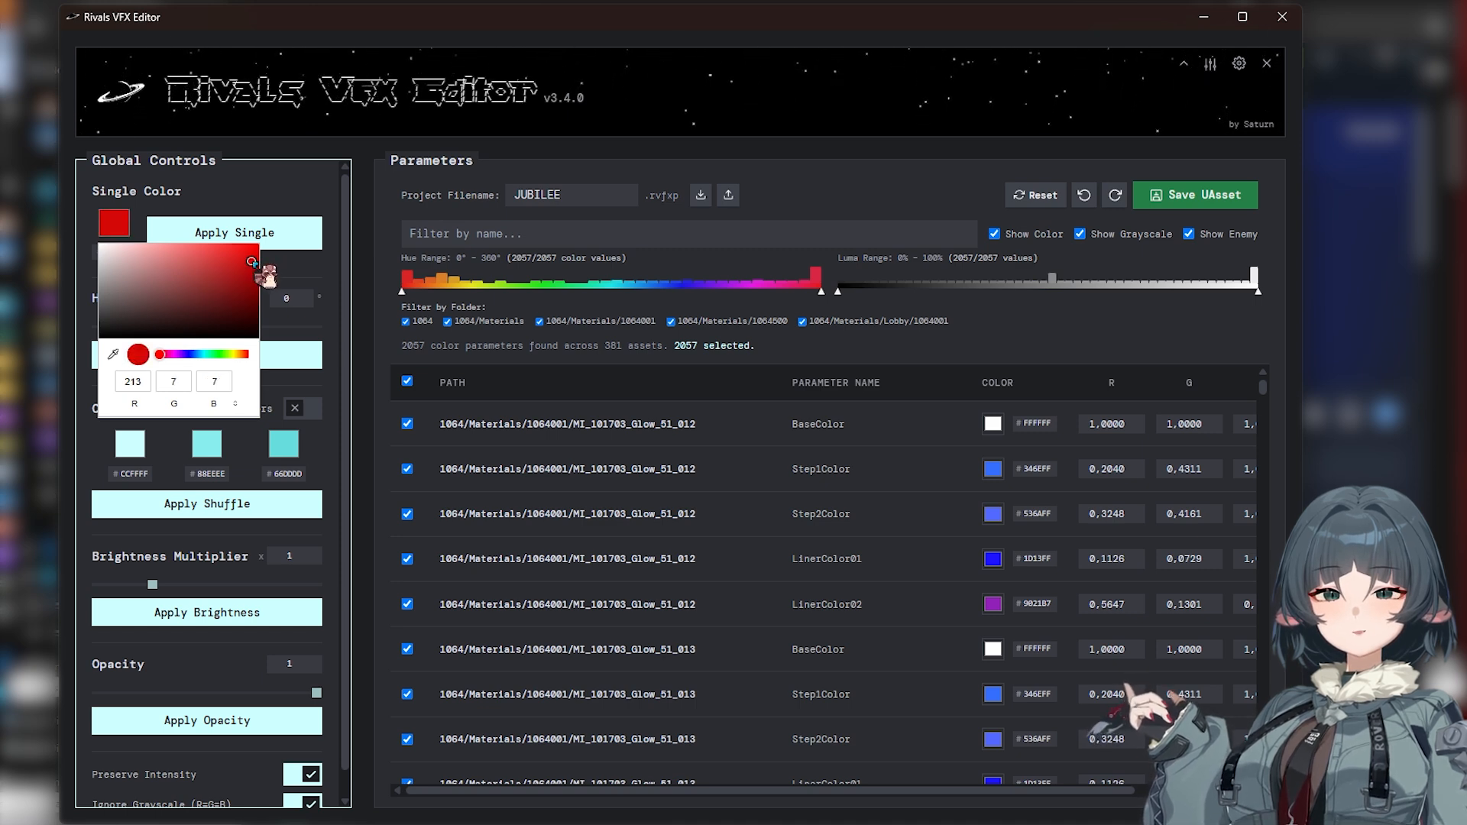
click(255, 206)
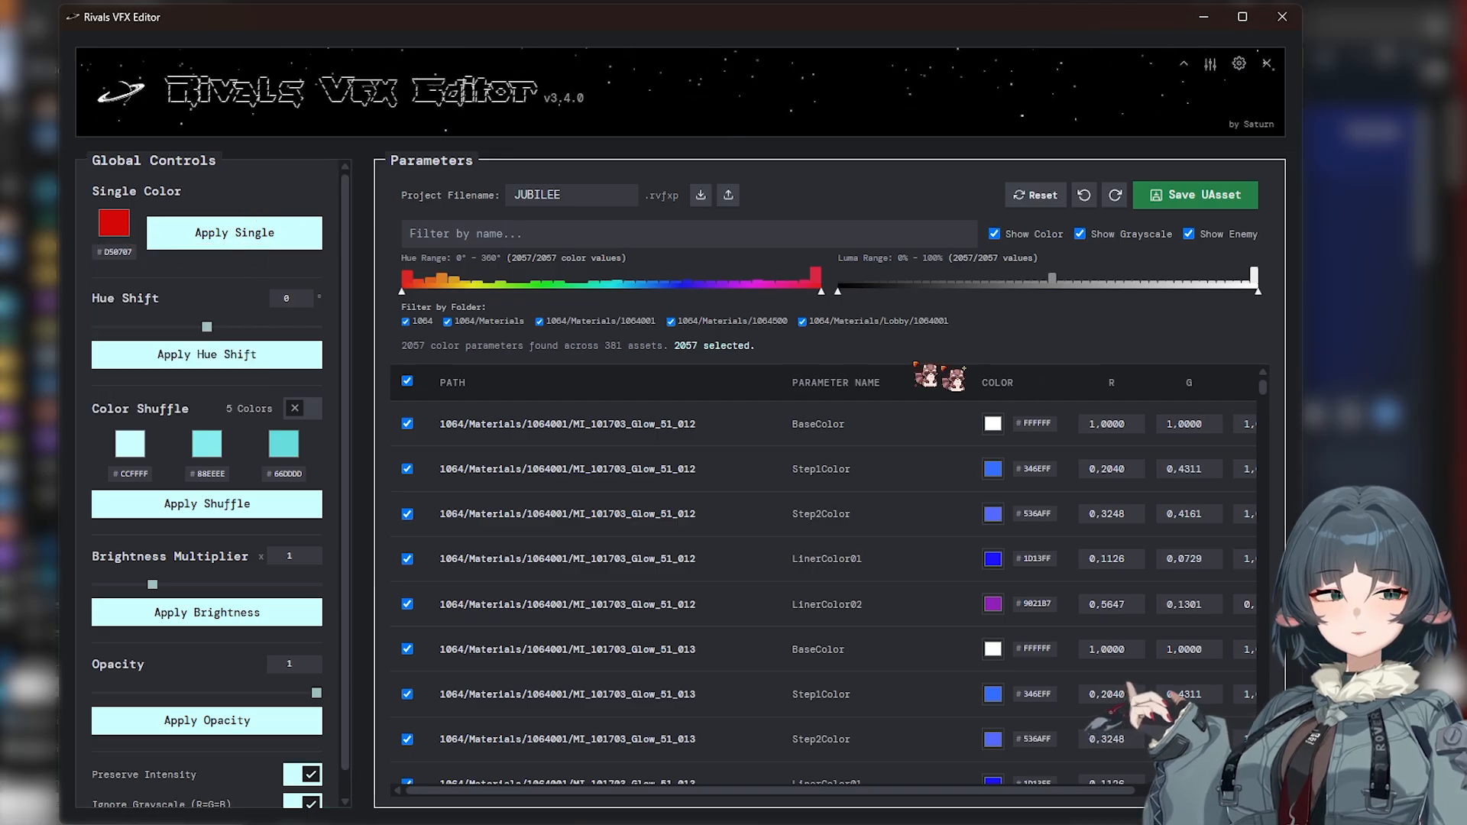
click(303, 243)
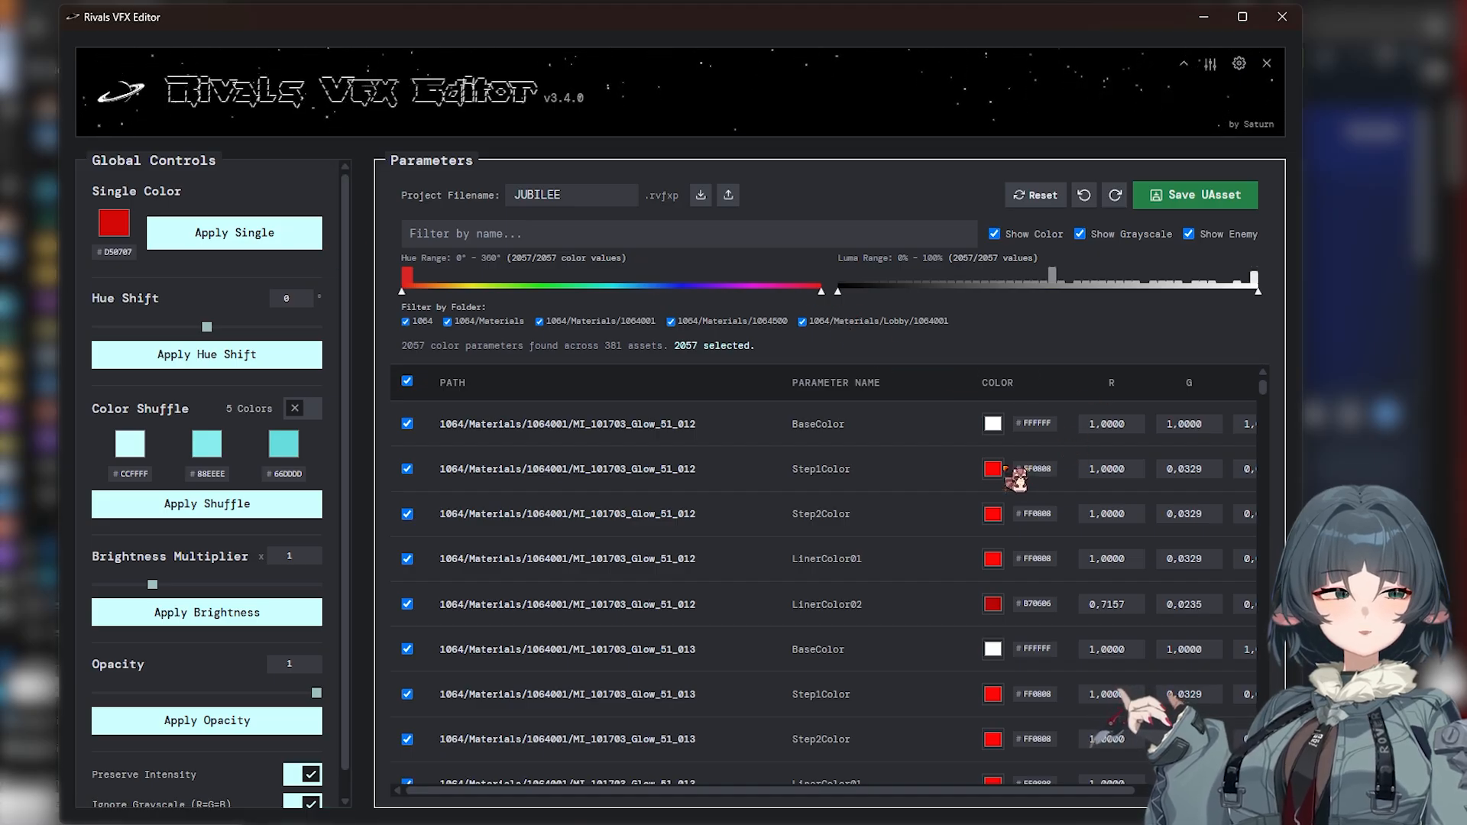
scroll(1017, 489, down, 5)
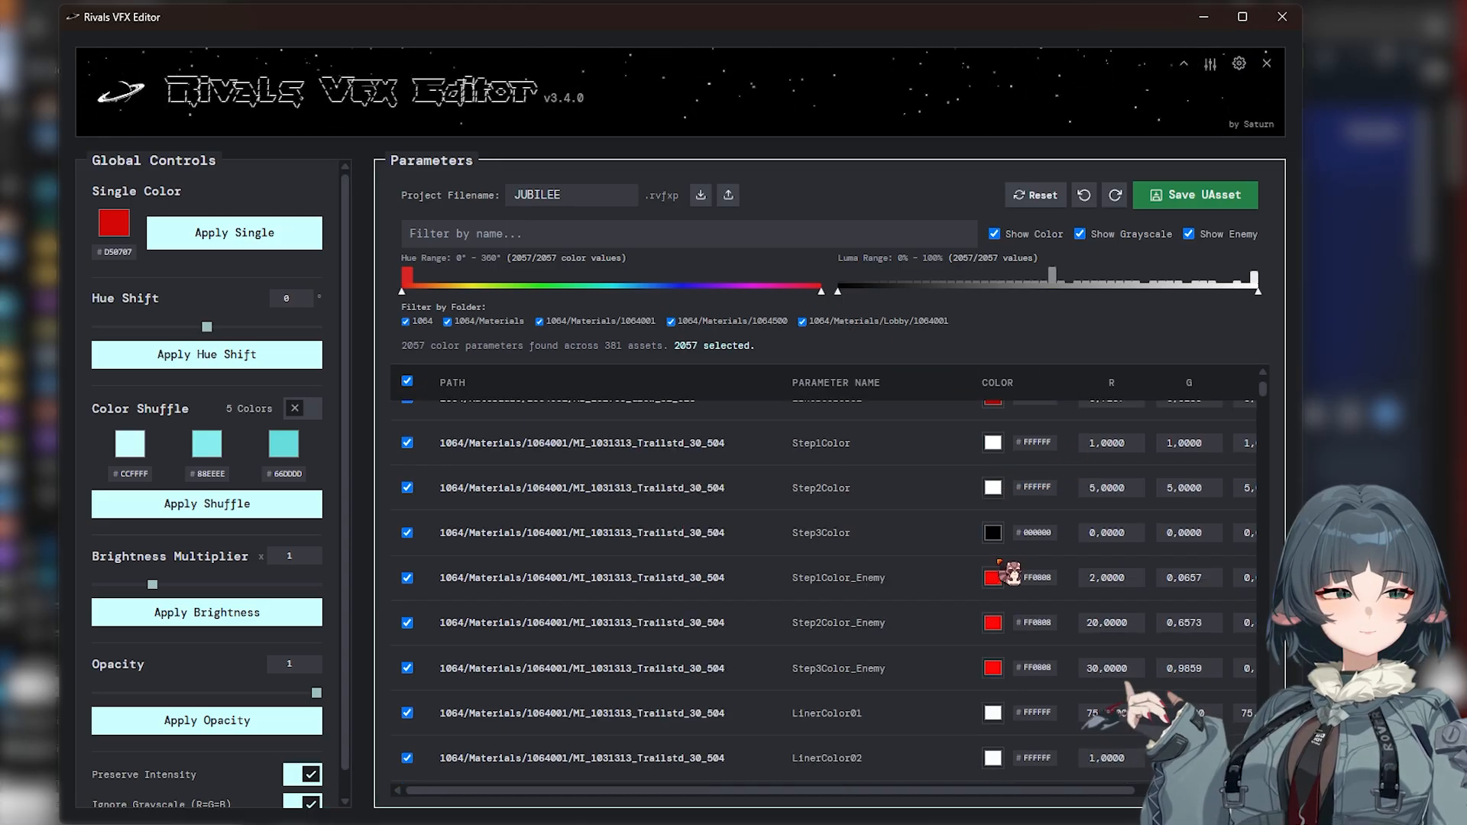
scroll(1001, 566, up, 5)
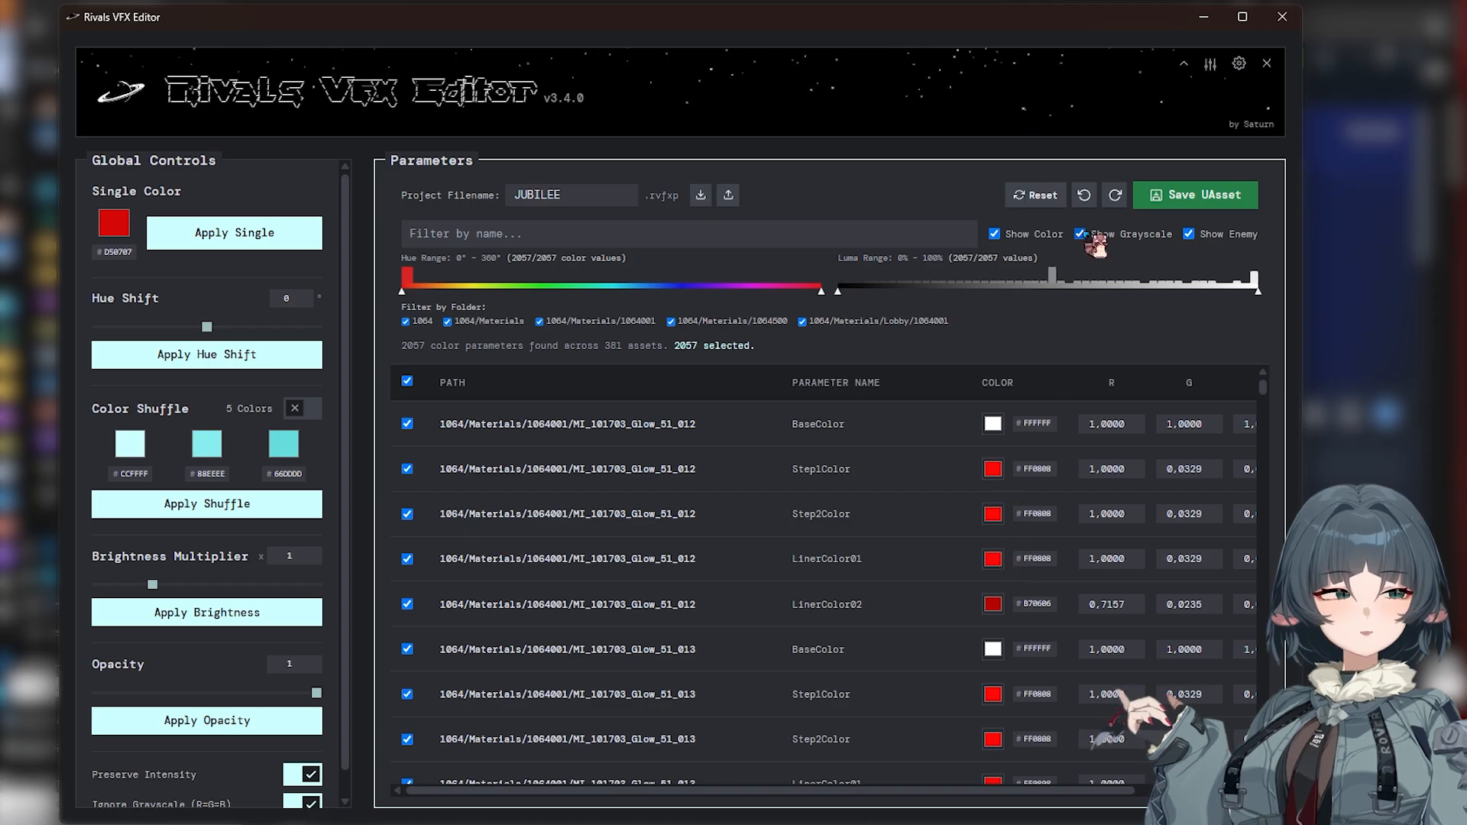
Undo and redo the single-color change, and reset all parameters to their original colors.
click(1115, 194)
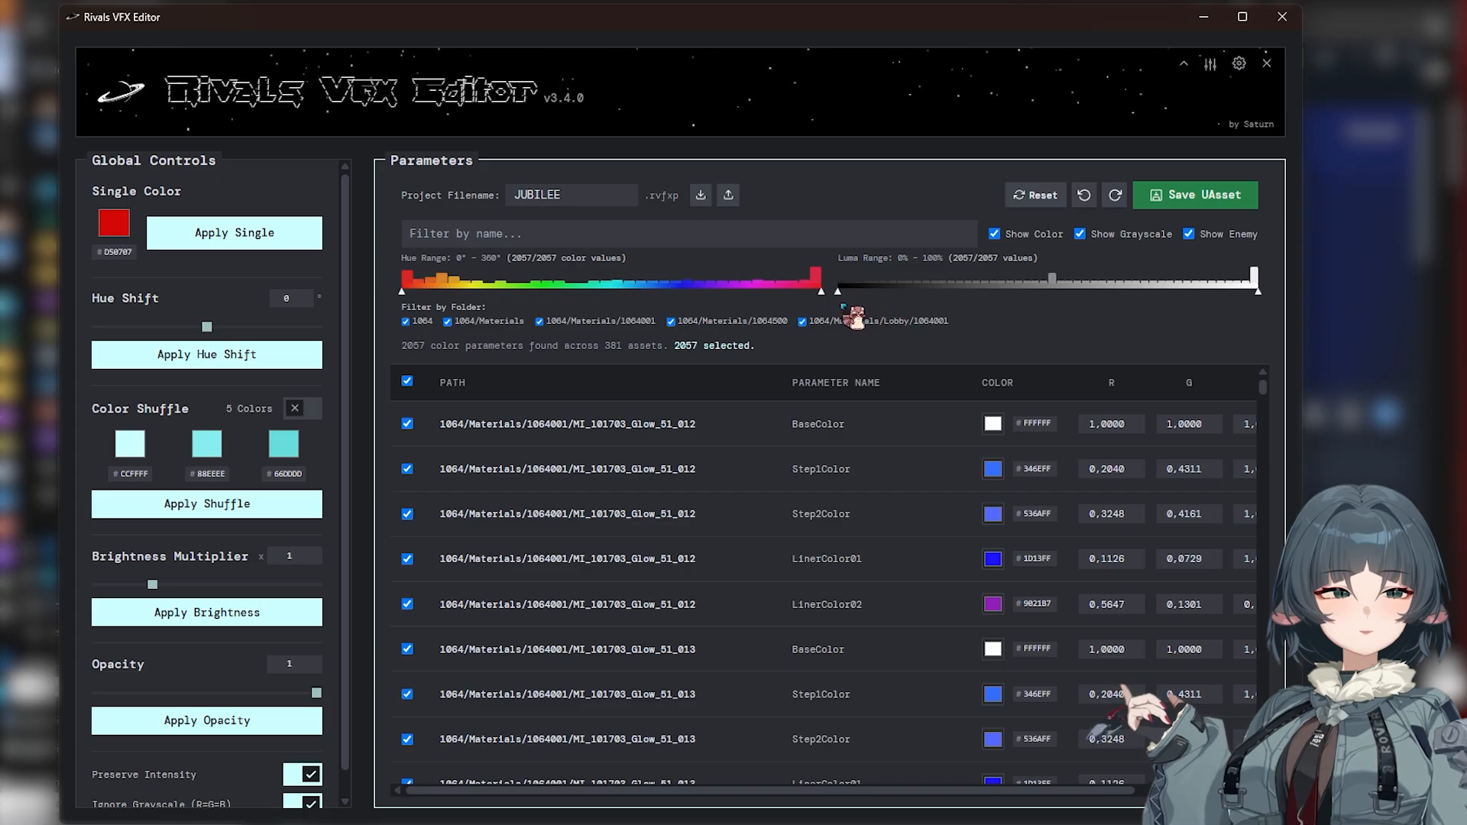
click(1115, 195)
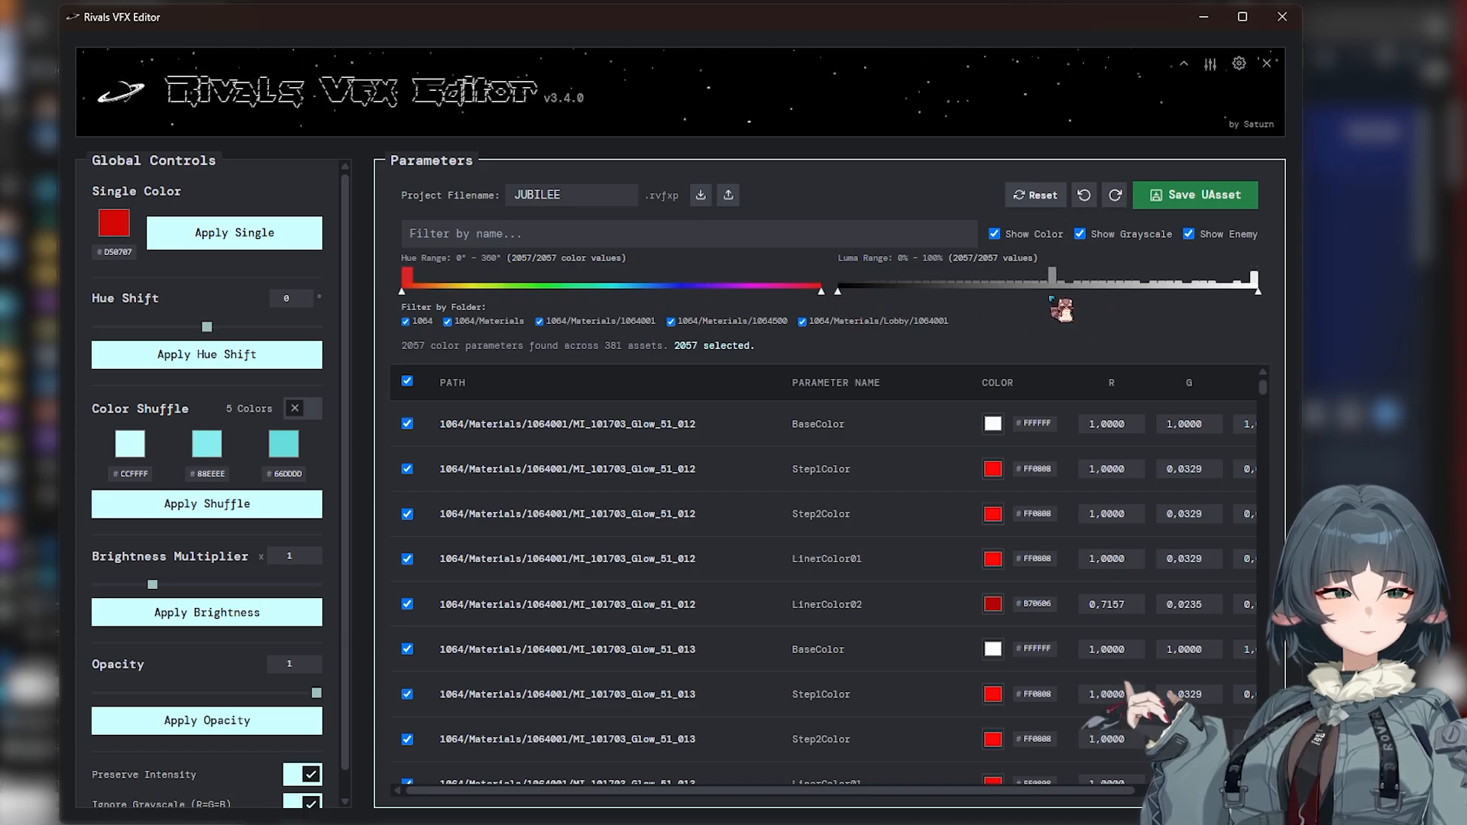
click(1042, 198)
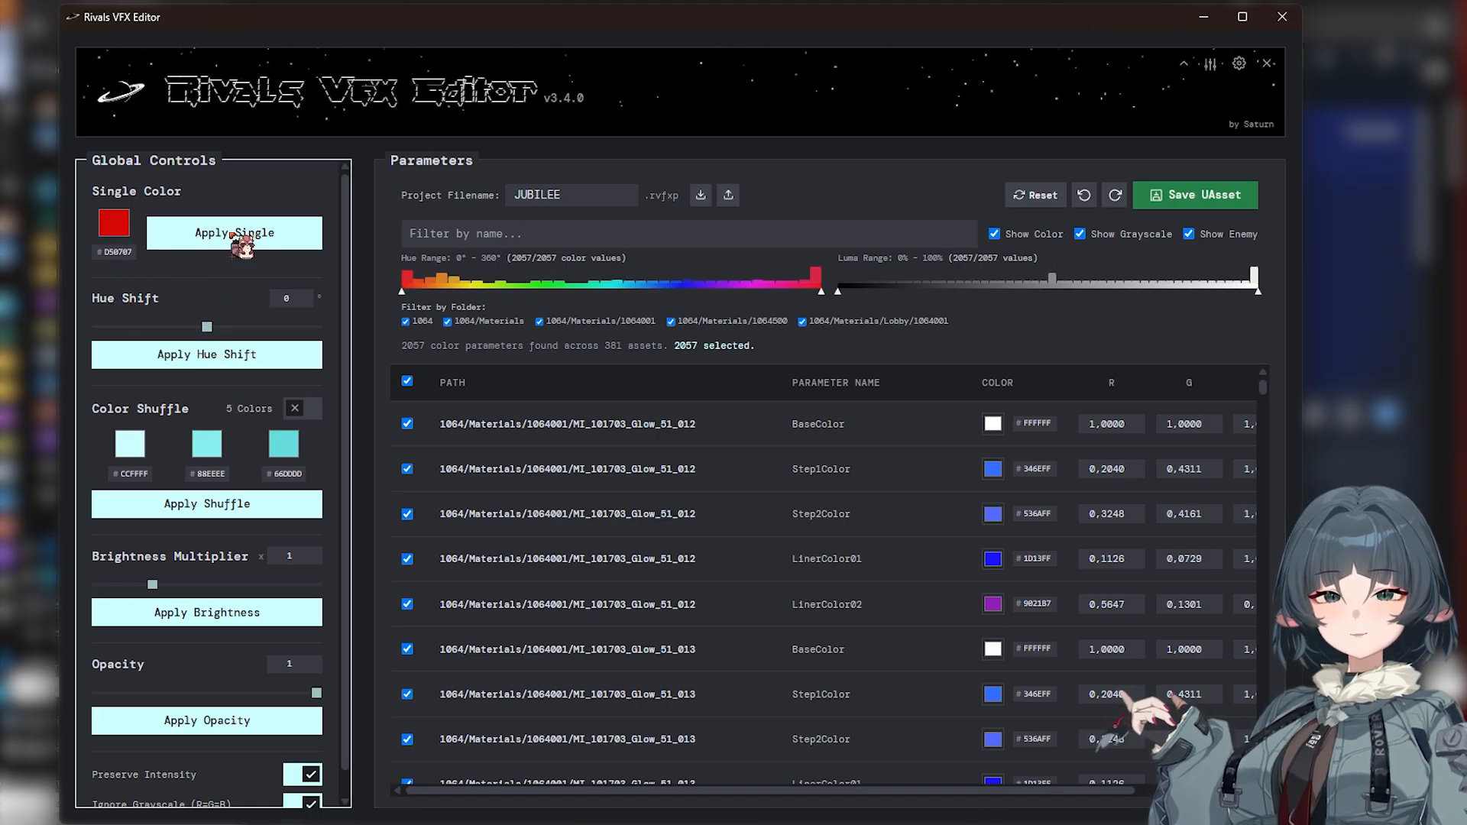
Apply a Hue Shift of 180° to all selected parameters and look over the shifted colors.
drag(211, 331, 359, 330)
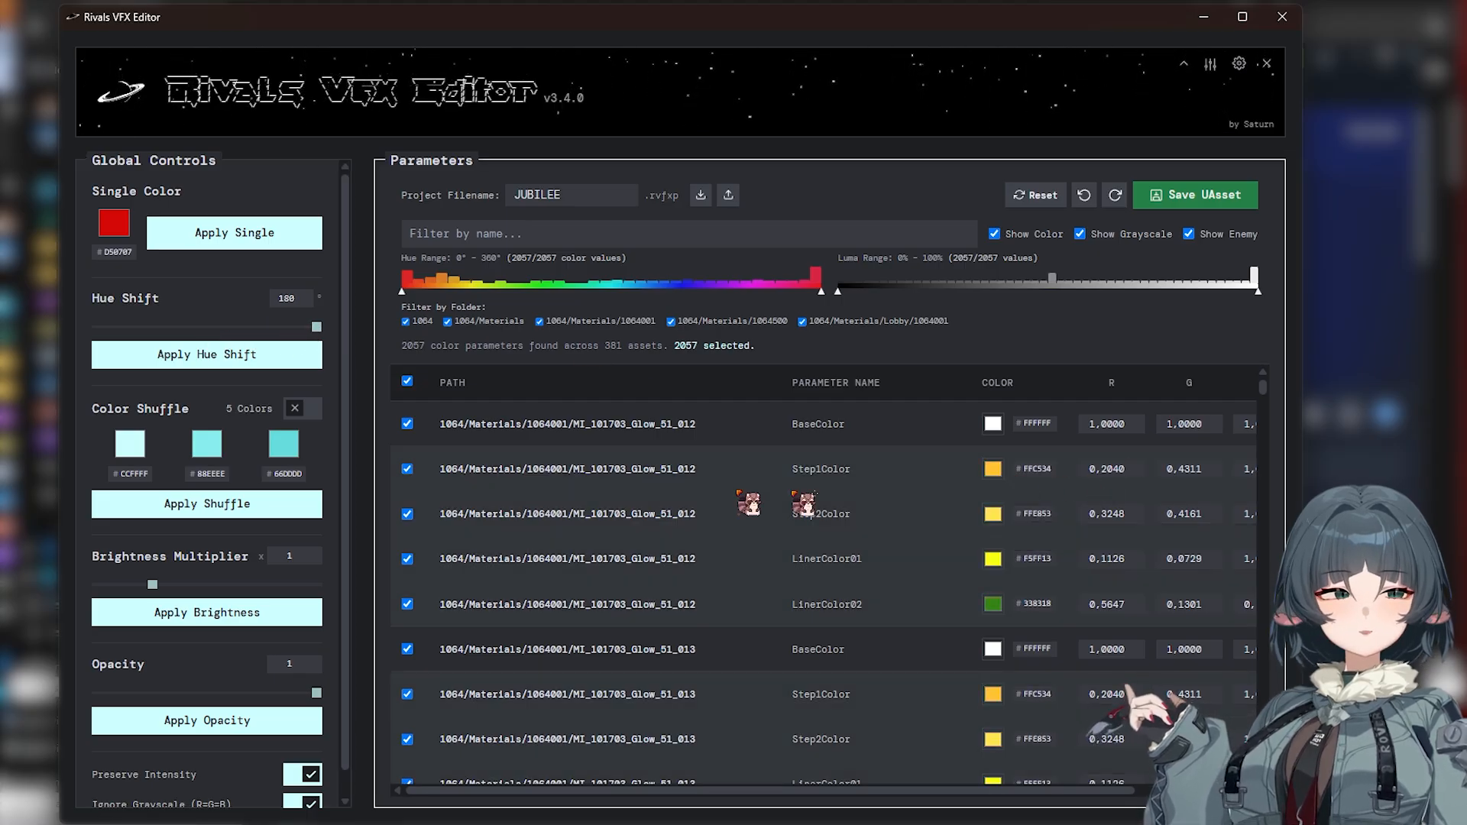
click(233, 356)
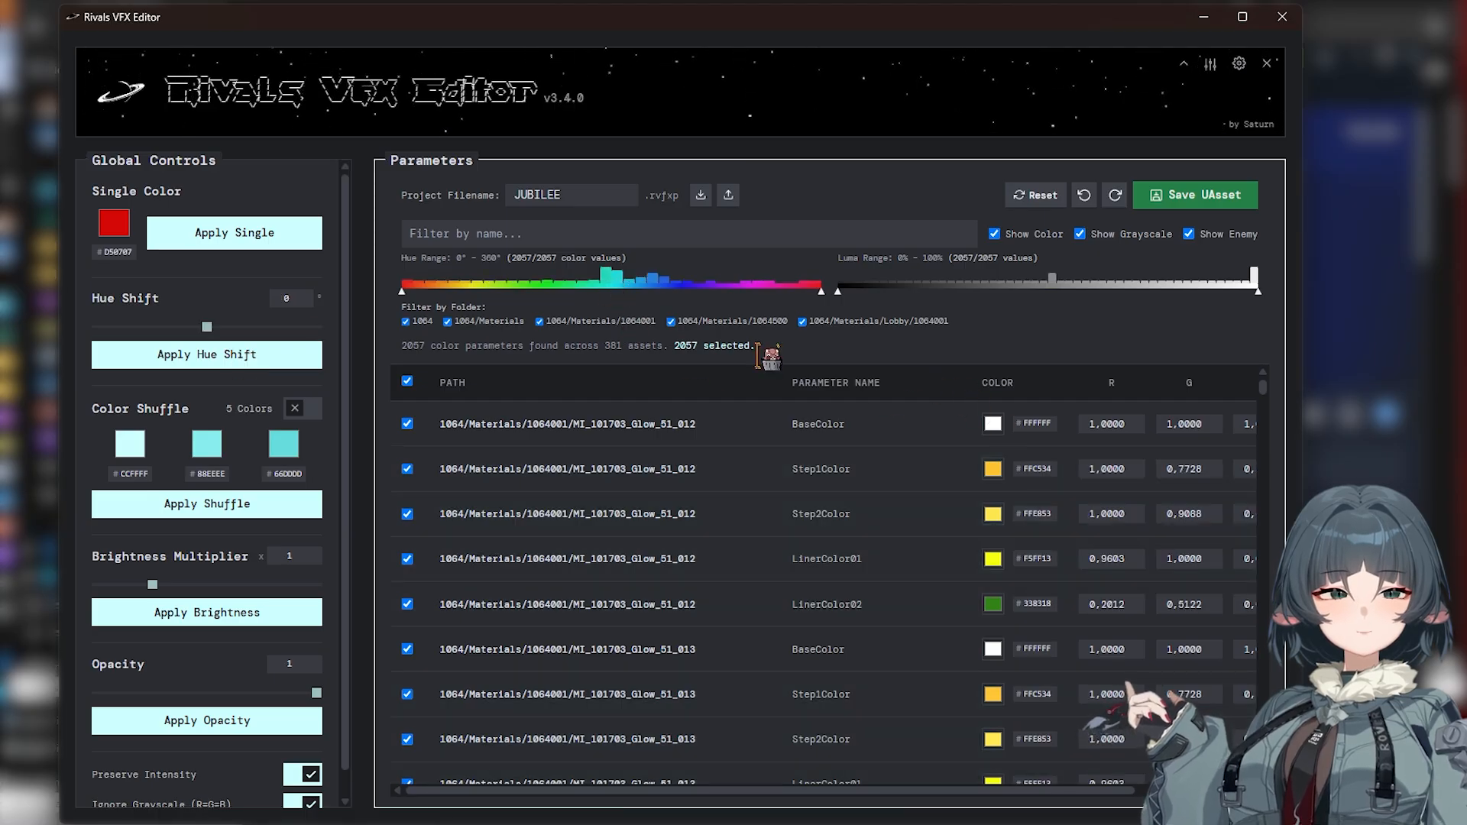
scroll(1045, 416, down, 5)
scroll(1045, 416, down, 10)
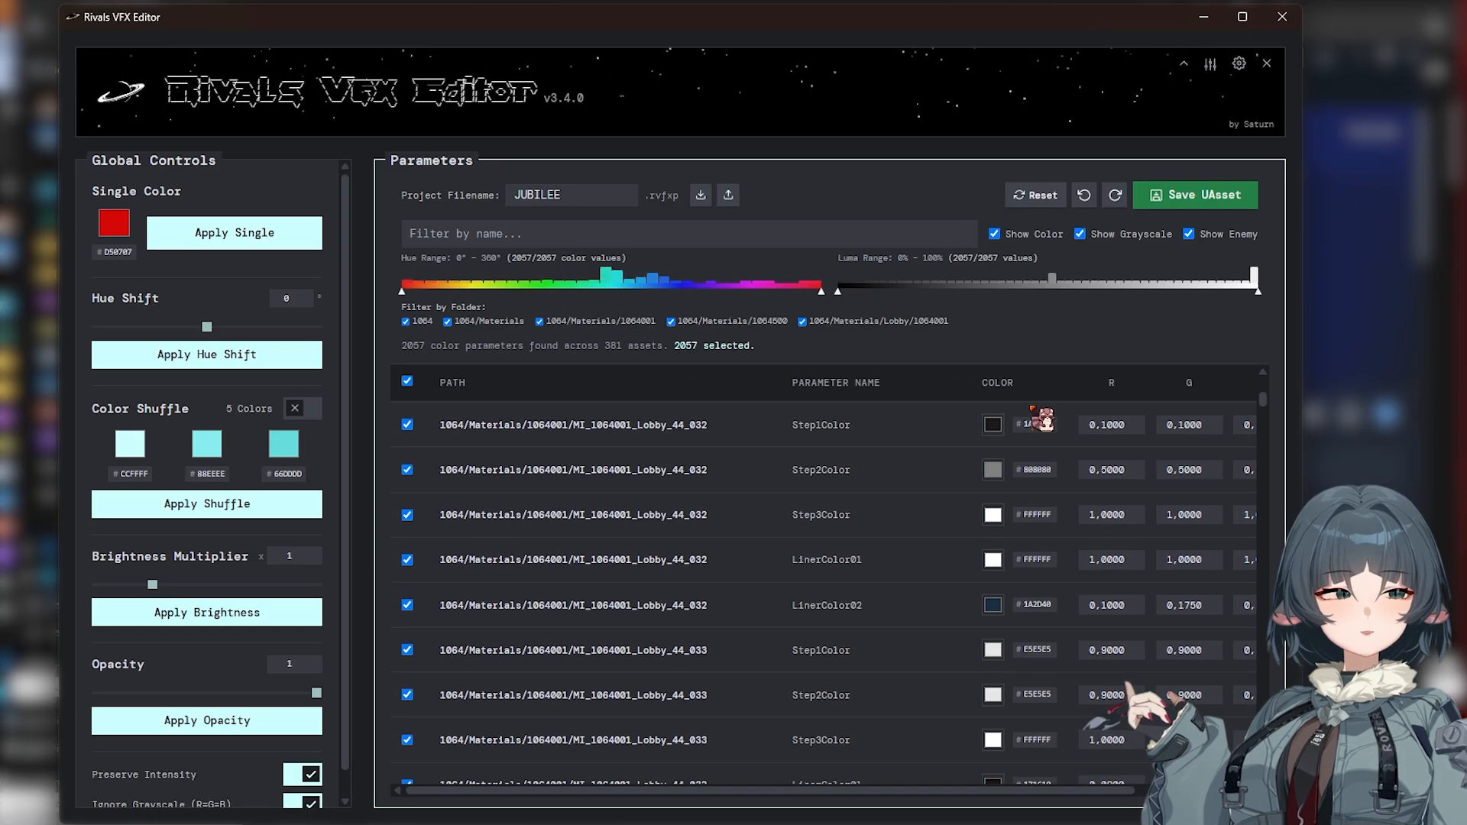
drag(1263, 409, 1263, 375)
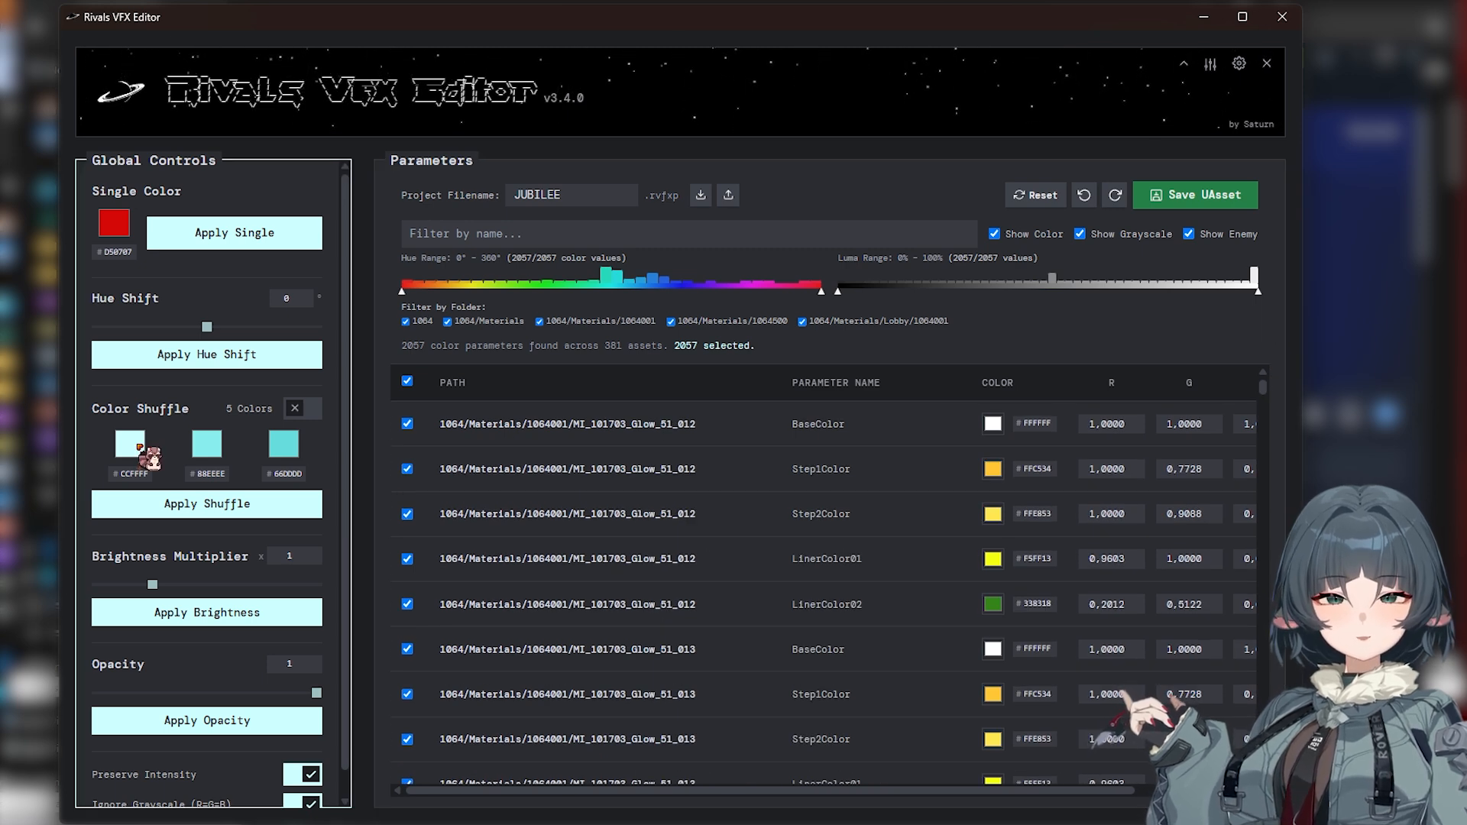
Set the first three Color Shuffle colors to magenta #F238FF, light pink #EC87EE and purple with RGB 173, 4, 195.
click(139, 446)
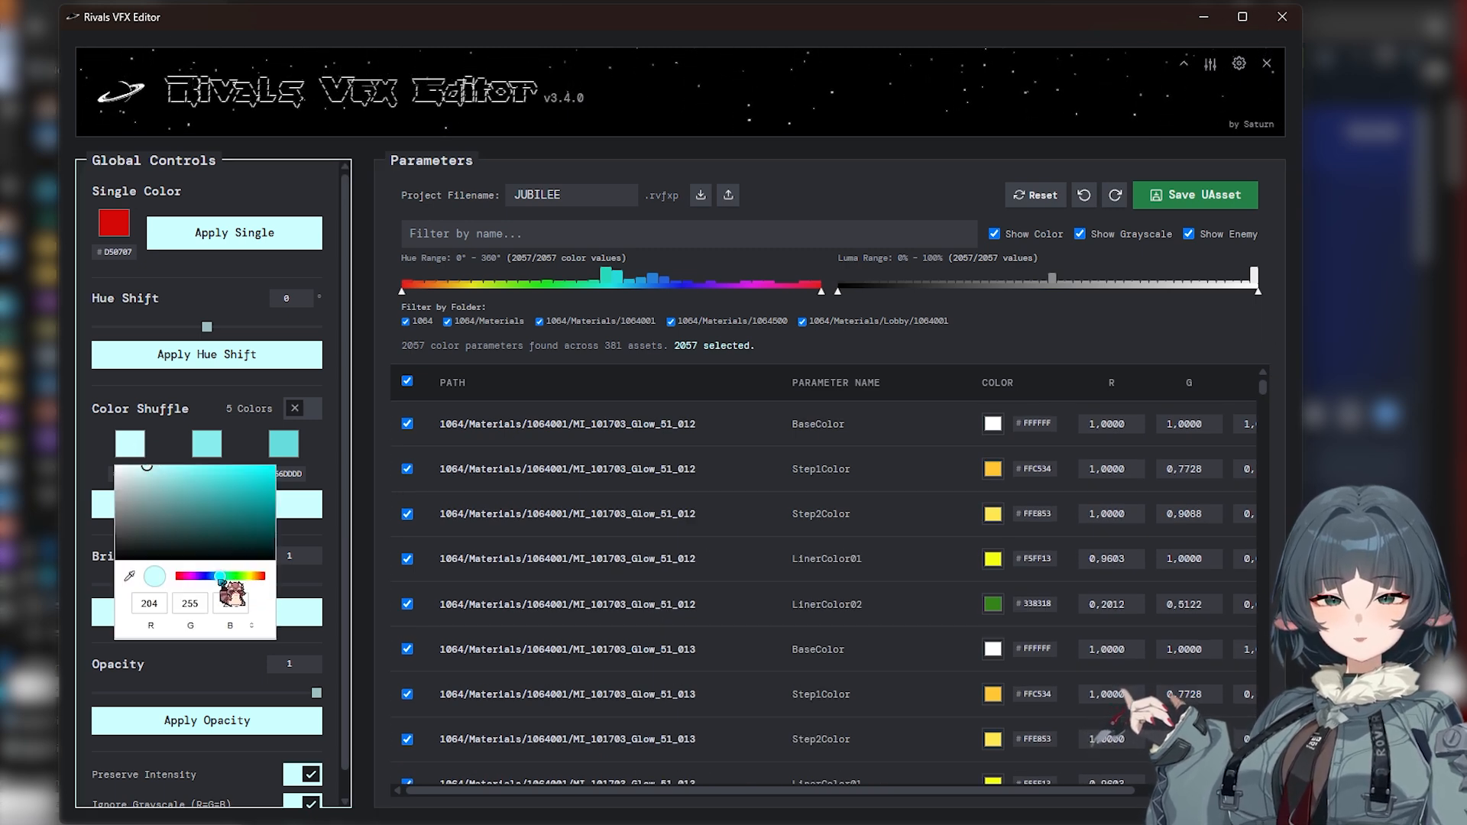
drag(208, 581, 191, 577)
click(211, 475)
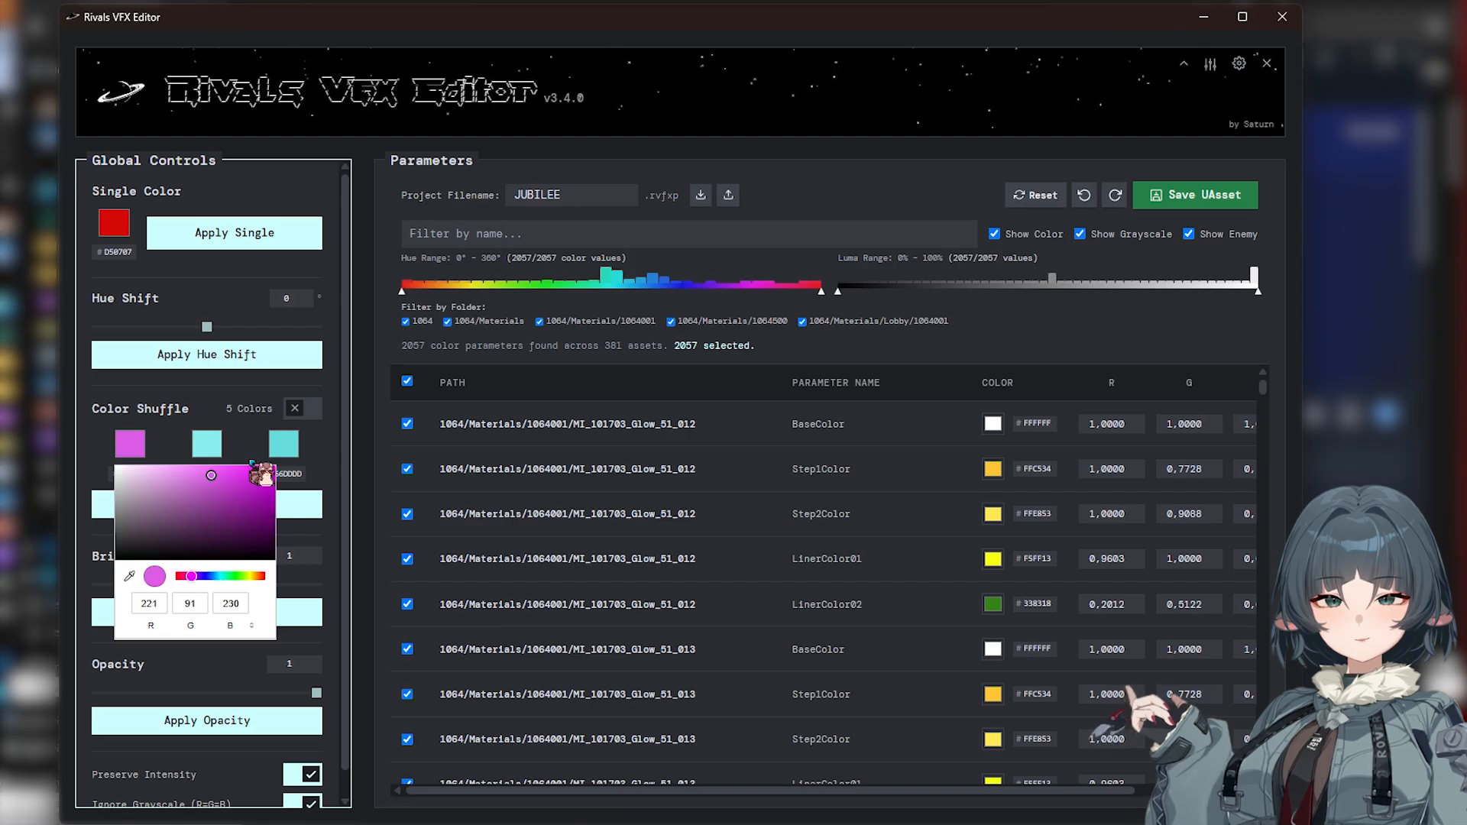
drag(251, 462, 240, 463)
click(210, 450)
click(267, 575)
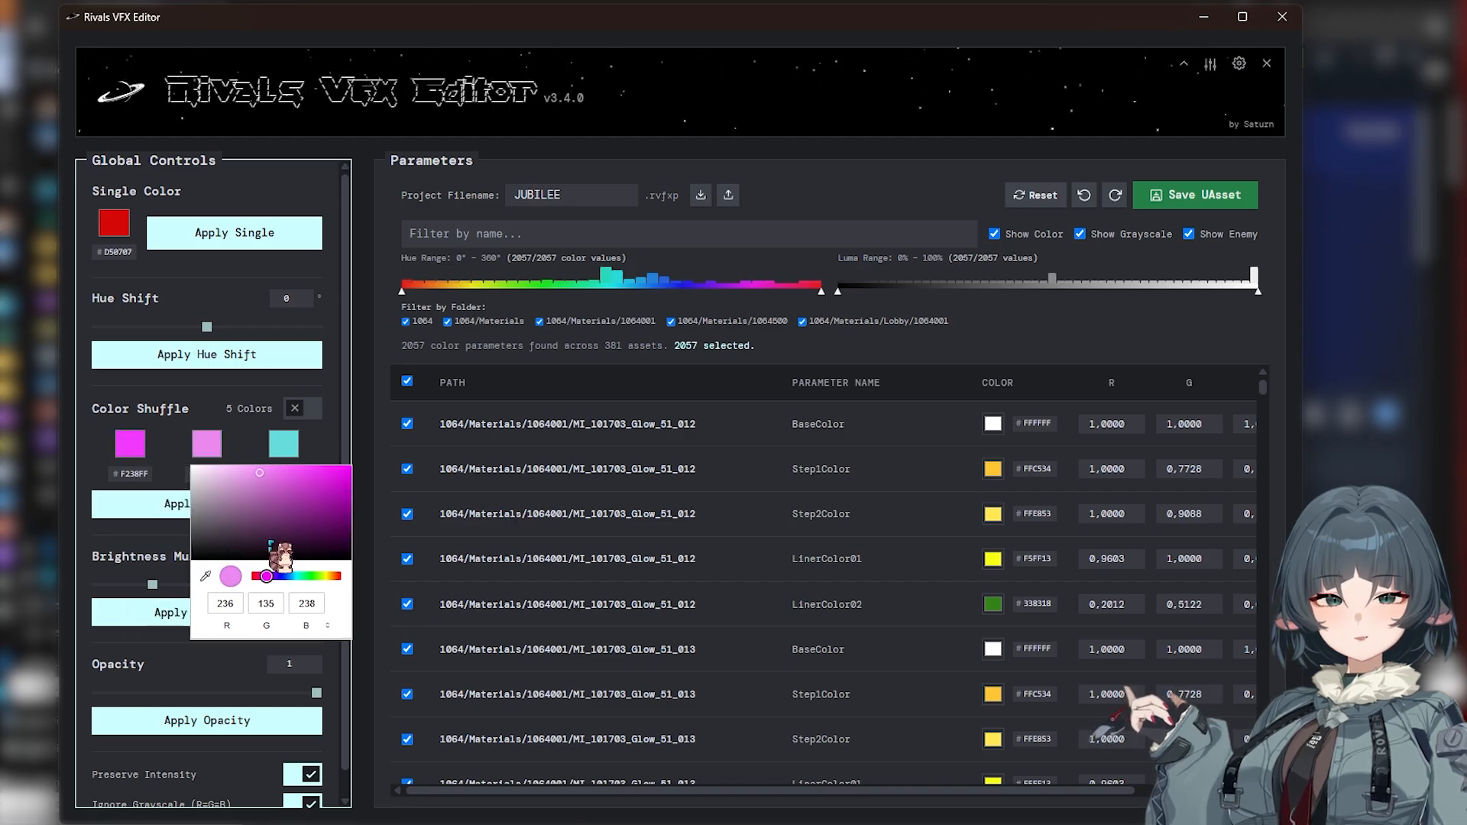
click(284, 444)
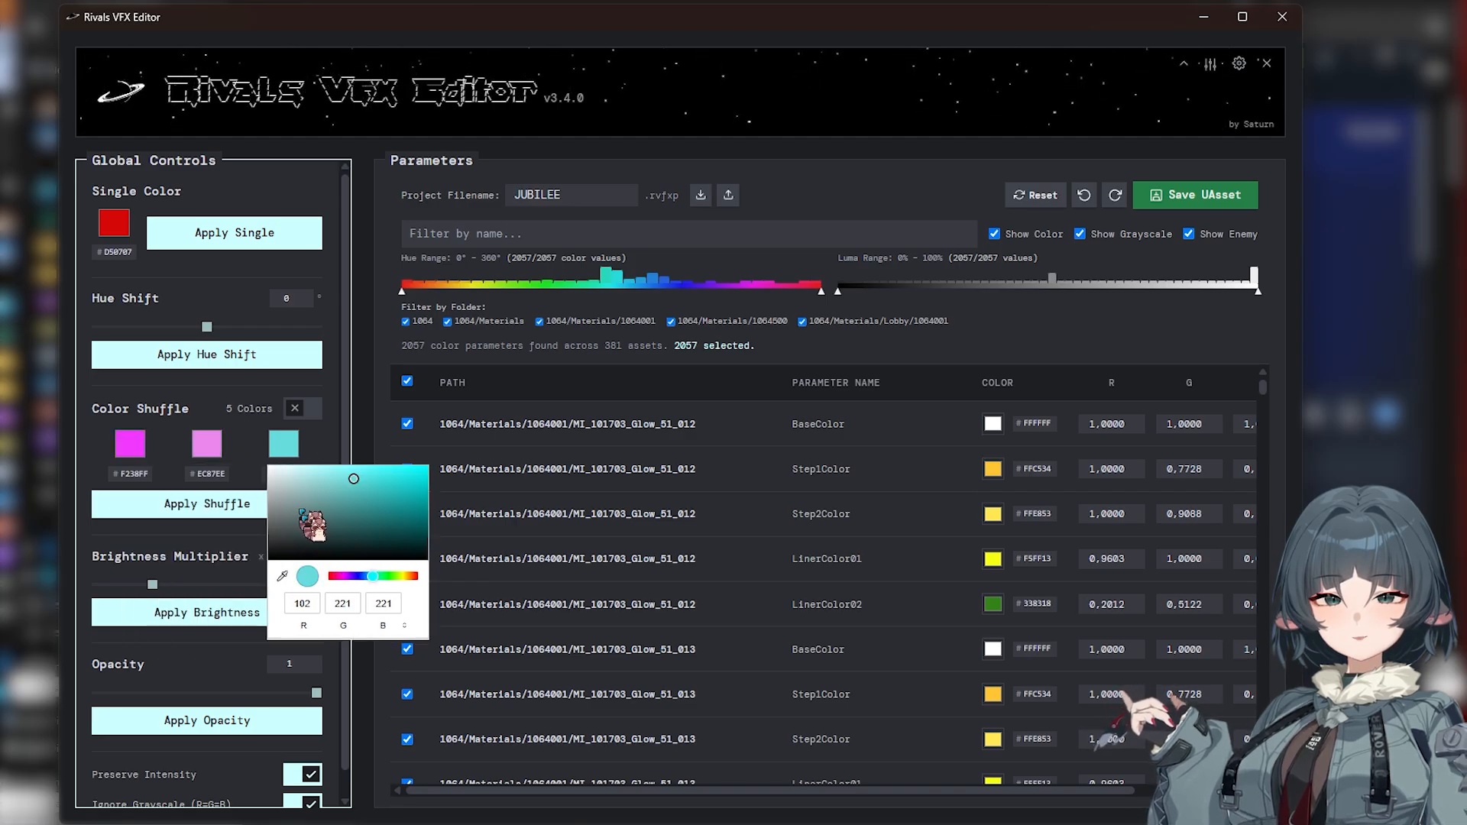
click(347, 577)
drag(416, 497, 423, 489)
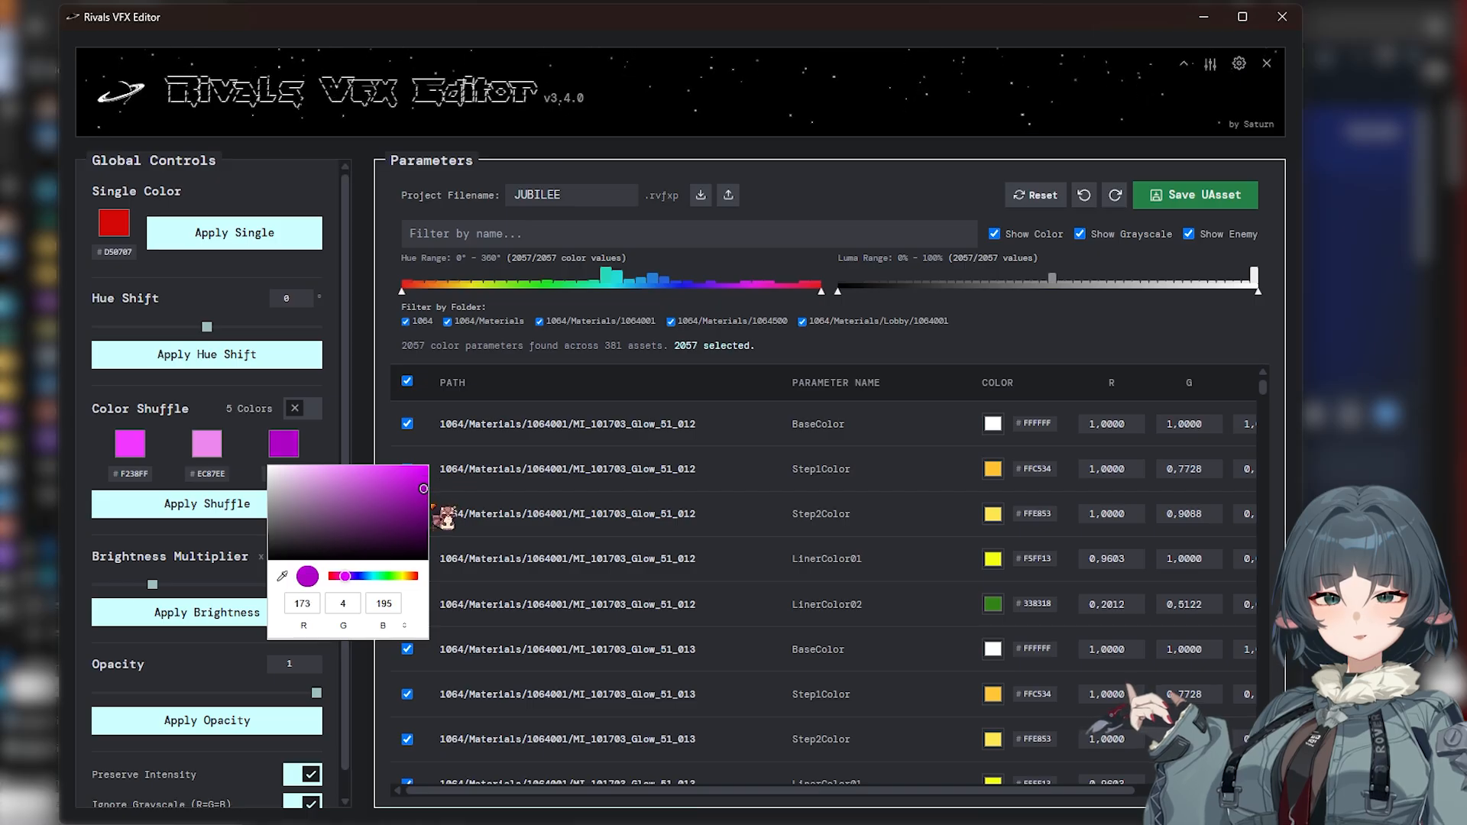
Accept a darker purple as the third Color Shuffle color and apply the shuffle to all selected parameters.
click(617, 357)
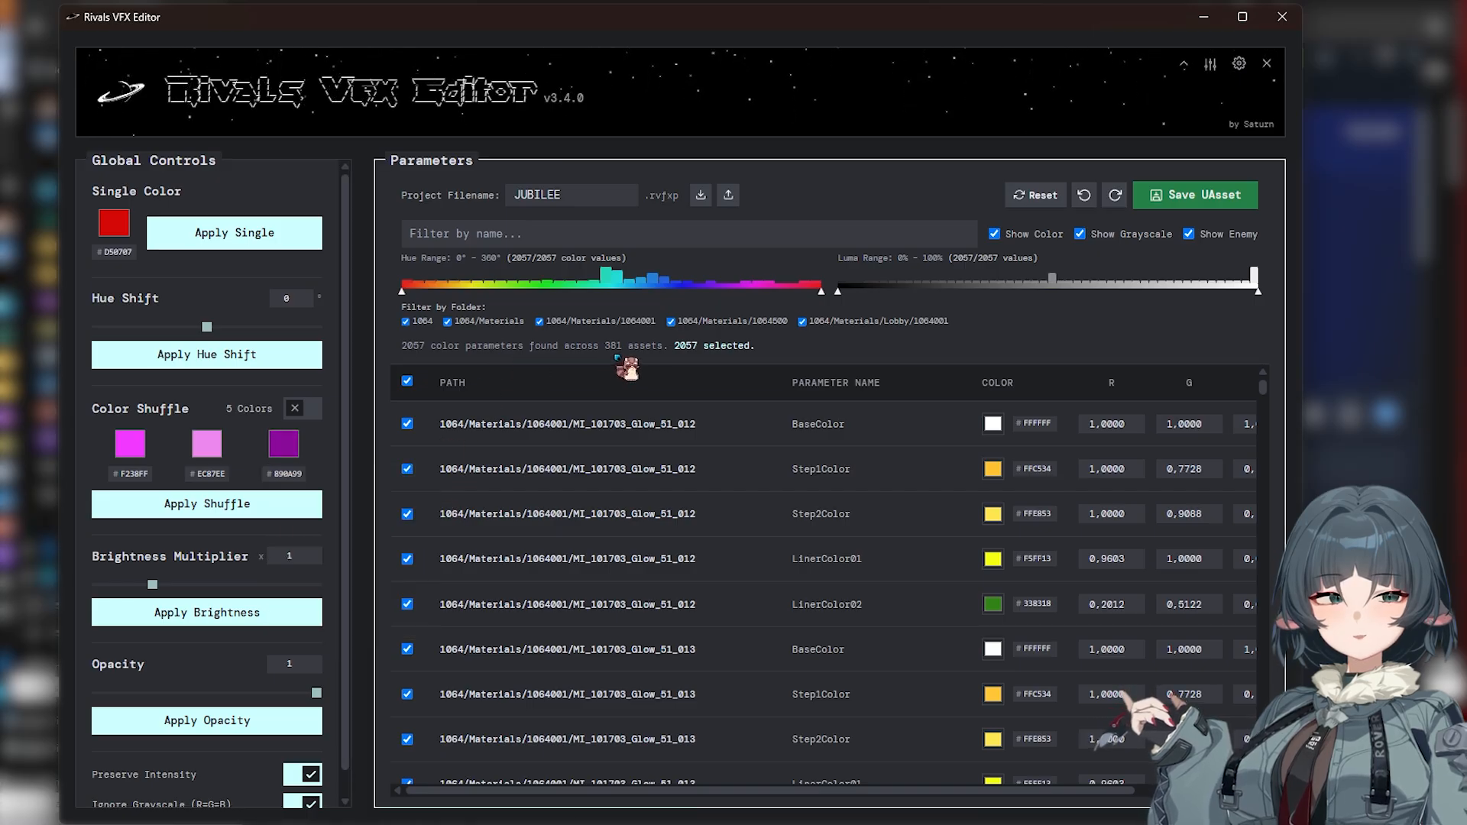
click(266, 506)
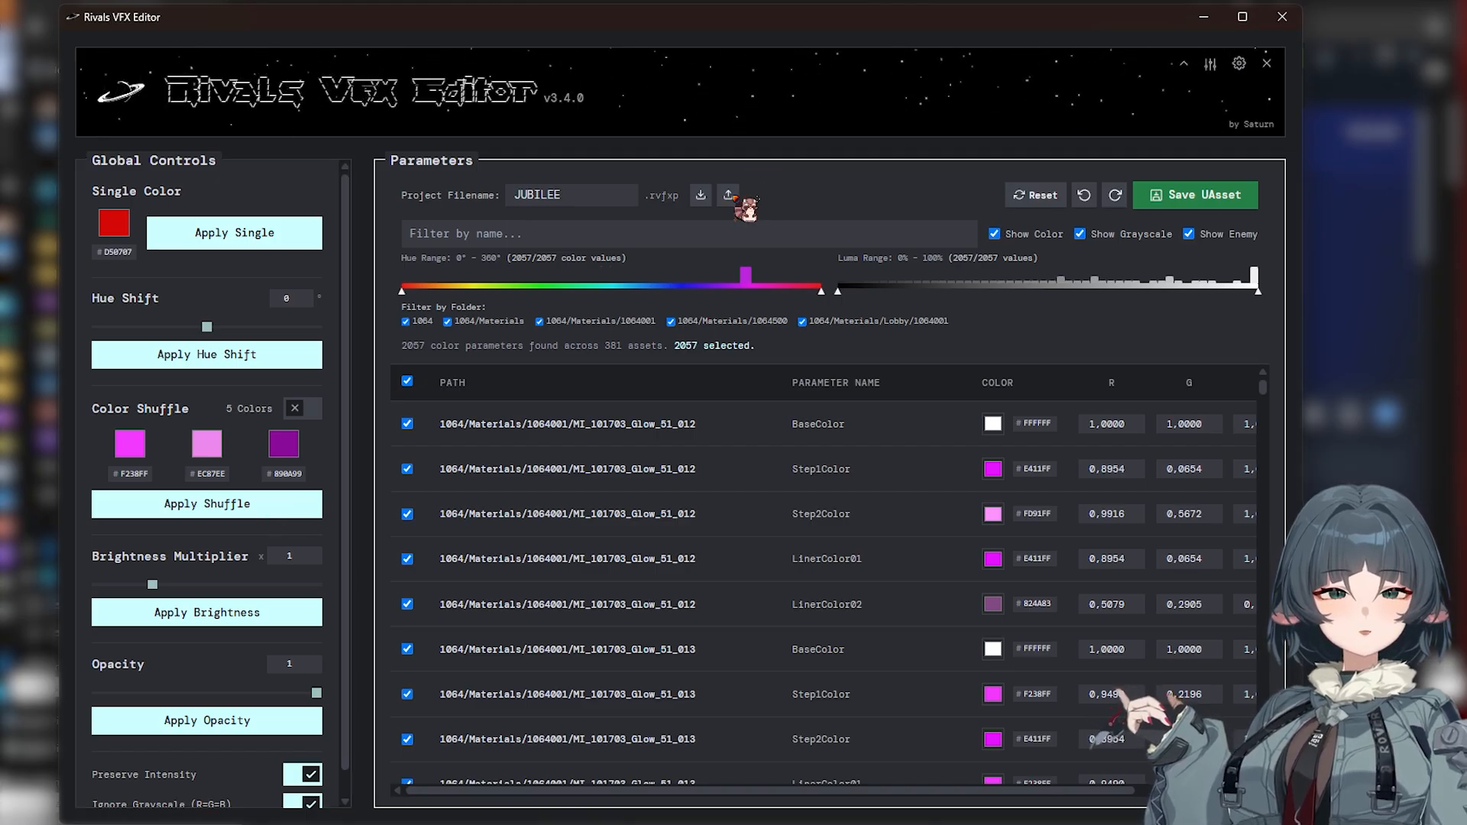
Rename the project JUBILEEPinkMod and export it as an RVFX project file in the Paks folder.
double_click(575, 196)
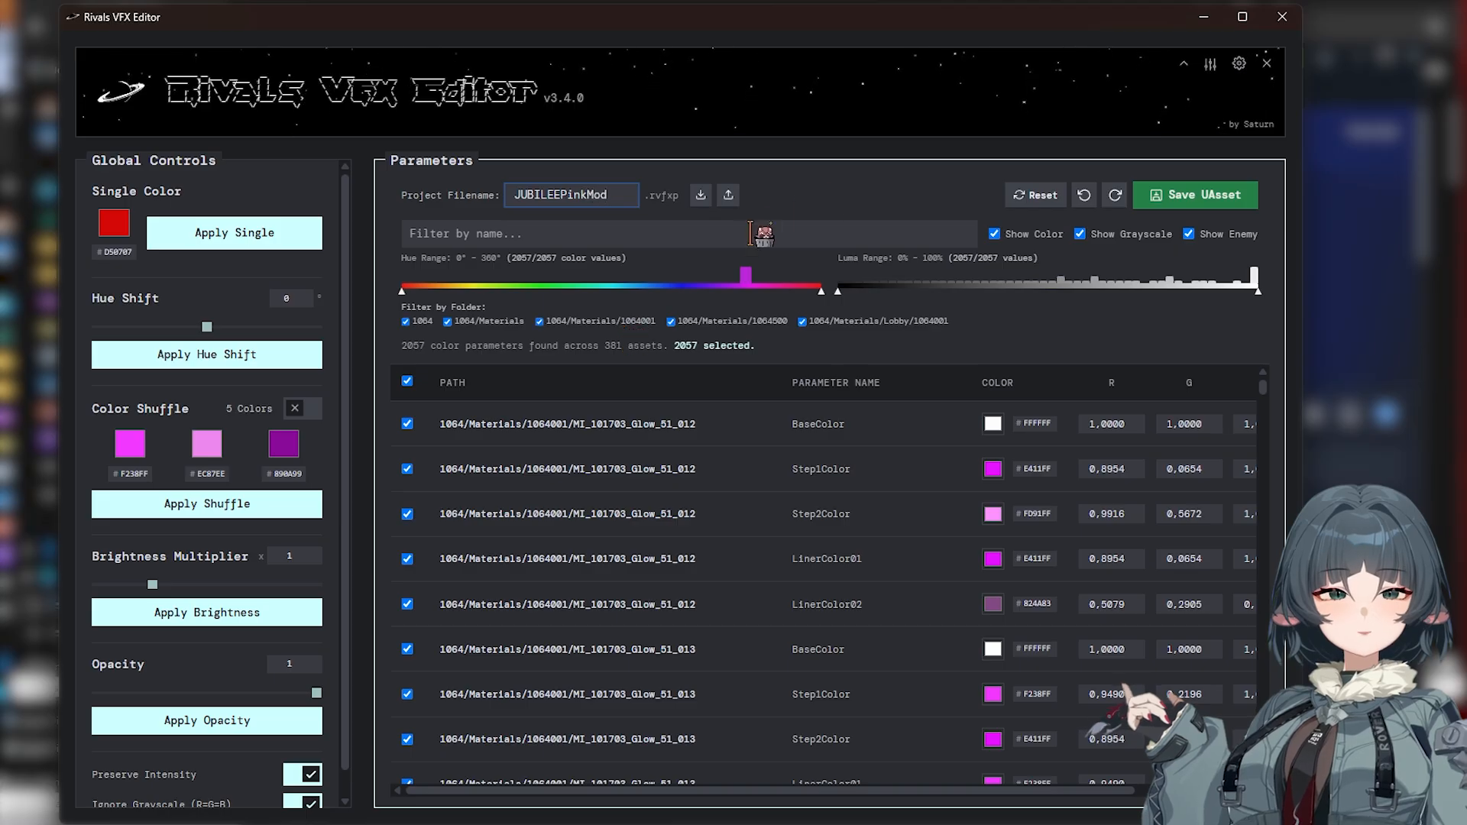
click(730, 196)
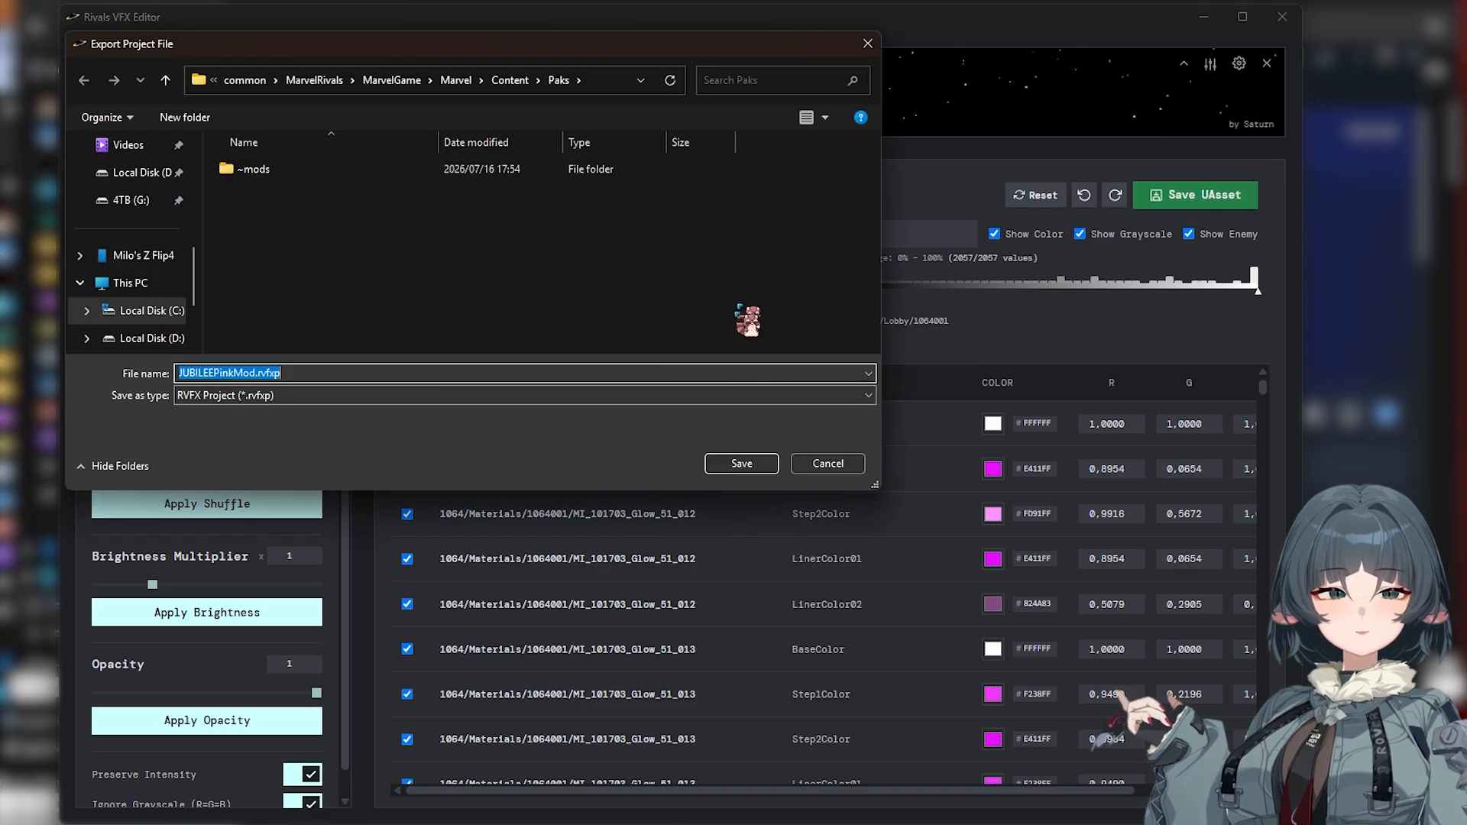
click(741, 463)
click(805, 417)
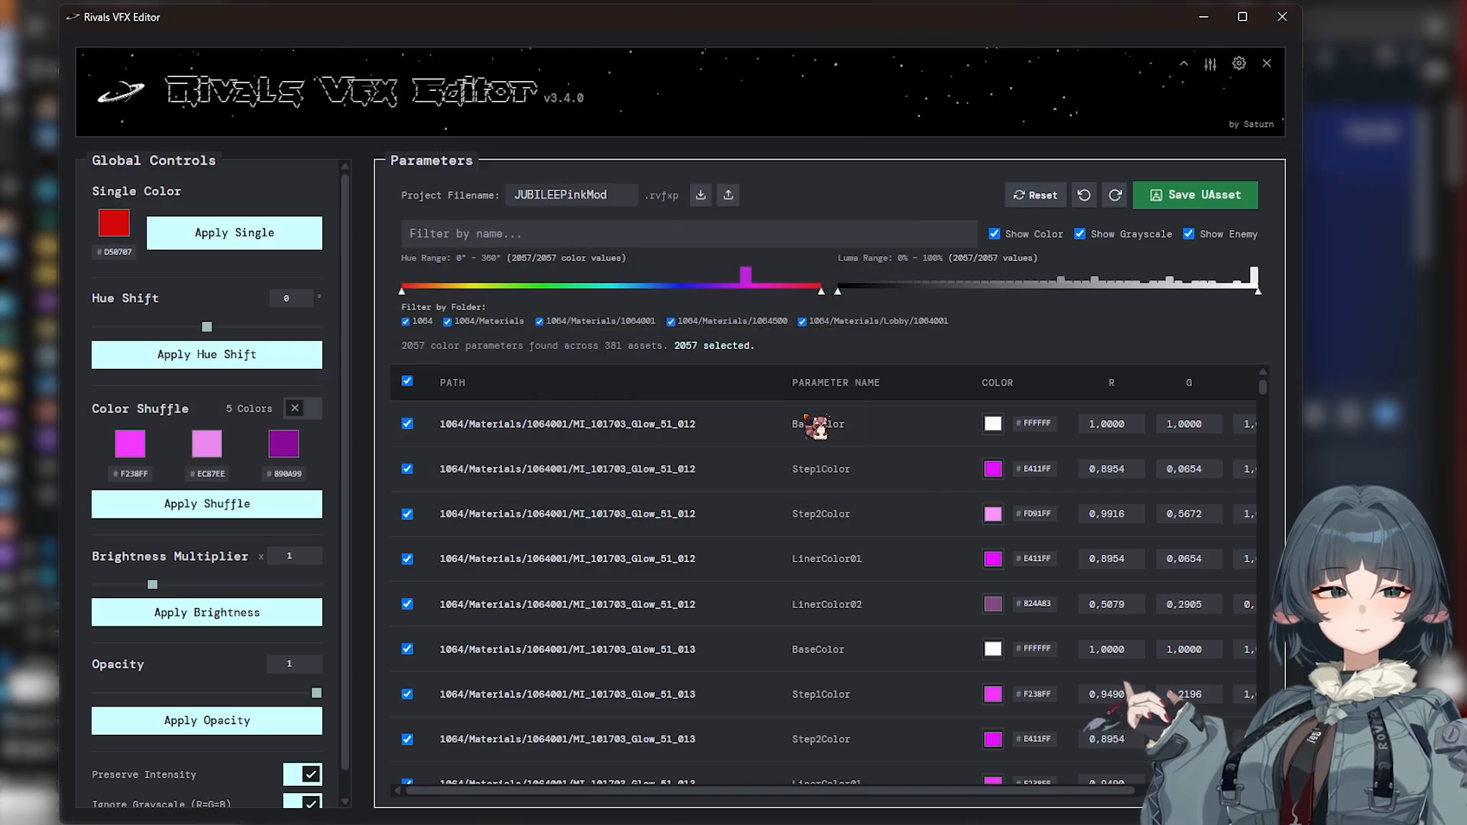
Look through the Rivals-VFX-Editor-Windows folder in Downloads and return to Rivals VFX Editor.
key(alt+Tab)
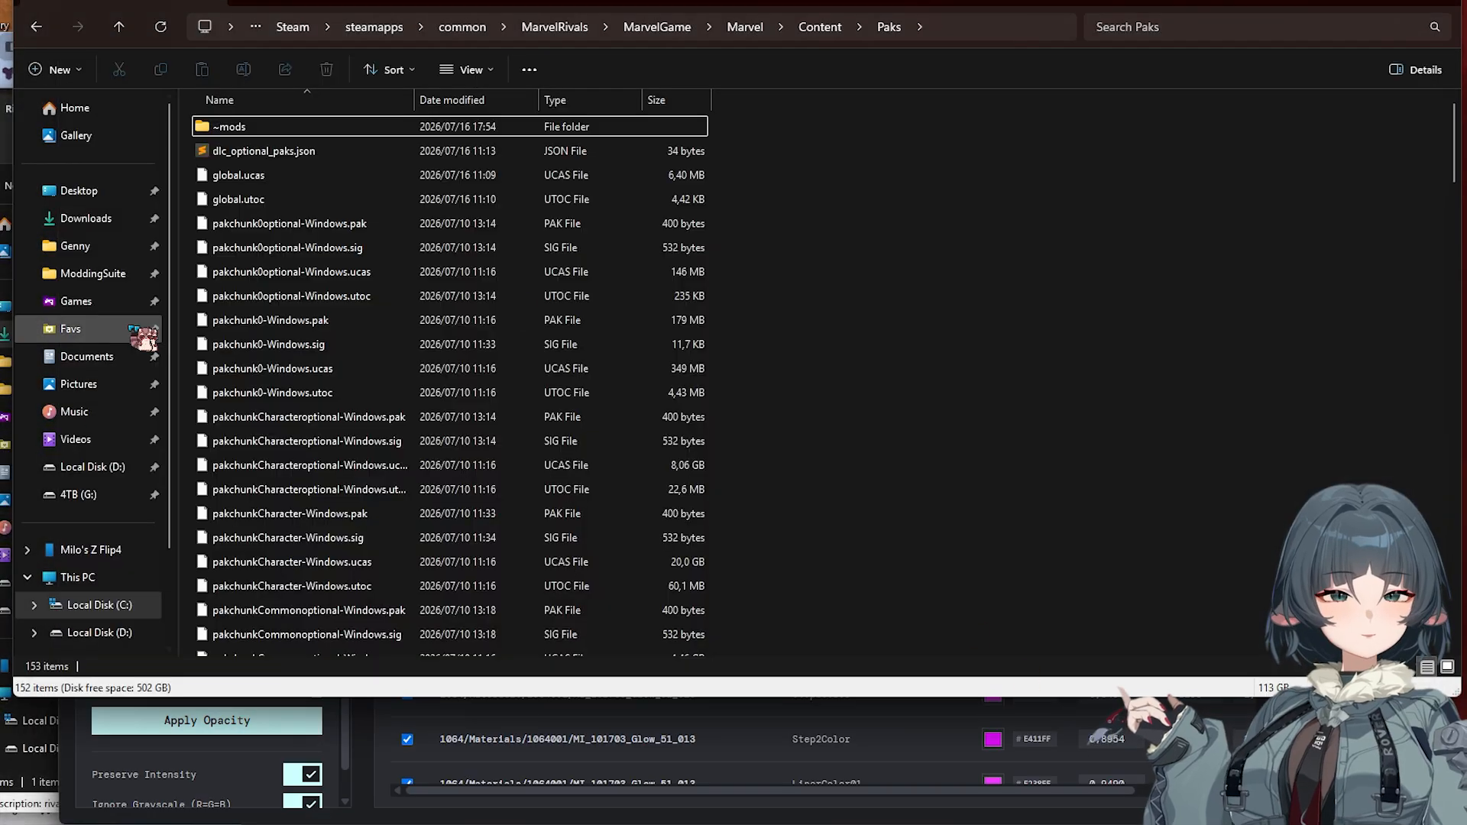
click(99, 219)
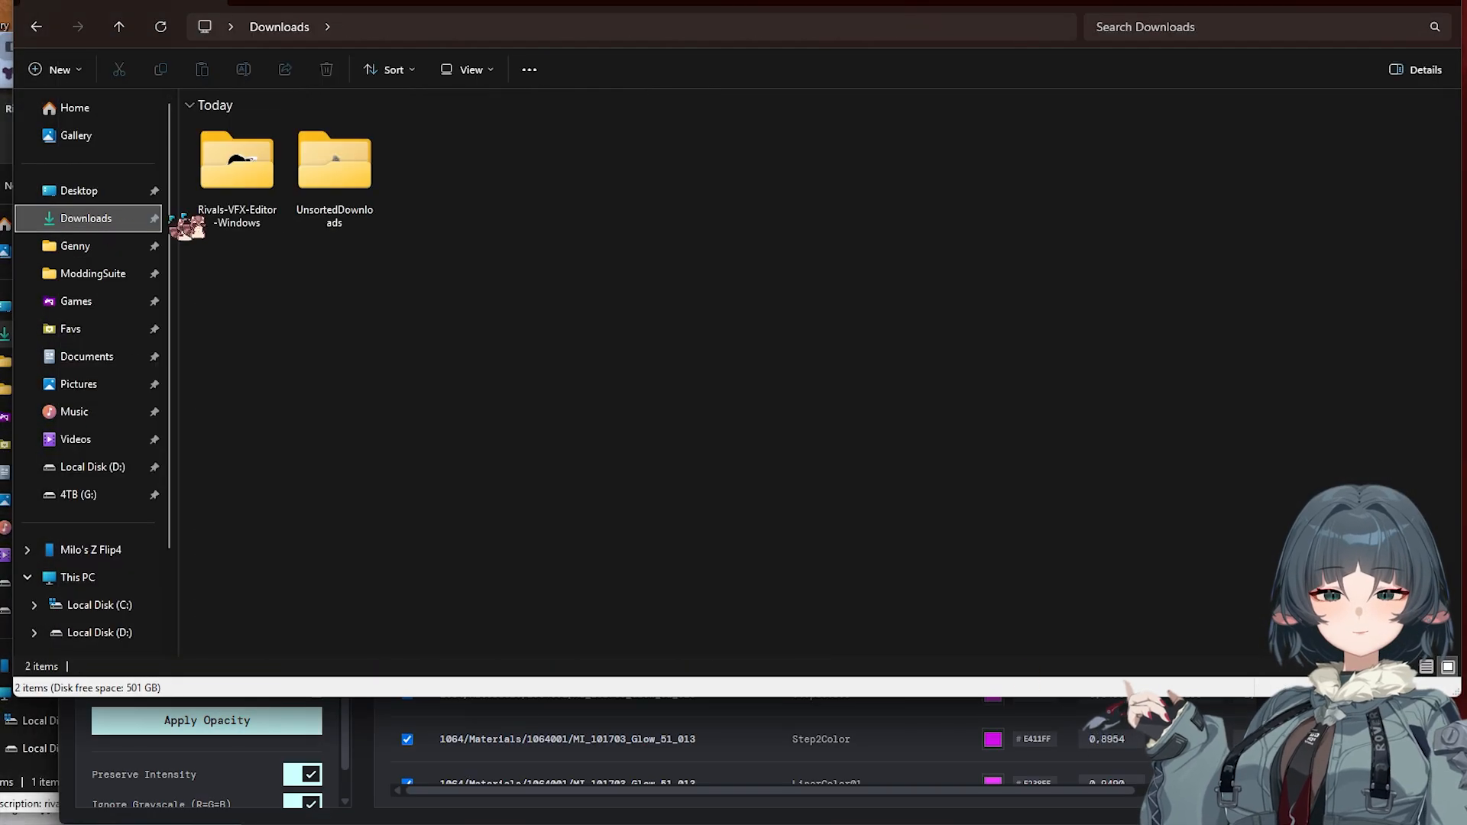
double_click(277, 228)
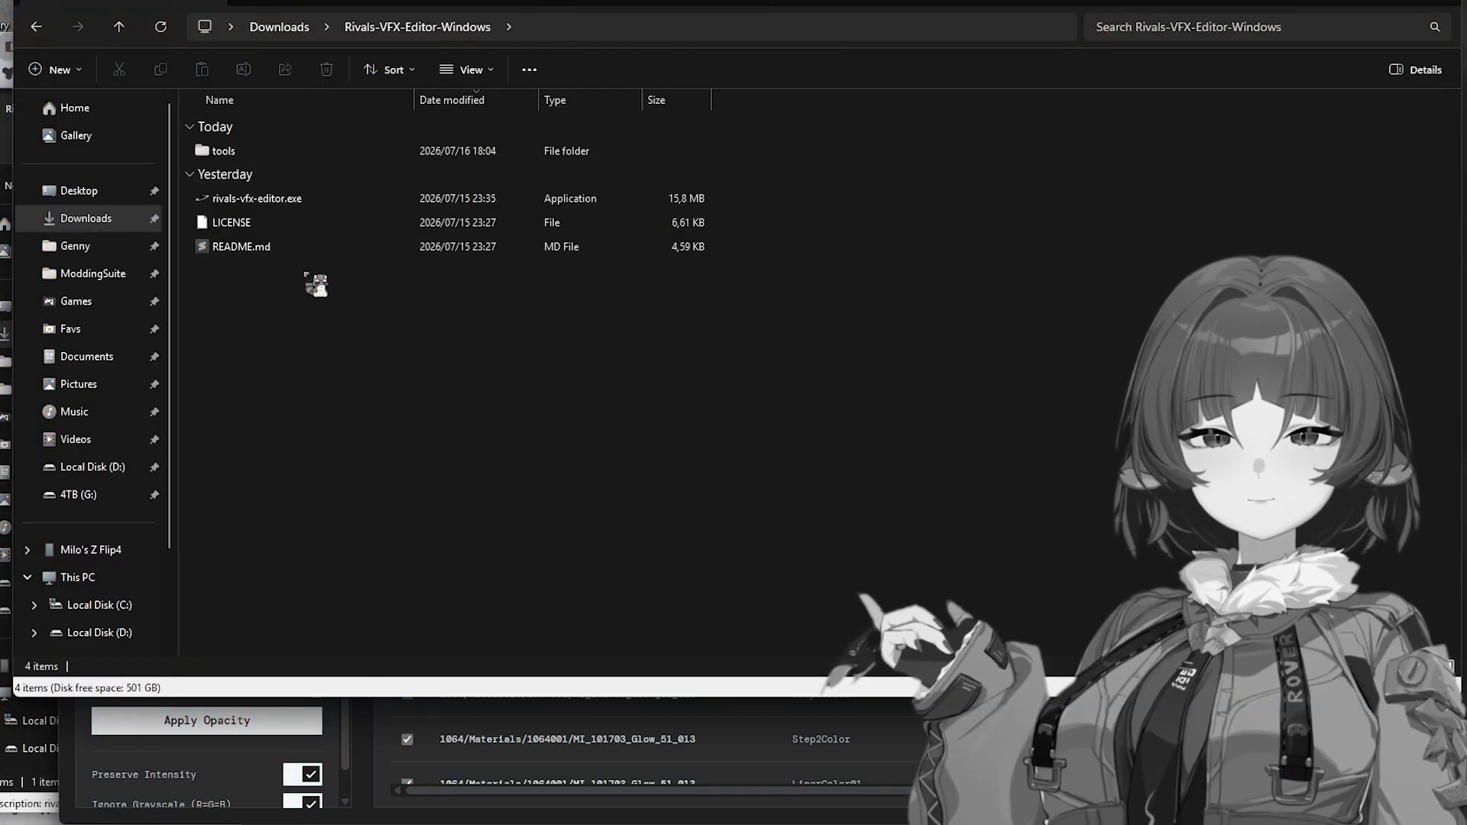
click(376, 774)
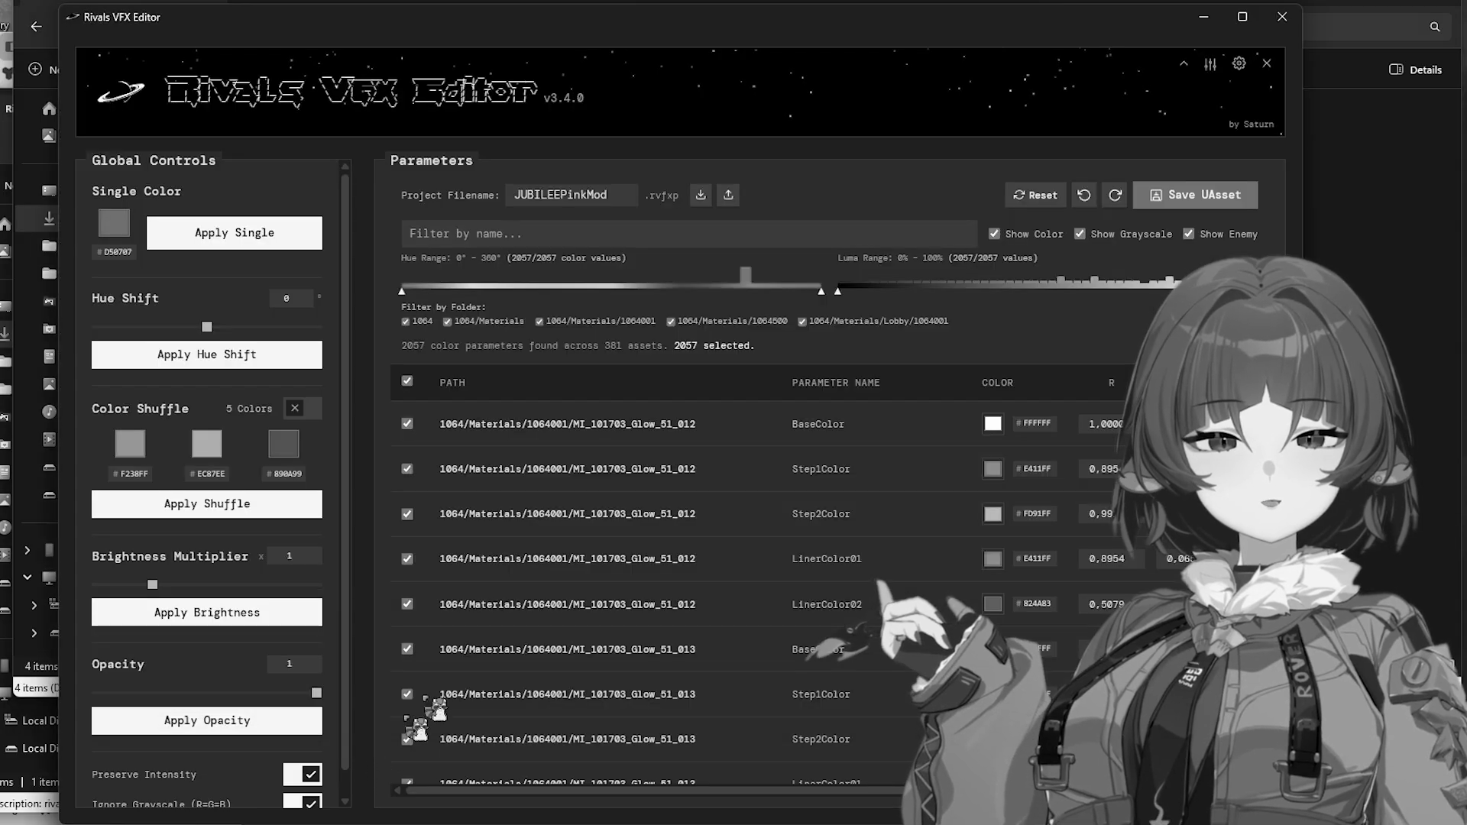
Move JUBILEEPinkMod.rvfxp from Paks to Downloads within the project export dialog, and close the dialog without exporting.
click(728, 195)
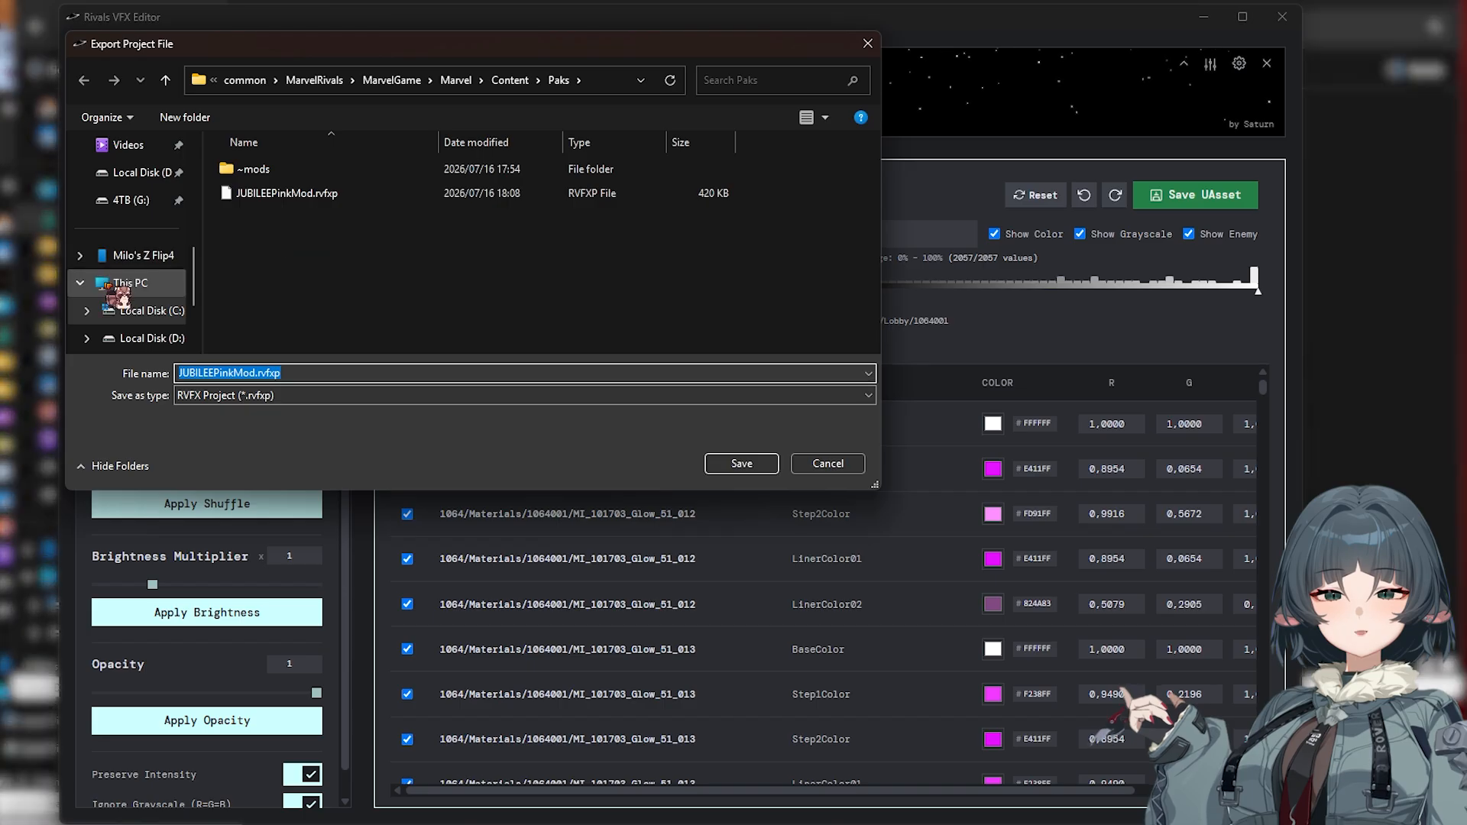
scroll(115, 305, up, 5)
drag(259, 193, 142, 261)
click(137, 261)
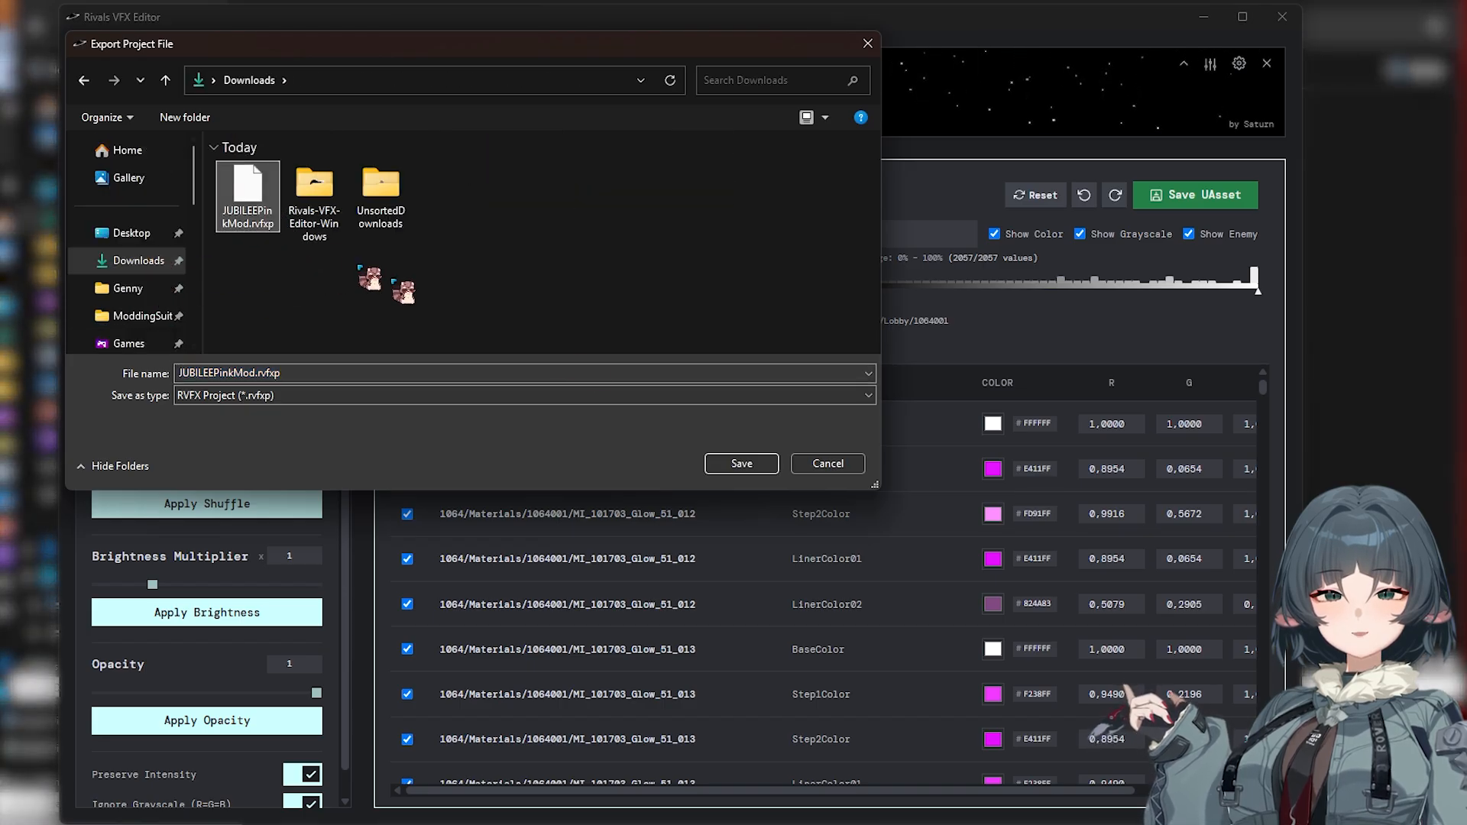
click(837, 464)
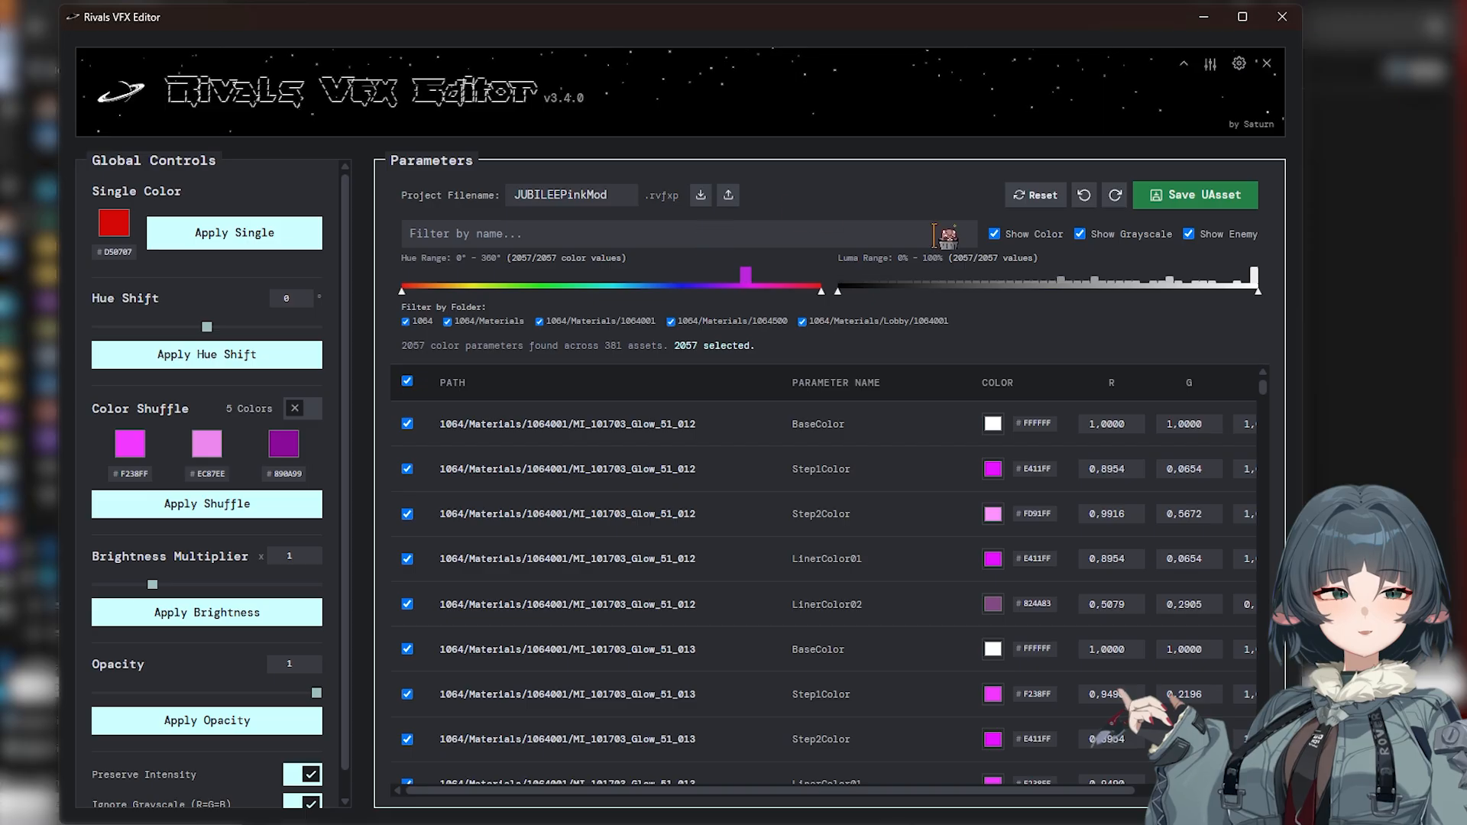
Reset all parameters and import the JUBILEEPinkMod.rvfxp project from the Downloads folder.
click(1055, 189)
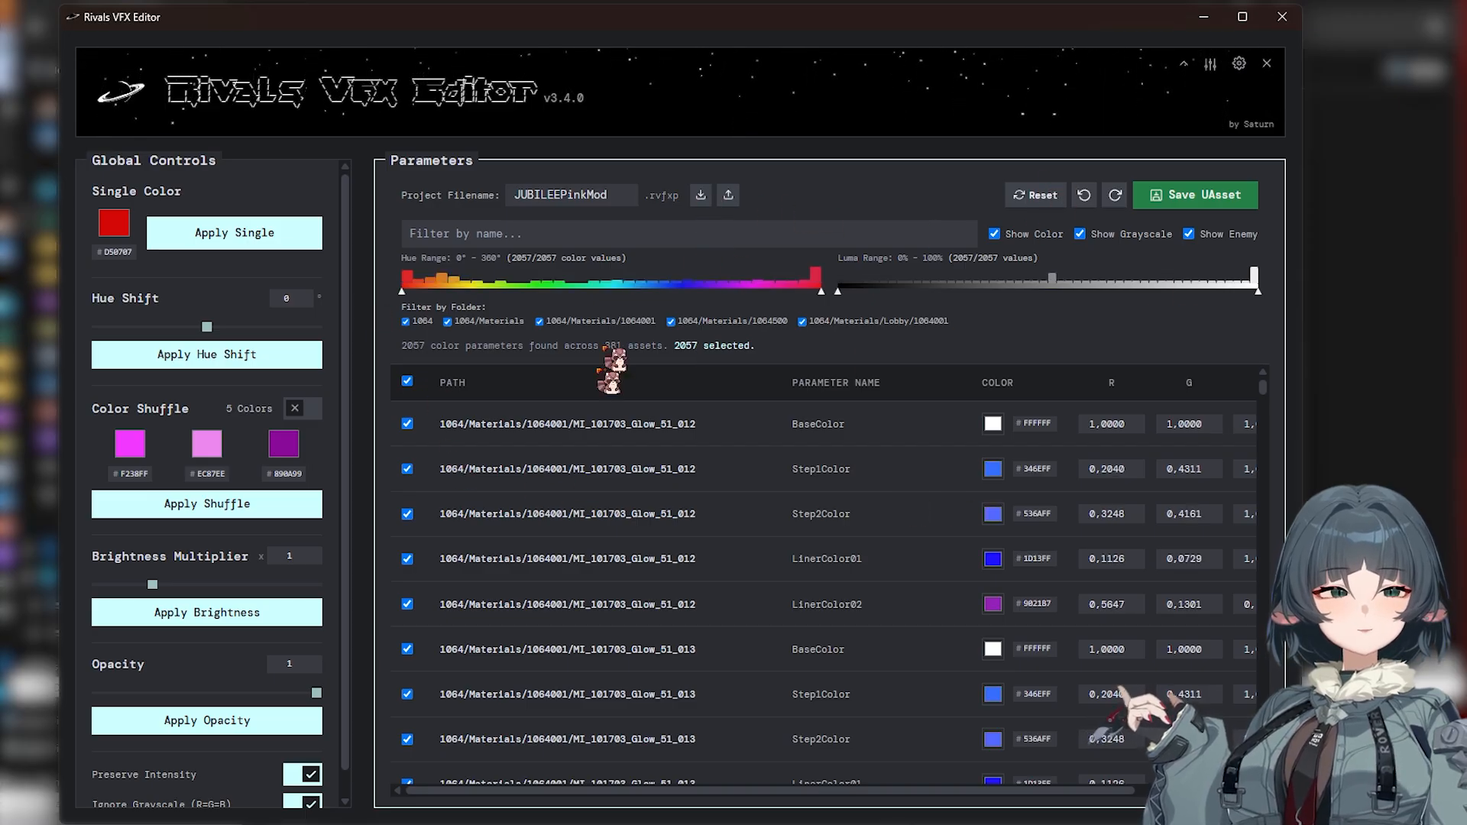
click(701, 196)
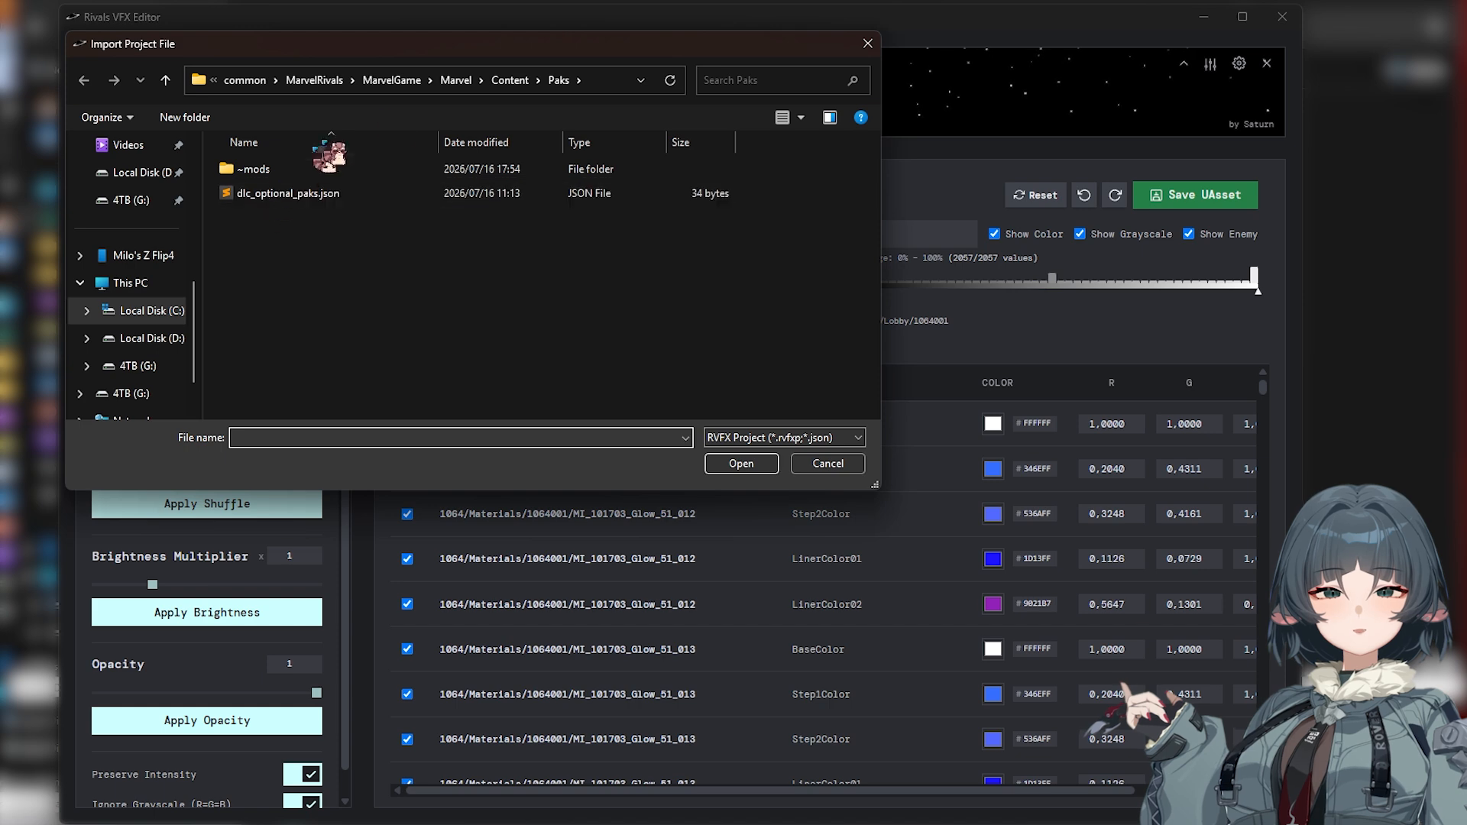
scroll(141, 256, up, 5)
click(141, 260)
double_click(272, 211)
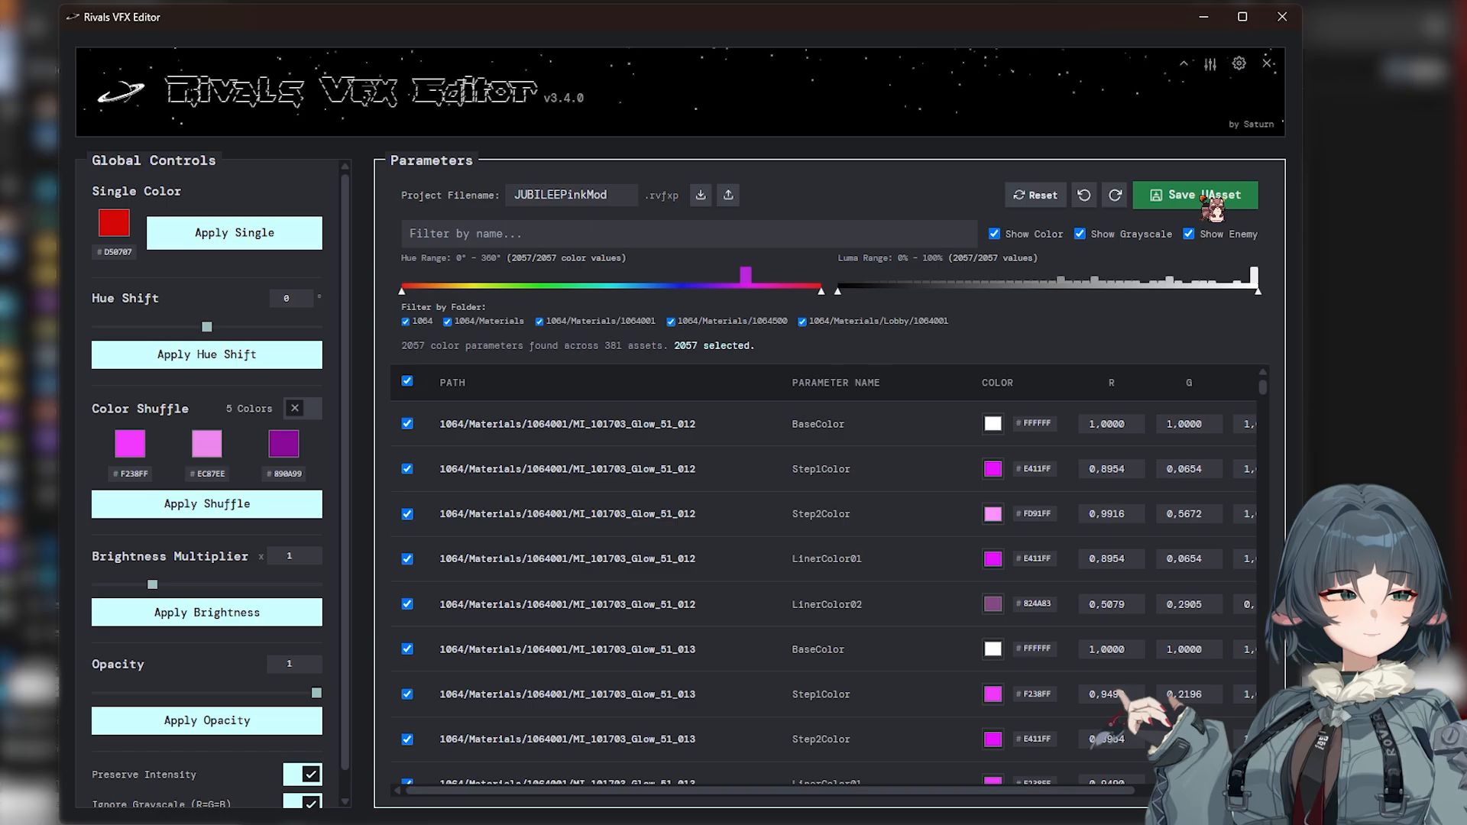
Save the recolored parameters as .uasset files in the Downloads folder.
scroll(976, 518, down, 5)
scroll(976, 517, up, 5)
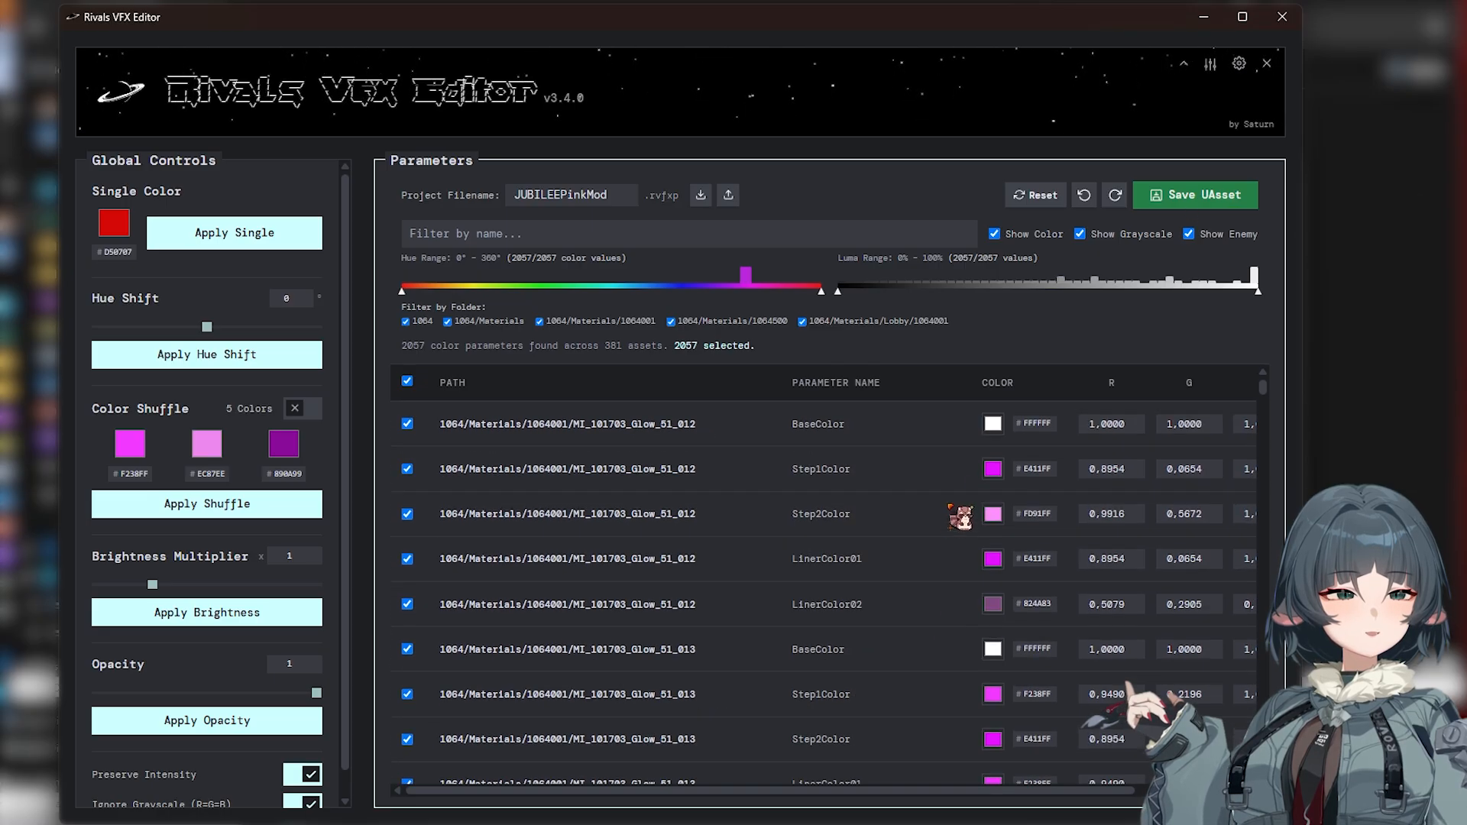
click(1210, 197)
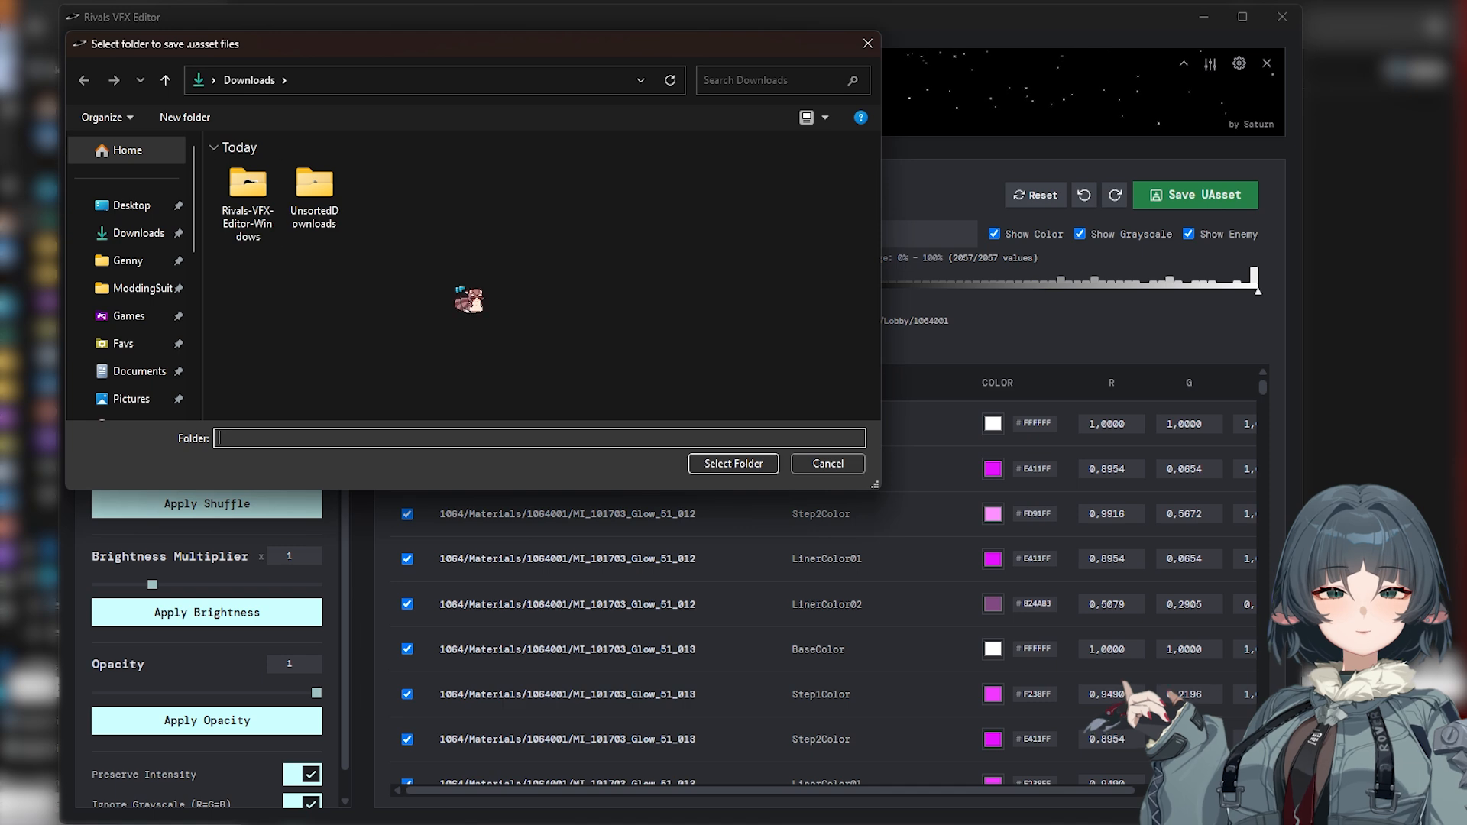
click(734, 465)
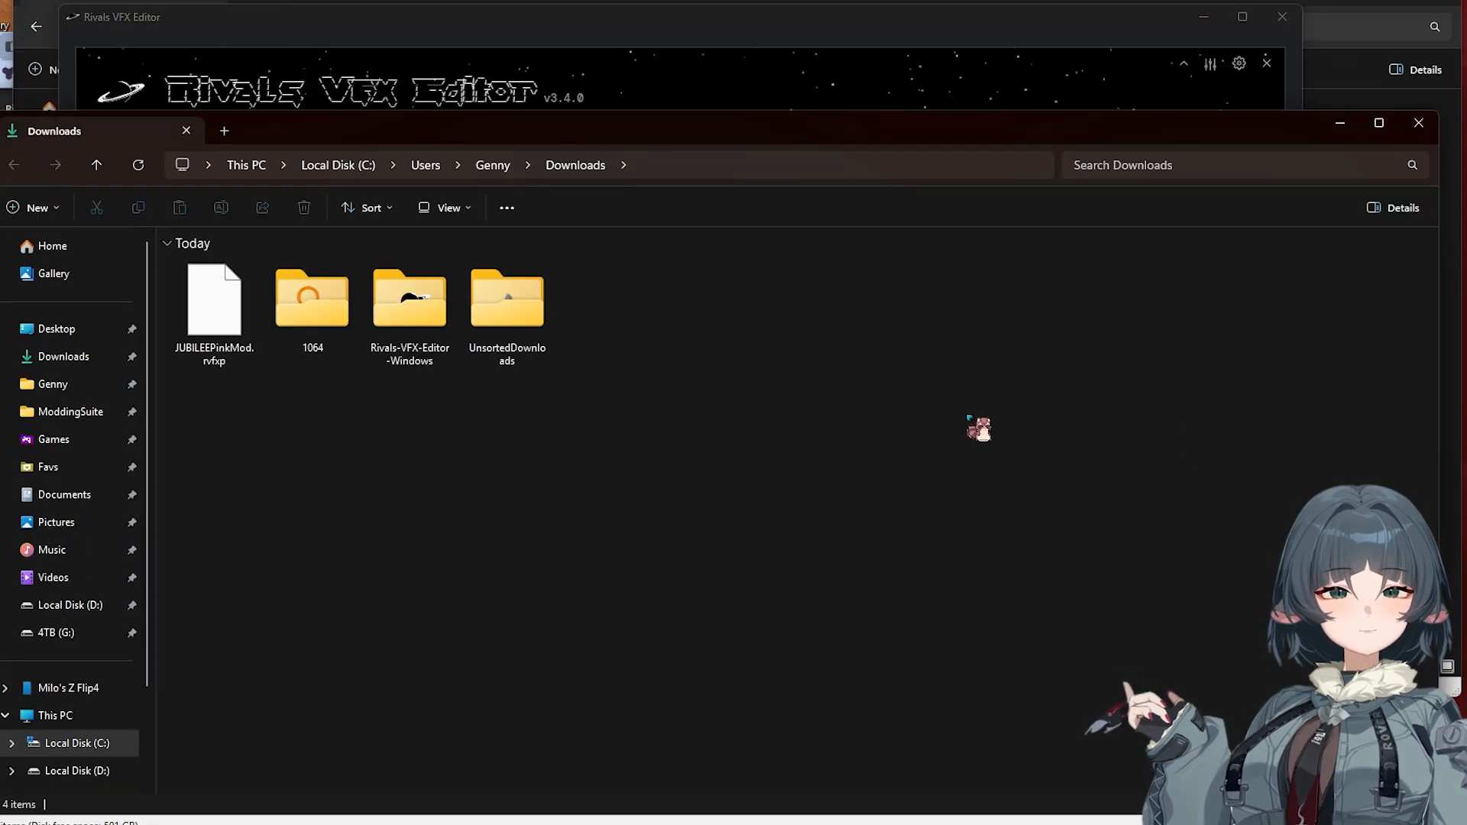
Switch to Repak X and add the exported 1064 folder from Downloads as a mod to install.
click(312, 302)
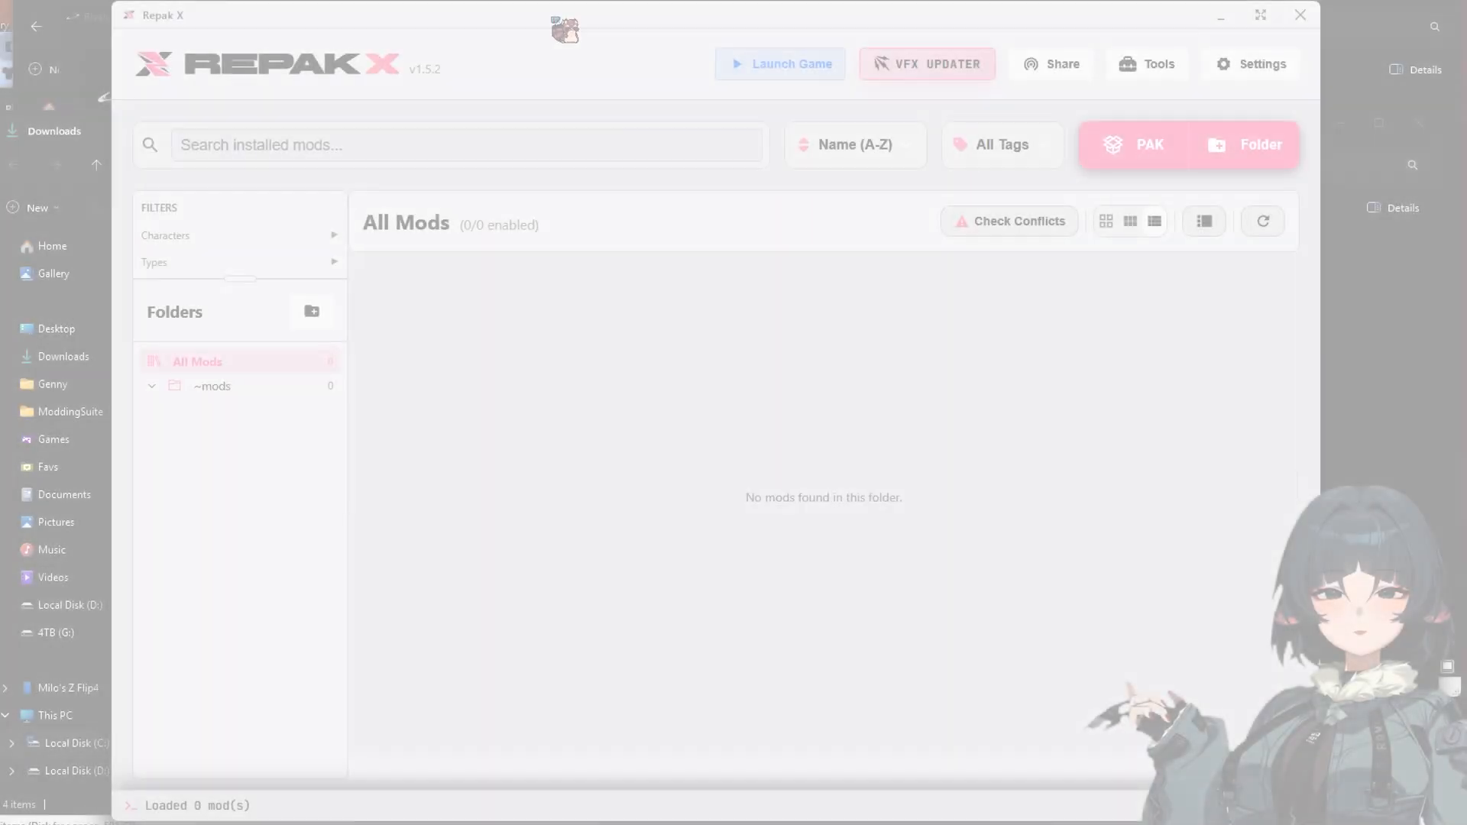
drag(549, 14, 897, 48)
drag(312, 302, 876, 491)
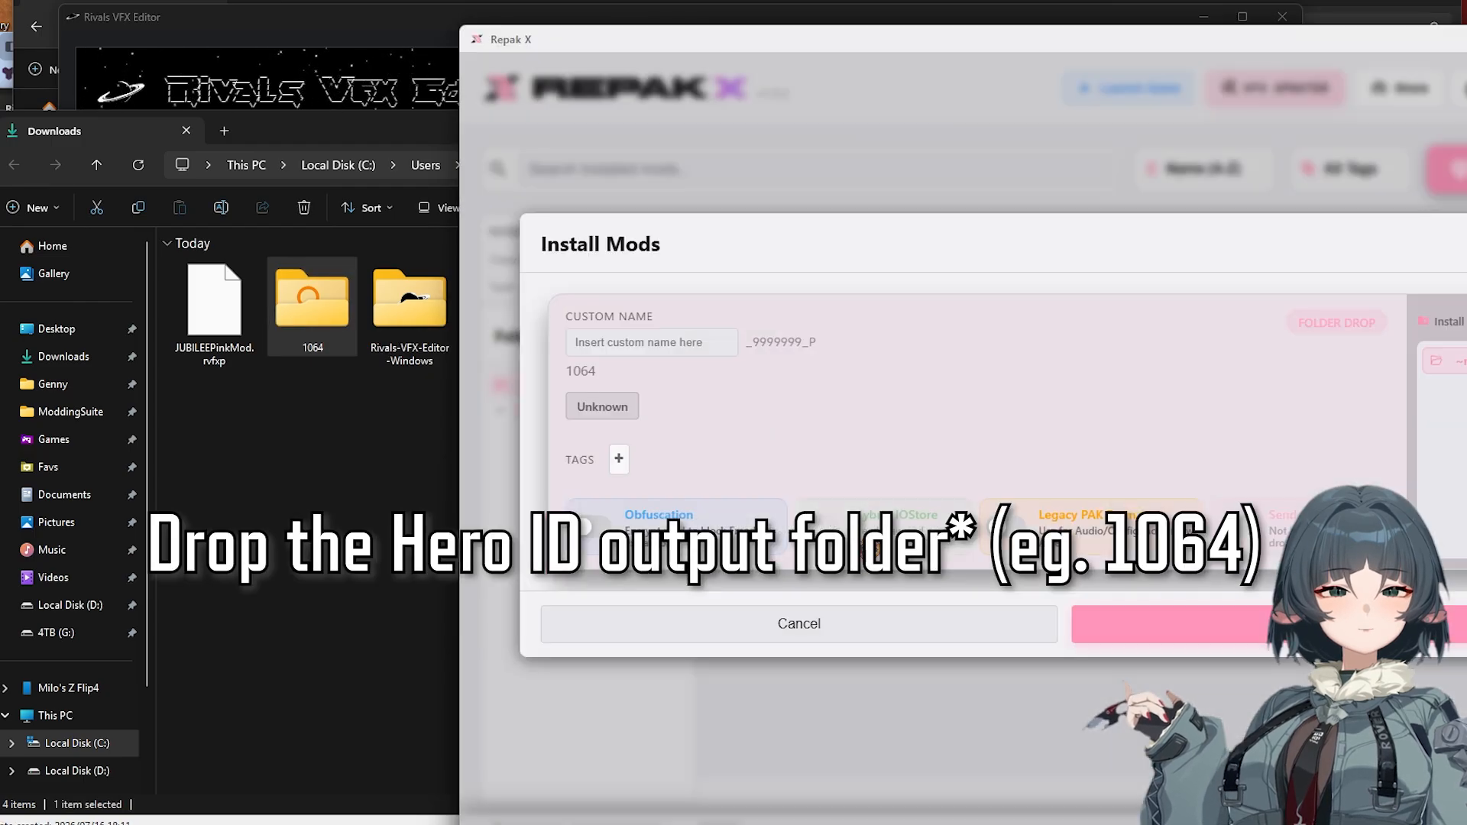
Give the mod the custom name PinkJubilee and install it.
click(717, 343)
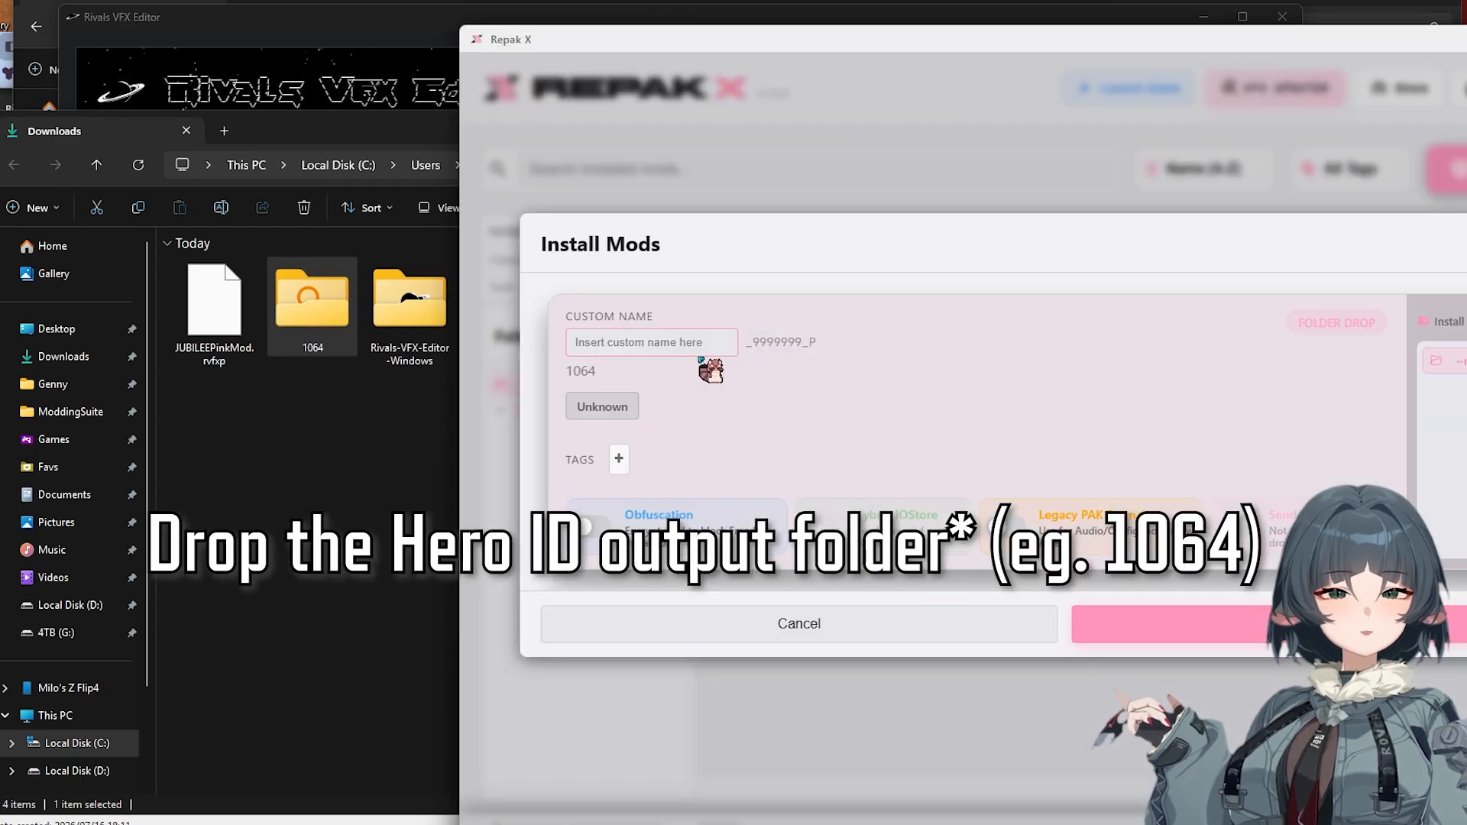
text(PinkJubille)
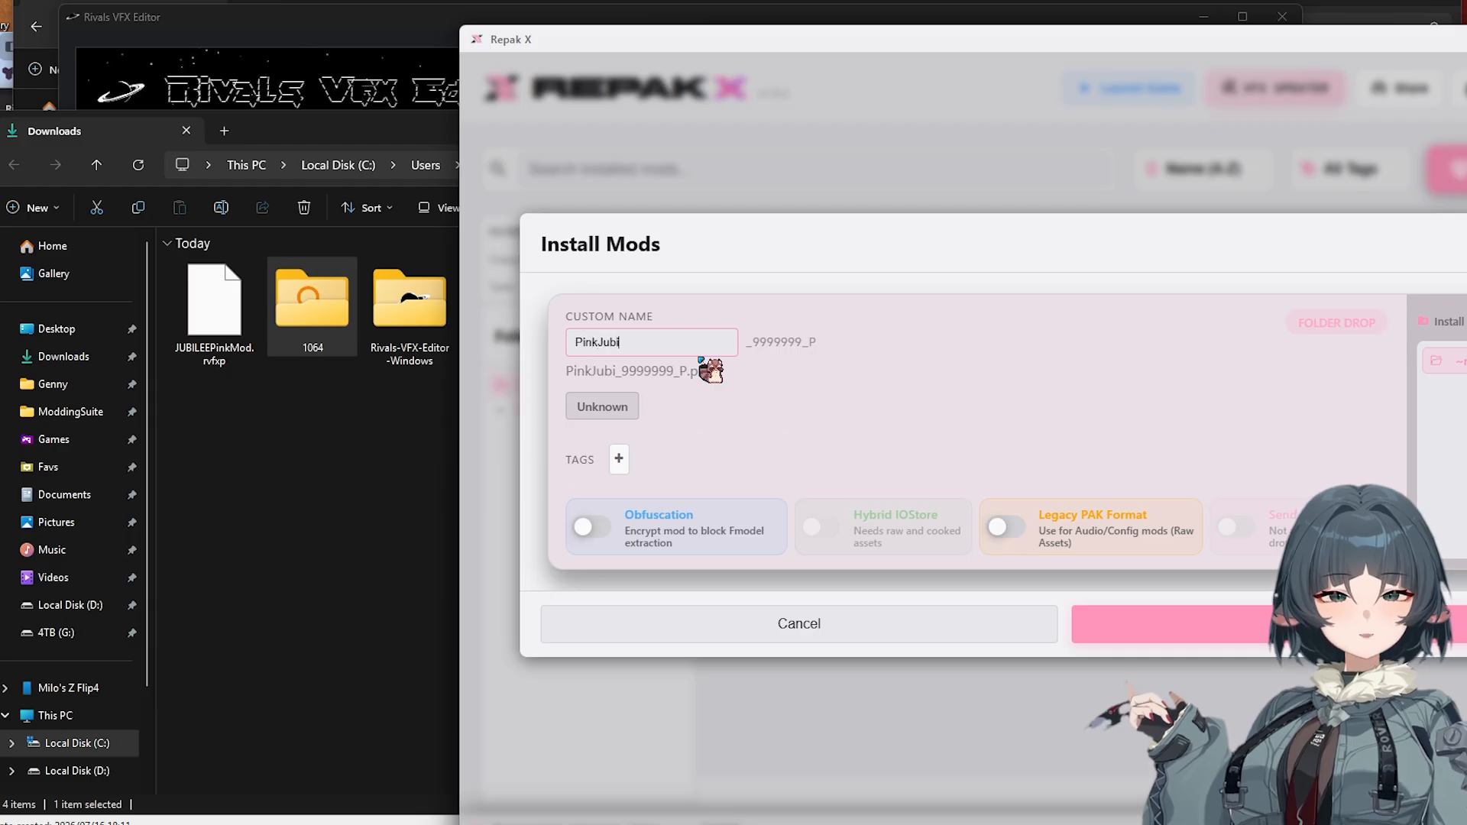
key(BackSpace)
key(BackSpace)
text(ee)
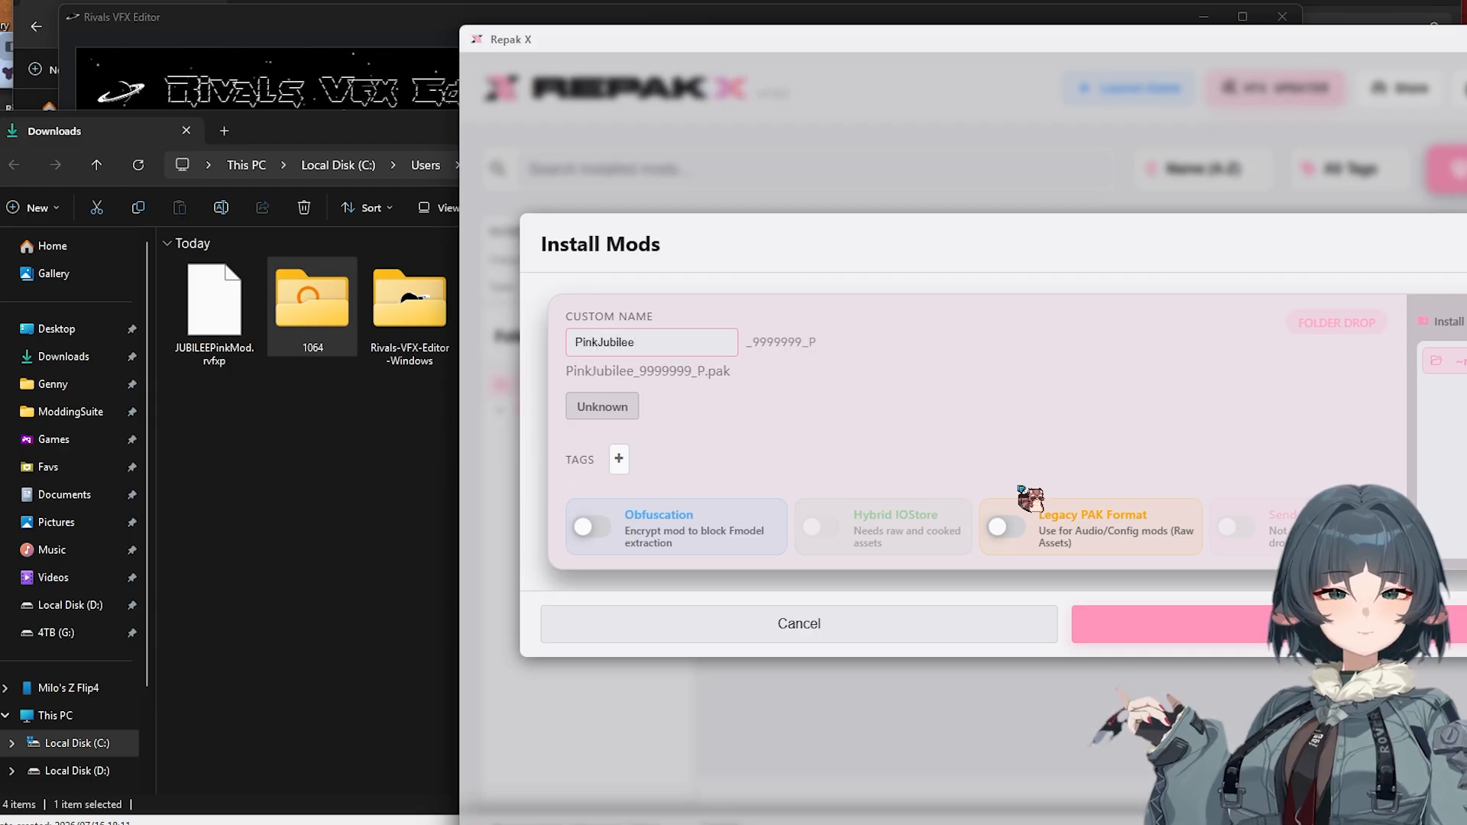
click(1112, 627)
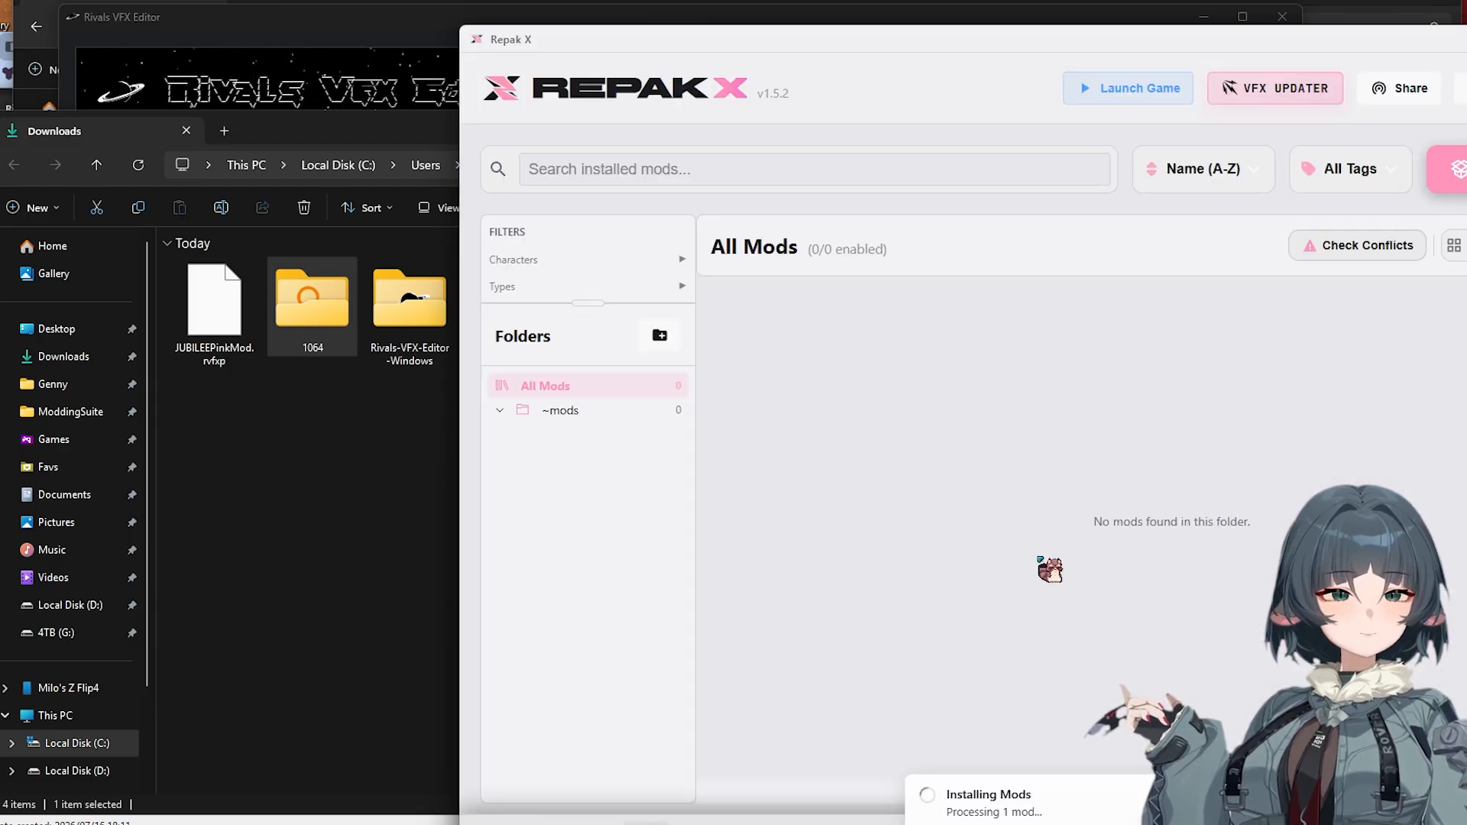
drag(965, 29, 662, 24)
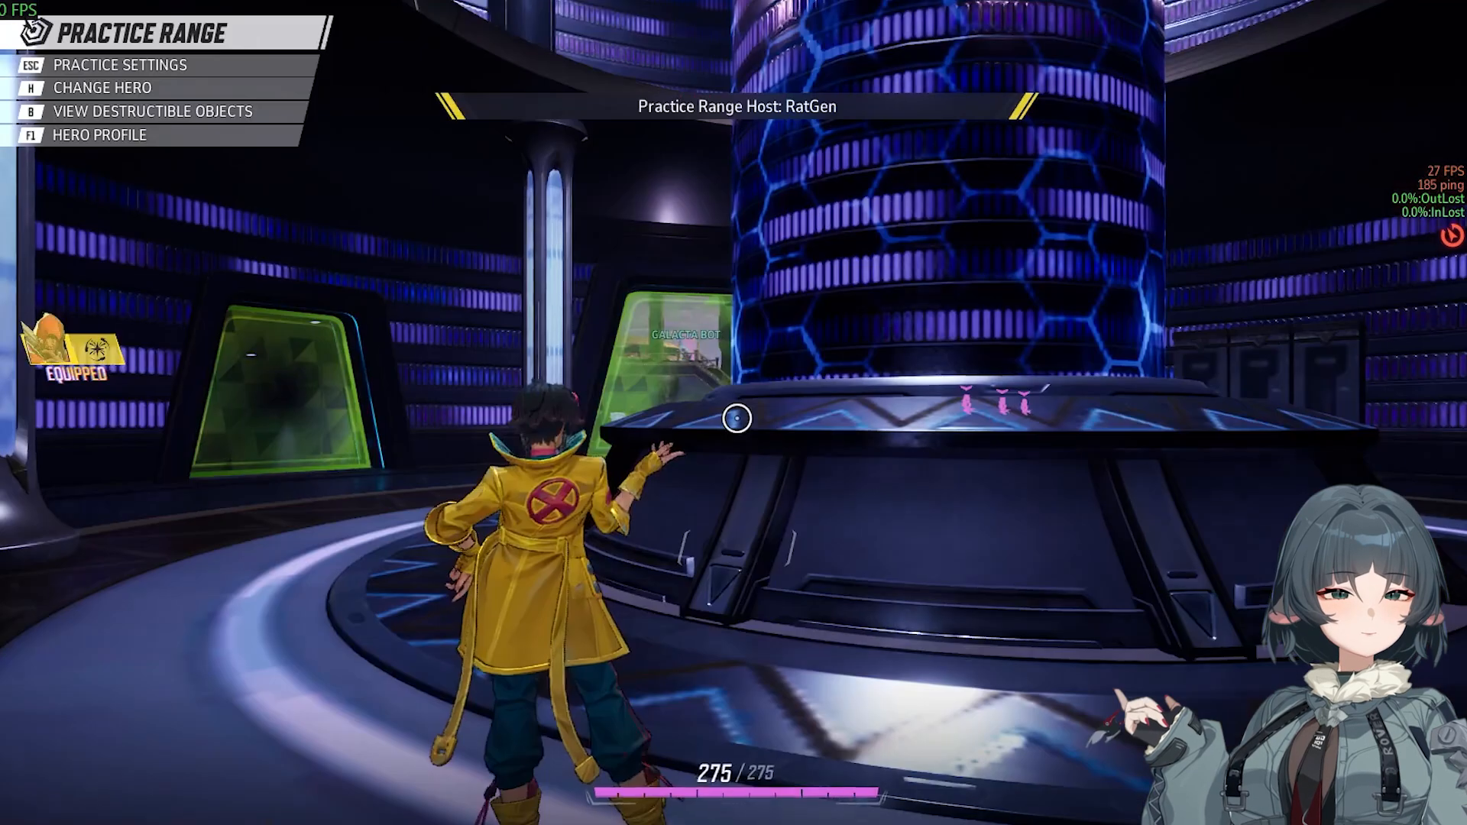
Switch to Marvel Rivals and run Jubilee through the Practice Range portal into the training arena.
key(w)
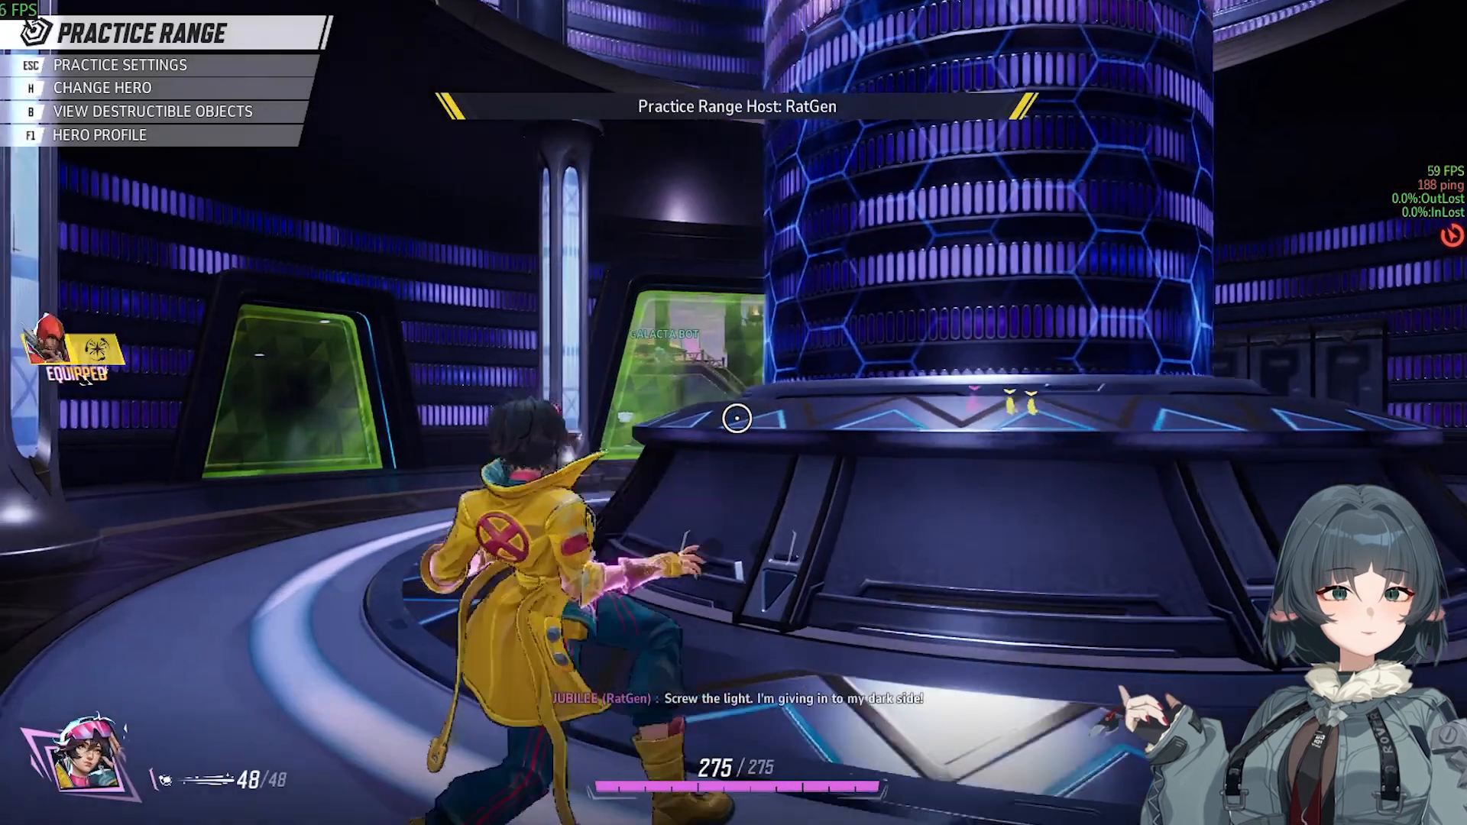
key(space)
key(space)
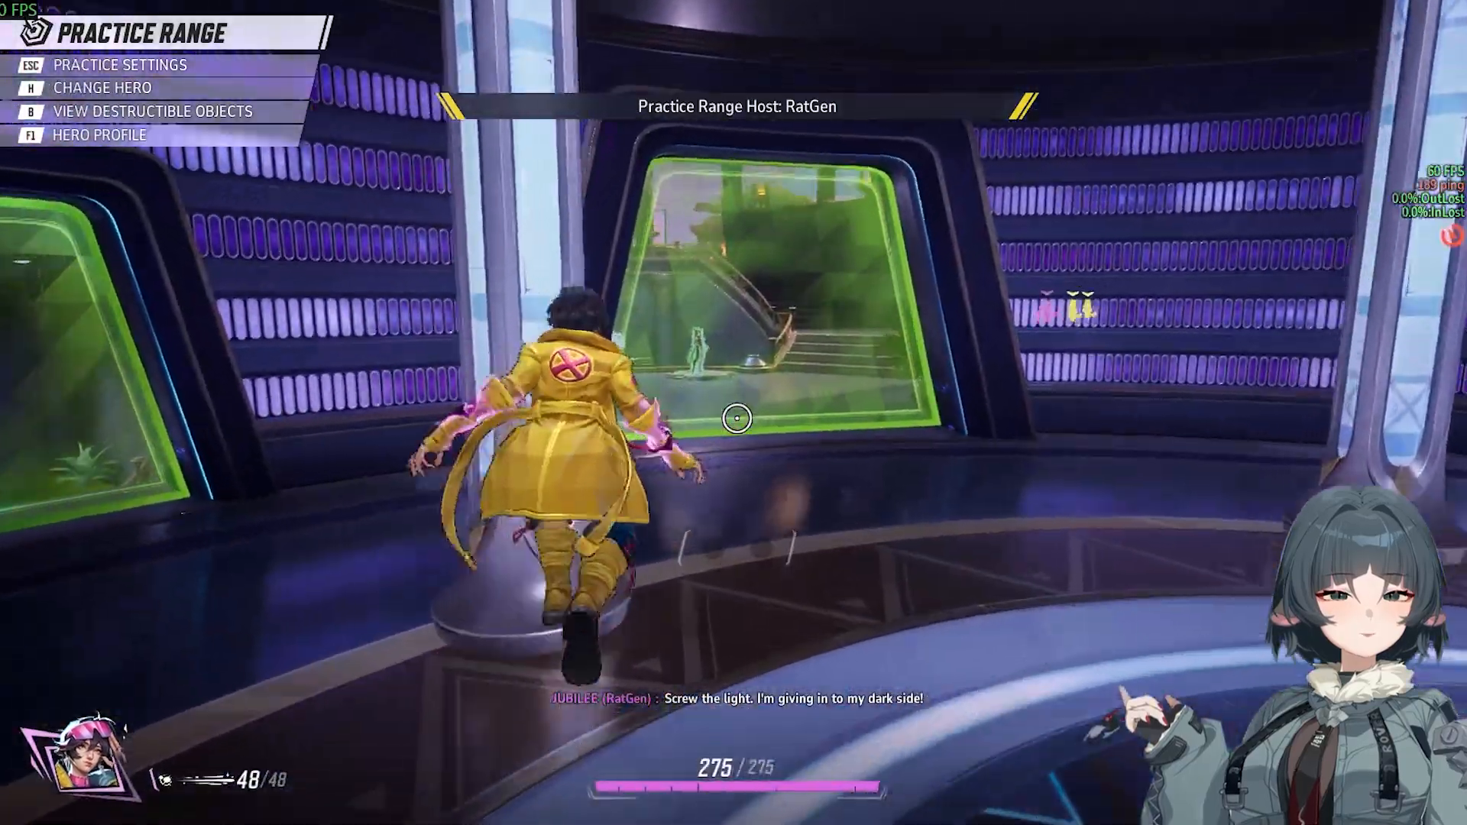
key(w)
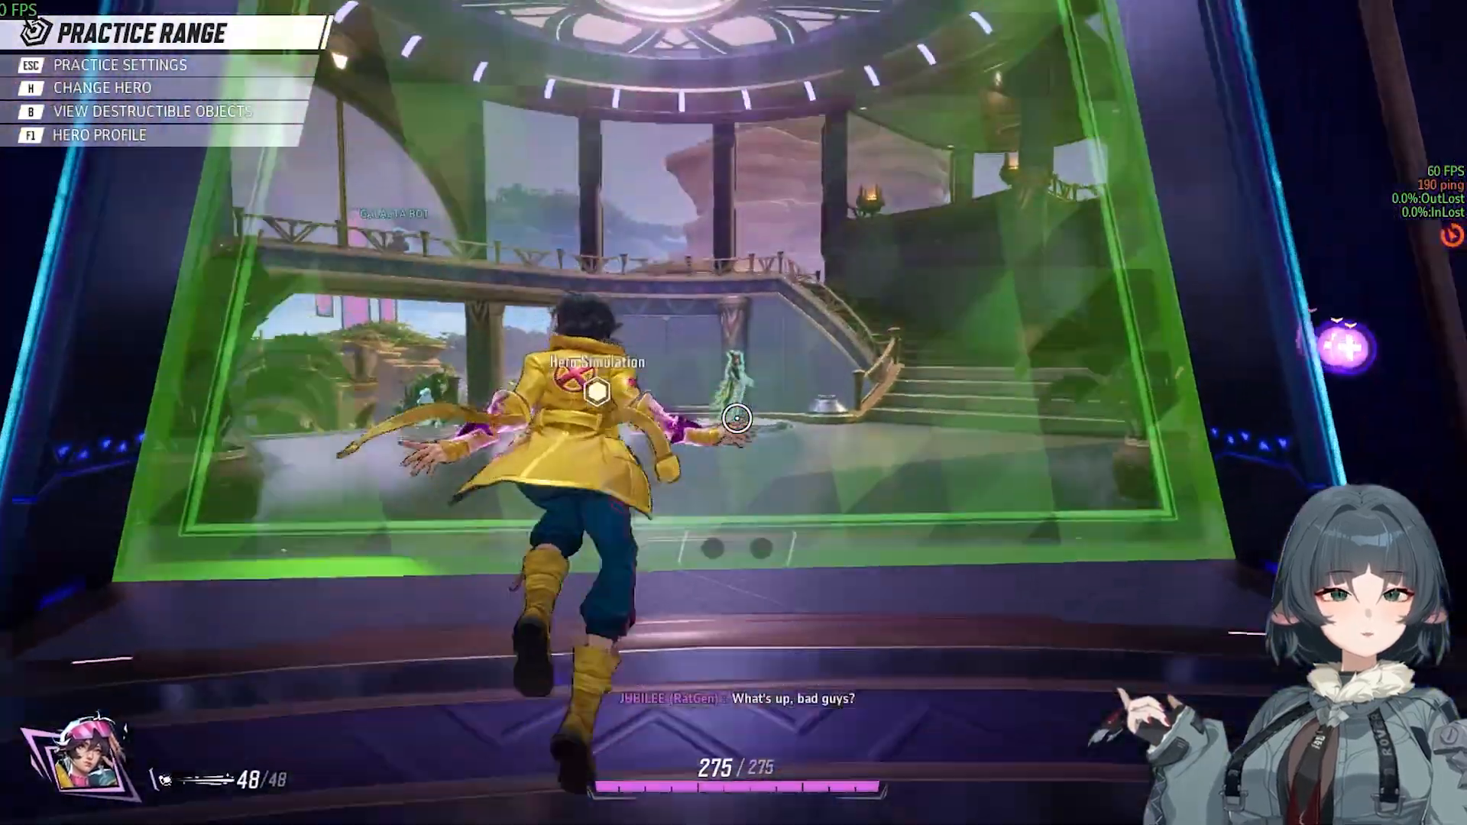
key(w)
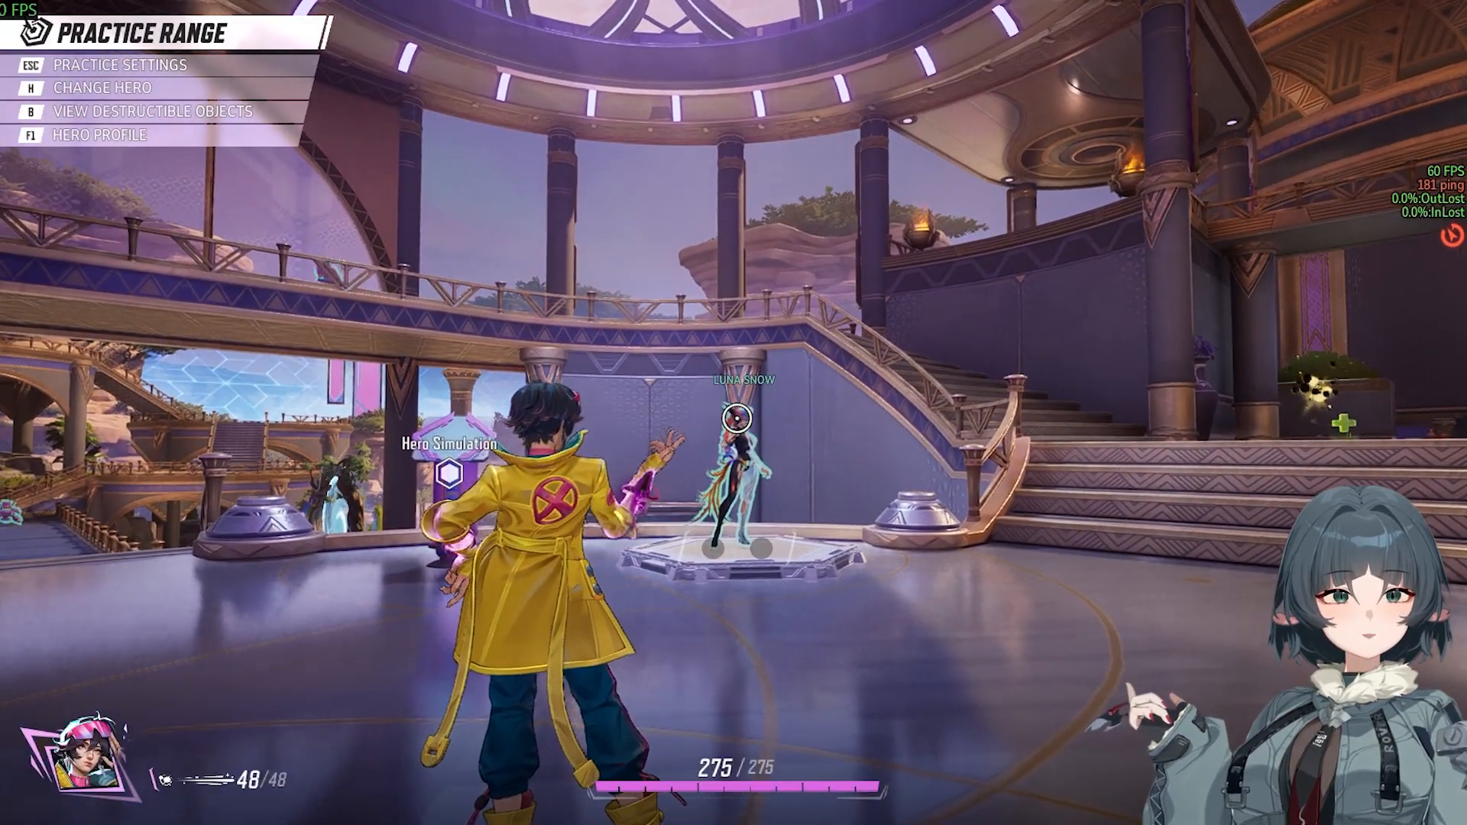
Attack the Galacta Bots with Jubilee's primary fire and abilities to examine the recolored effects.
click(736, 418)
click(736, 418)
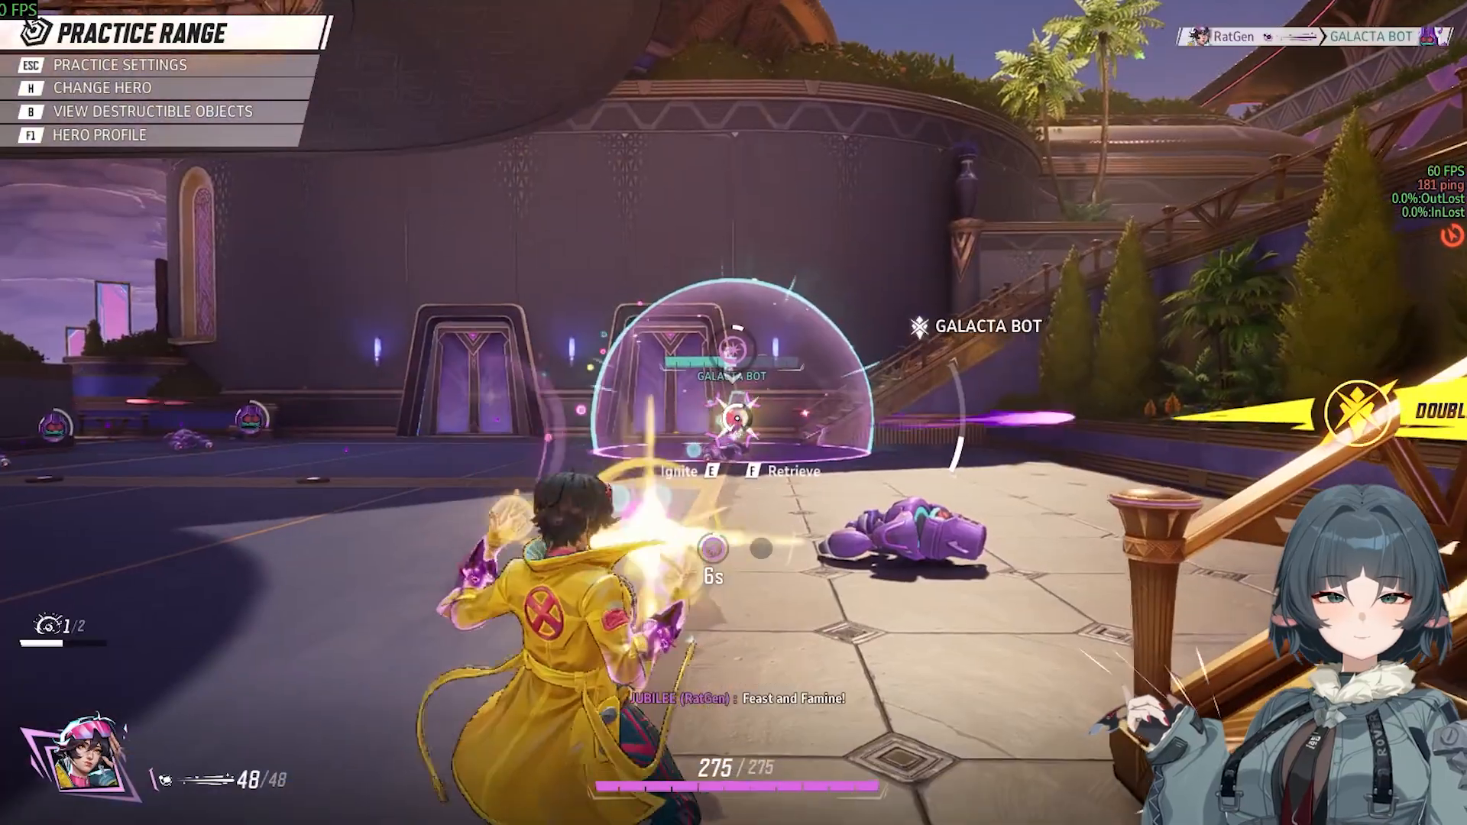
click(736, 418)
click(736, 418)
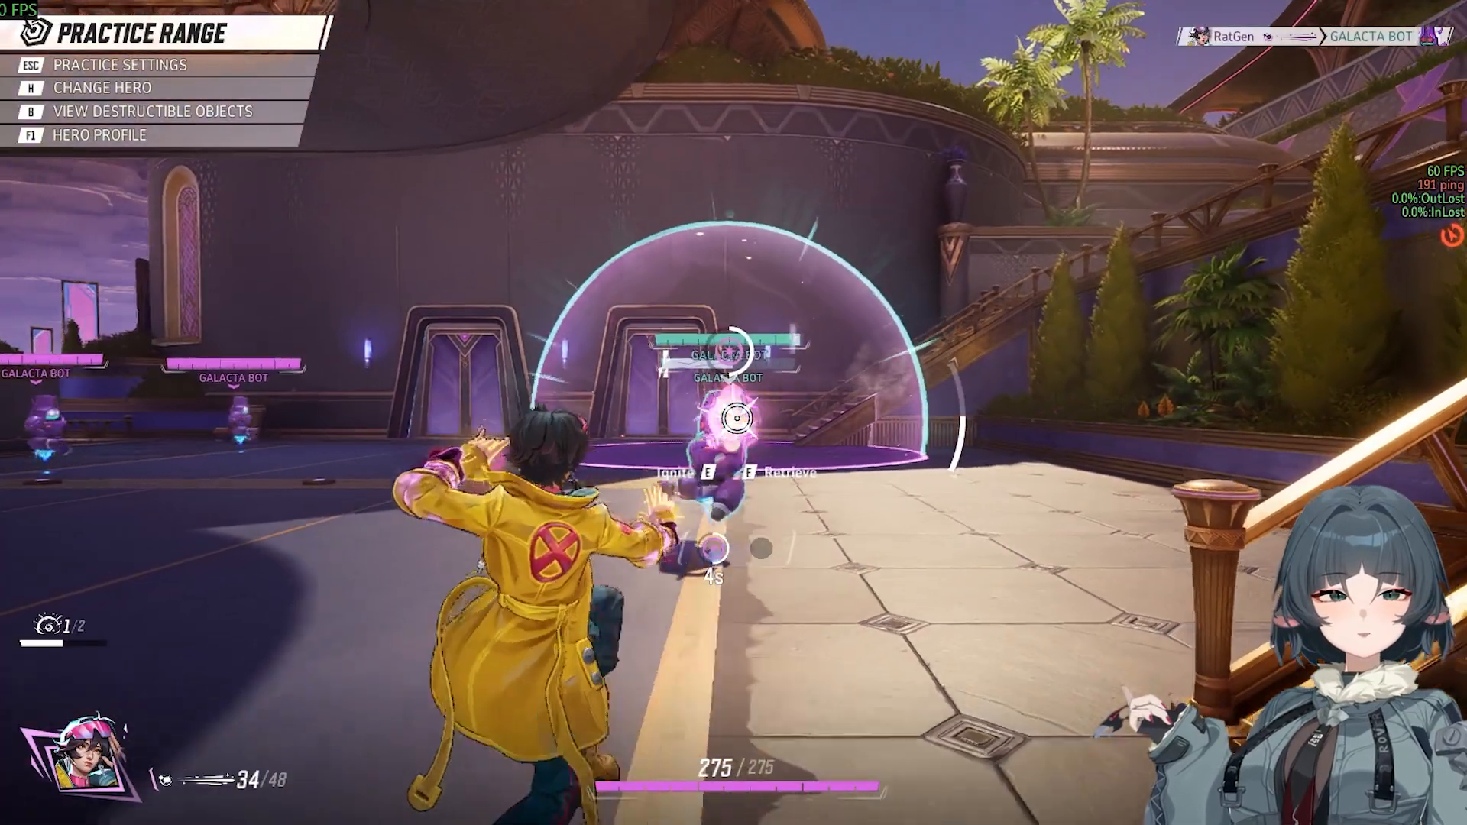
click(736, 418)
click(736, 418)
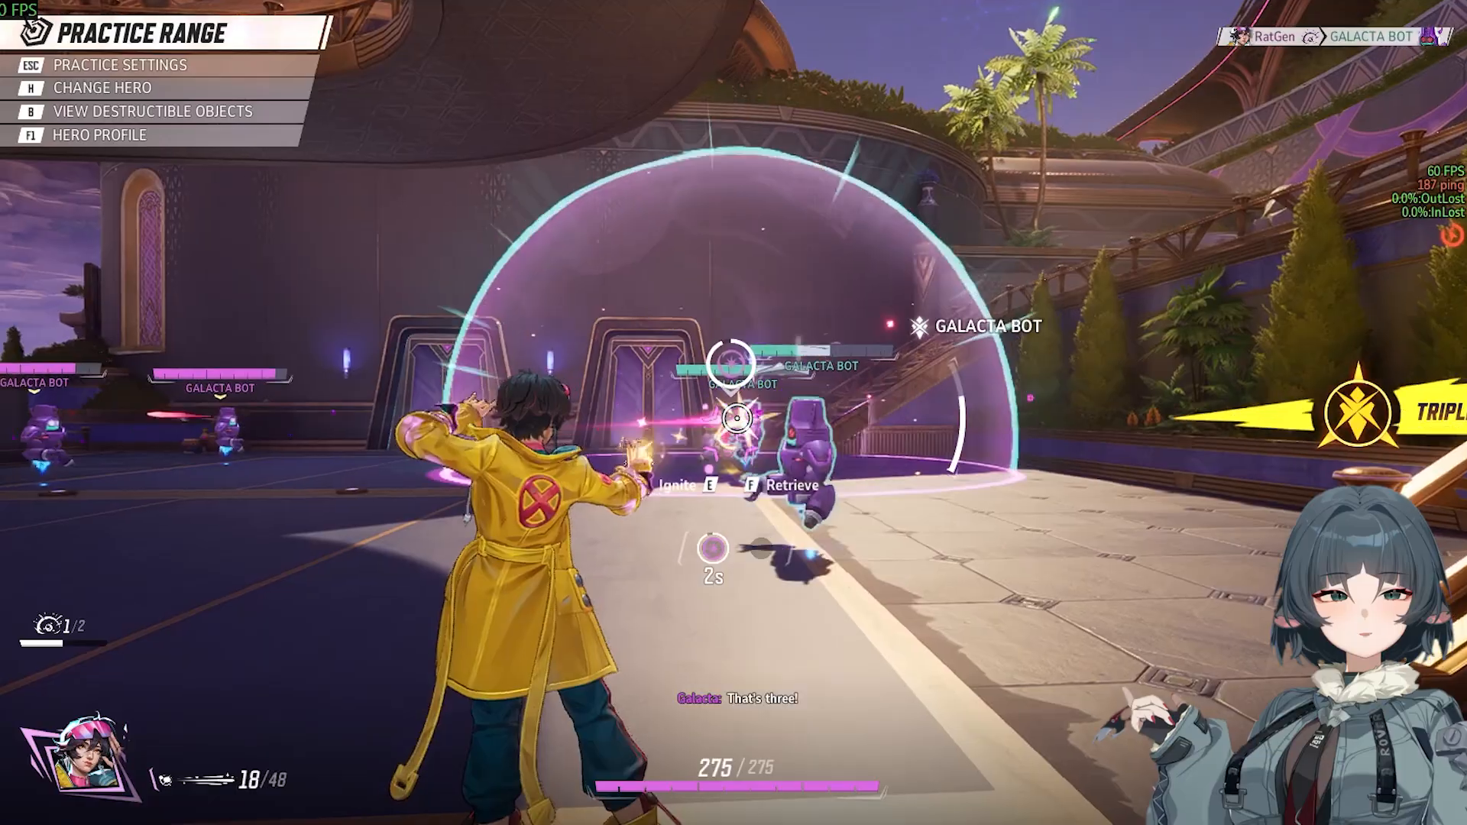
click(736, 418)
key(e)
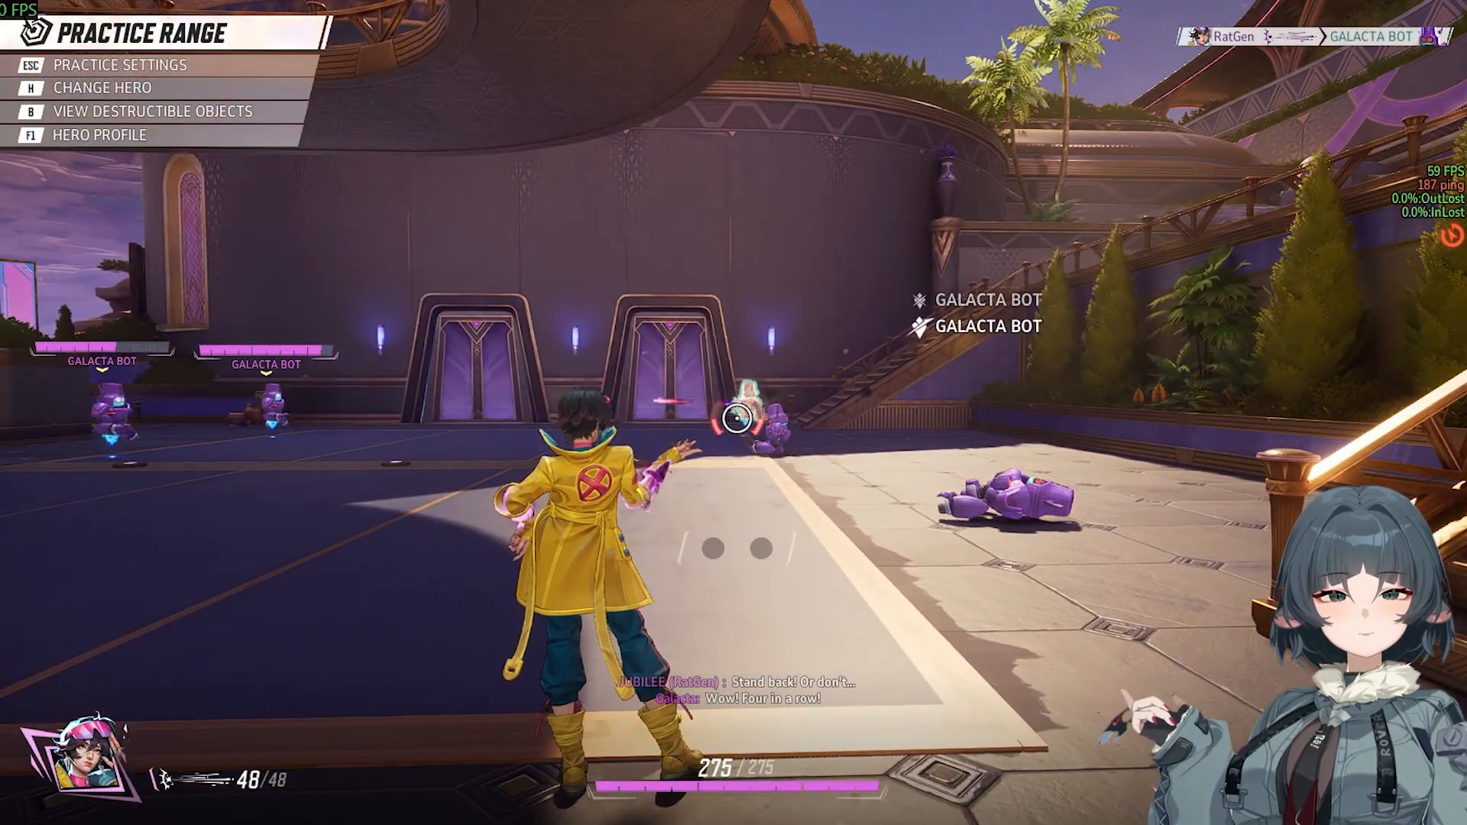
click(736, 418)
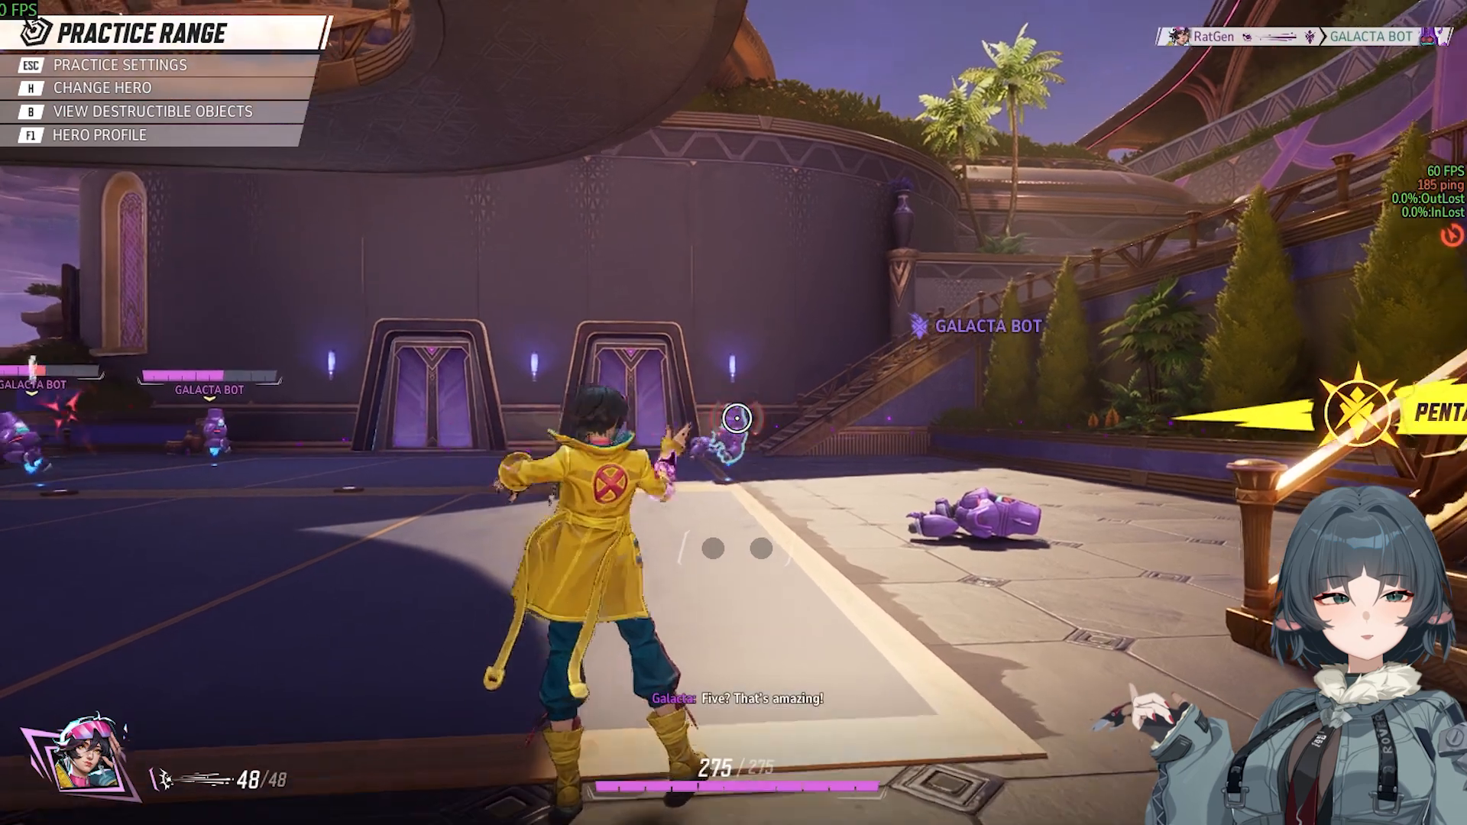
click(736, 418)
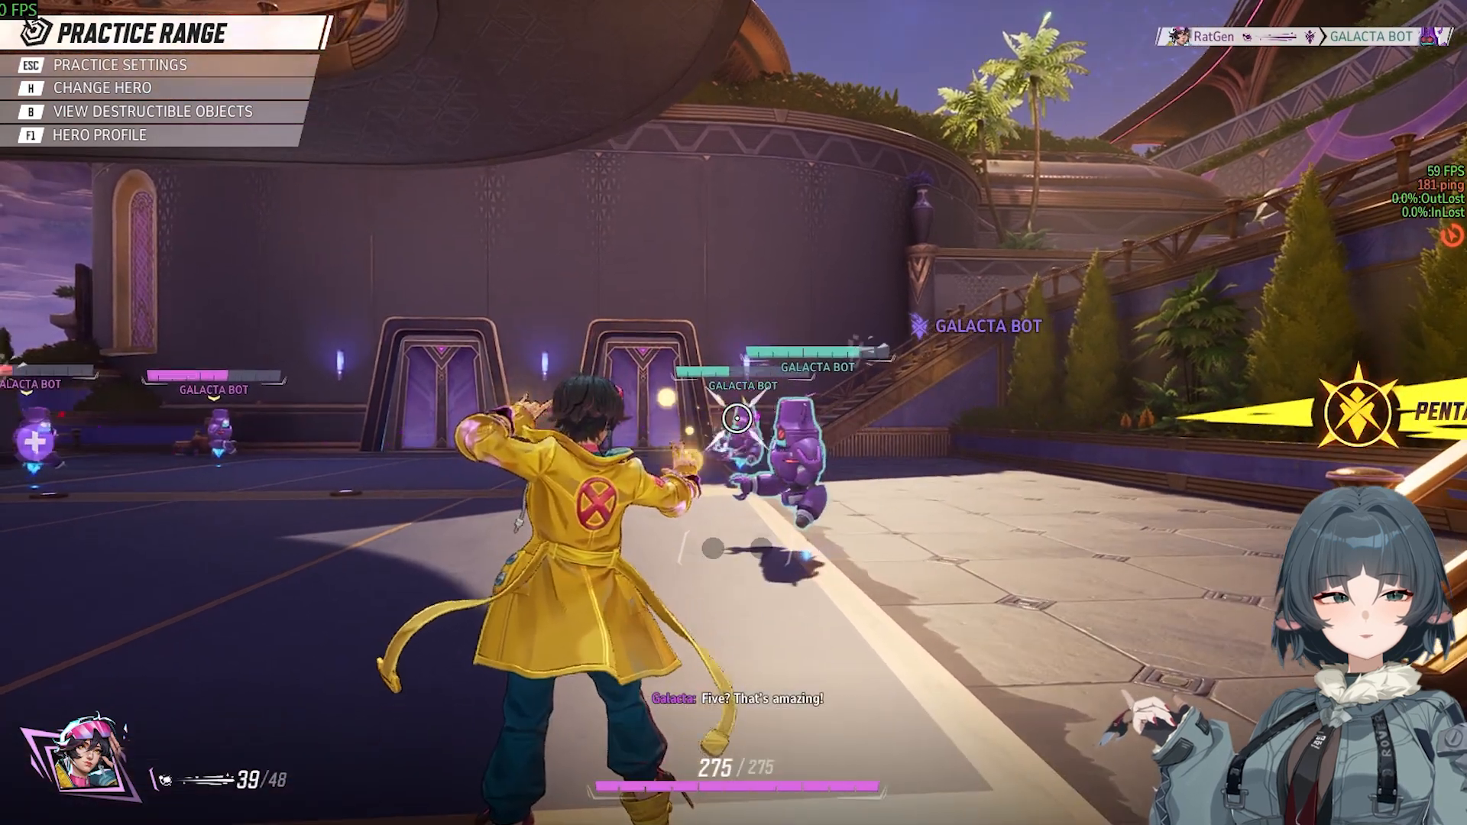
Keep firing at the remaining Galacta Bots and reload to examine the recolored projectiles and reload effect.
click(736, 418)
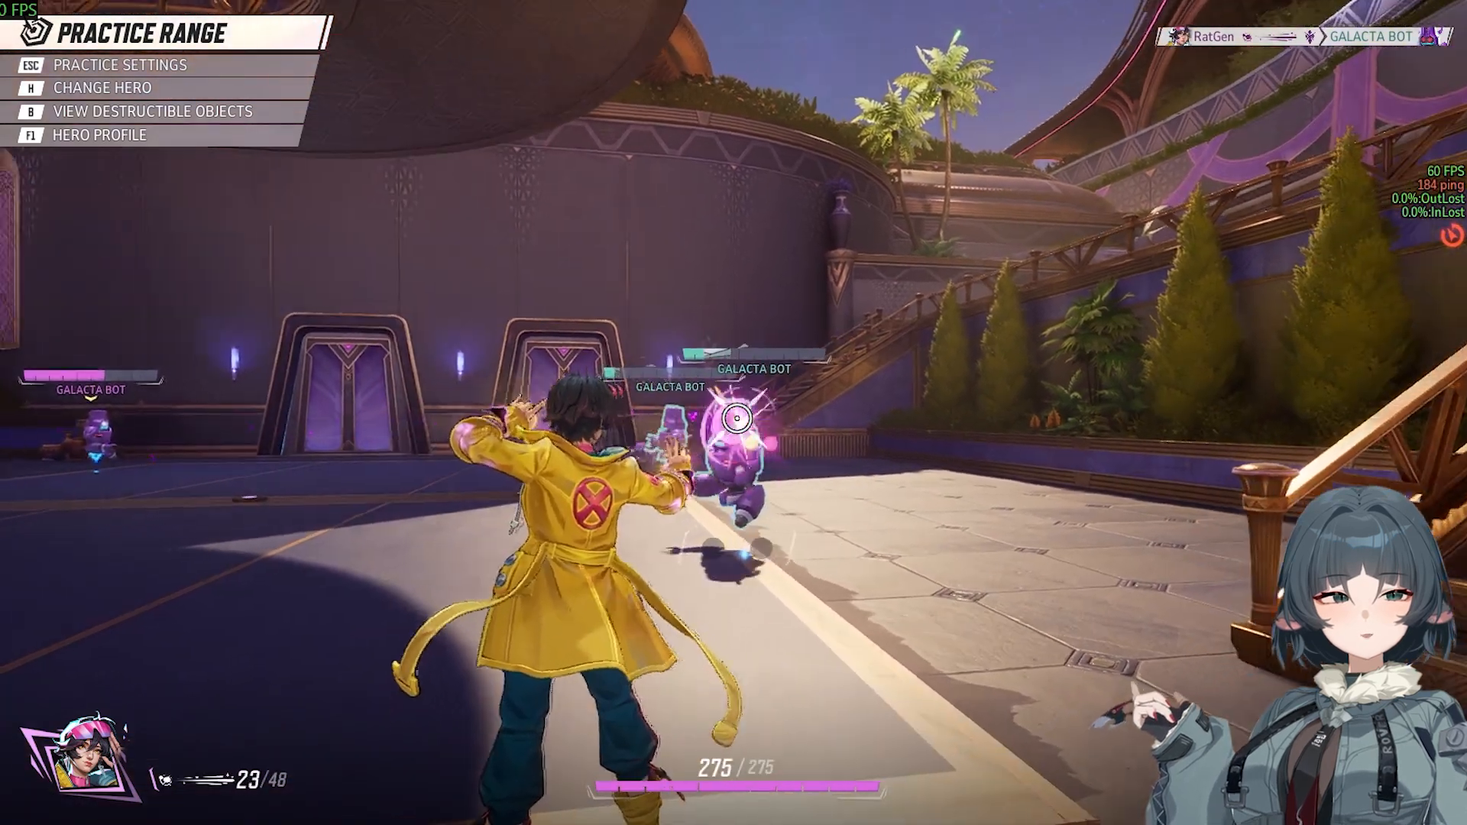
key(r)
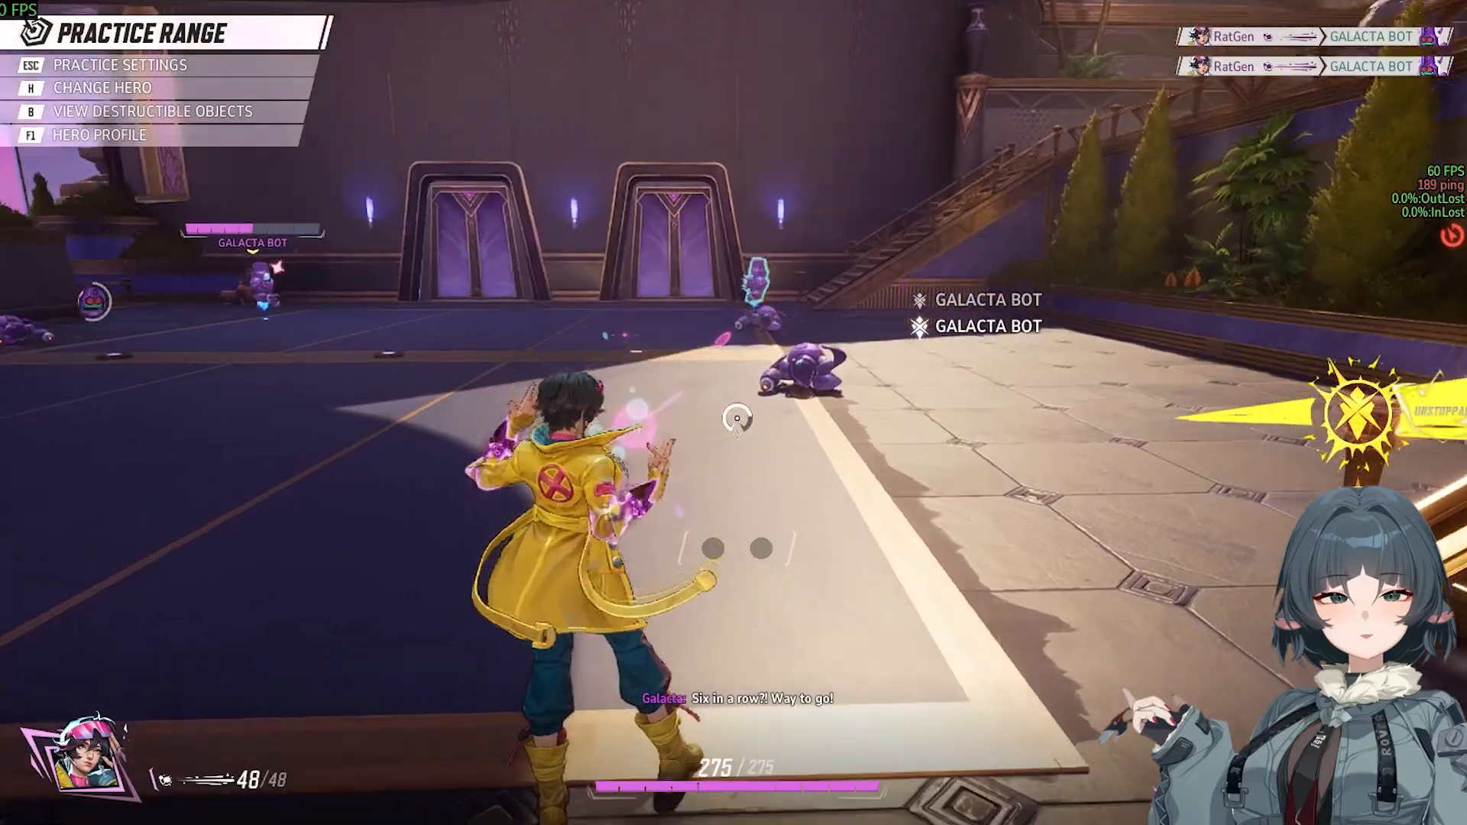
key(t)
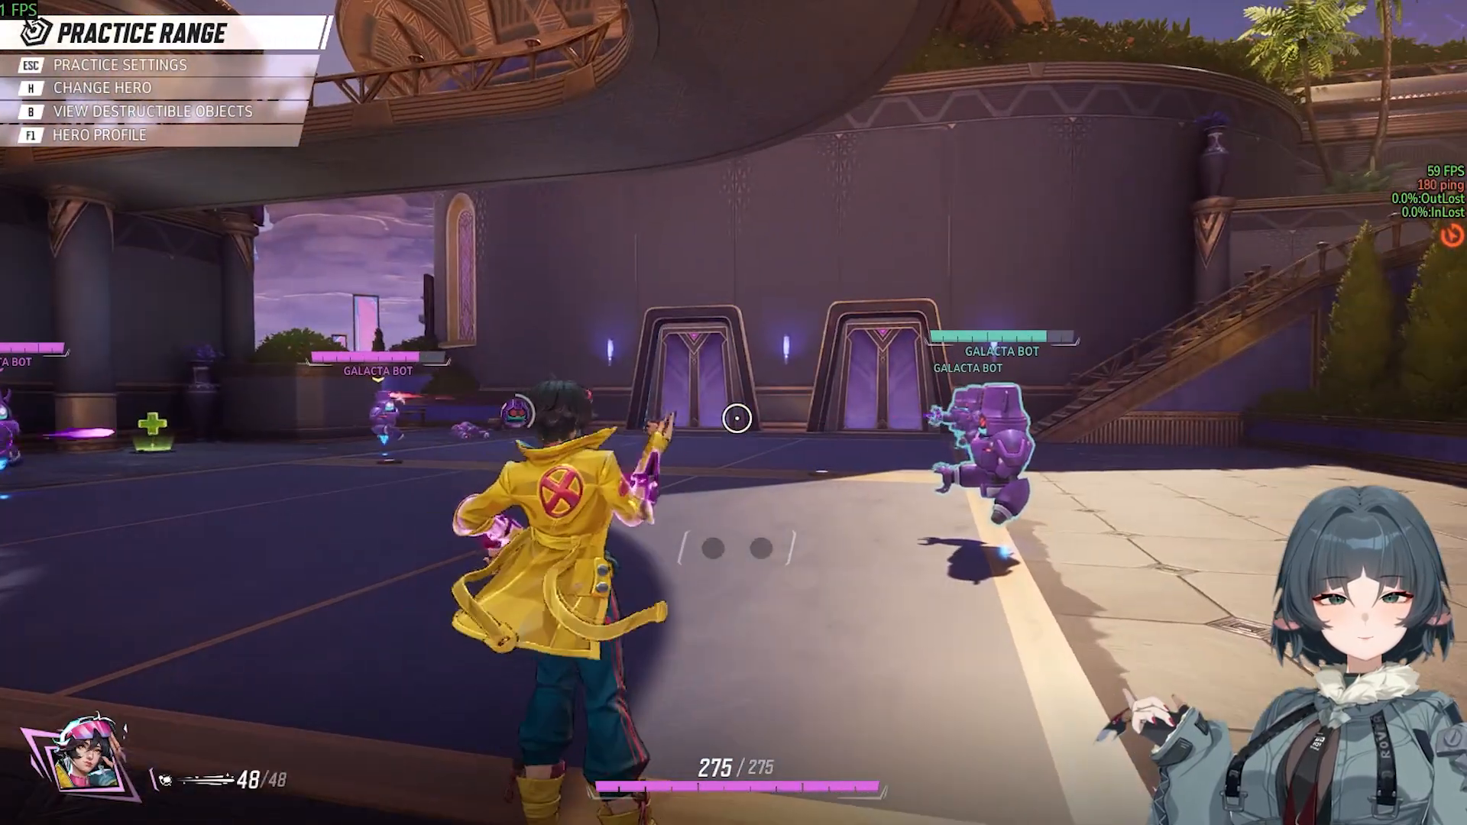
click(736, 418)
click(736, 418)
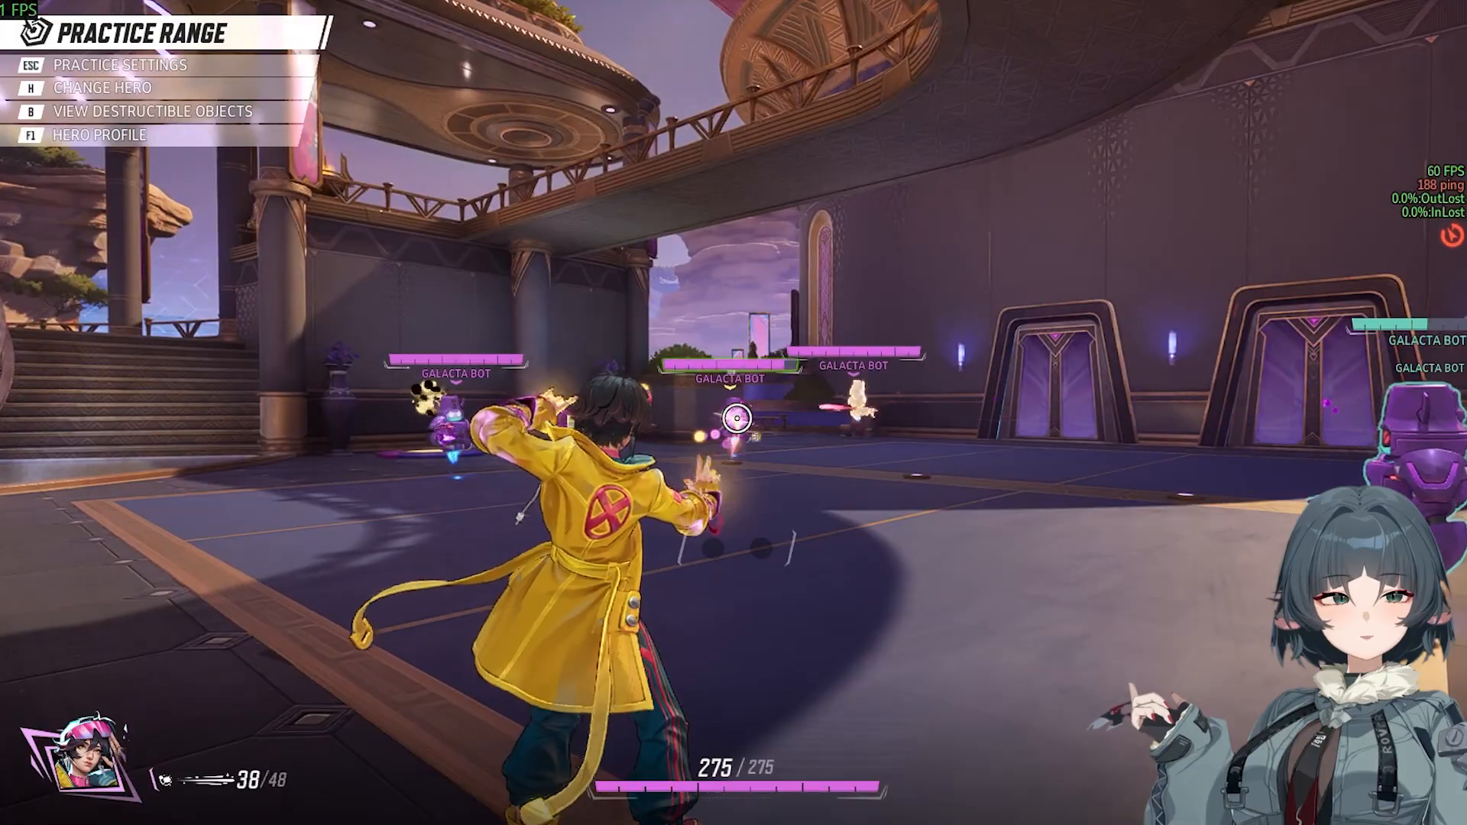
click(736, 418)
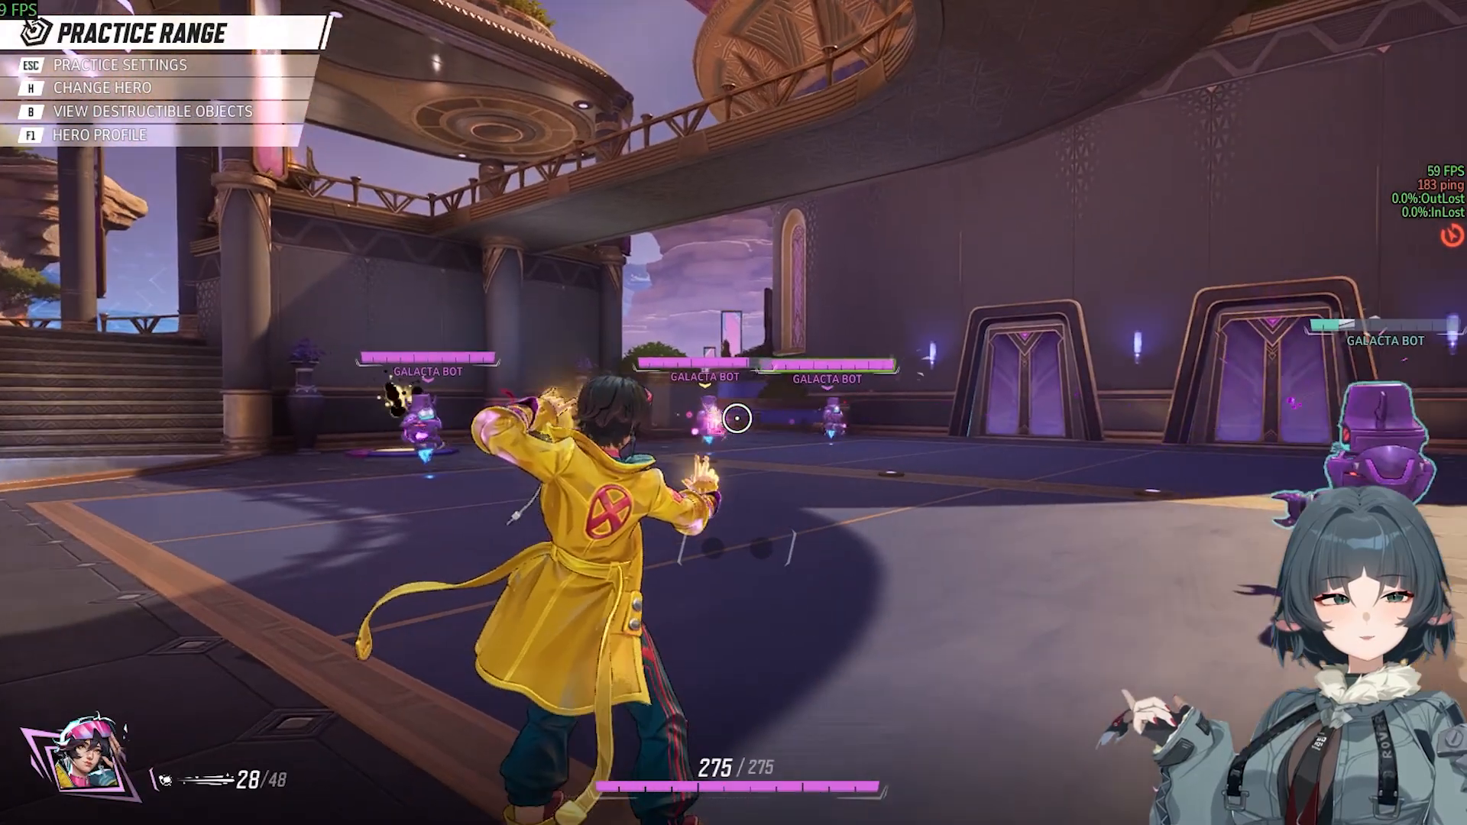
click(736, 418)
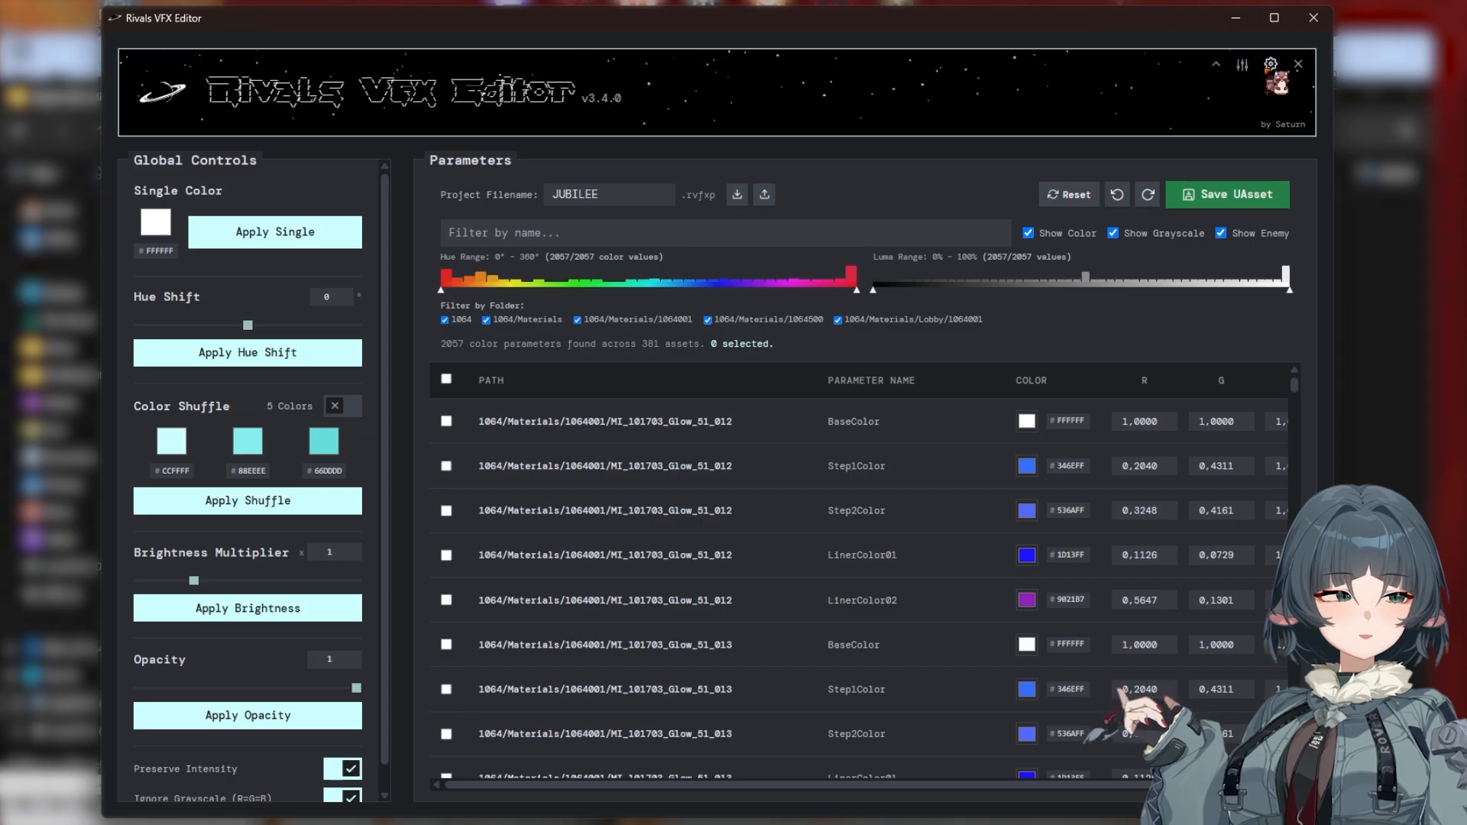
Switch to Rivals VFX Editor and review the general Settings and the Advanced Parser Settings' warning and keyword lists, leaving both unchanged.
click(1271, 65)
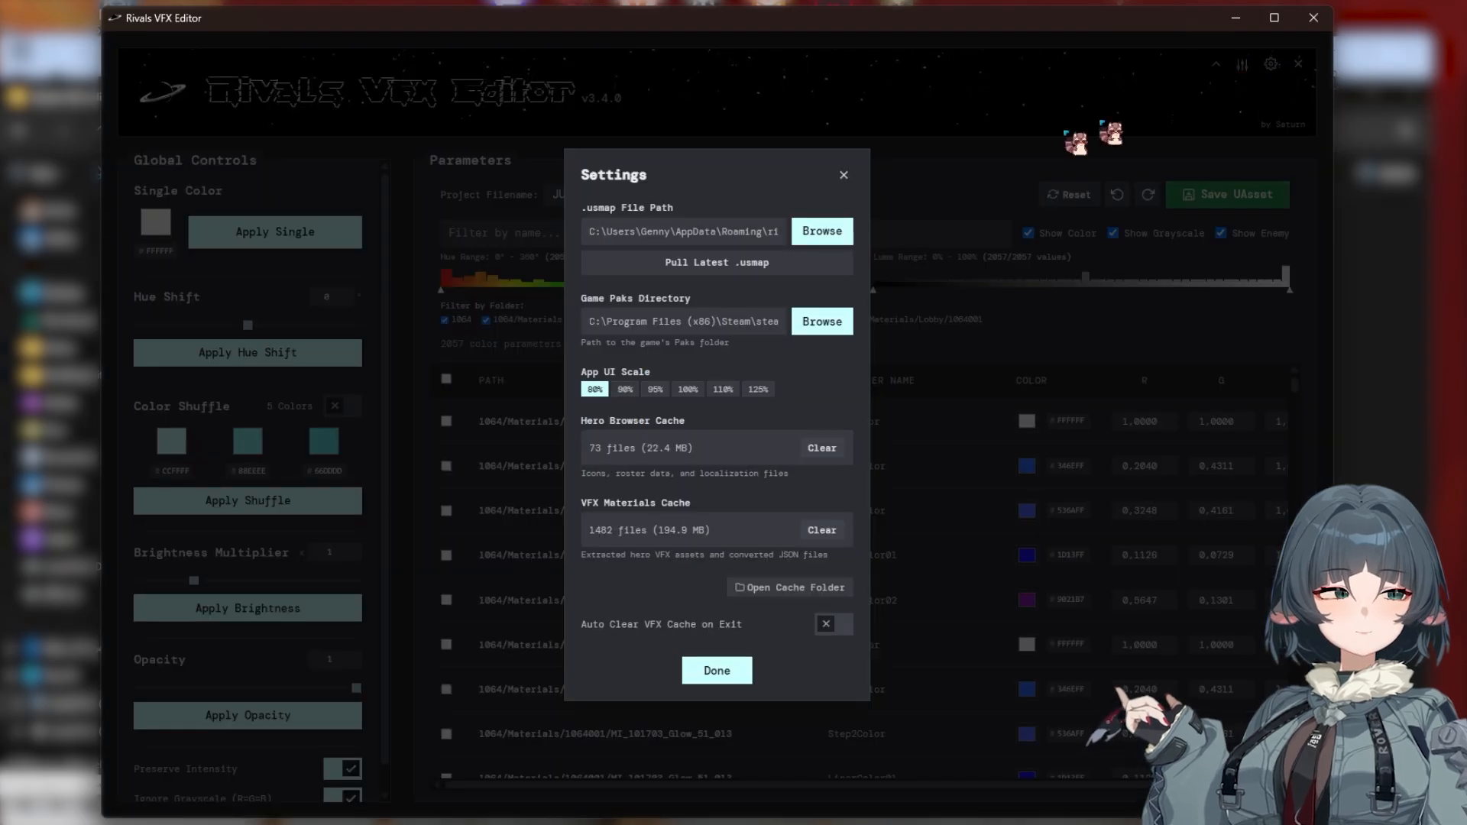
click(844, 175)
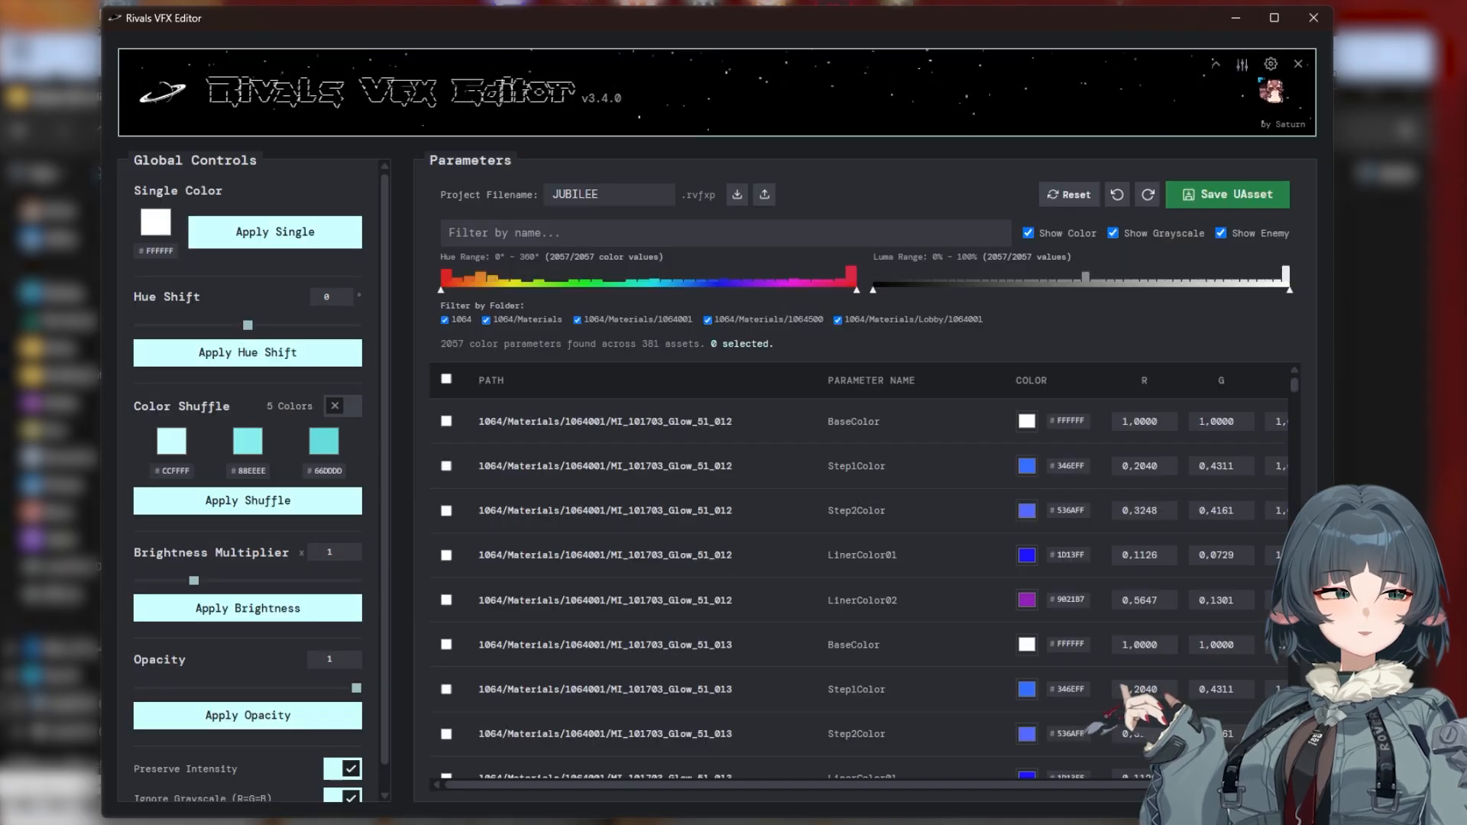
click(1243, 65)
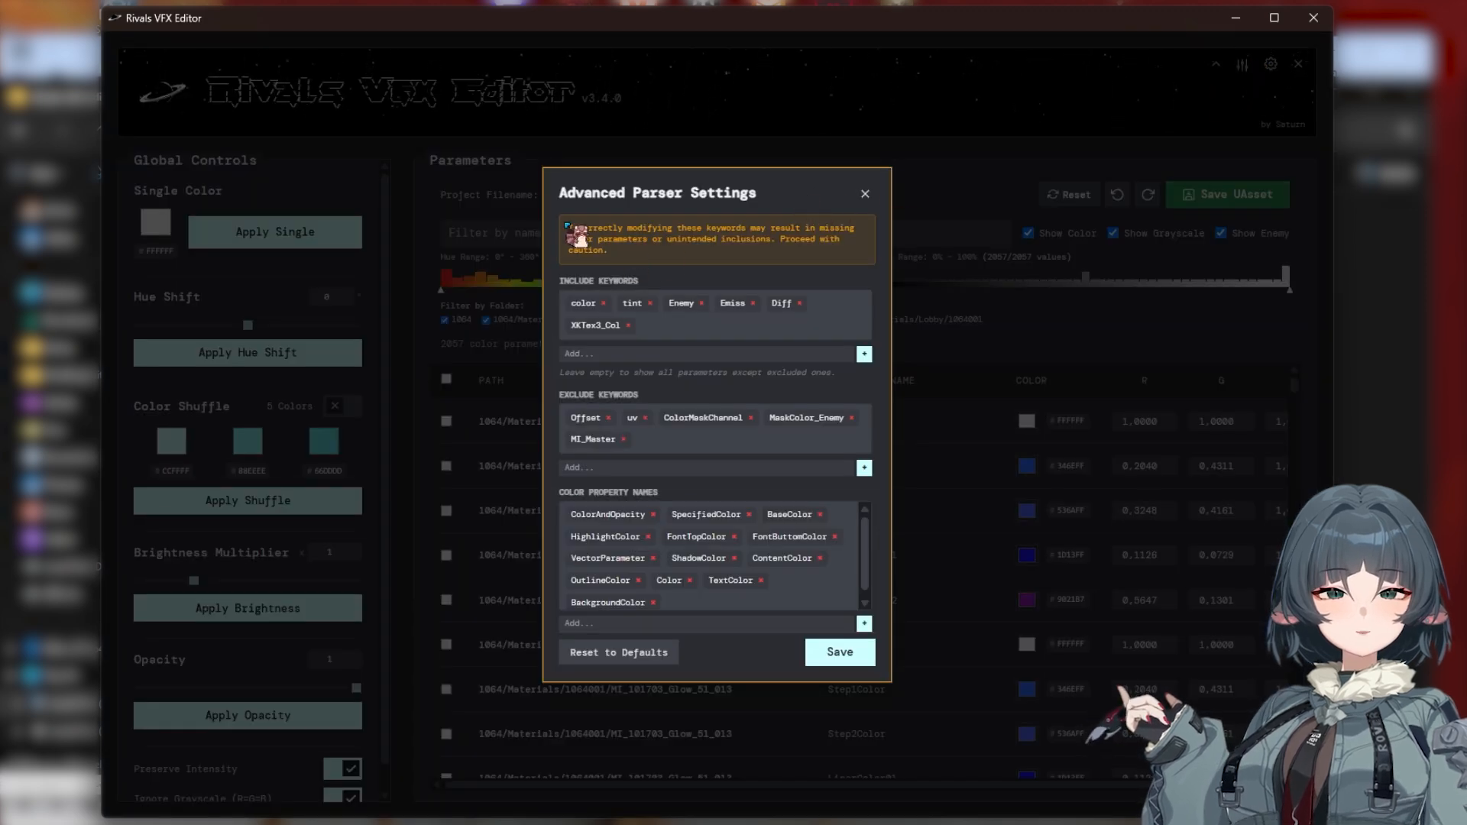
mouse_move(567, 226)
mouse_down()
mouse_move(660, 259)
mouse_move(536, 237)
mouse_move(552, 218)
mouse_up()
click(688, 252)
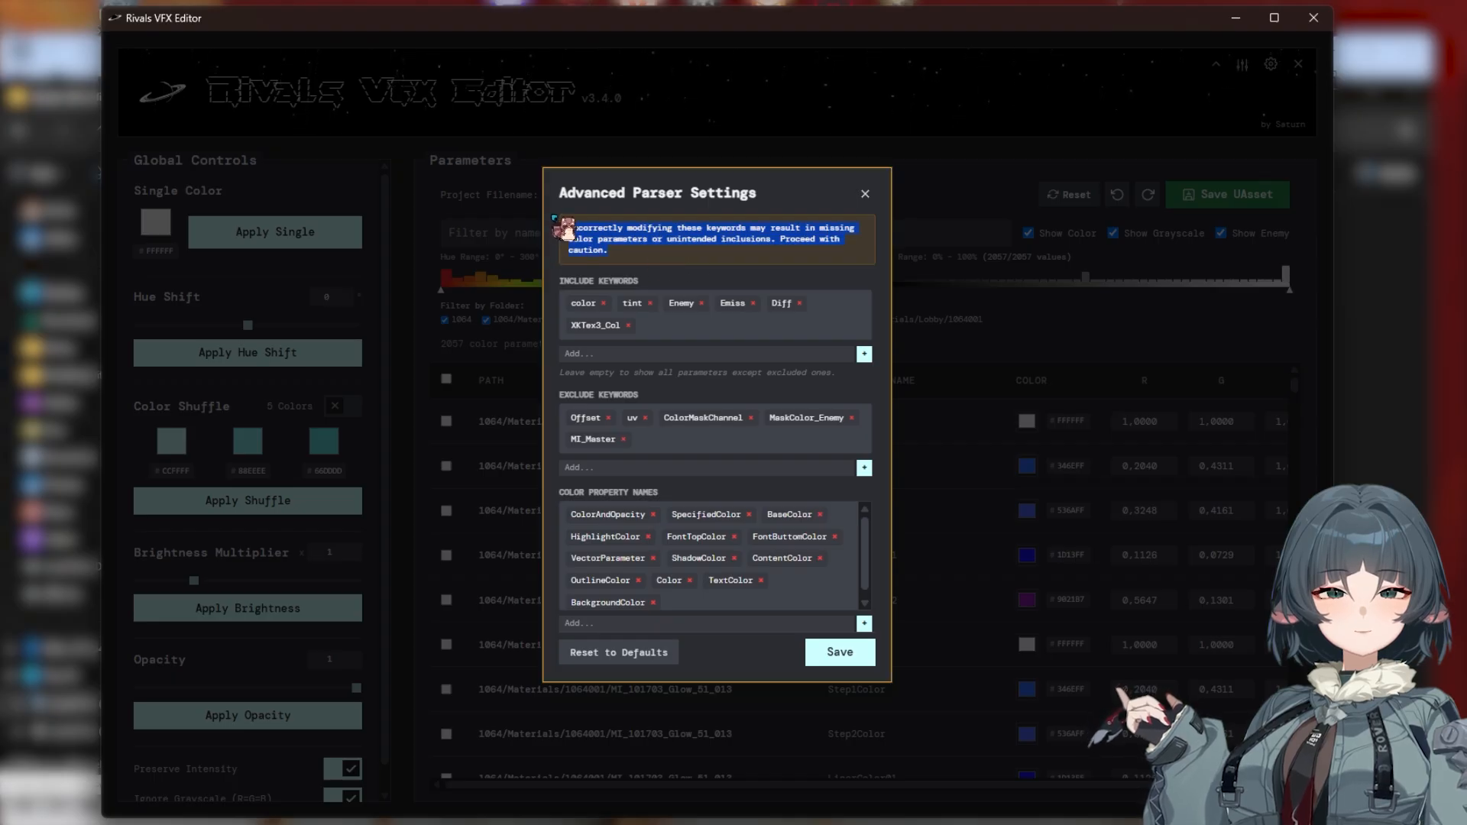
click(637, 259)
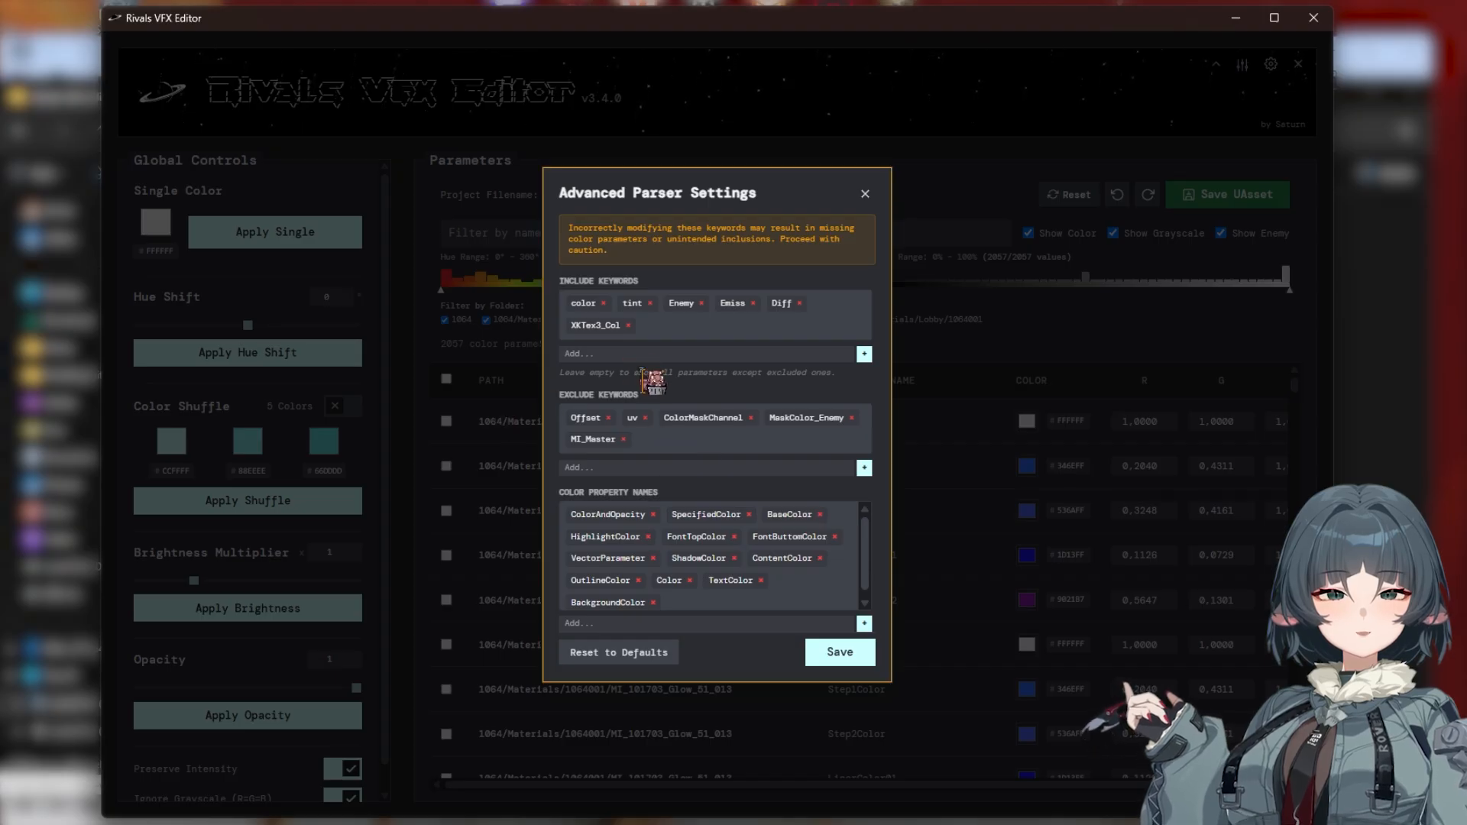
drag(642, 374, 595, 374)
click(838, 388)
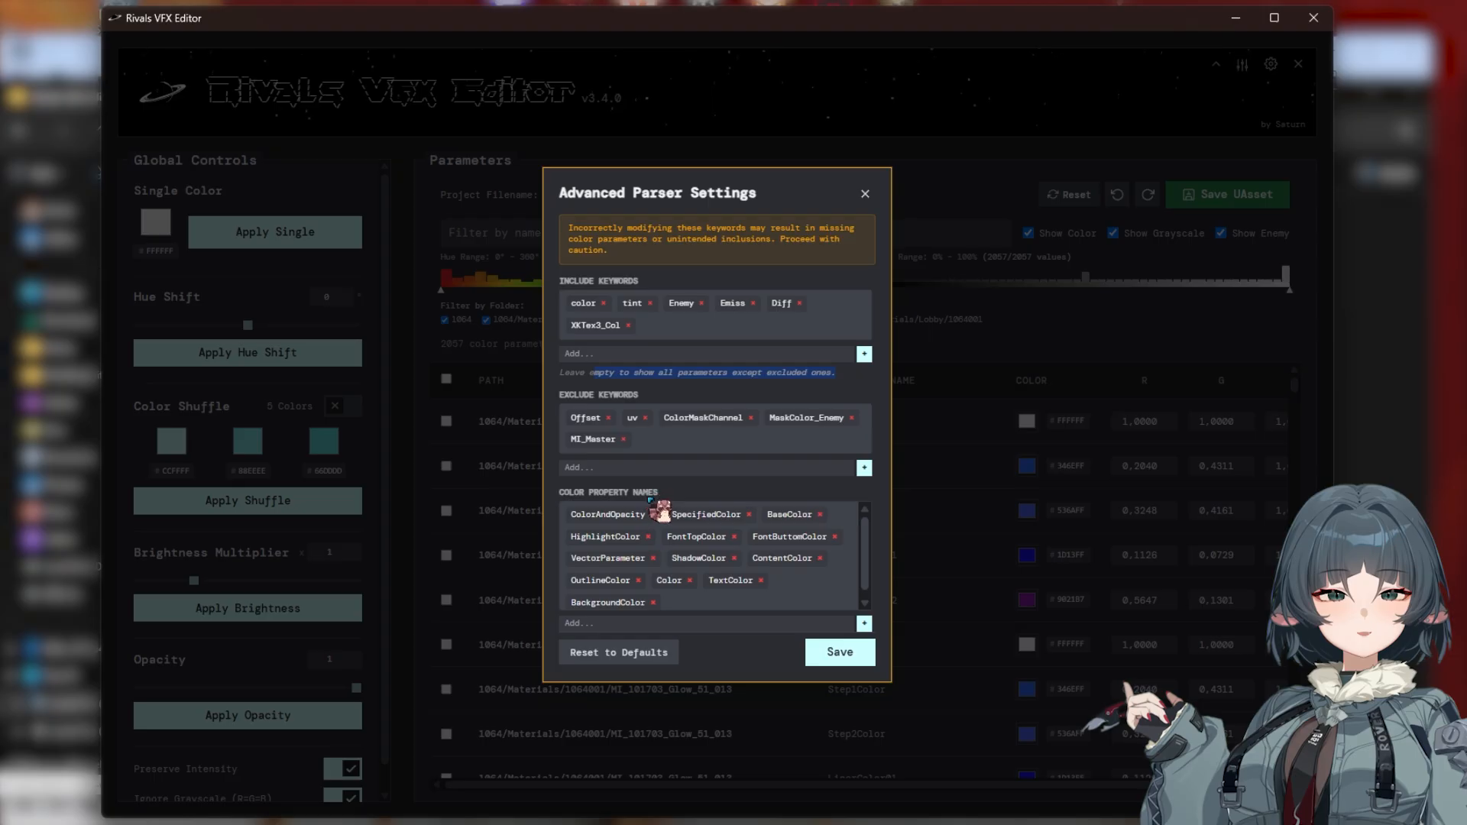
click(699, 469)
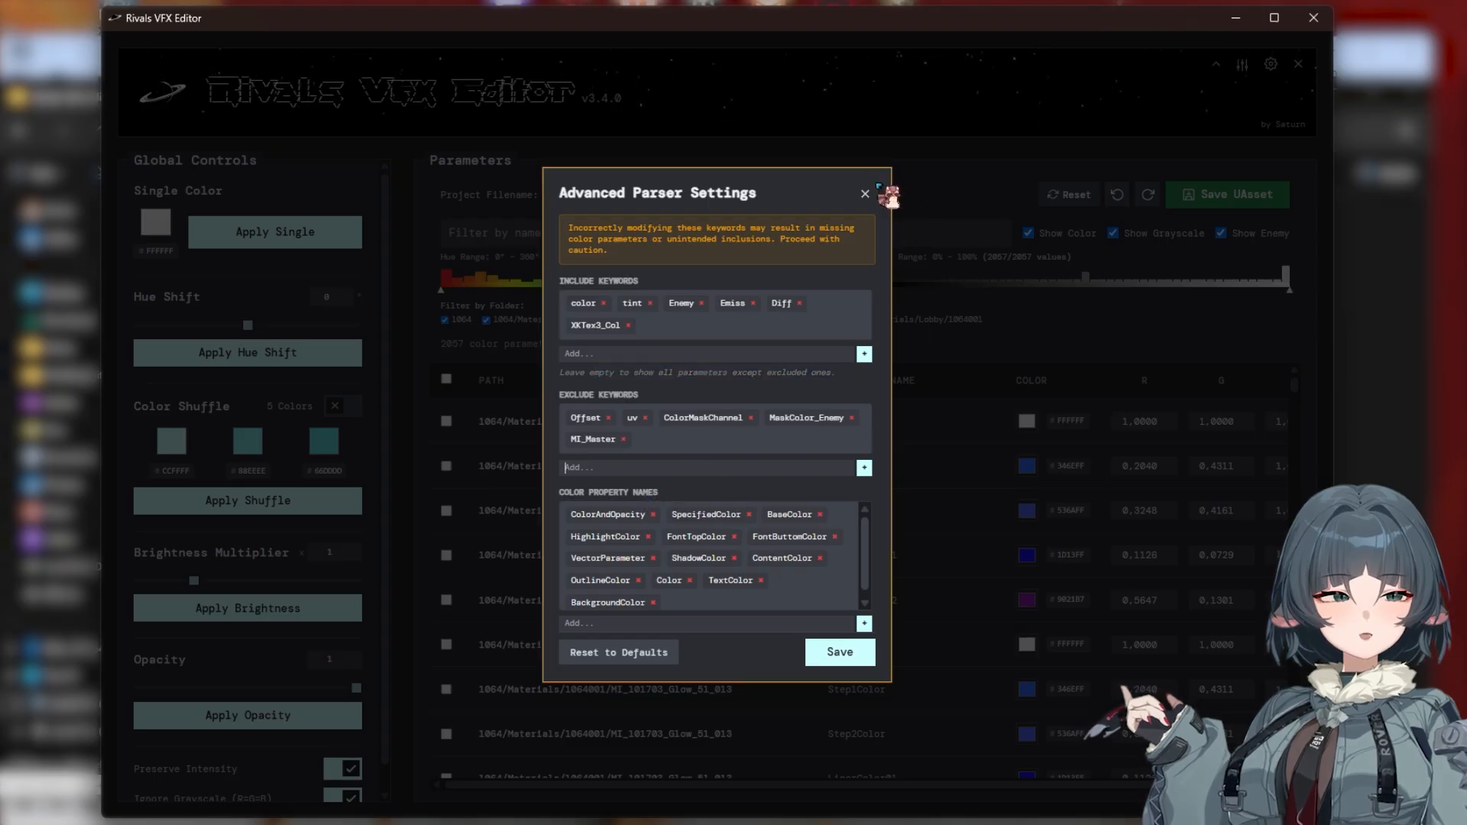
click(866, 192)
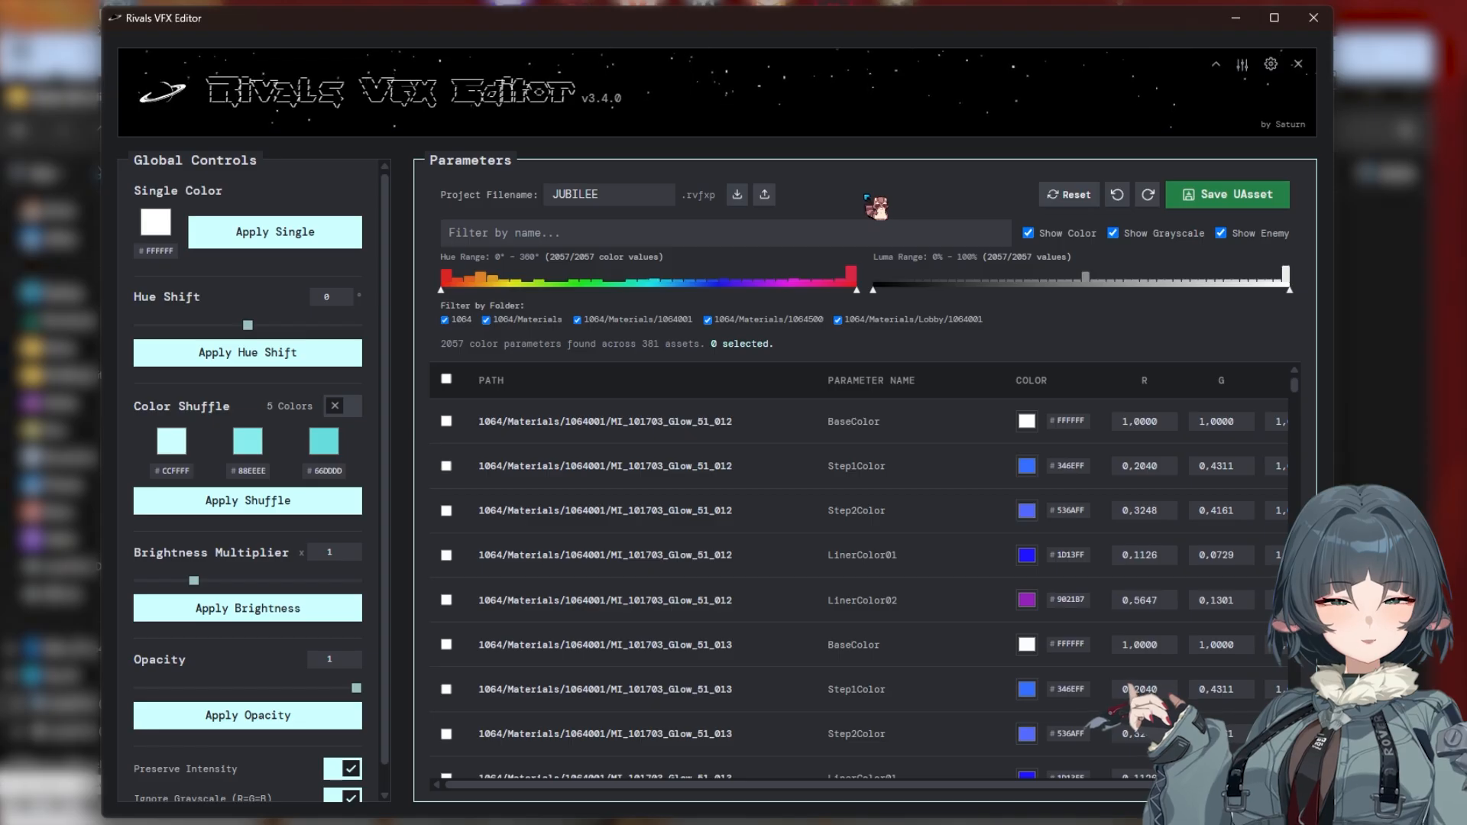
Turn off Ignore Grayscale in the global controls.
scroll(290, 747, down, 1)
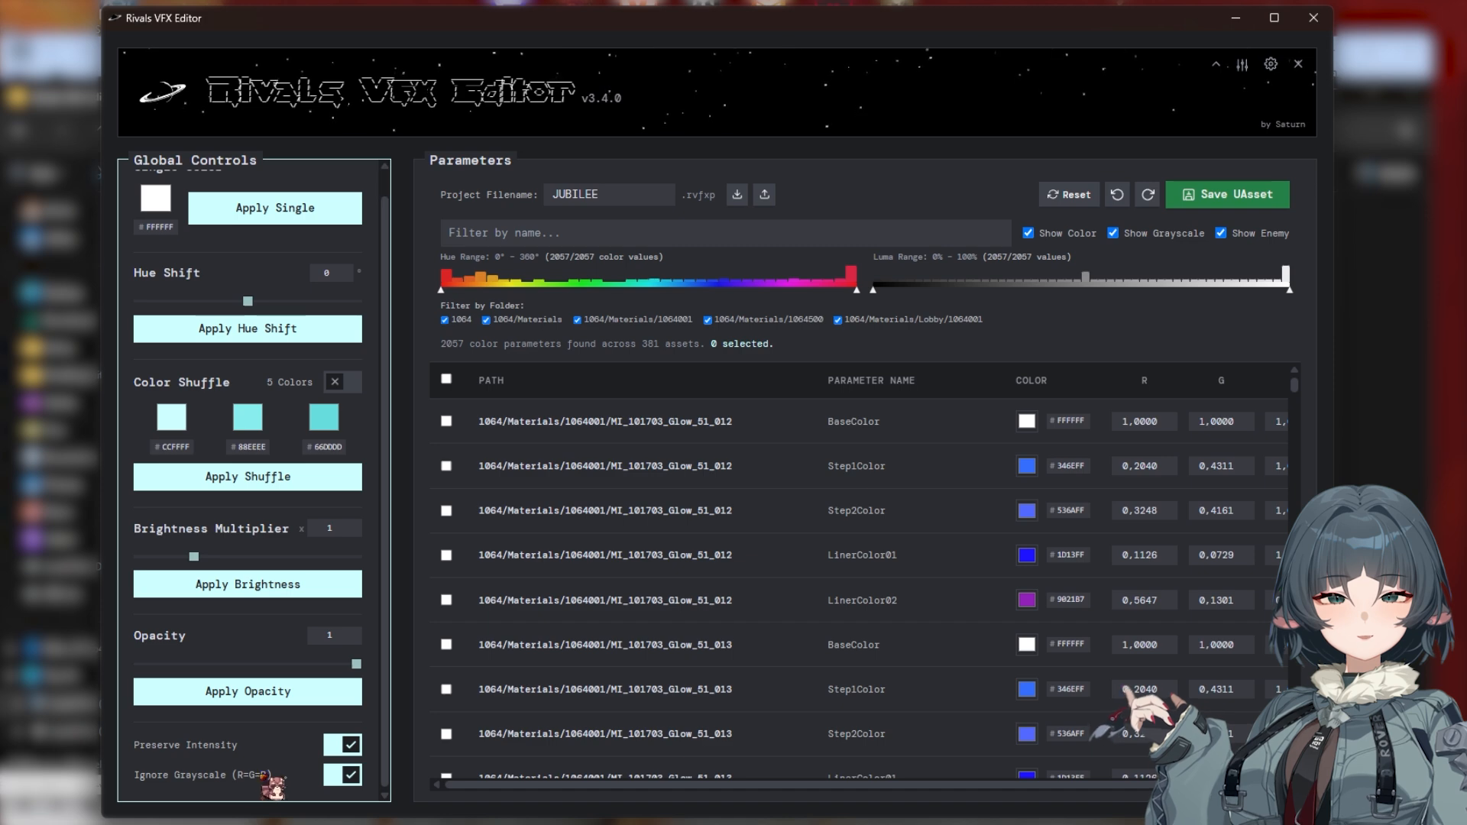
click(331, 781)
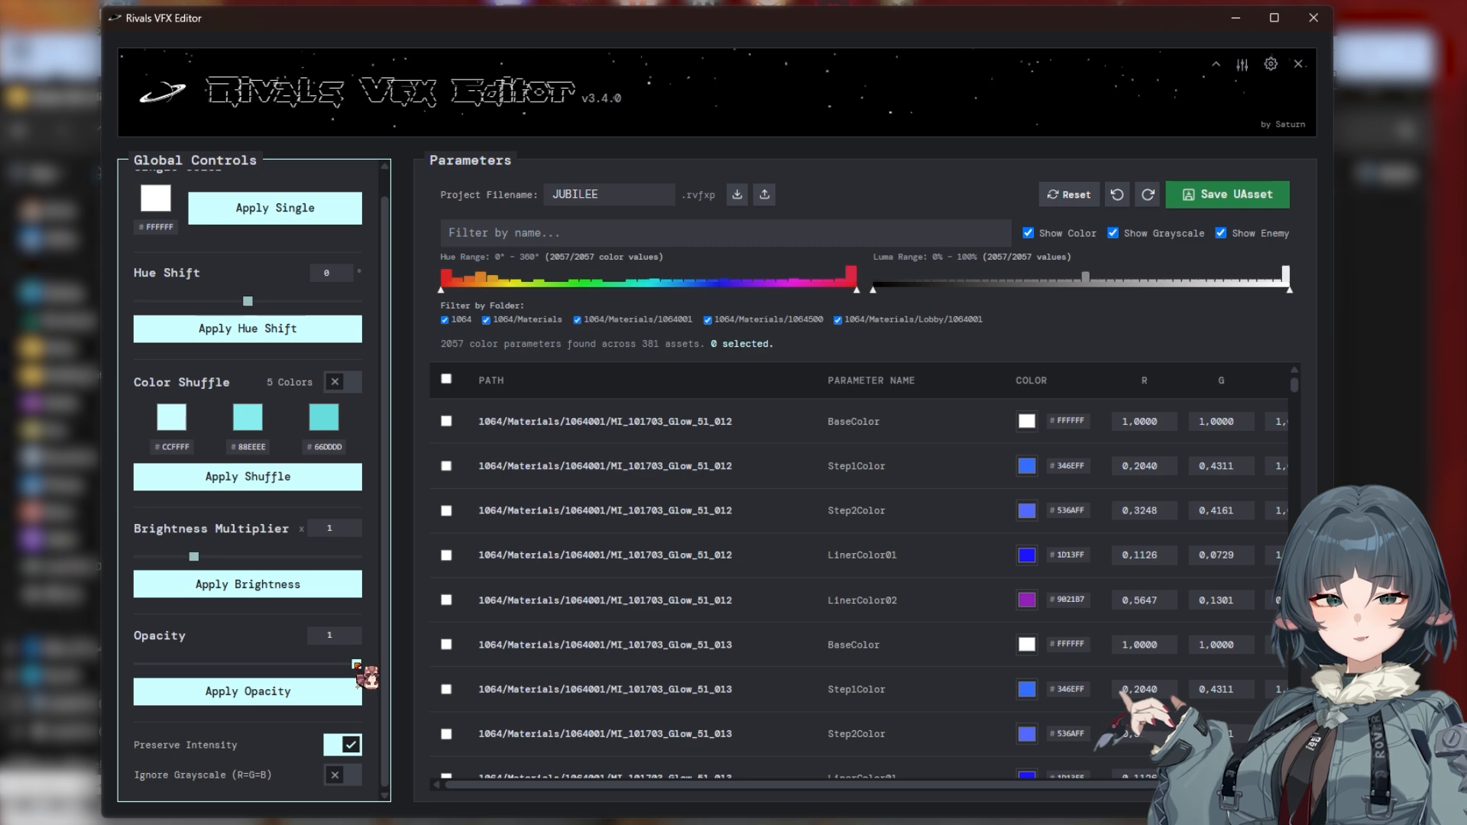
Try an opacity value of 0 with all parameters selected, and return the value to 1 without applying it.
drag(356, 664, 102, 666)
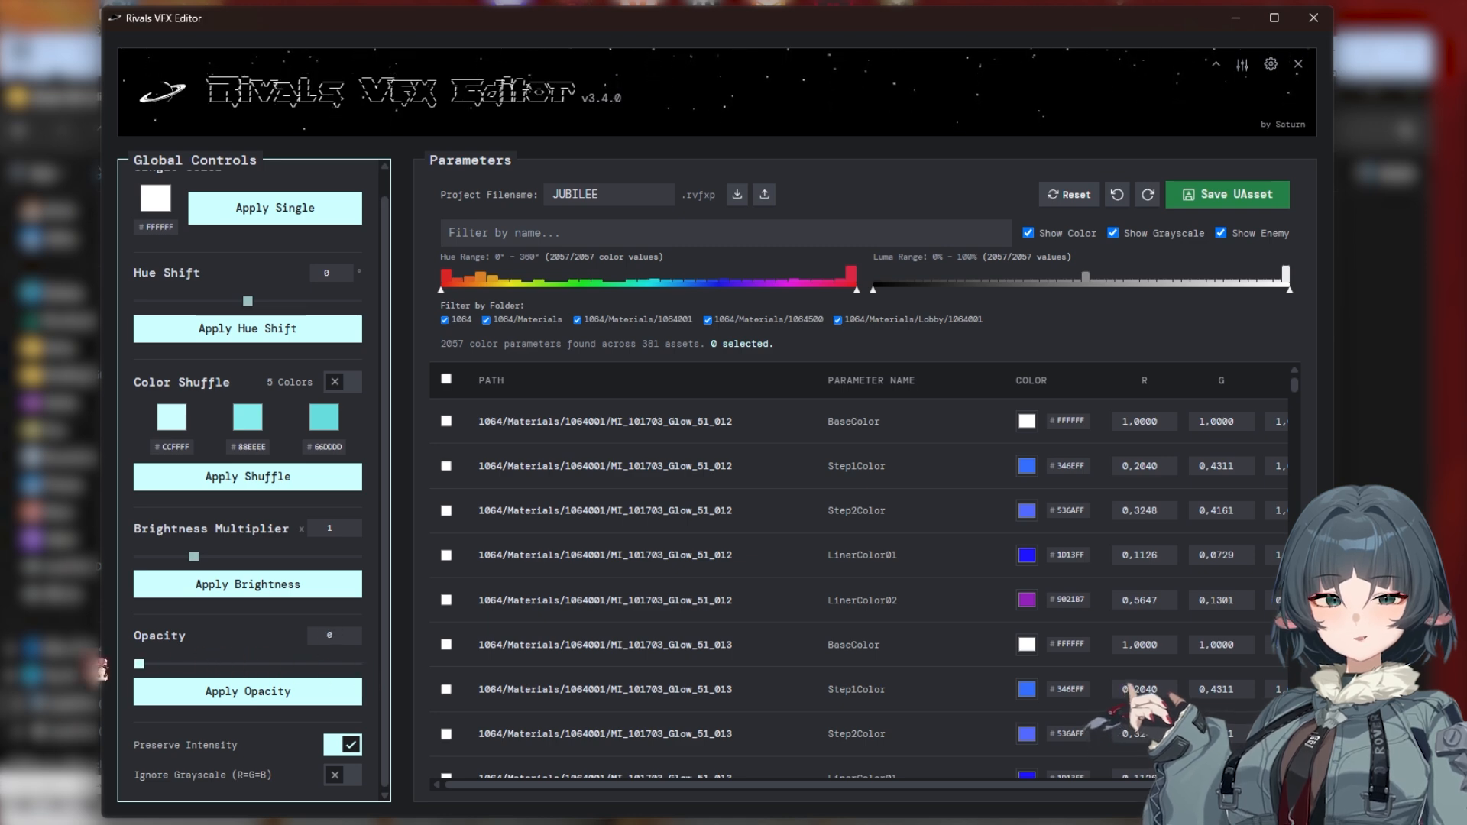
click(446, 379)
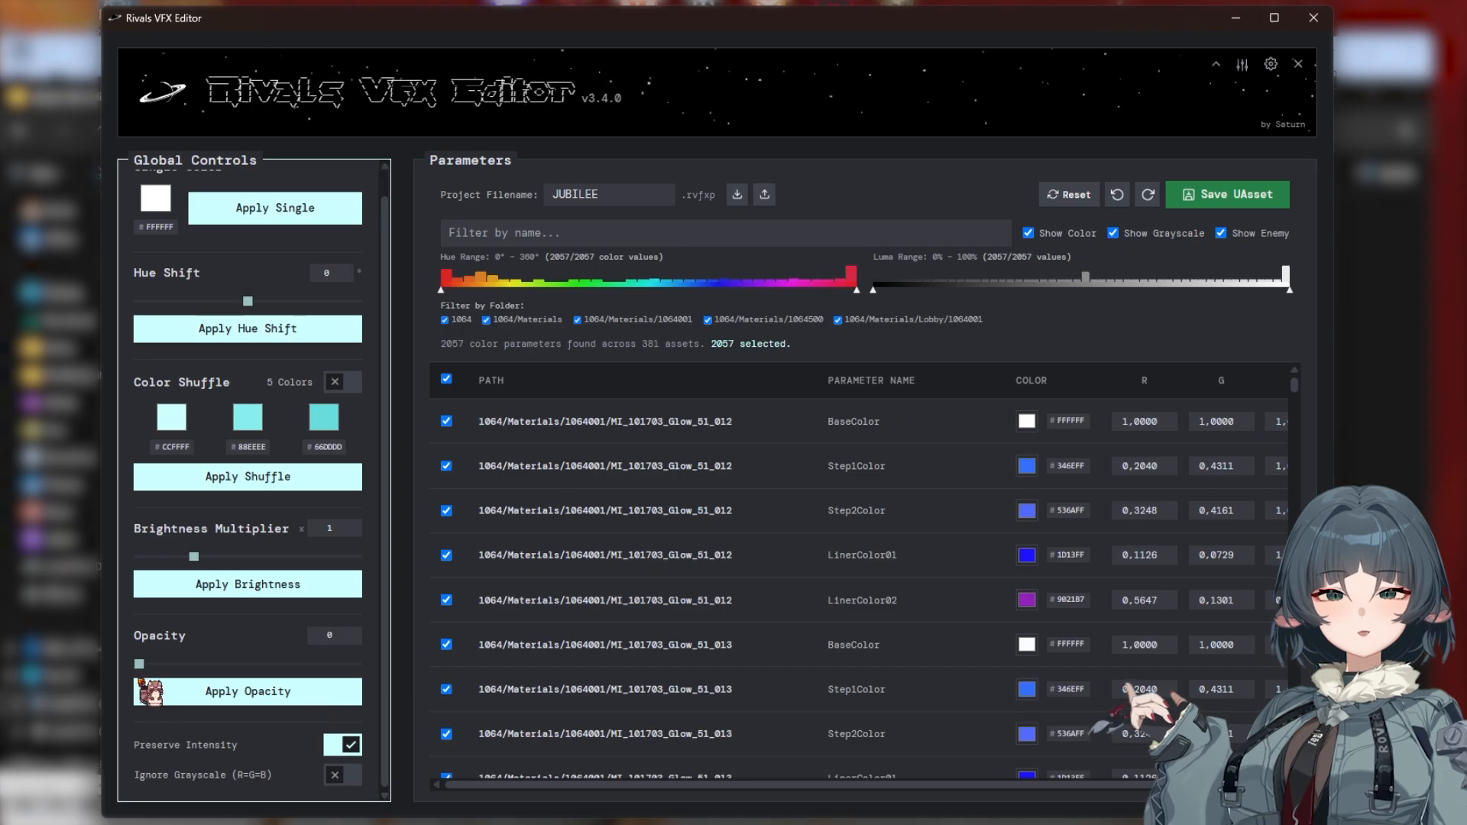
drag(141, 666, 369, 666)
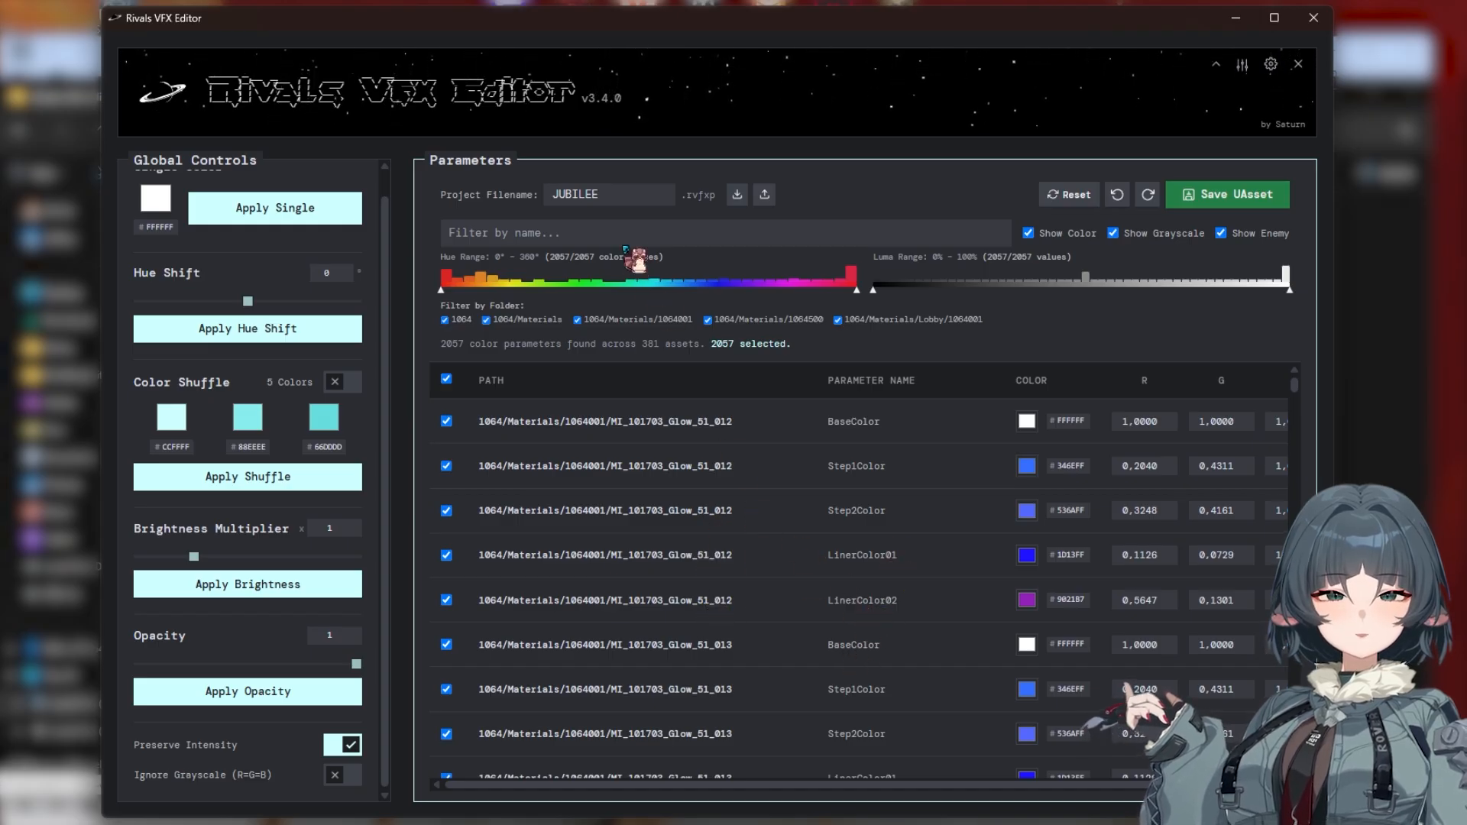
Filter the color parameters by the name "step" and look through the filtered list.
click(613, 240)
text(s)
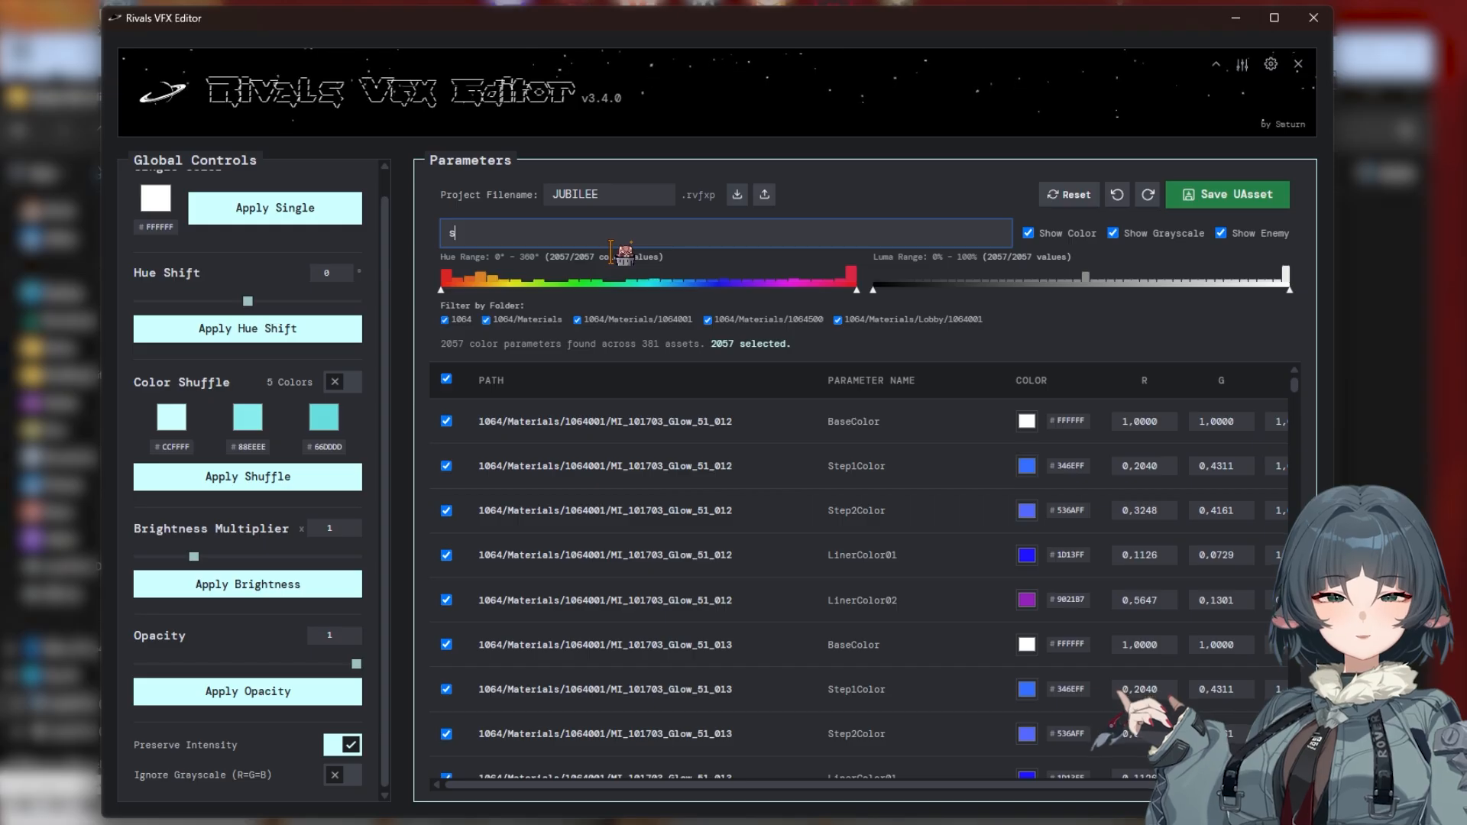
text(tep;)
key(BackSpace)
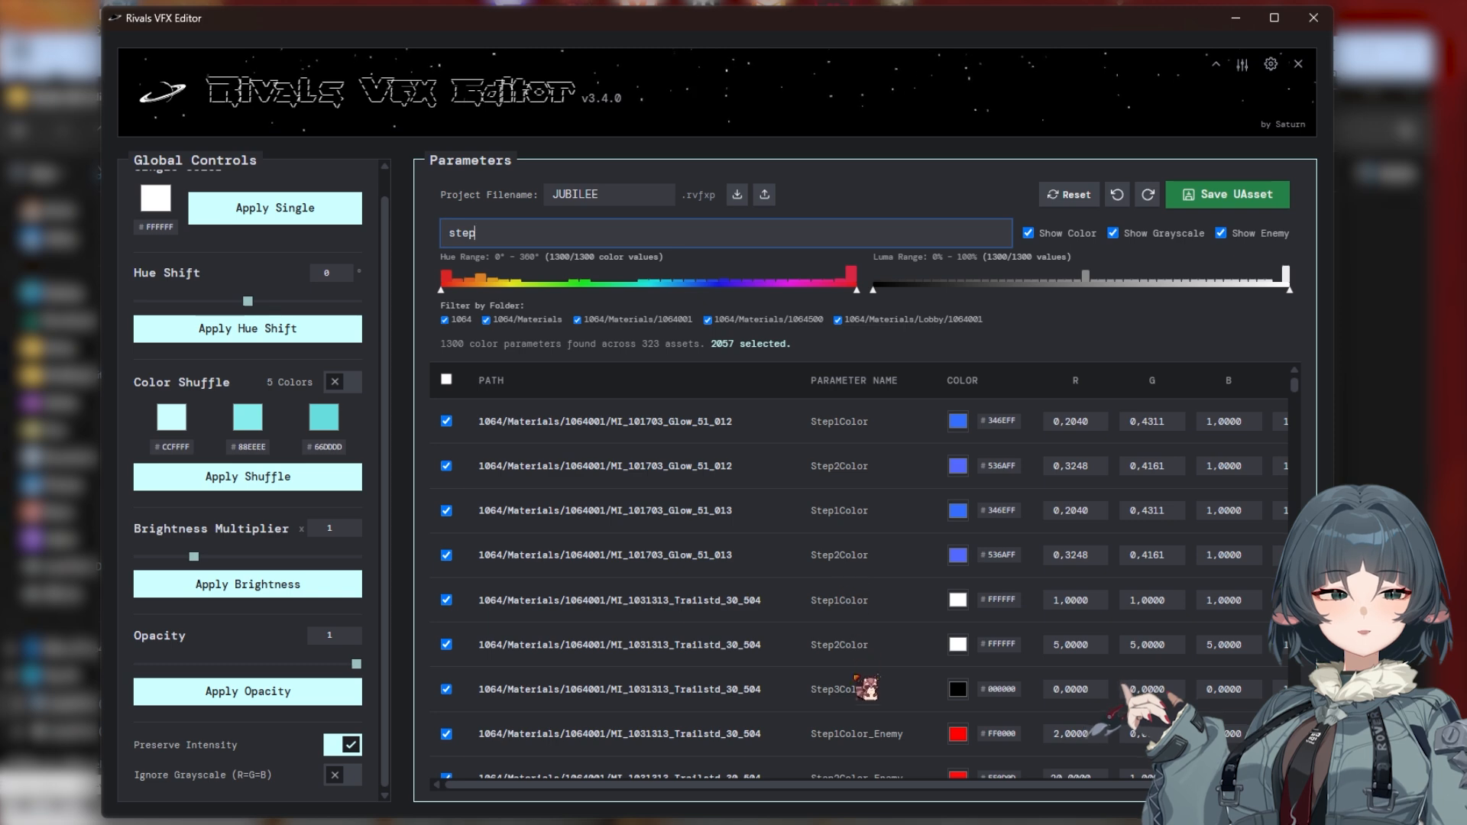
scroll(581, 489, down, 3)
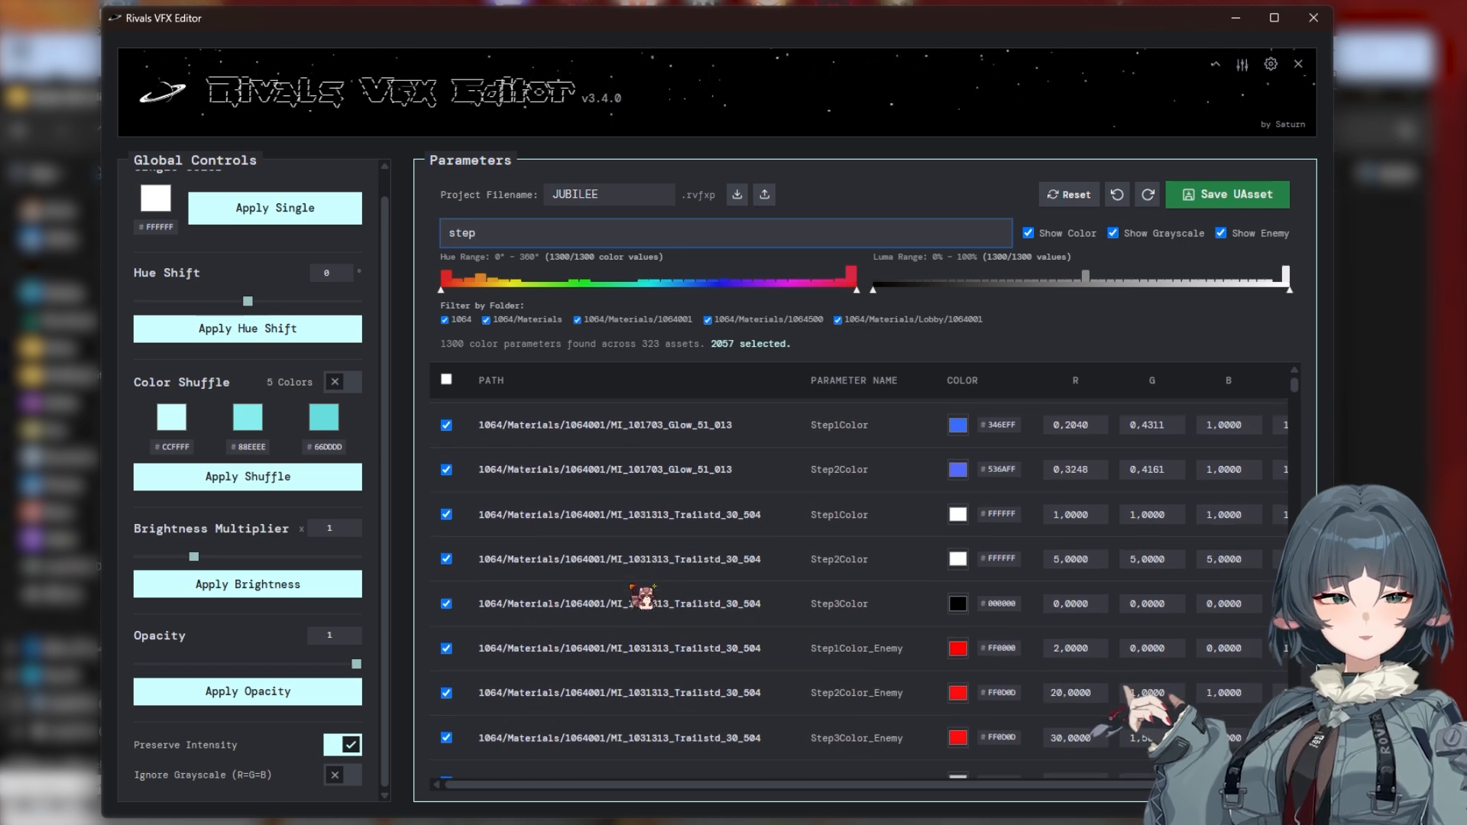
scroll(600, 607, up, 3)
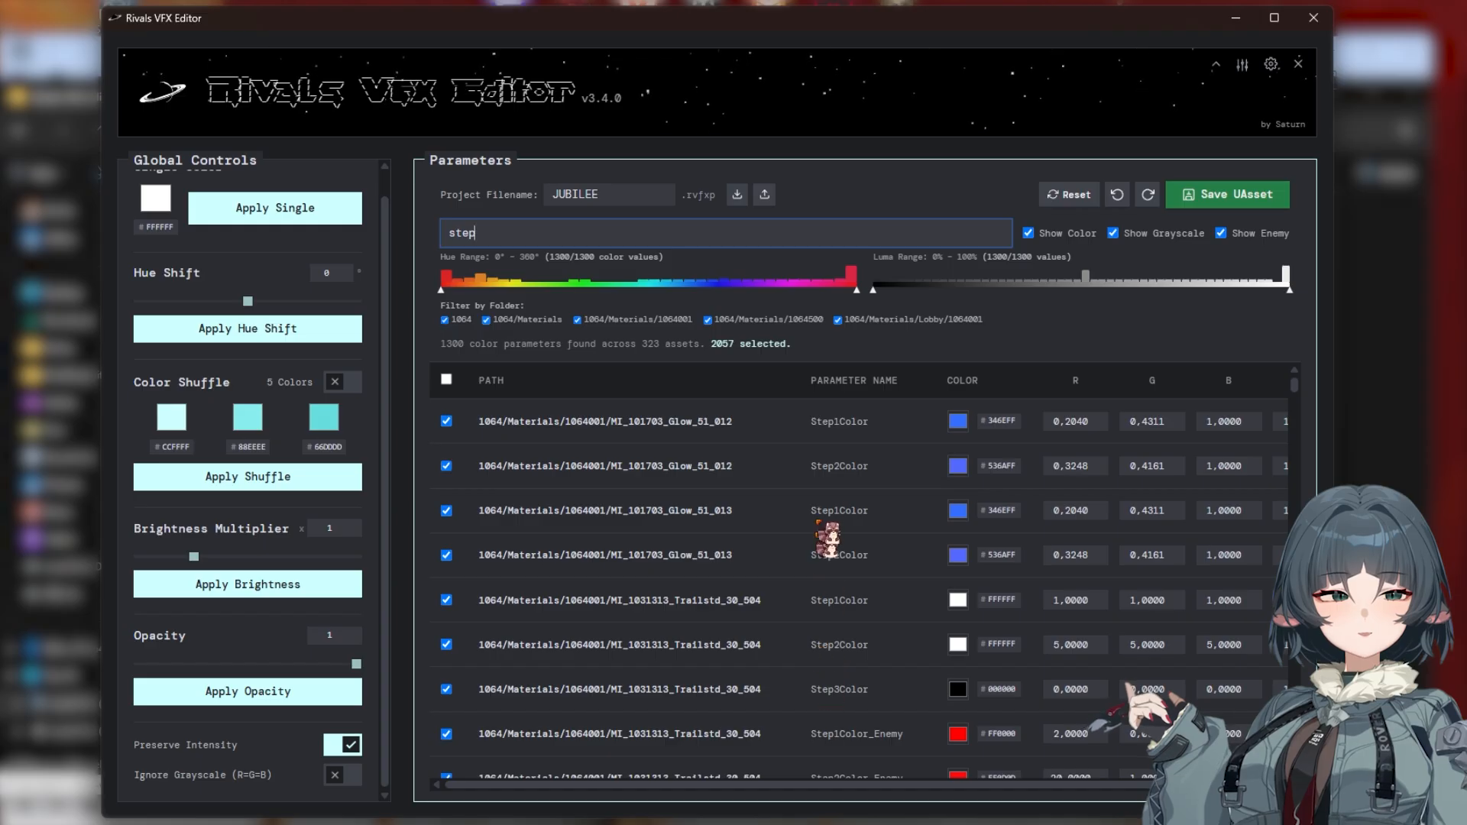
Try range selection on the first seven filtered step parameters, and clear the selection again.
click(447, 380)
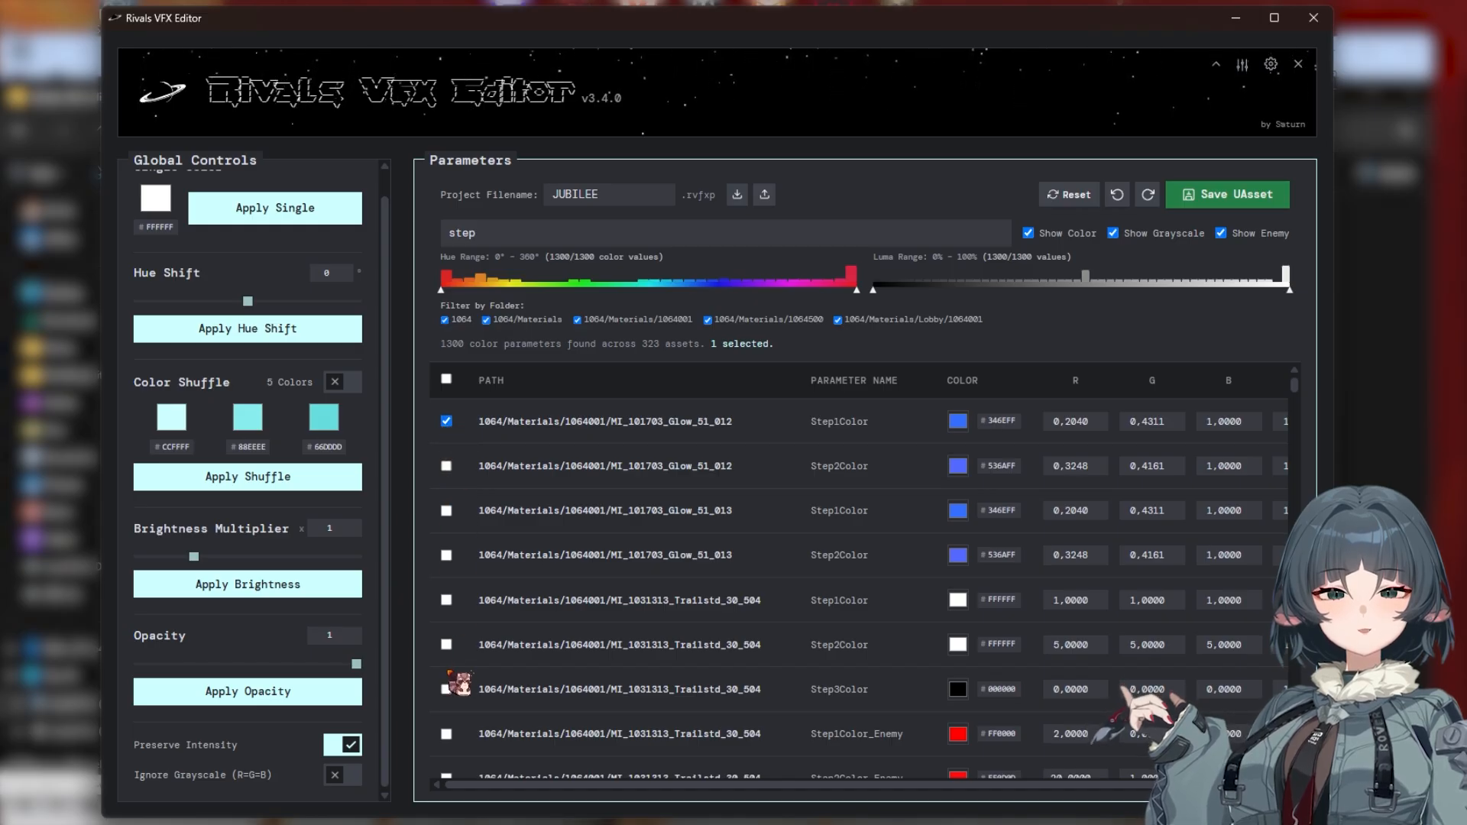
shift+click(447, 689)
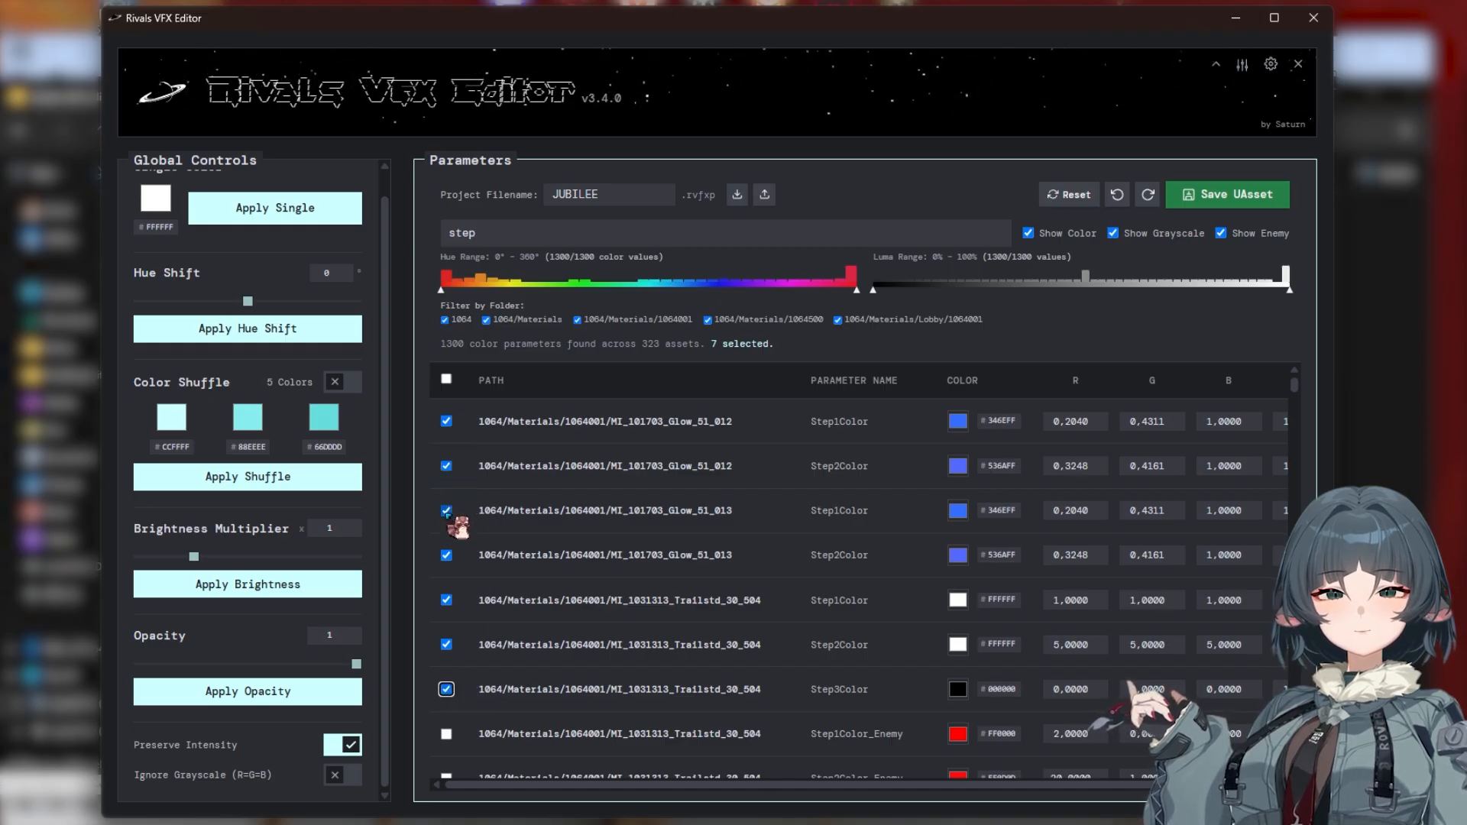
shift+click(447, 510)
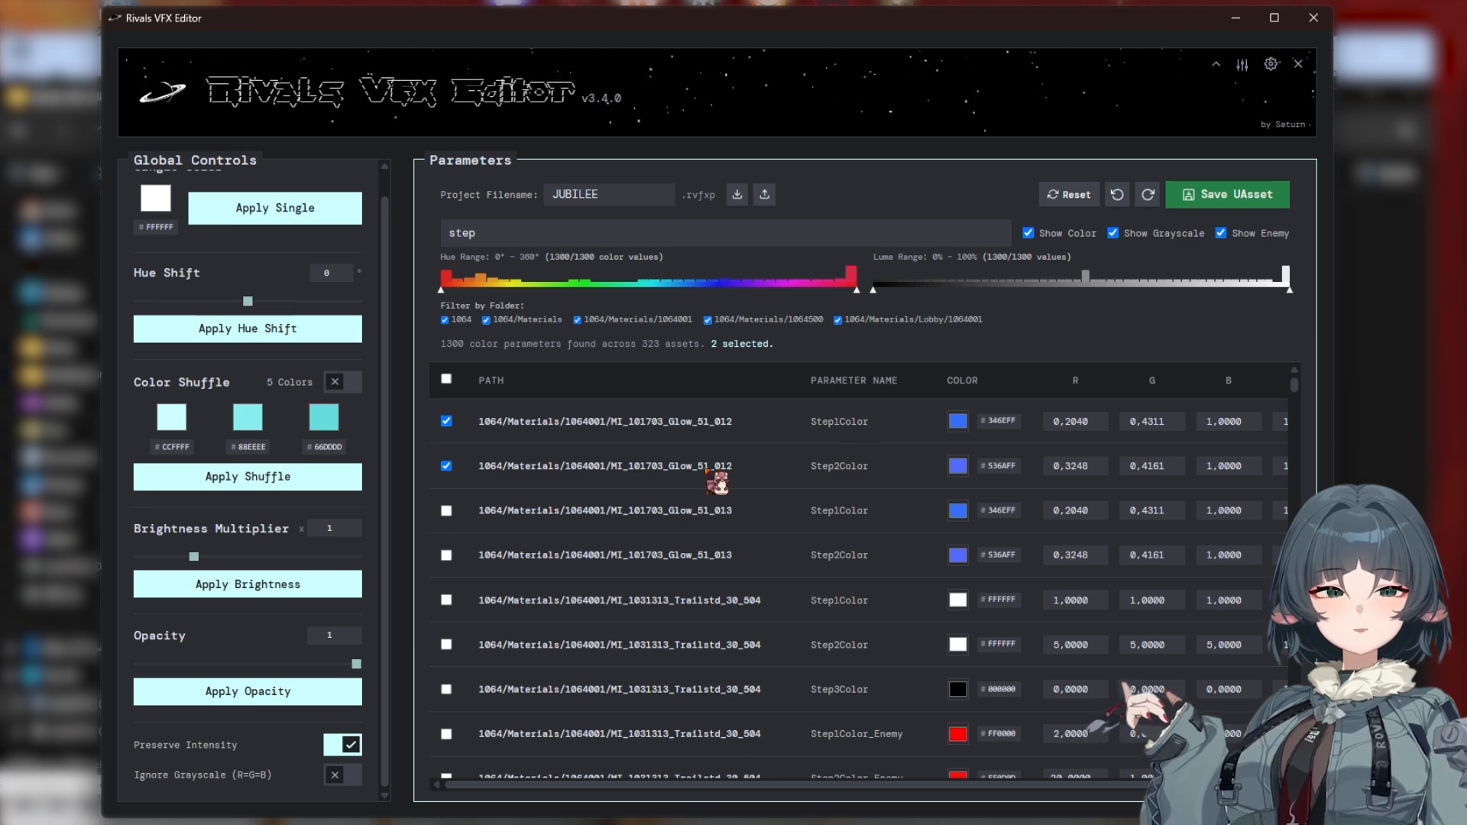
click(642, 470)
click(642, 435)
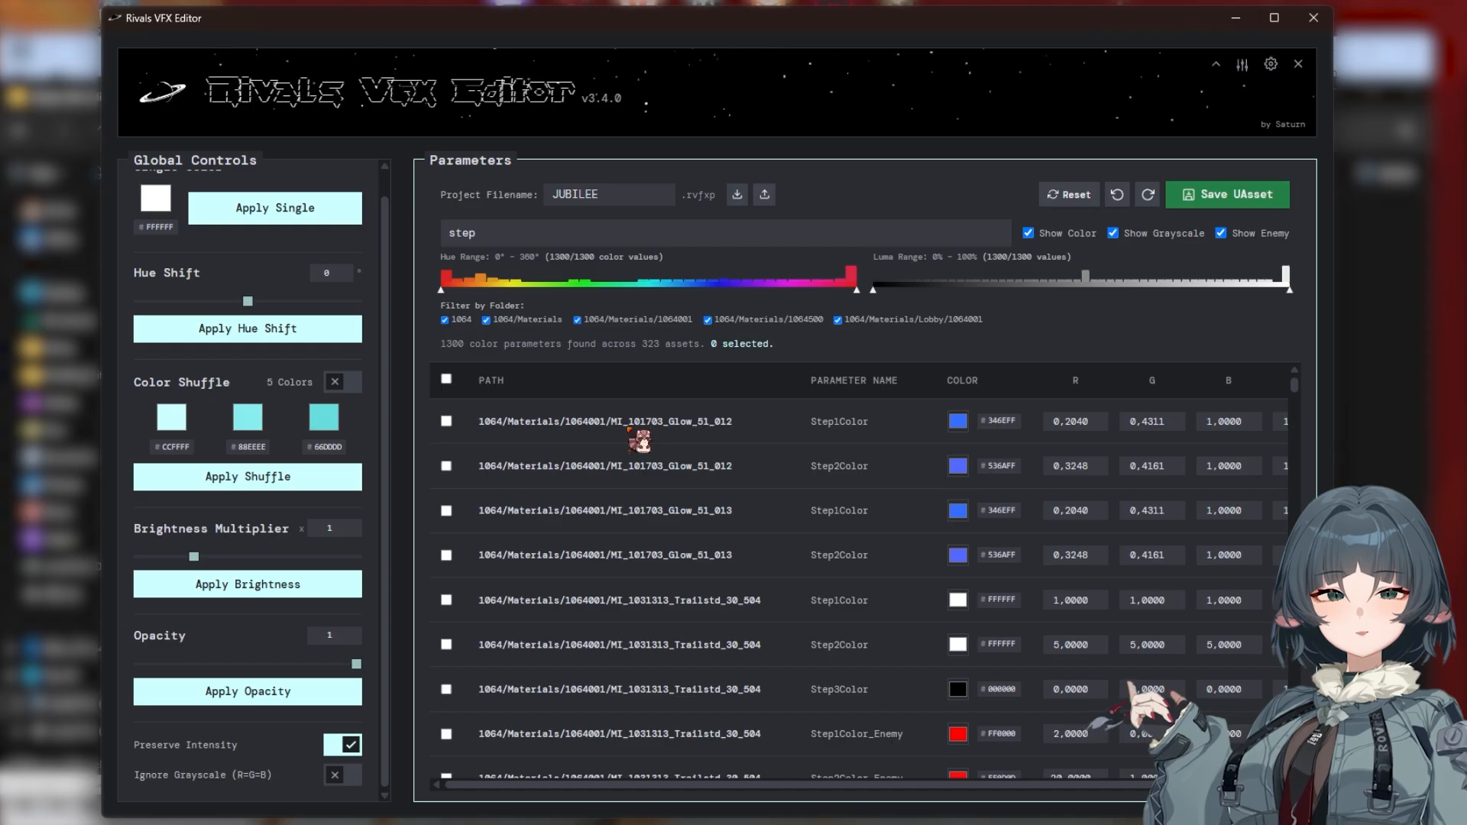
drag(634, 428, 690, 413)
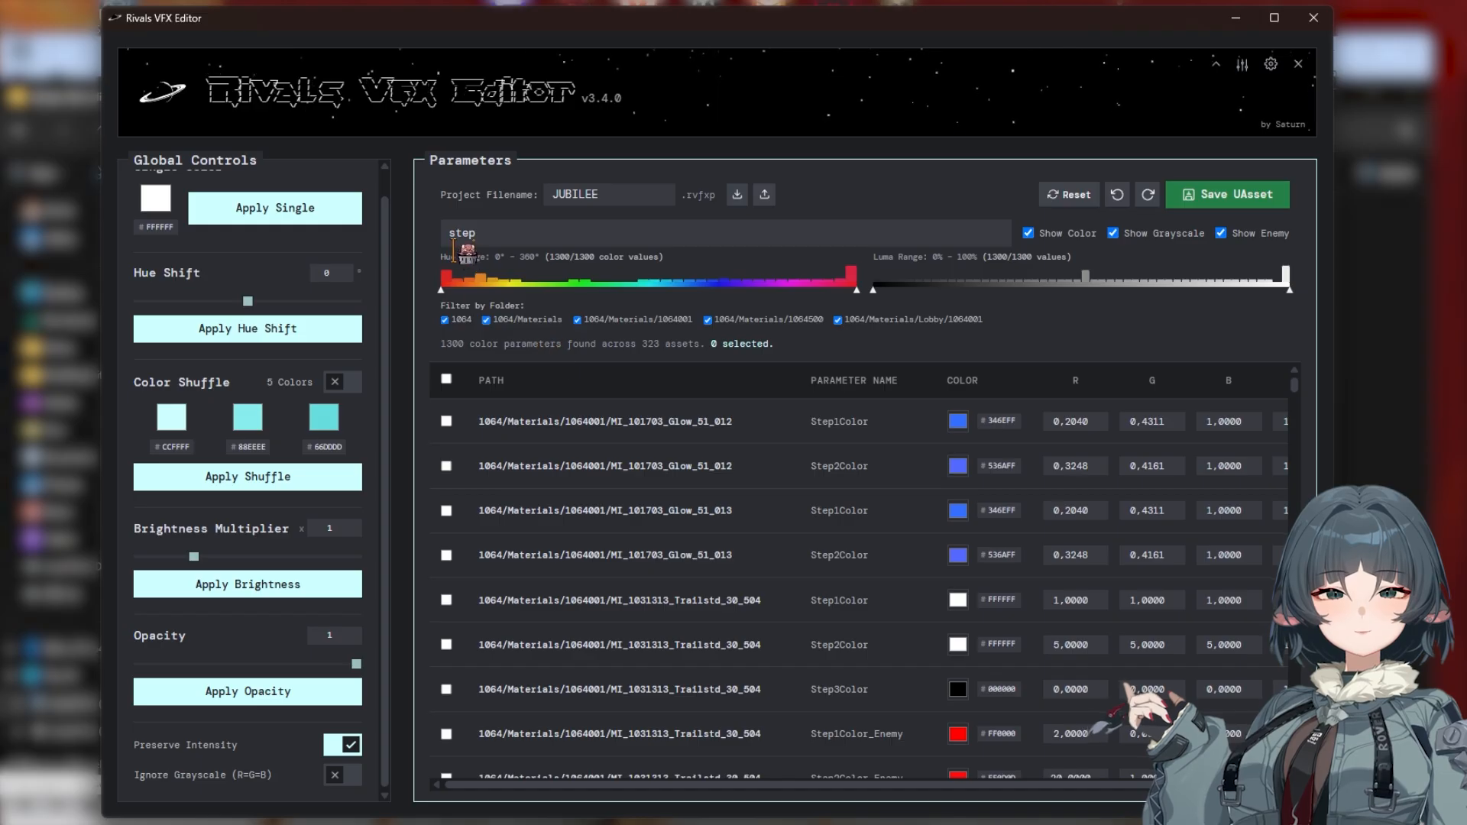
Change the name filter to "-step" to exclude the step parameters.
double_click(461, 234)
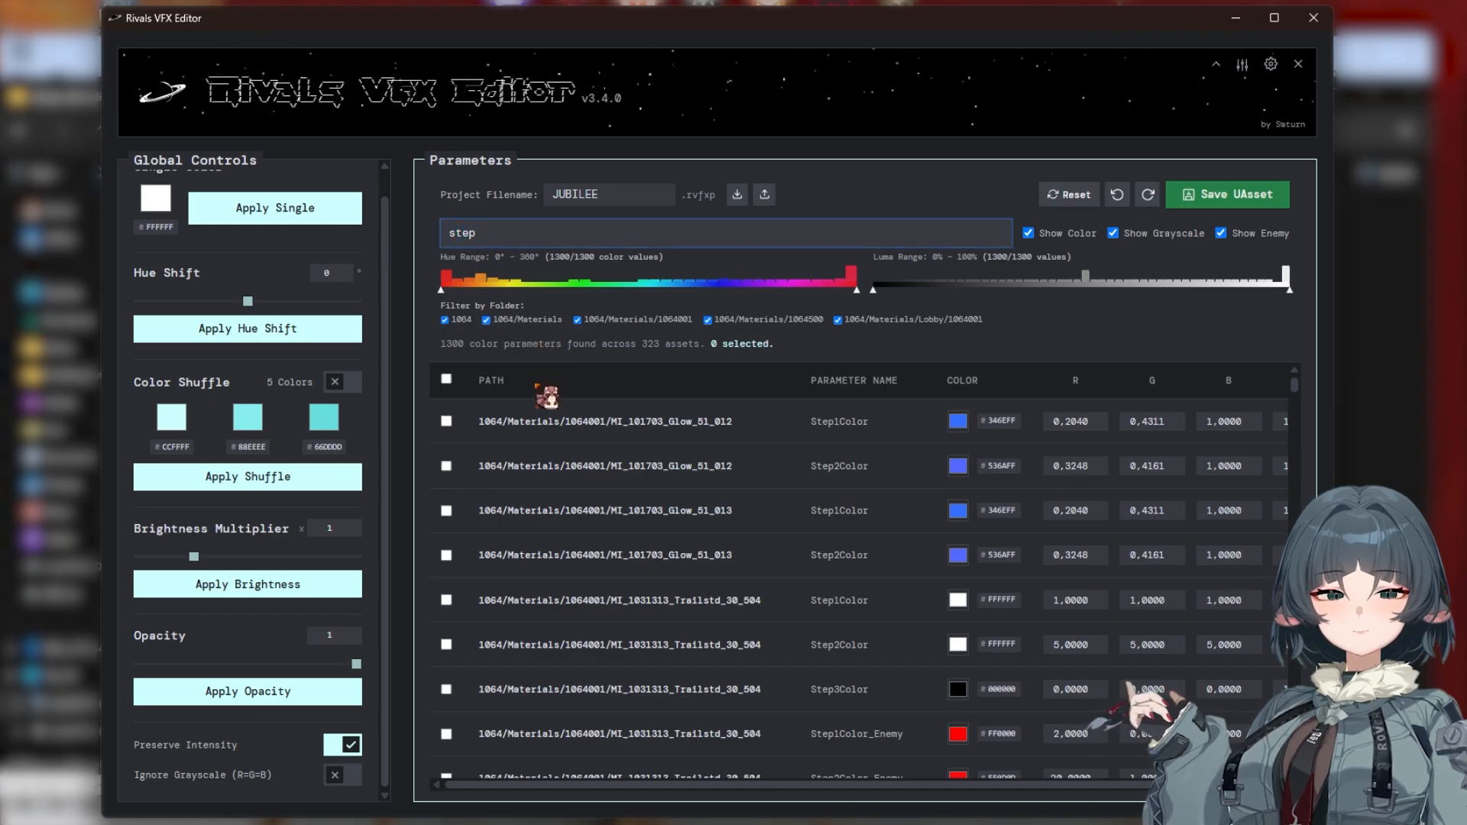
text(-)
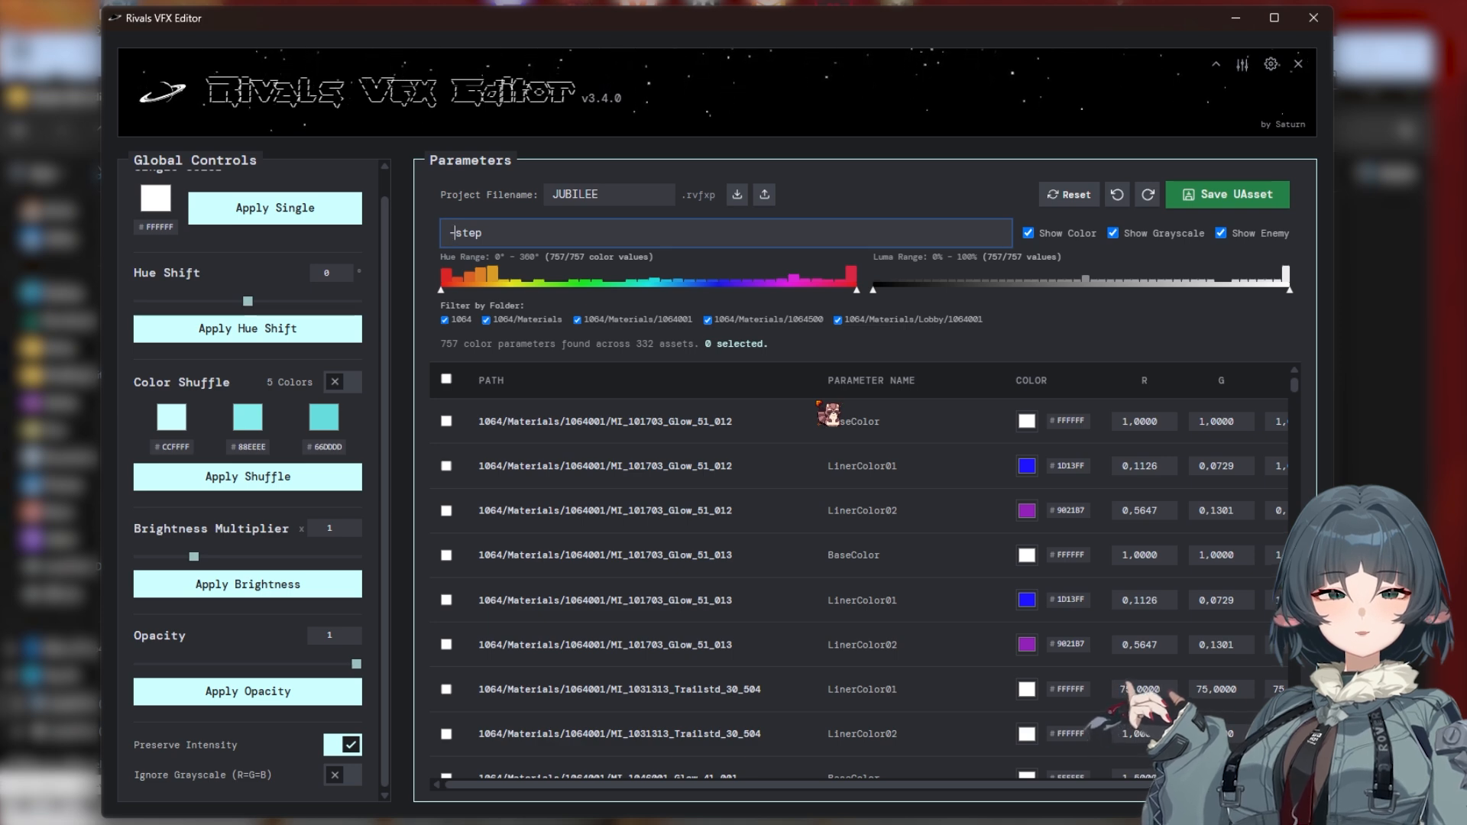
Try narrowing the hue range to 71°–155° and raising the luma range's lower limit, resetting each range.
click(859, 288)
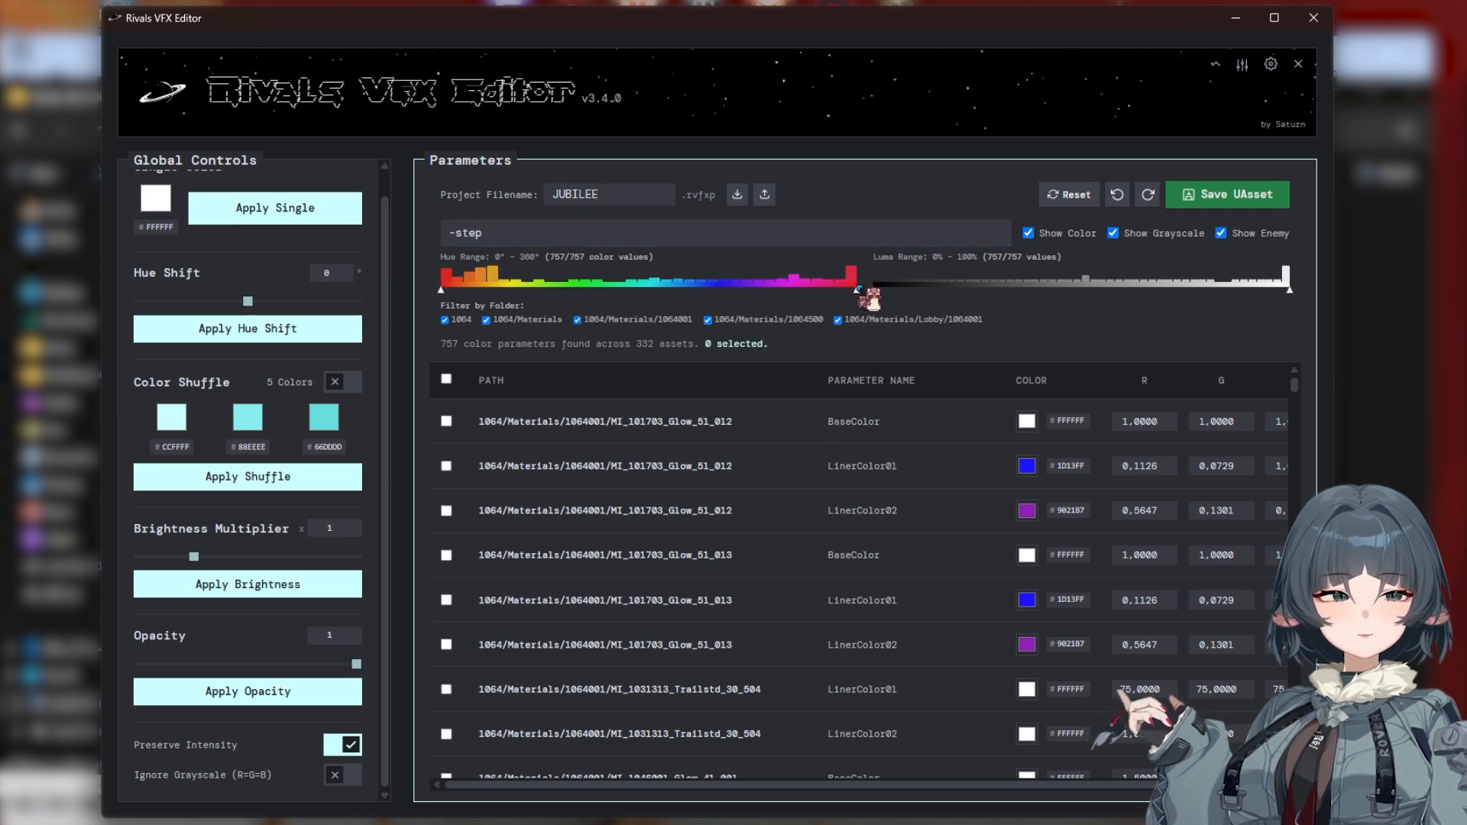
drag(861, 290, 621, 291)
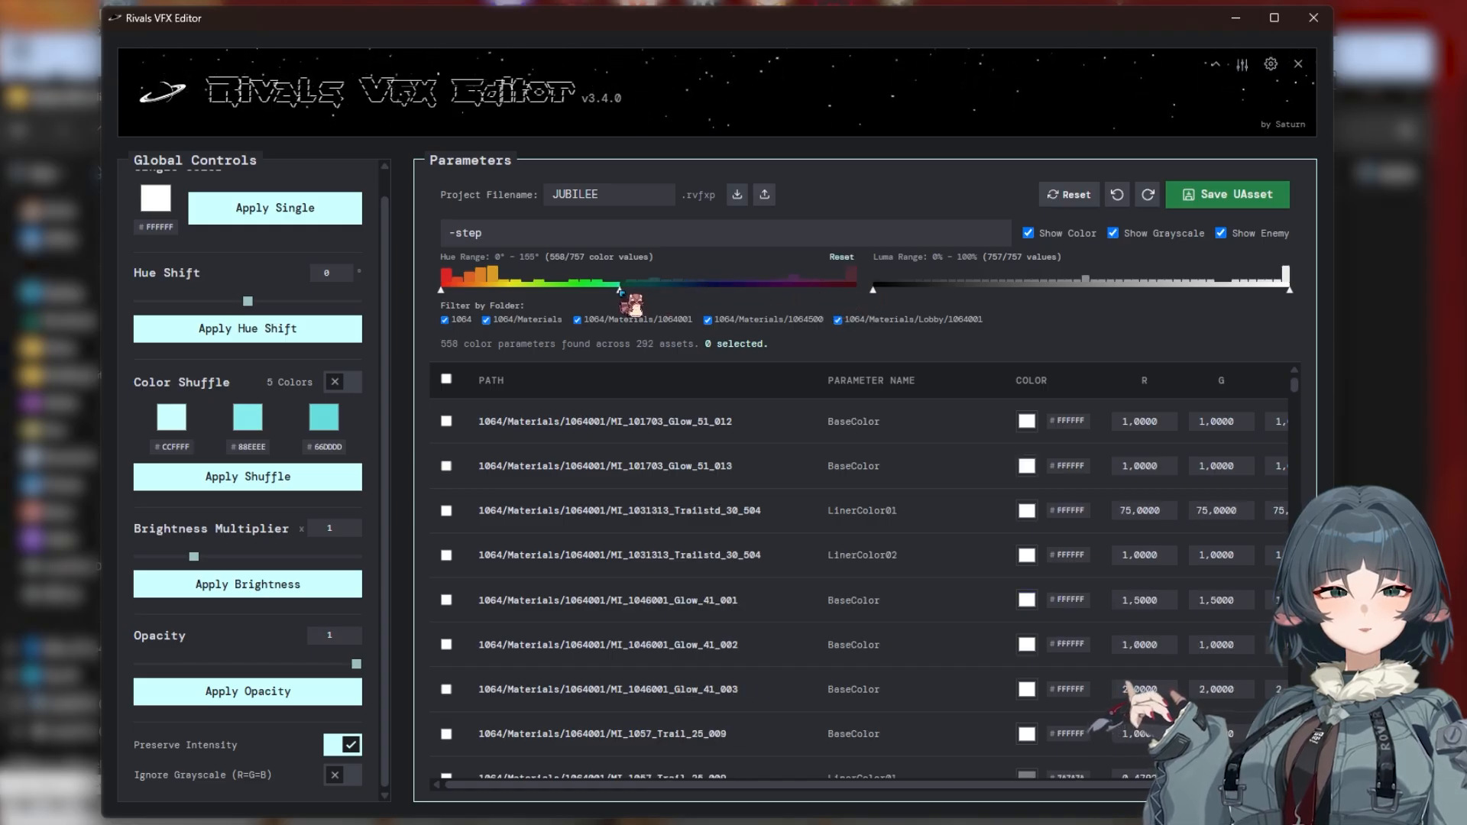
drag(441, 290, 523, 291)
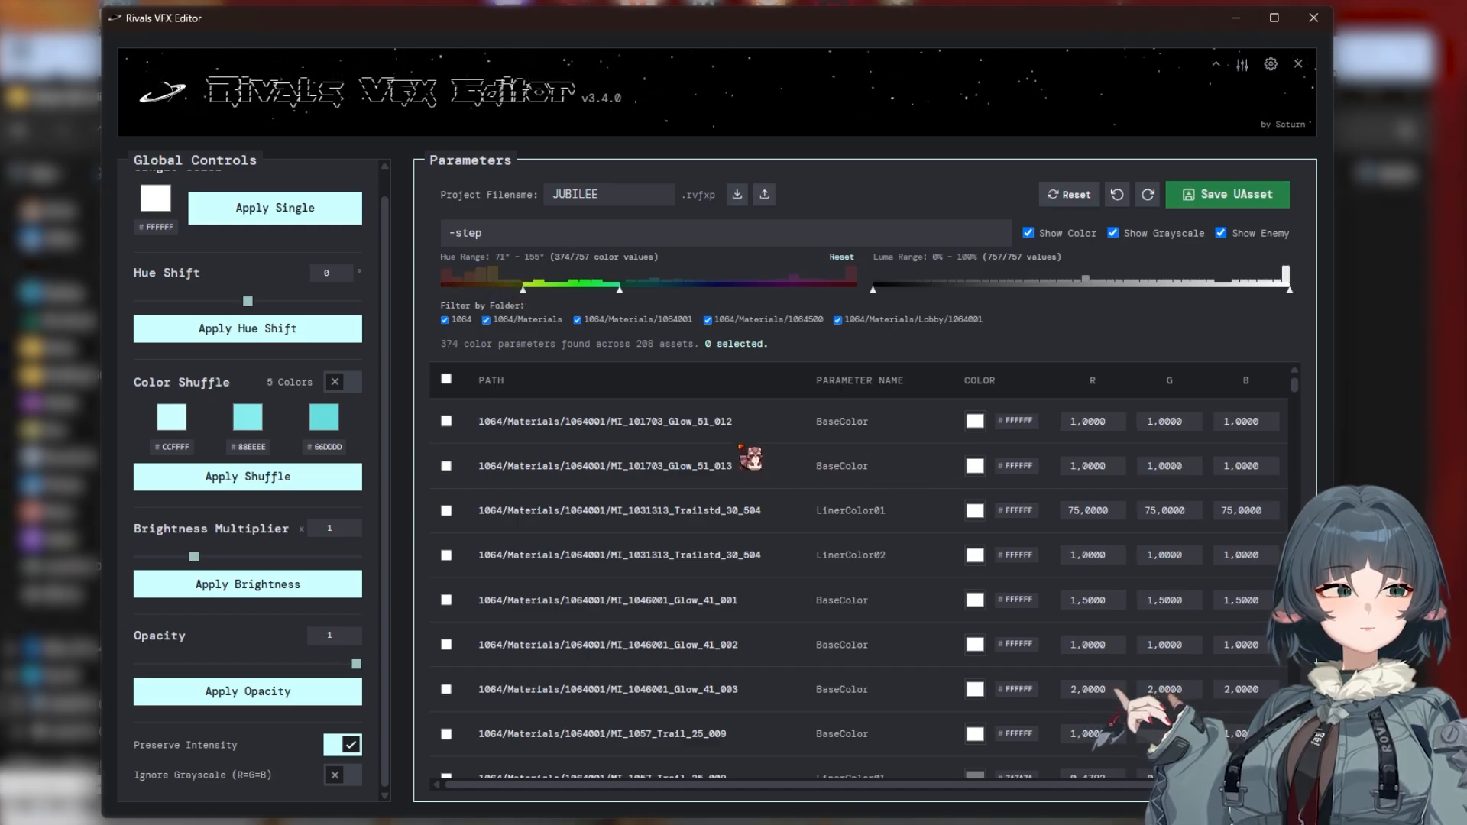
click(842, 258)
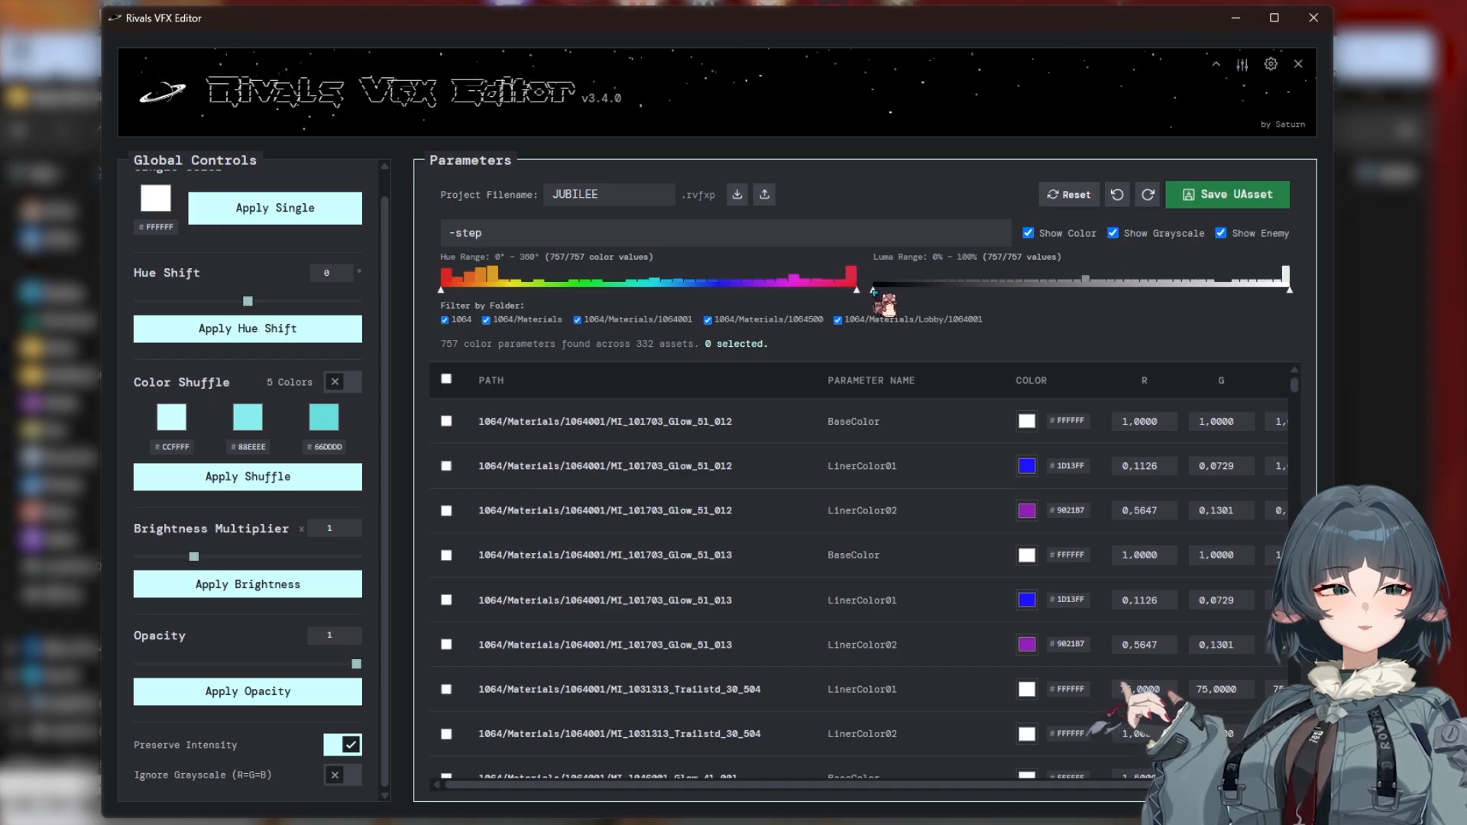
drag(875, 290, 1264, 288)
click(1276, 258)
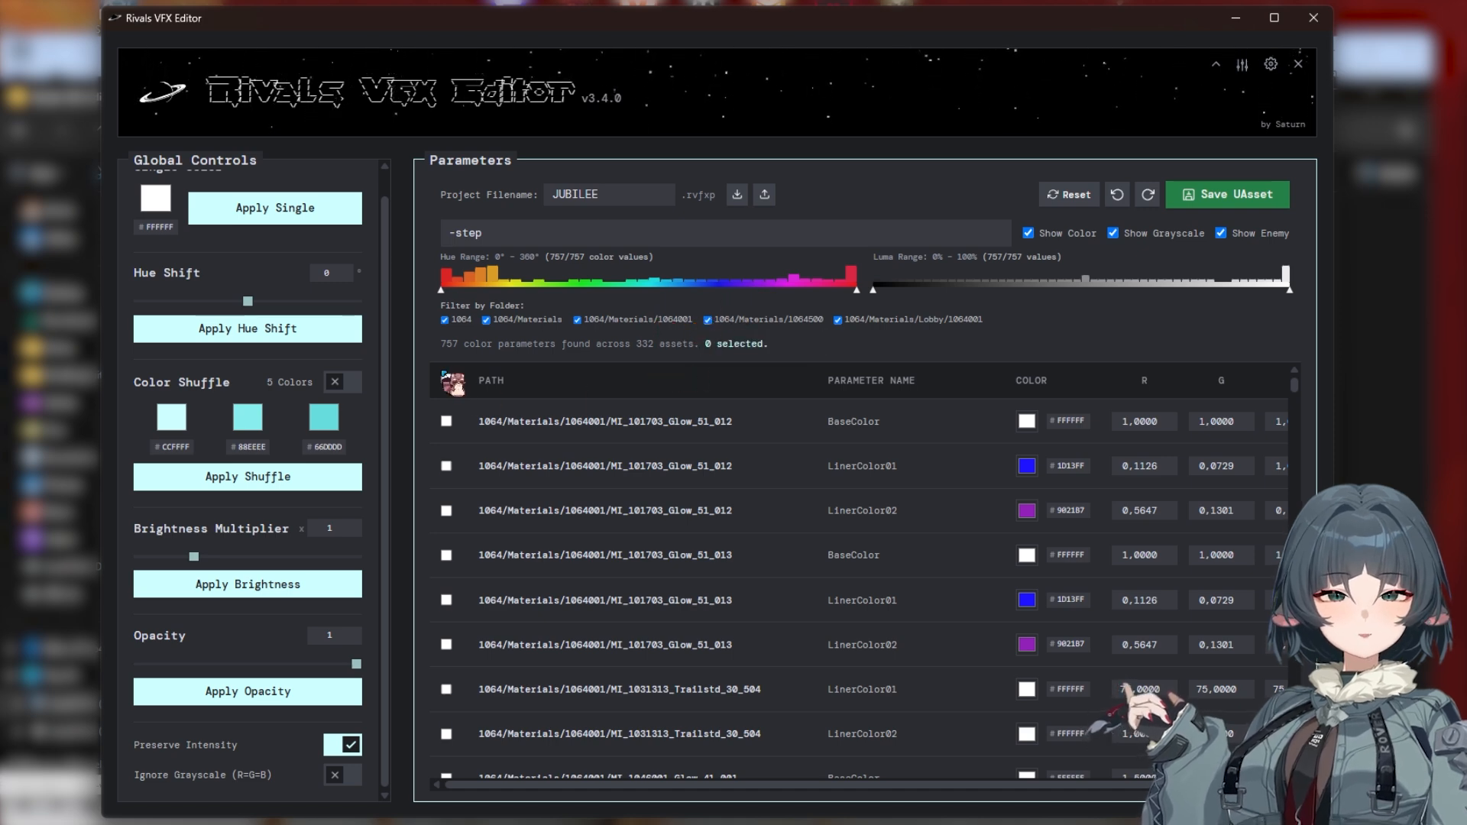
Select all parameters in the filtered list and set the first Color Shuffle color to dark red 570F16.
click(446, 379)
click(178, 421)
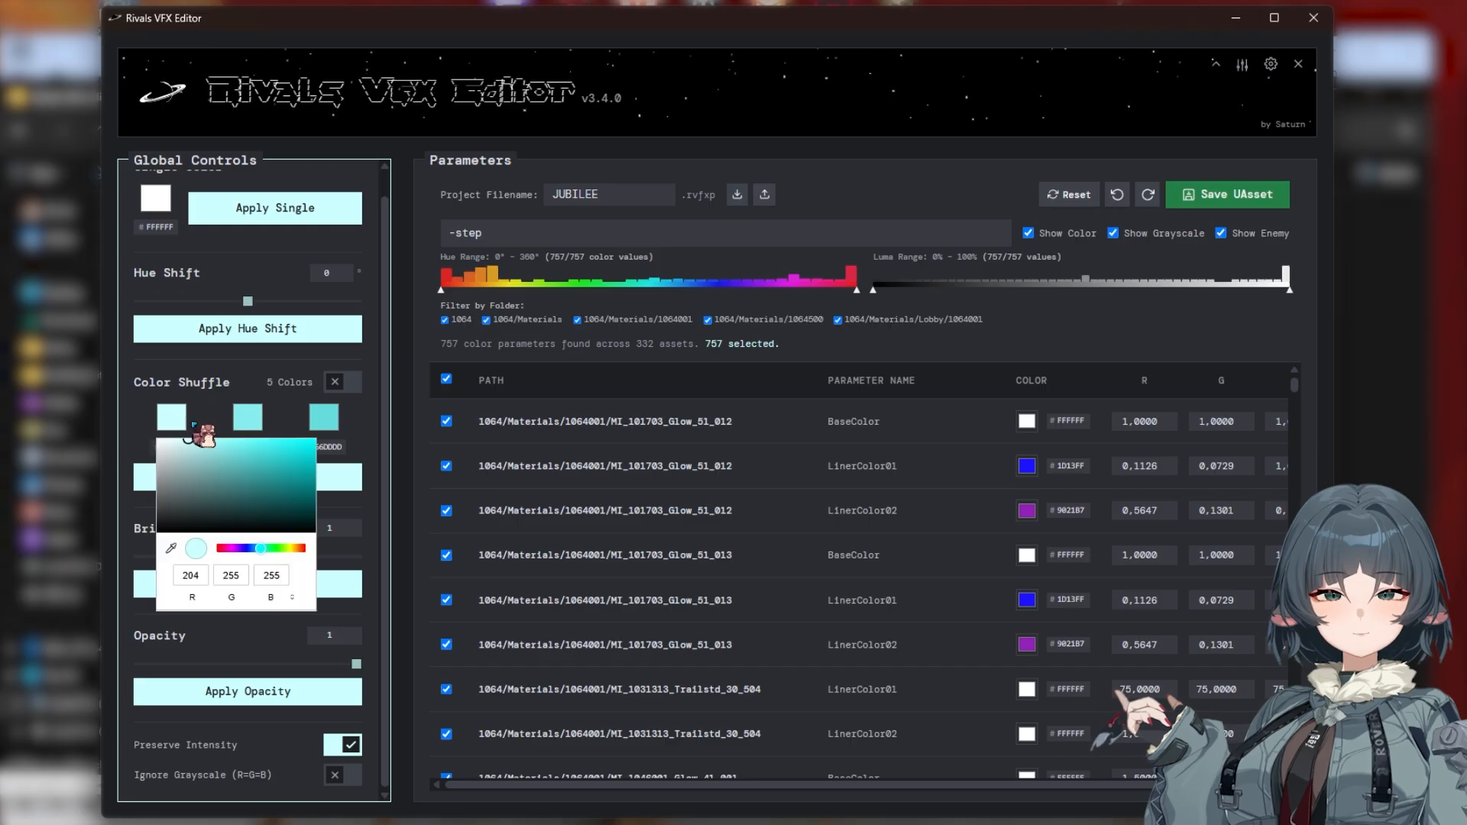
click(219, 547)
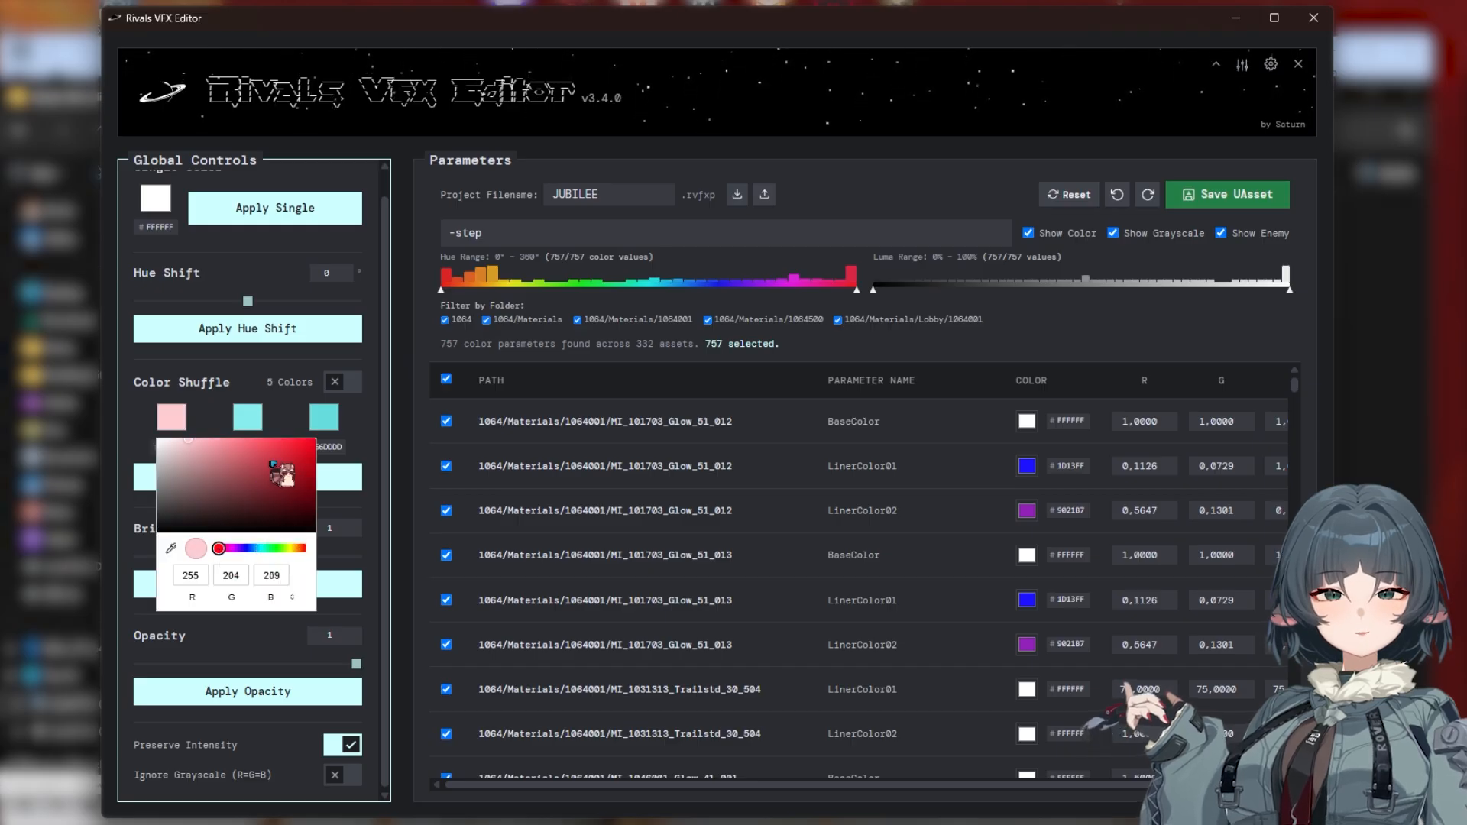
click(300, 469)
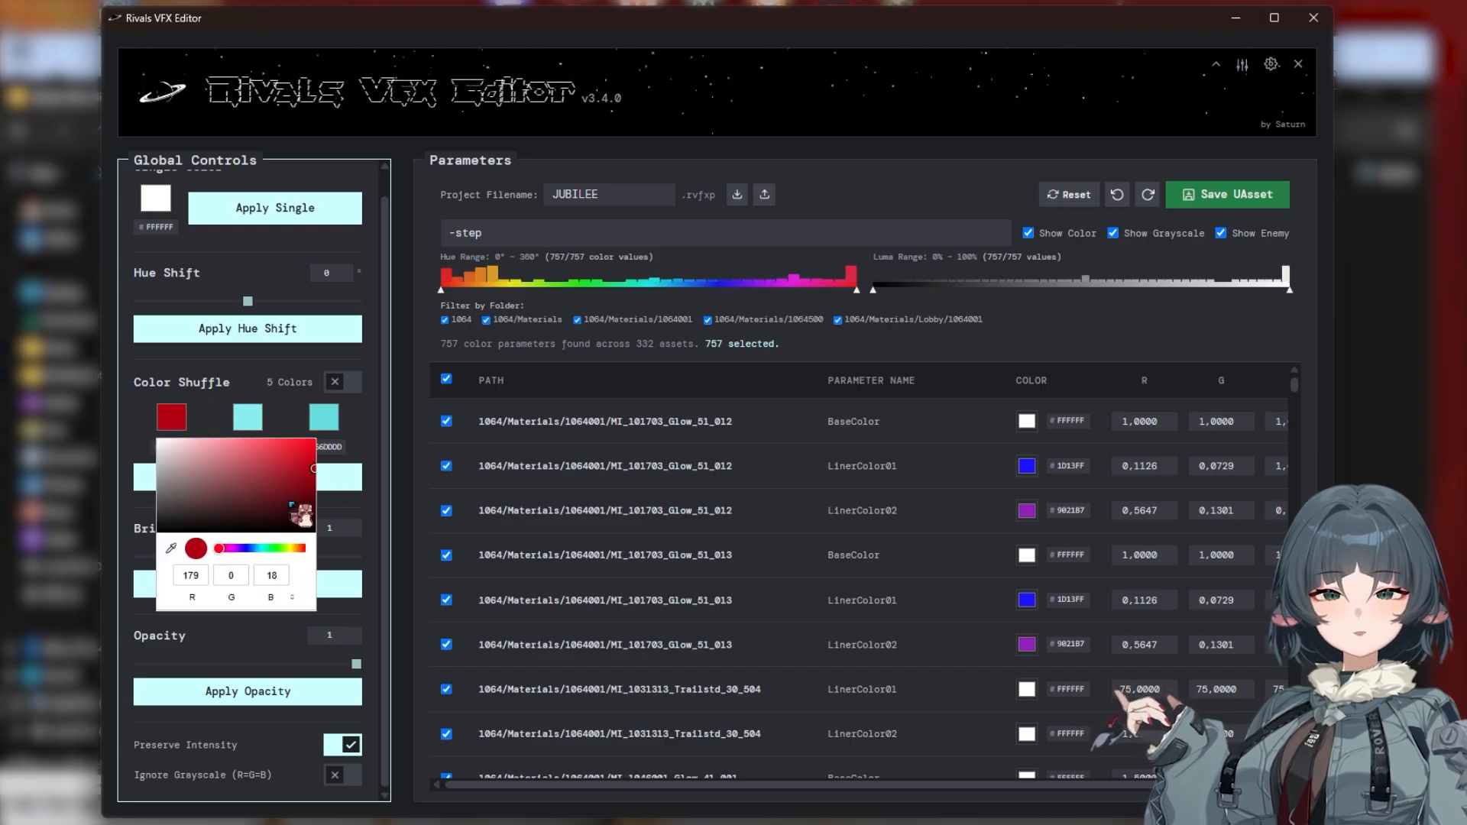
click(288, 502)
Set the second Color Shuffle color to a very dark maroon.
click(248, 416)
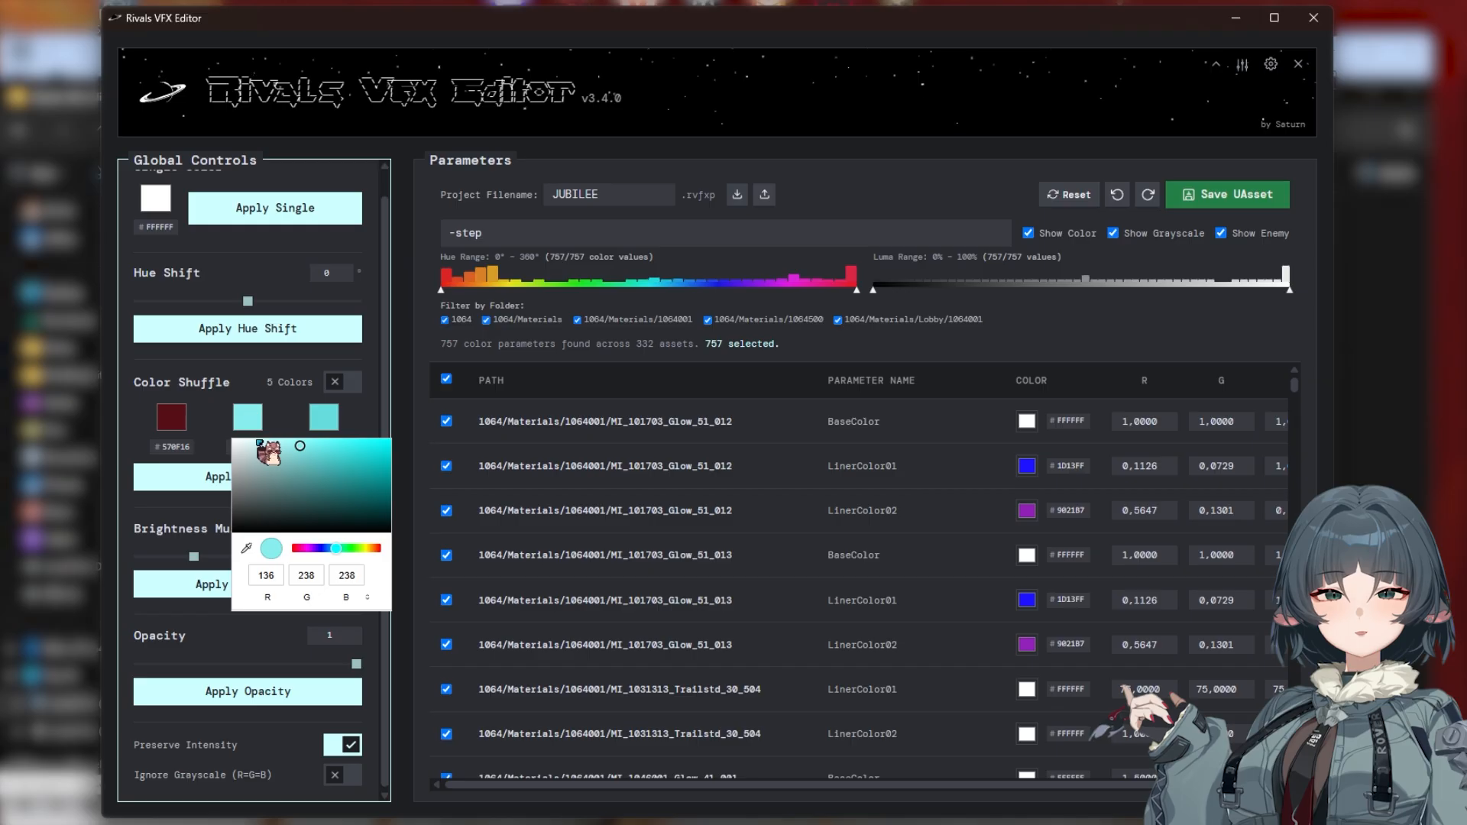
click(283, 525)
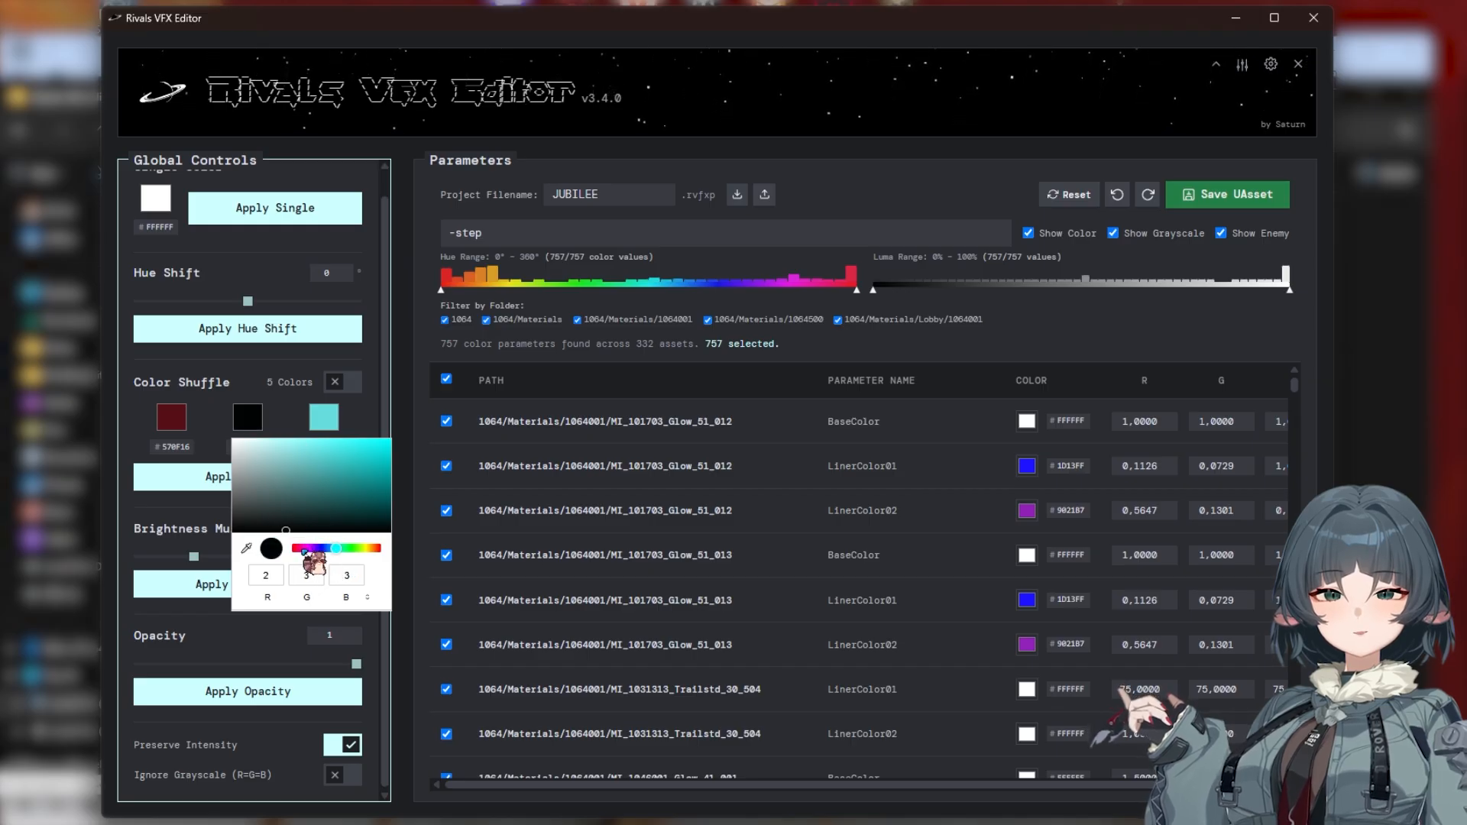
click(297, 548)
mouse_move(342, 525)
mouse_down()
mouse_move(389, 527)
mouse_move(361, 510)
mouse_up()
Set the third Color Shuffle color to crimson 6C0E26 (RGB 108, 14, 38).
click(333, 422)
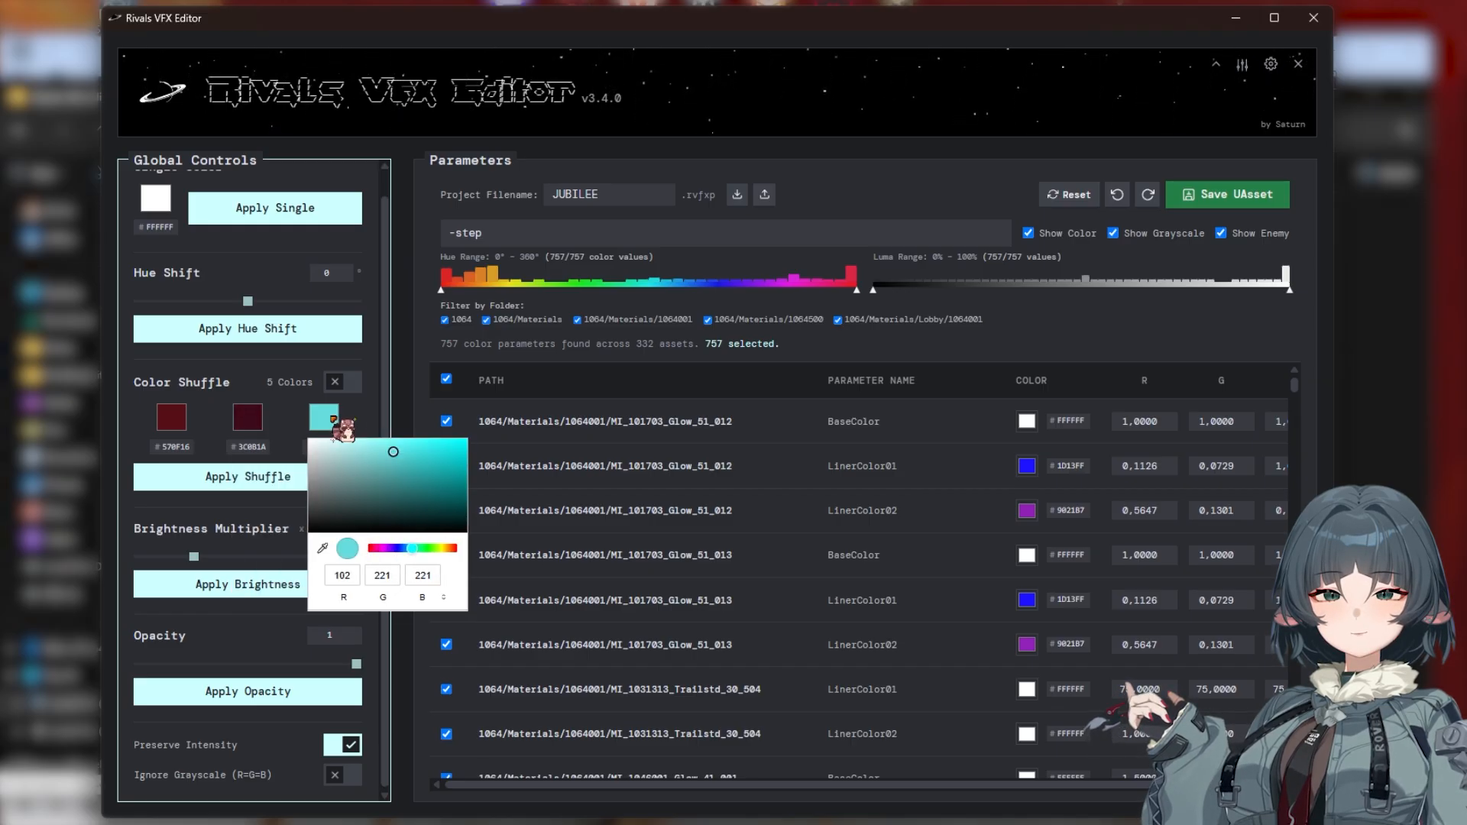
click(375, 548)
click(447, 497)
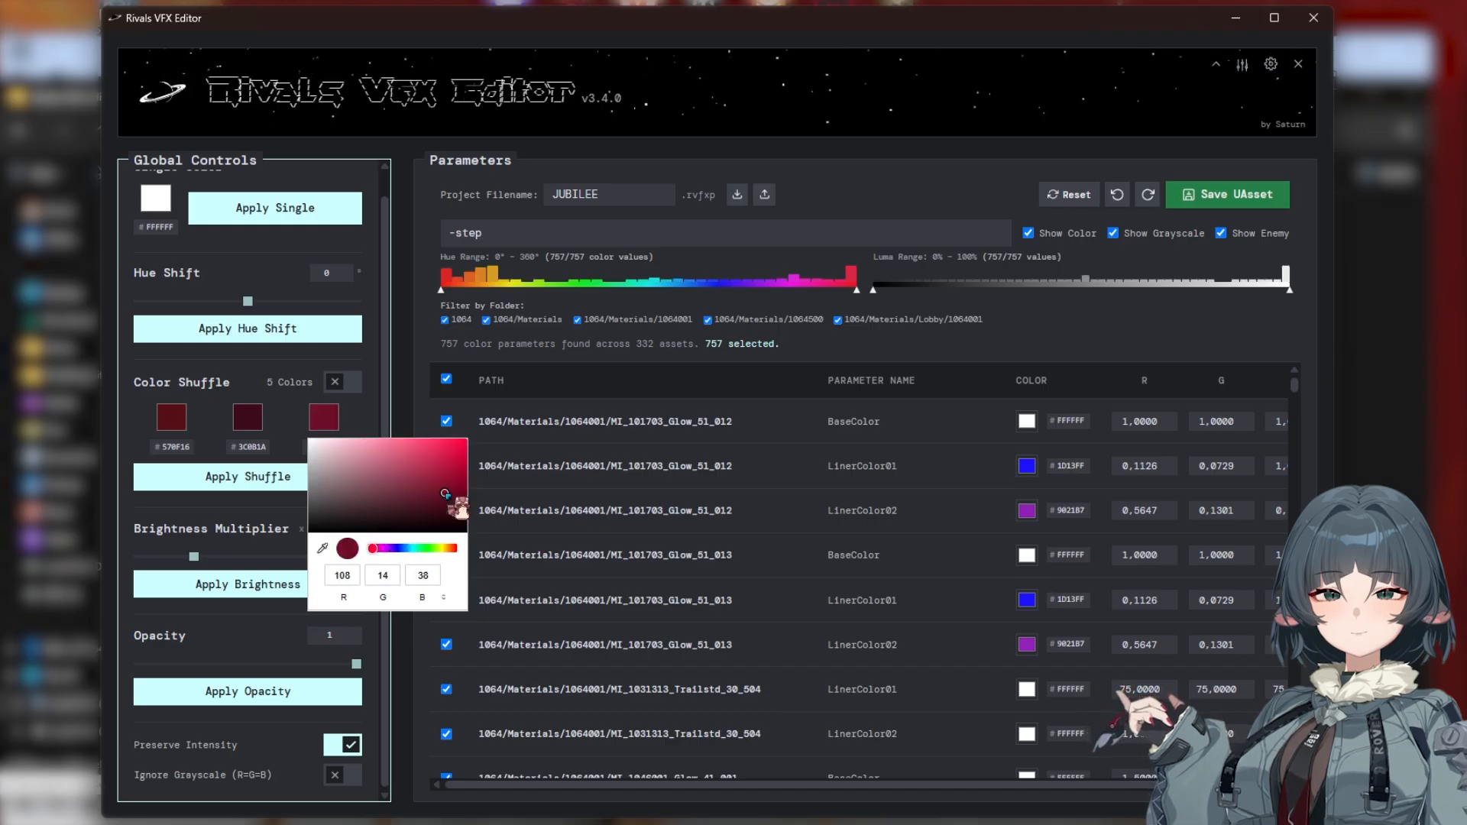
click(364, 413)
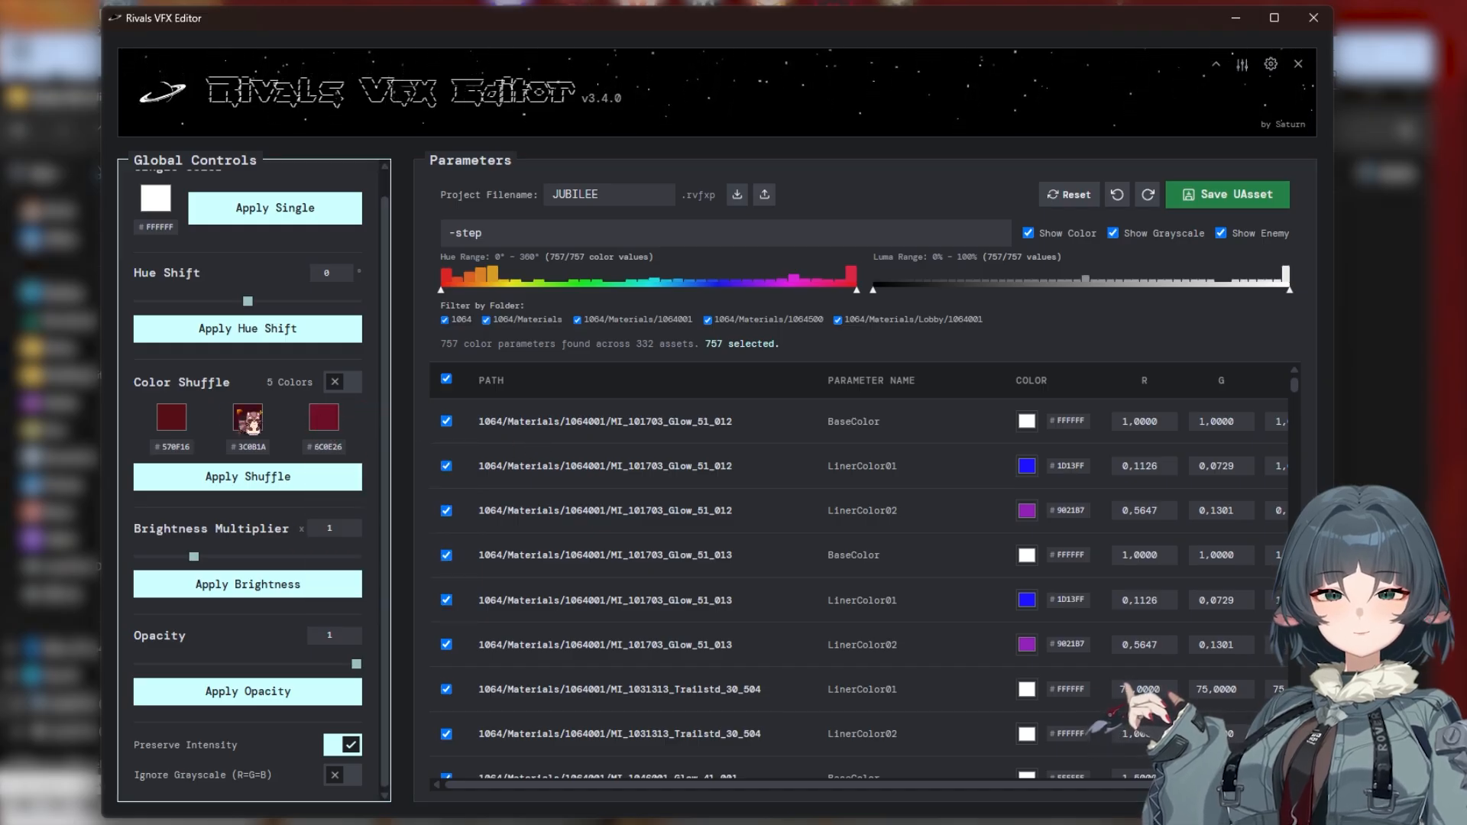
Enable the five-color shuffle and set the fourth color to a medium pink and the fifth to dark brown 311212.
click(345, 382)
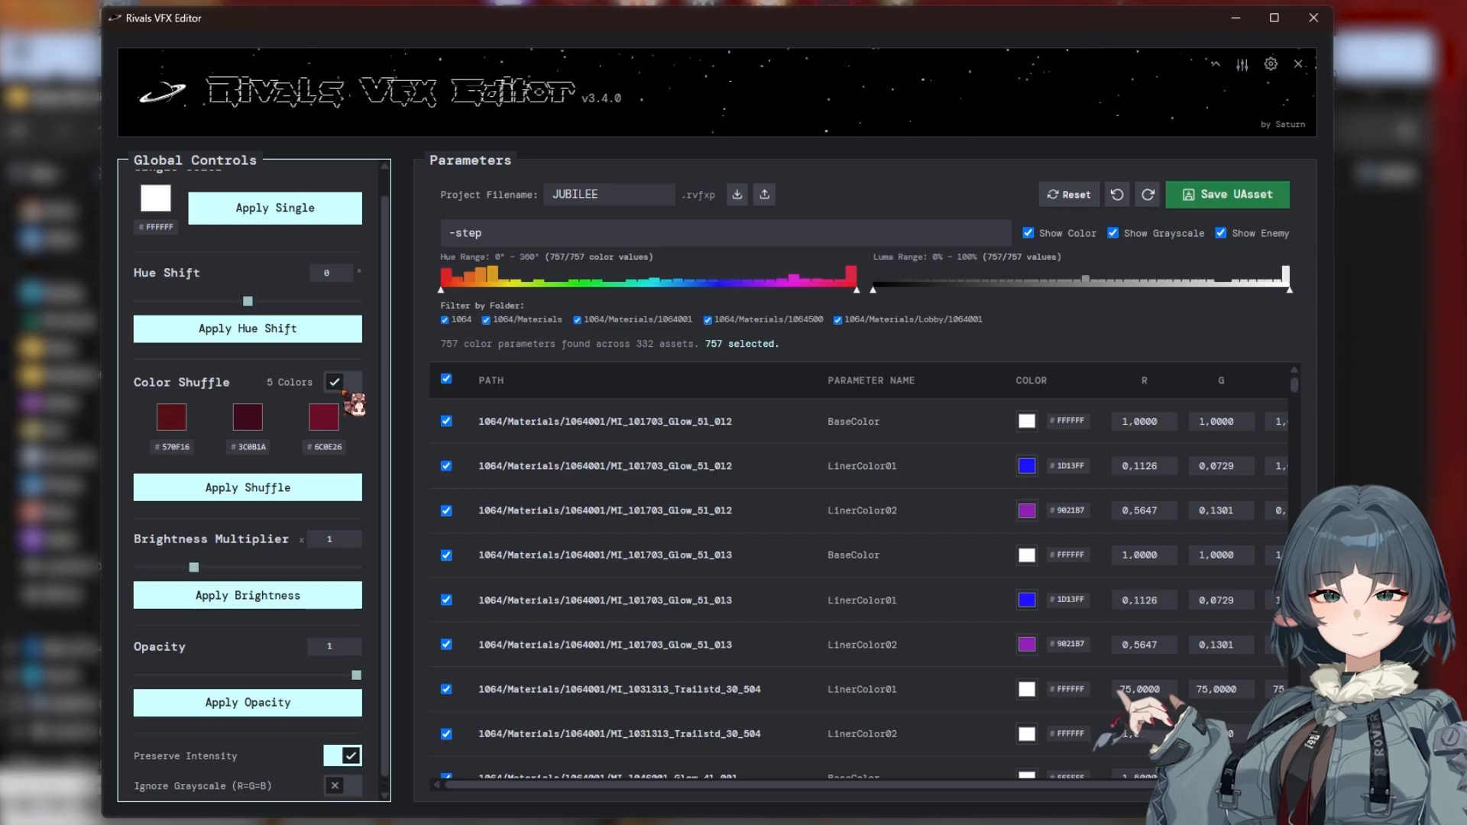
click(215, 482)
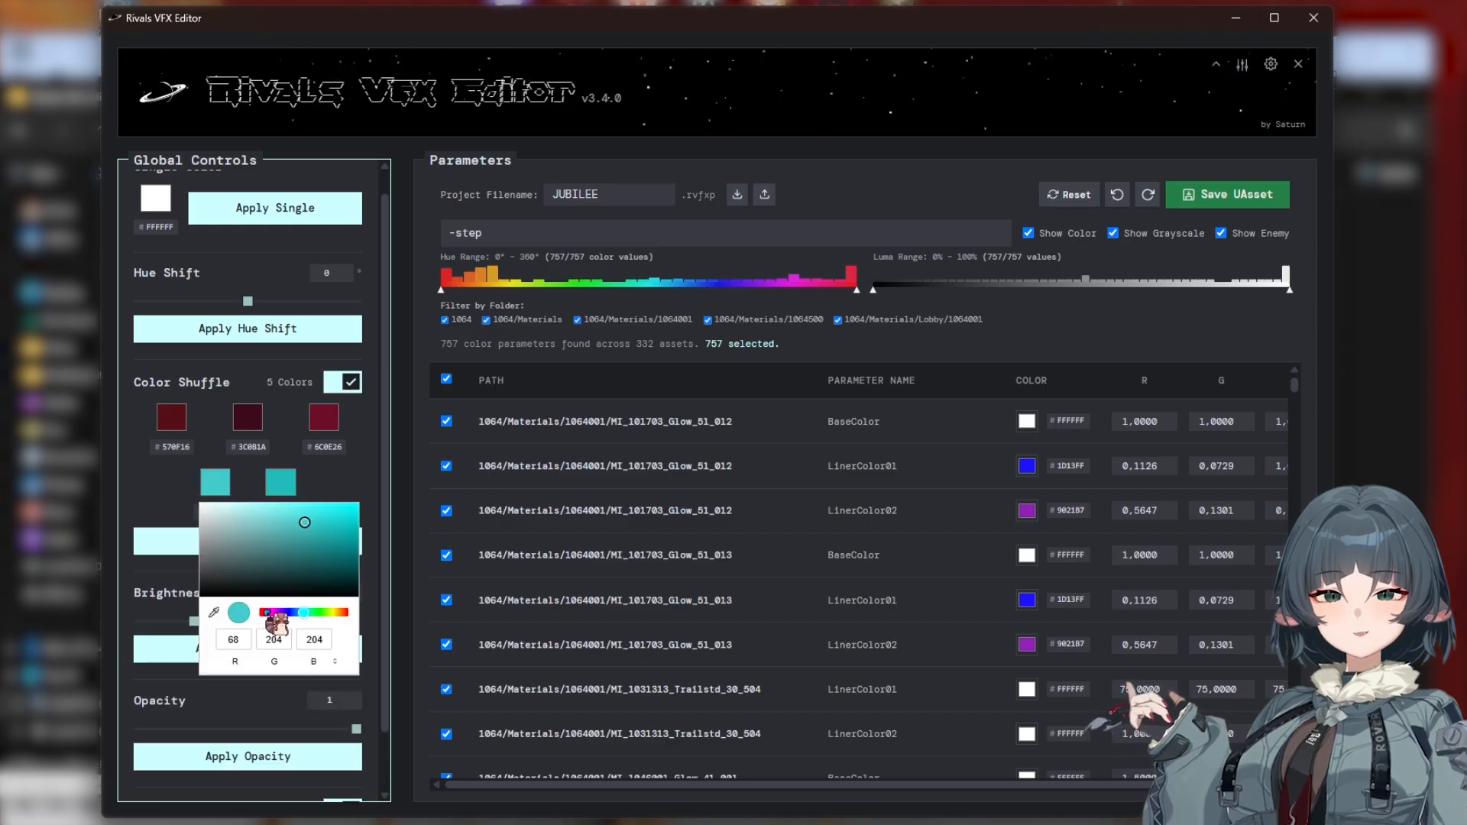
click(264, 612)
click(281, 482)
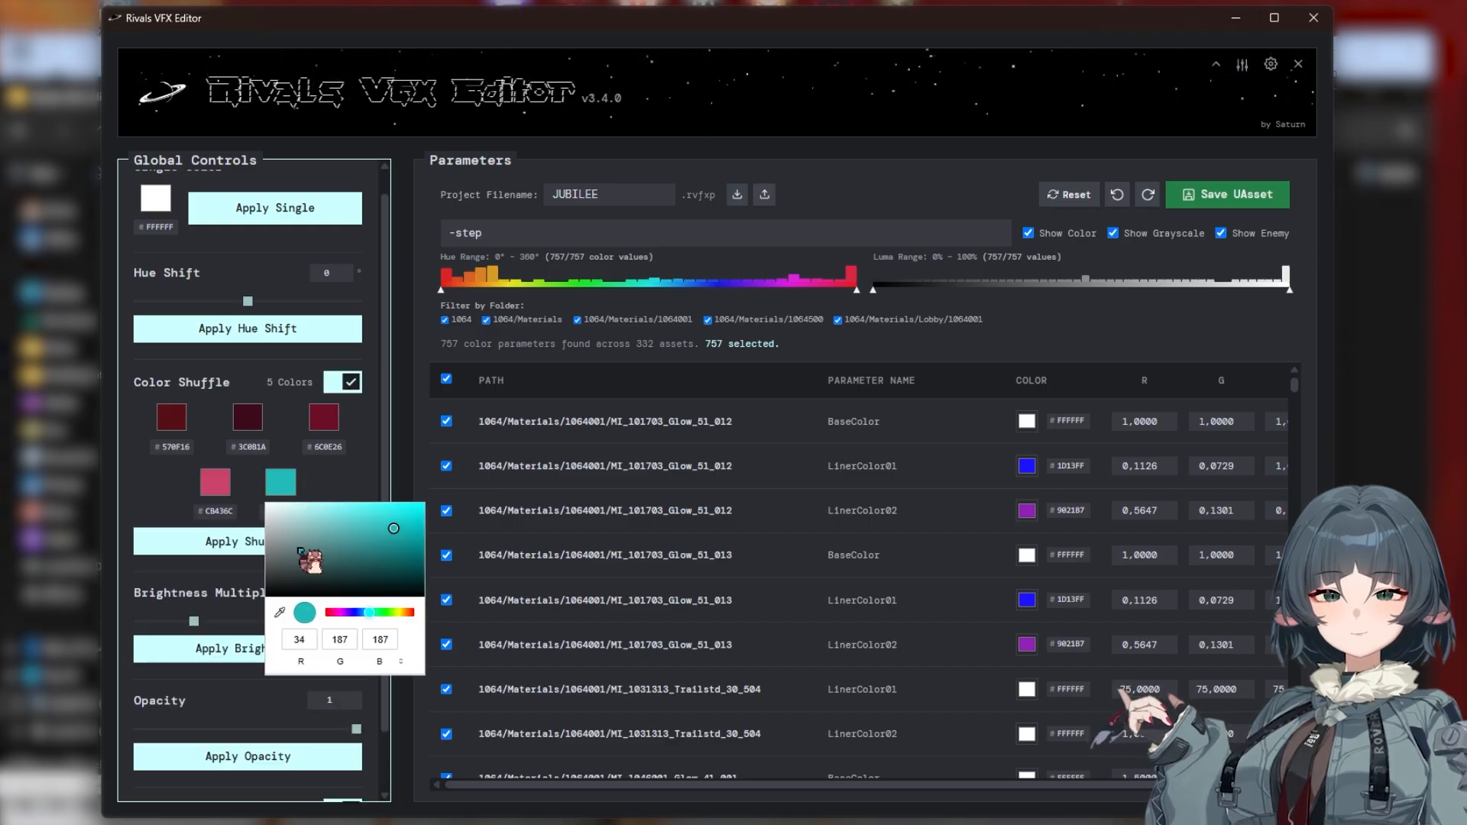
click(327, 613)
click(364, 583)
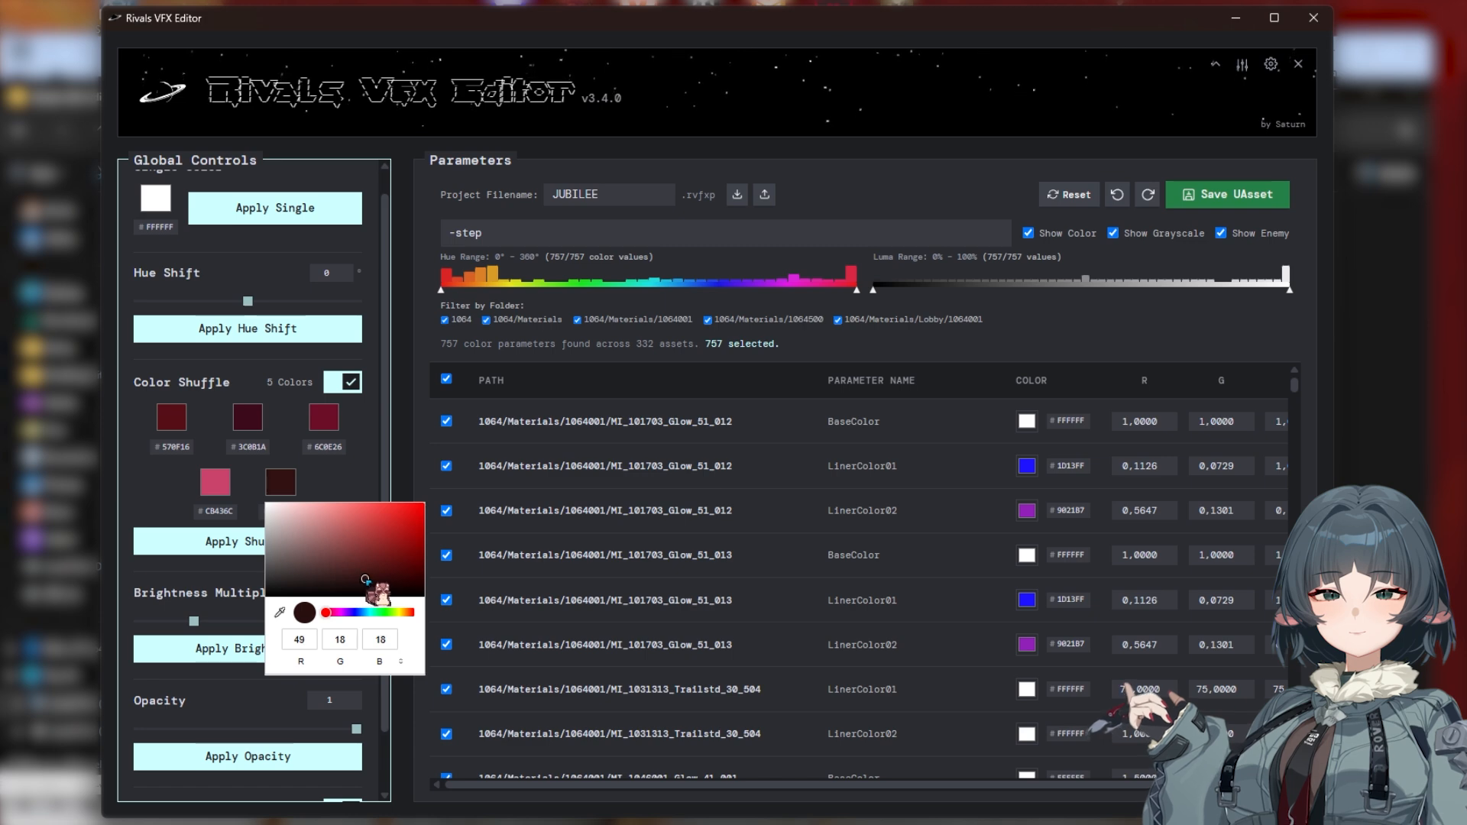
click(366, 497)
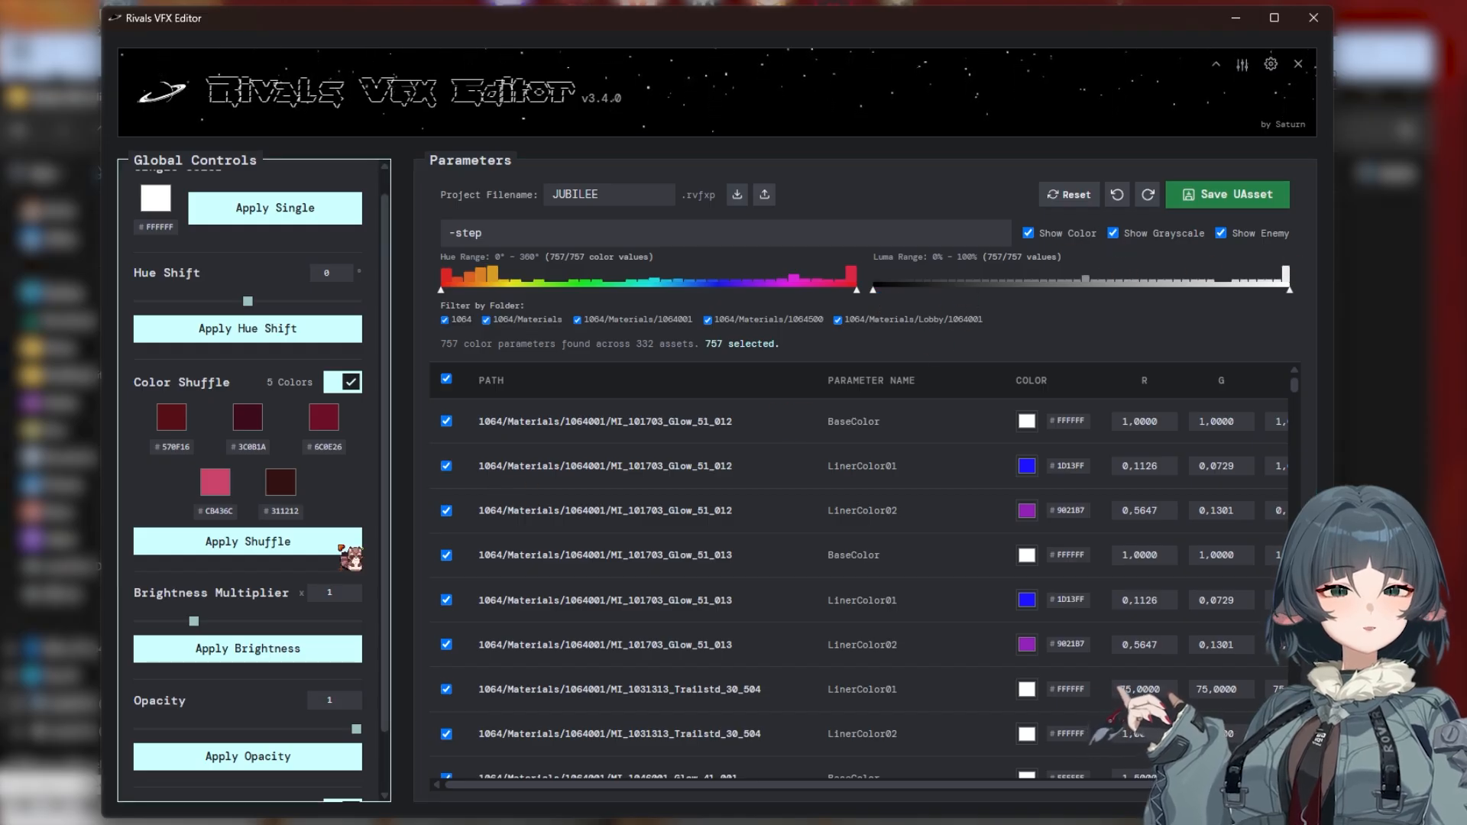
Apply the five-color shuffle to the selected parameters and multiply their brightness by 5.
scroll(507, 541, down, 8)
scroll(507, 541, up, 9)
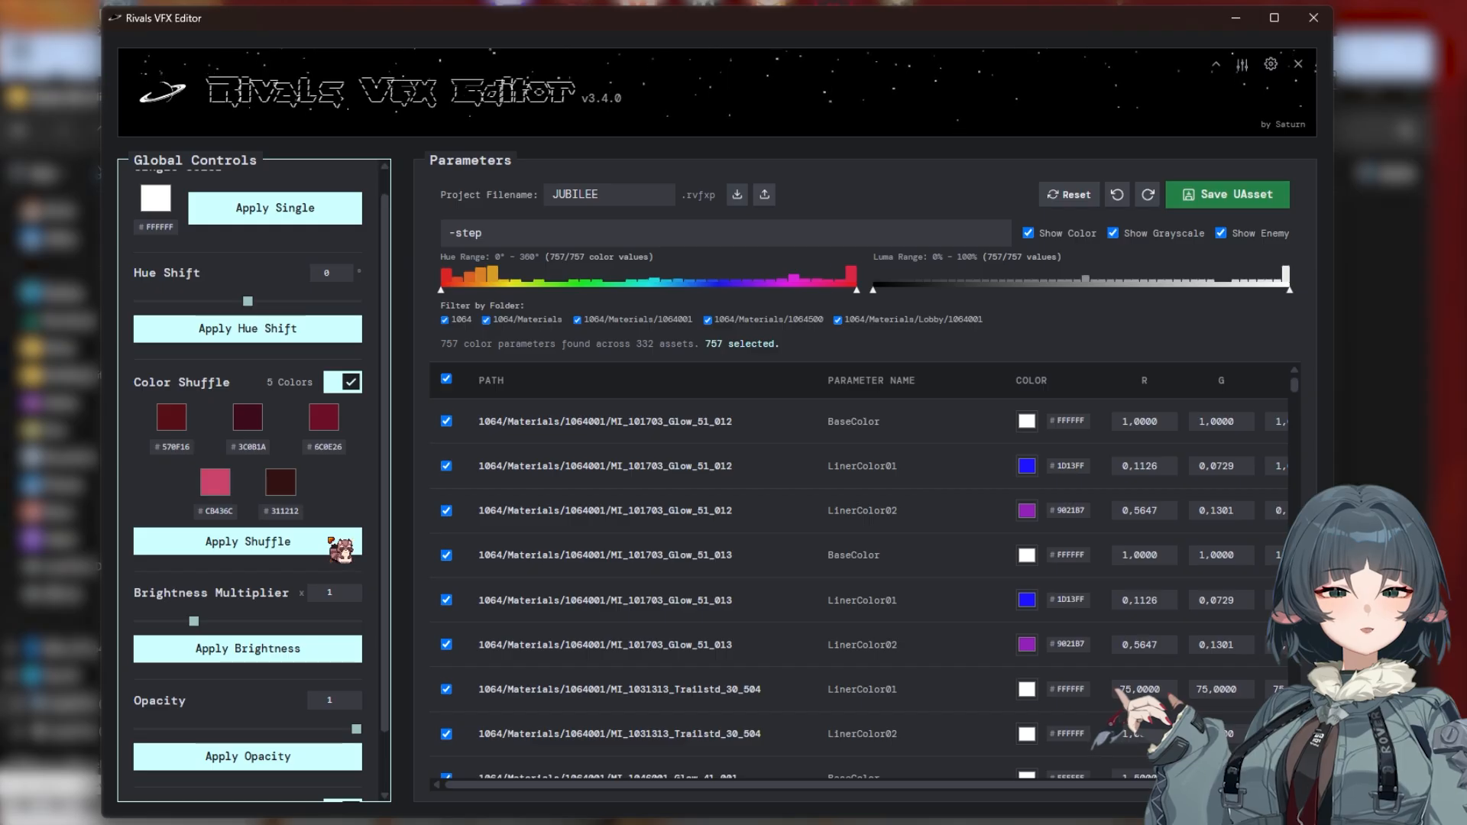
click(332, 541)
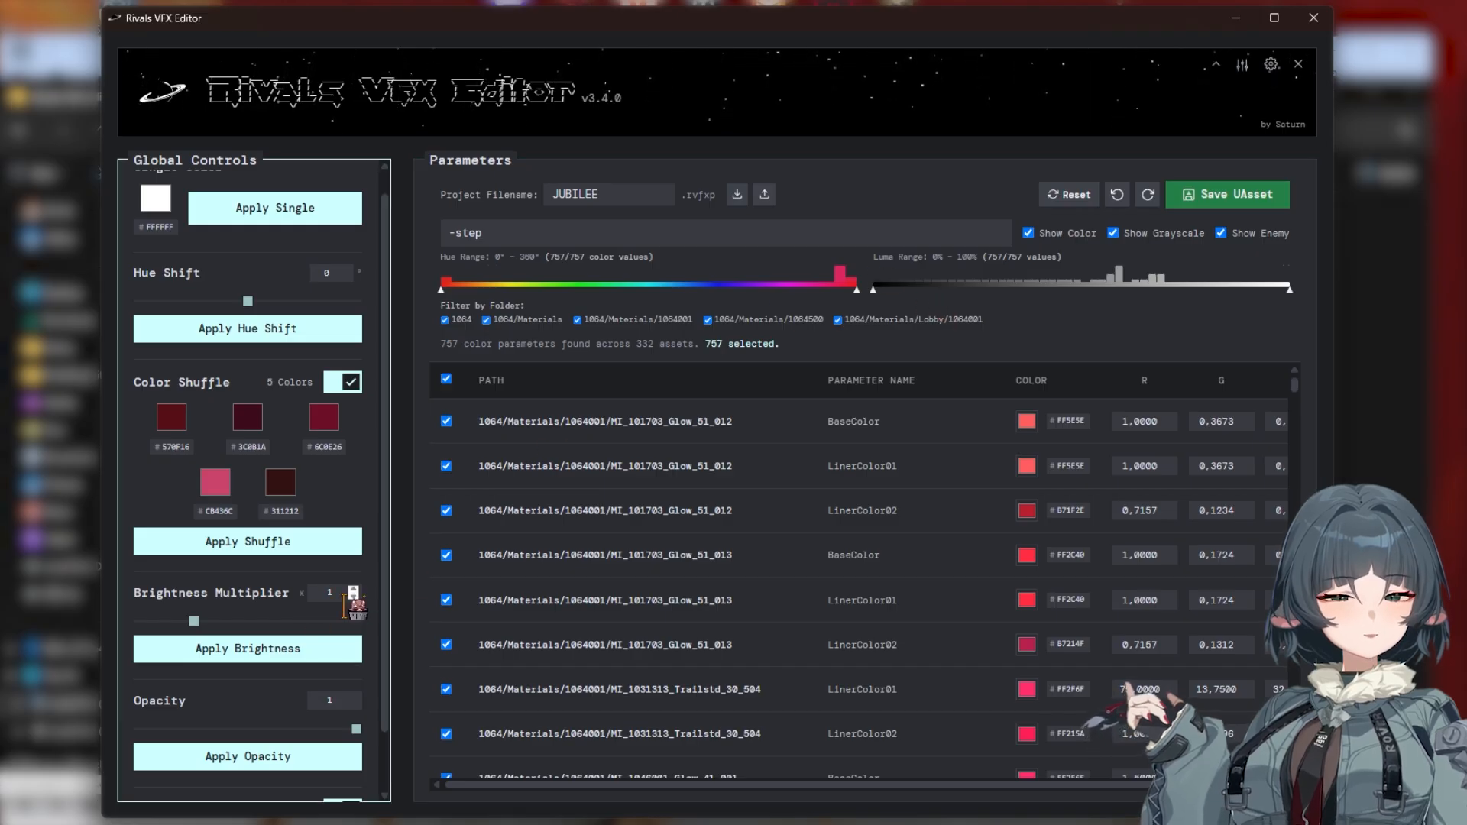
drag(339, 597, 311, 598)
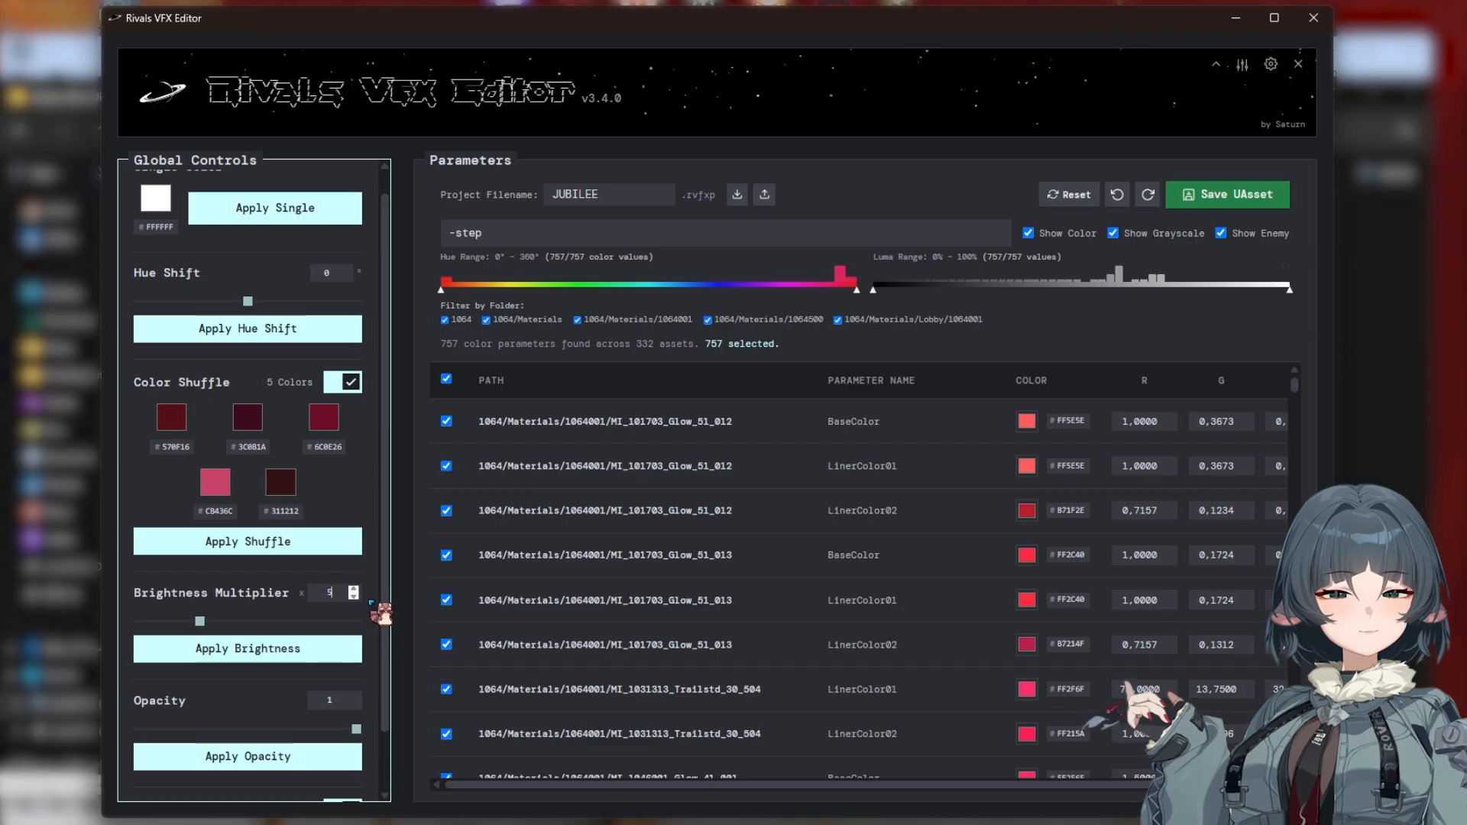
click(325, 650)
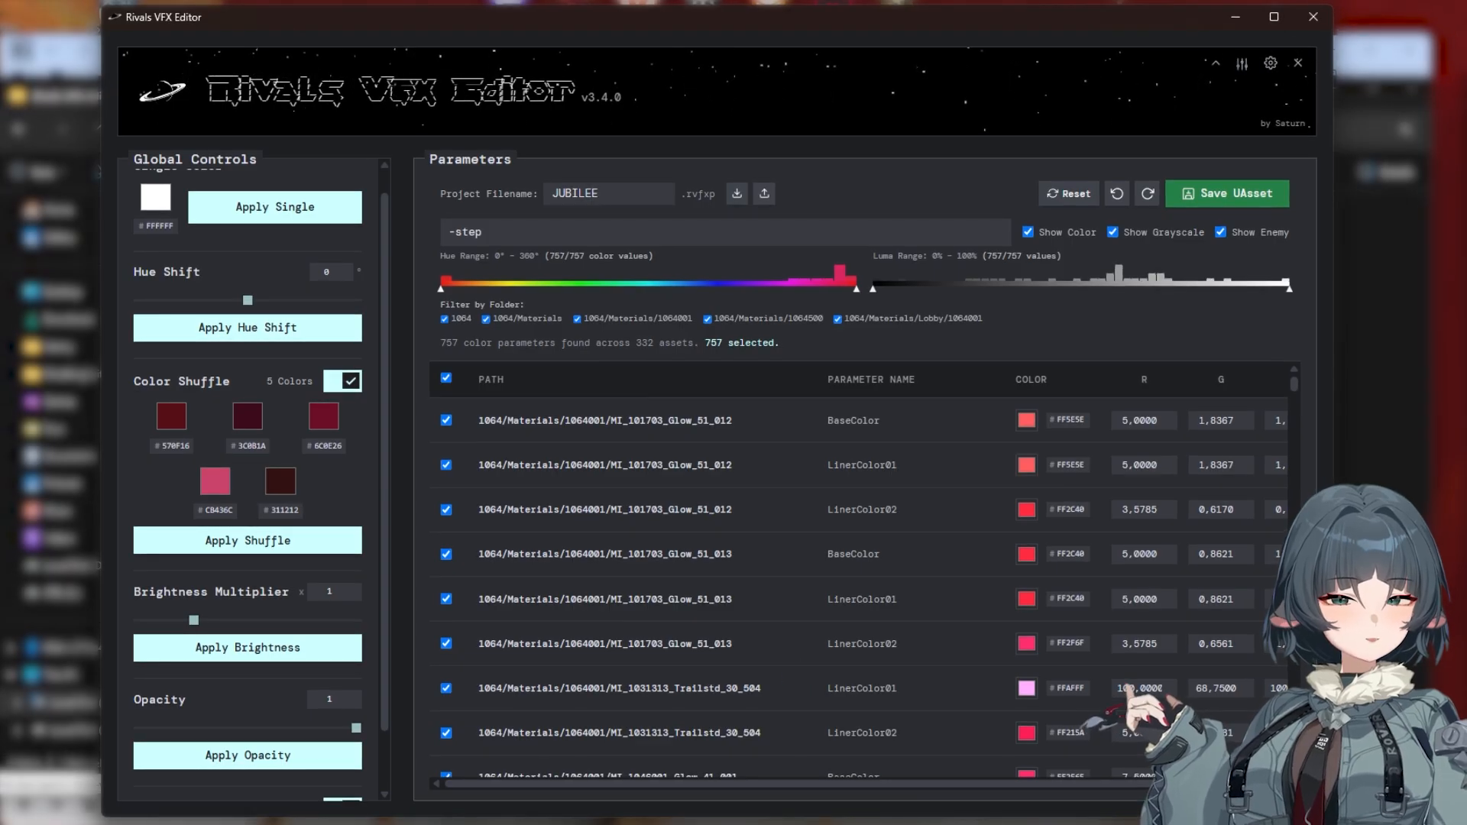
Switch to the web browser and open the Rivals VFX Database at rivals-vfx-database.vercel.app.
click(534, 822)
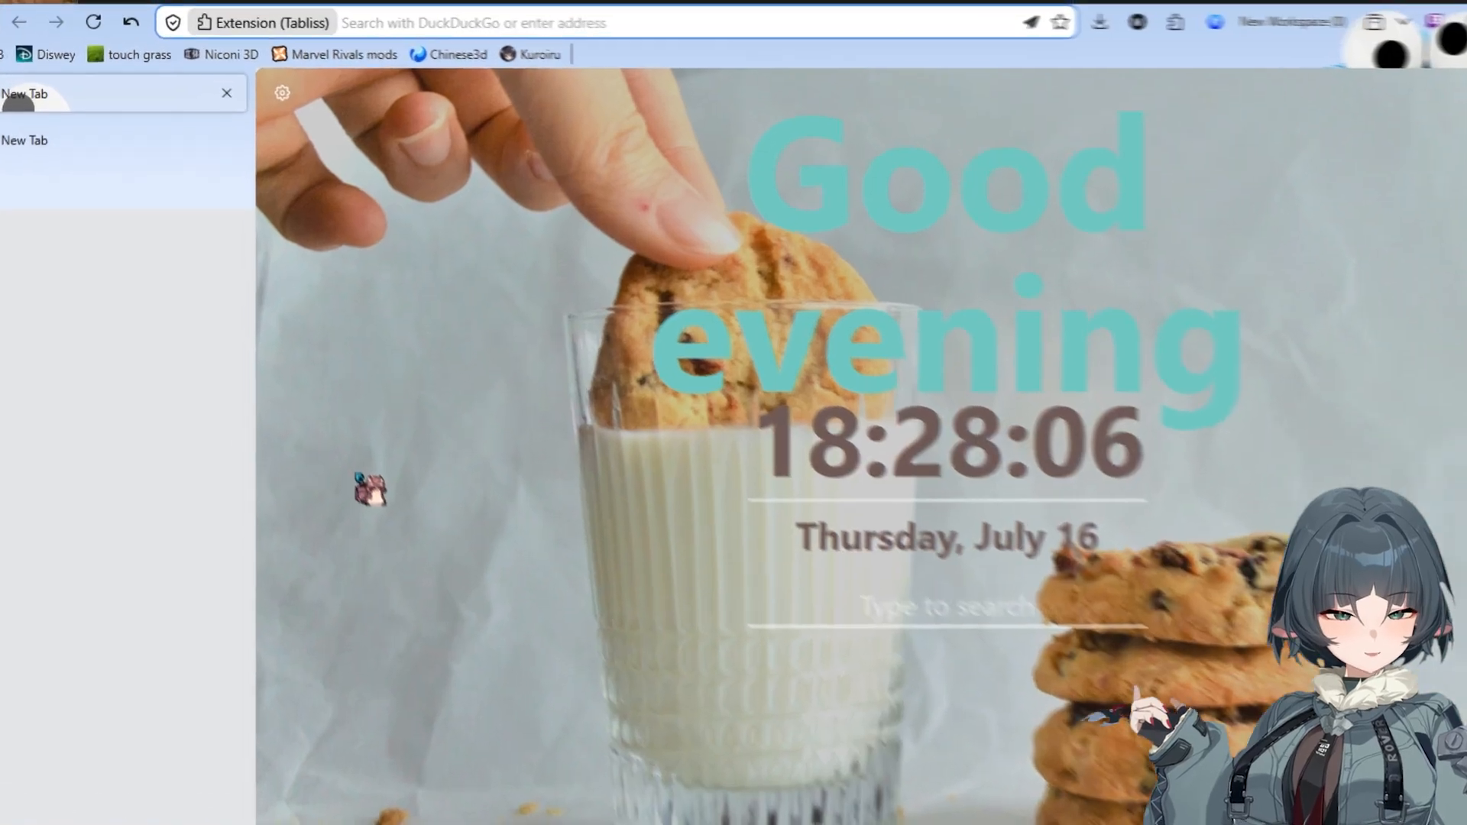
text(rival)
key(Return)
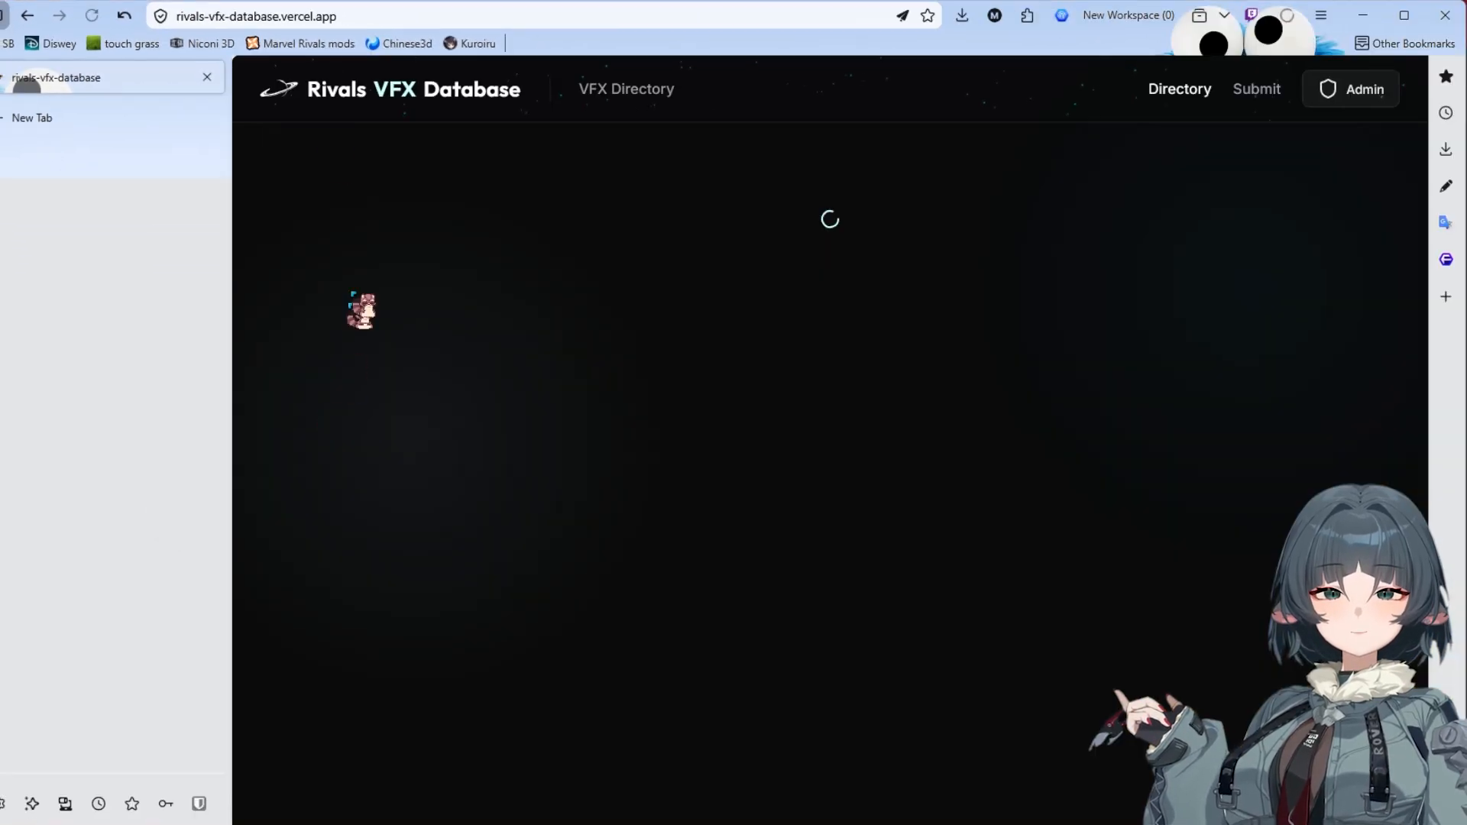
click(375, 17)
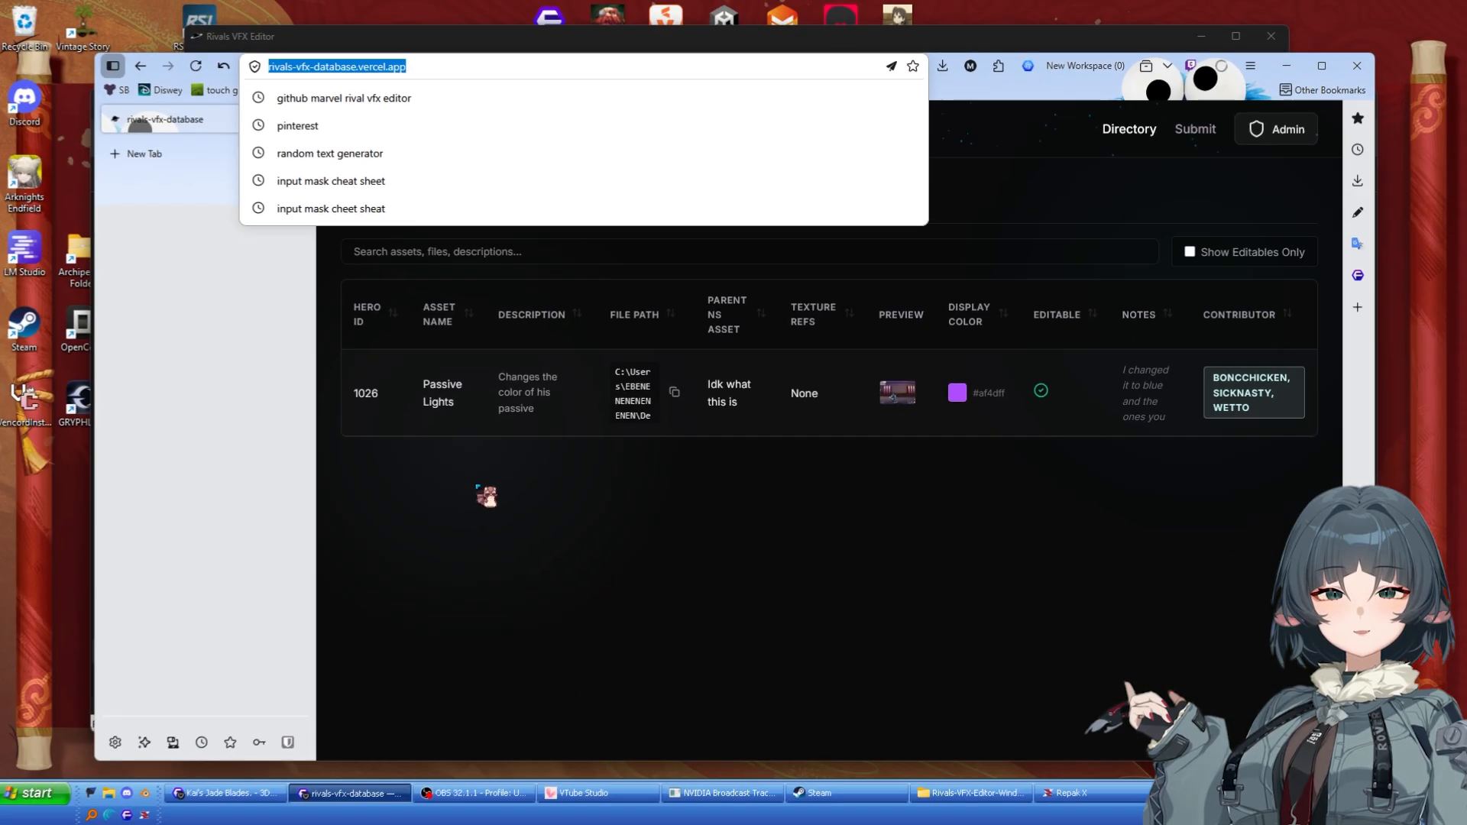
click(477, 486)
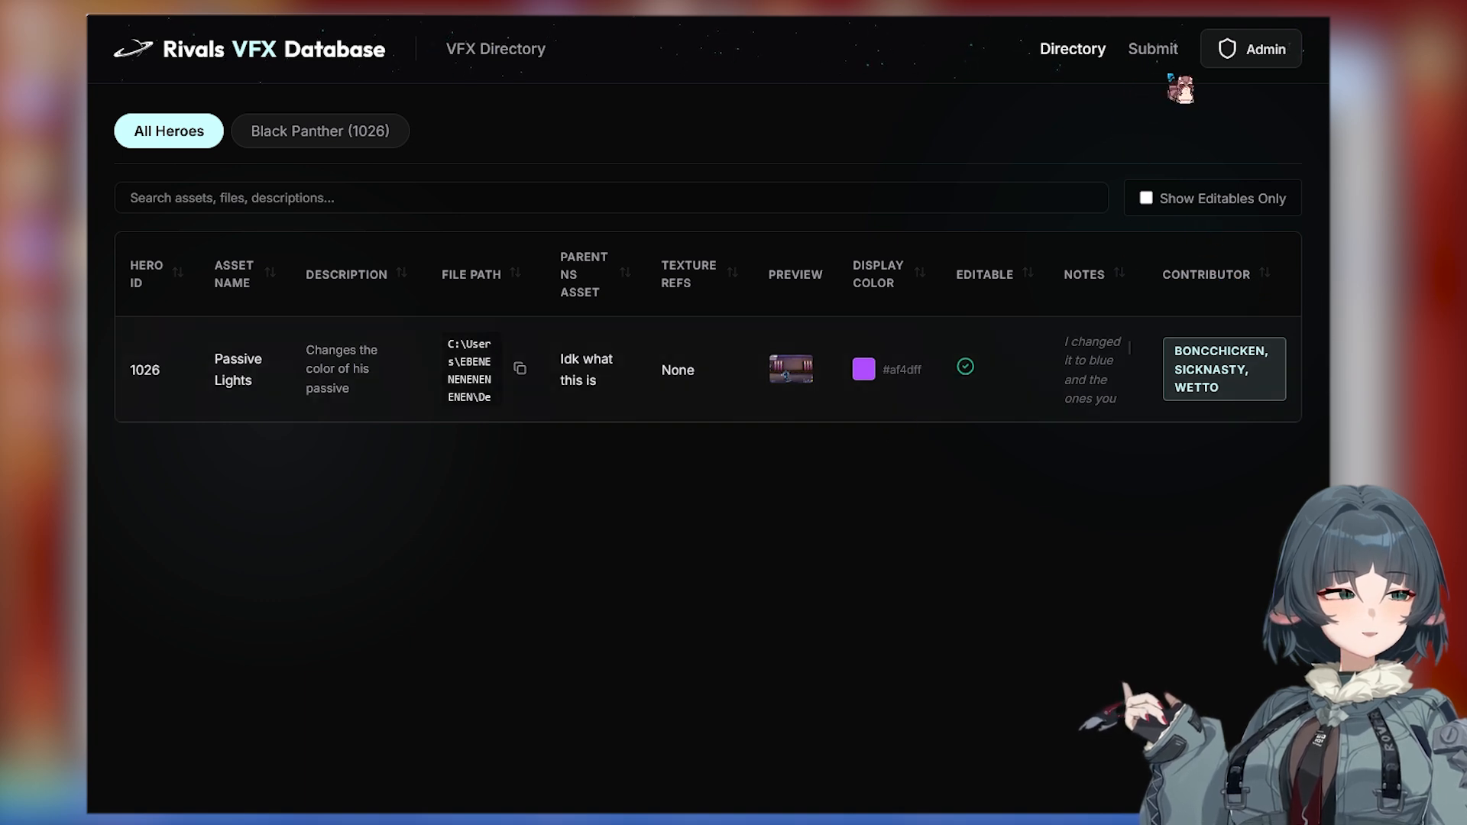
Open the database's asset submission page and read the quick guide's explanations of each field, from Hero ID to Preview Image URL.
click(1160, 49)
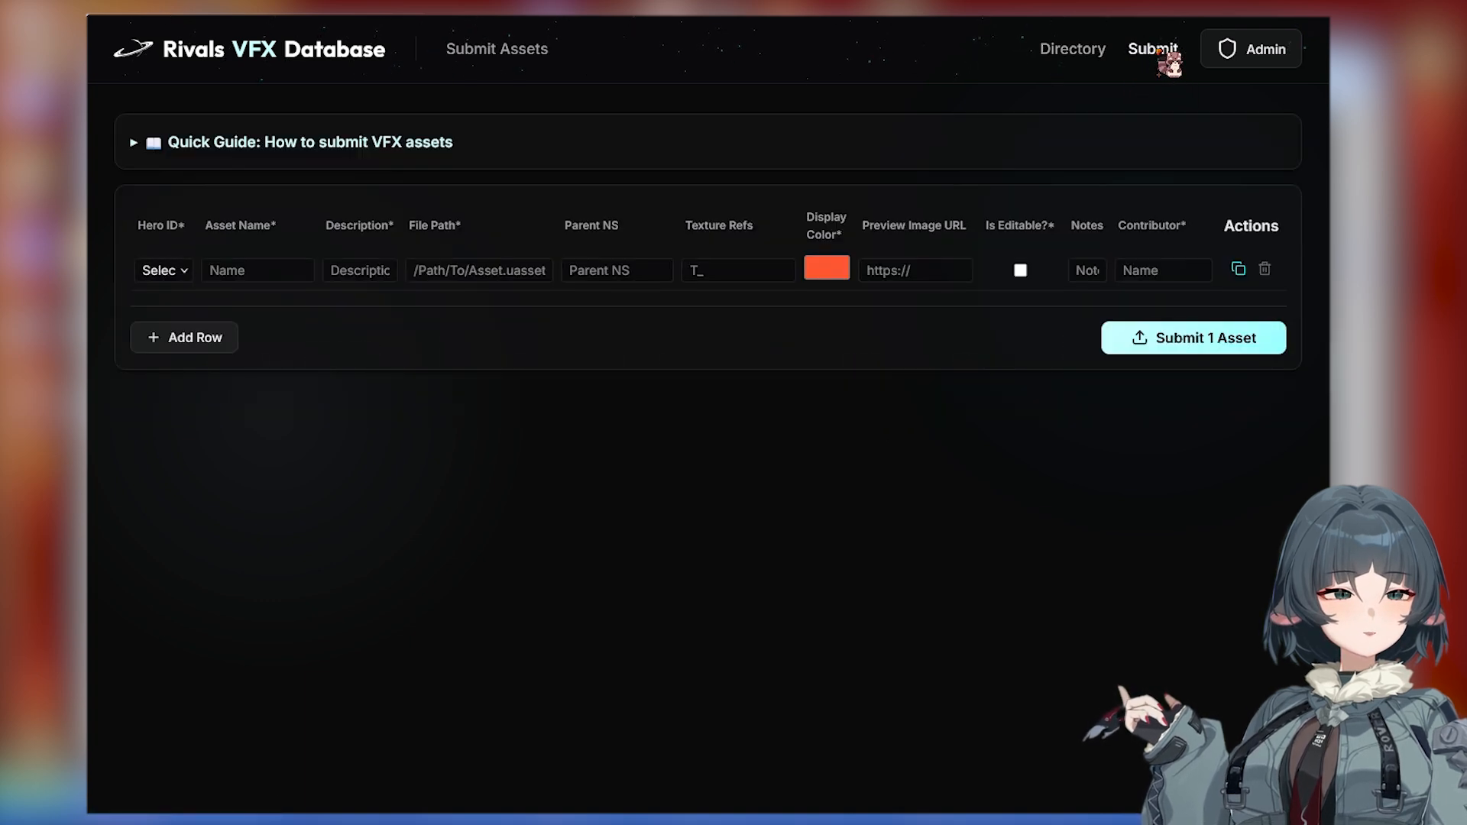
click(268, 147)
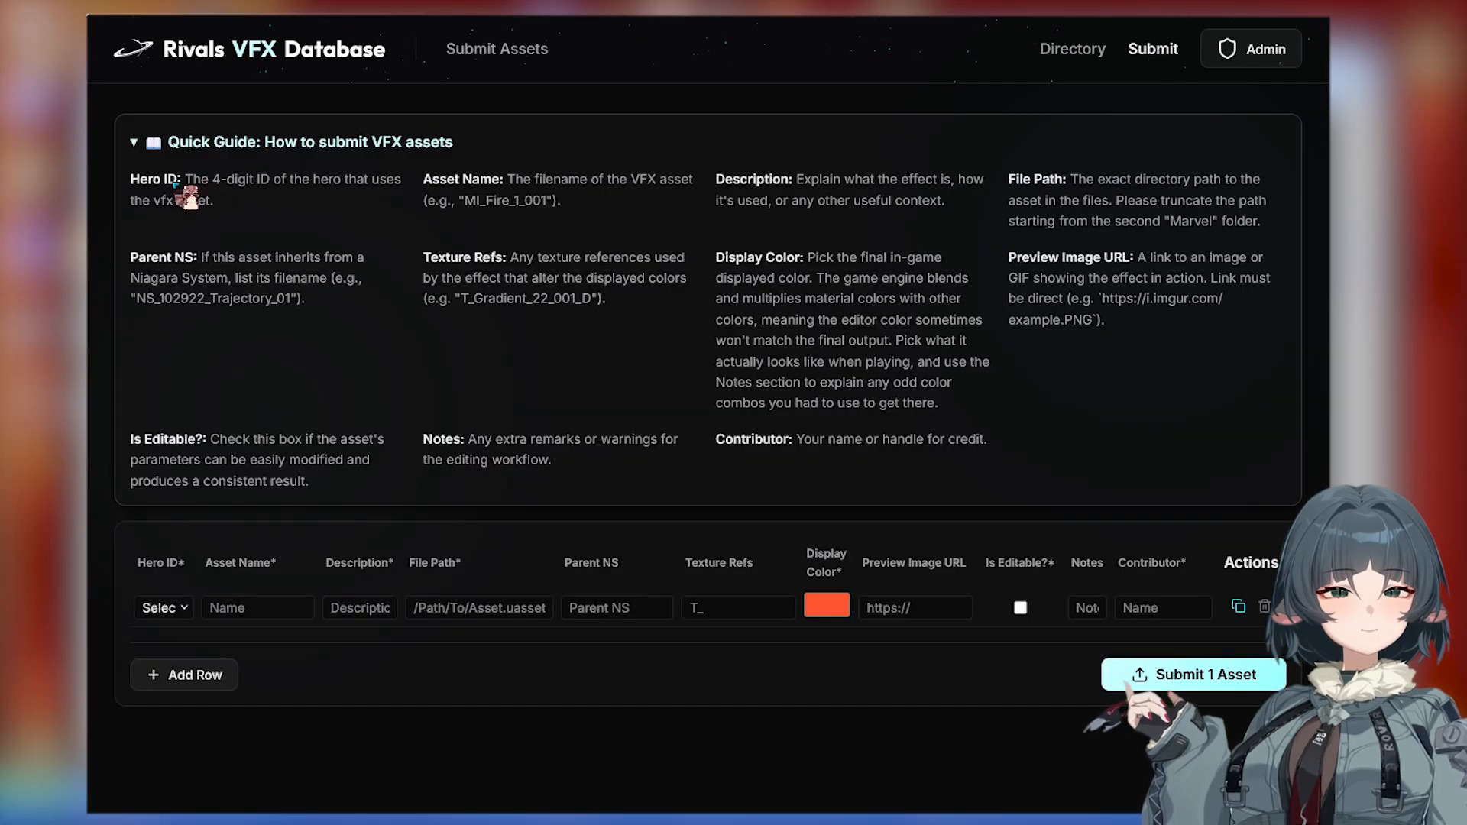
drag(175, 180, 234, 203)
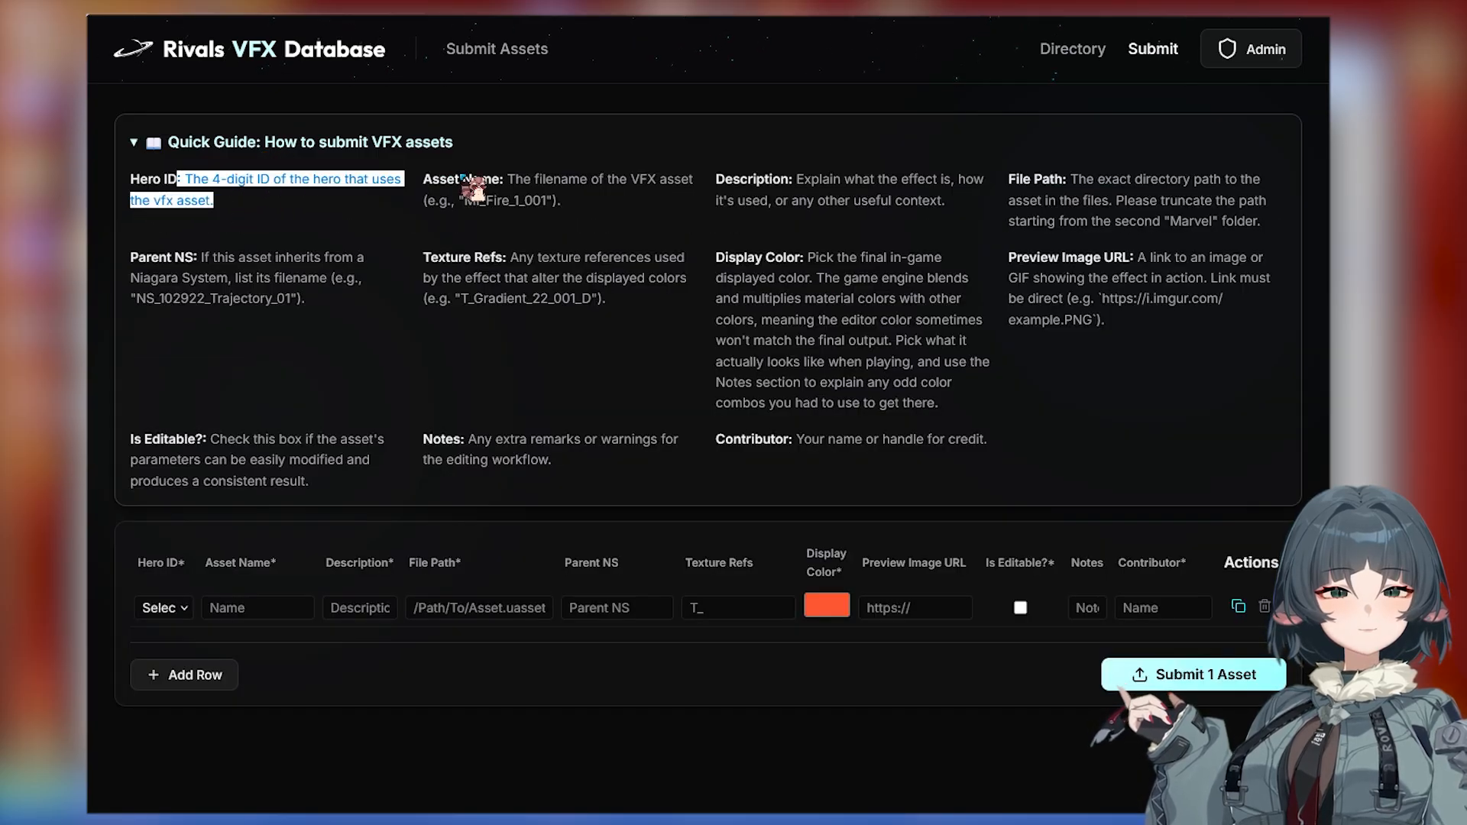
double_click(147, 180)
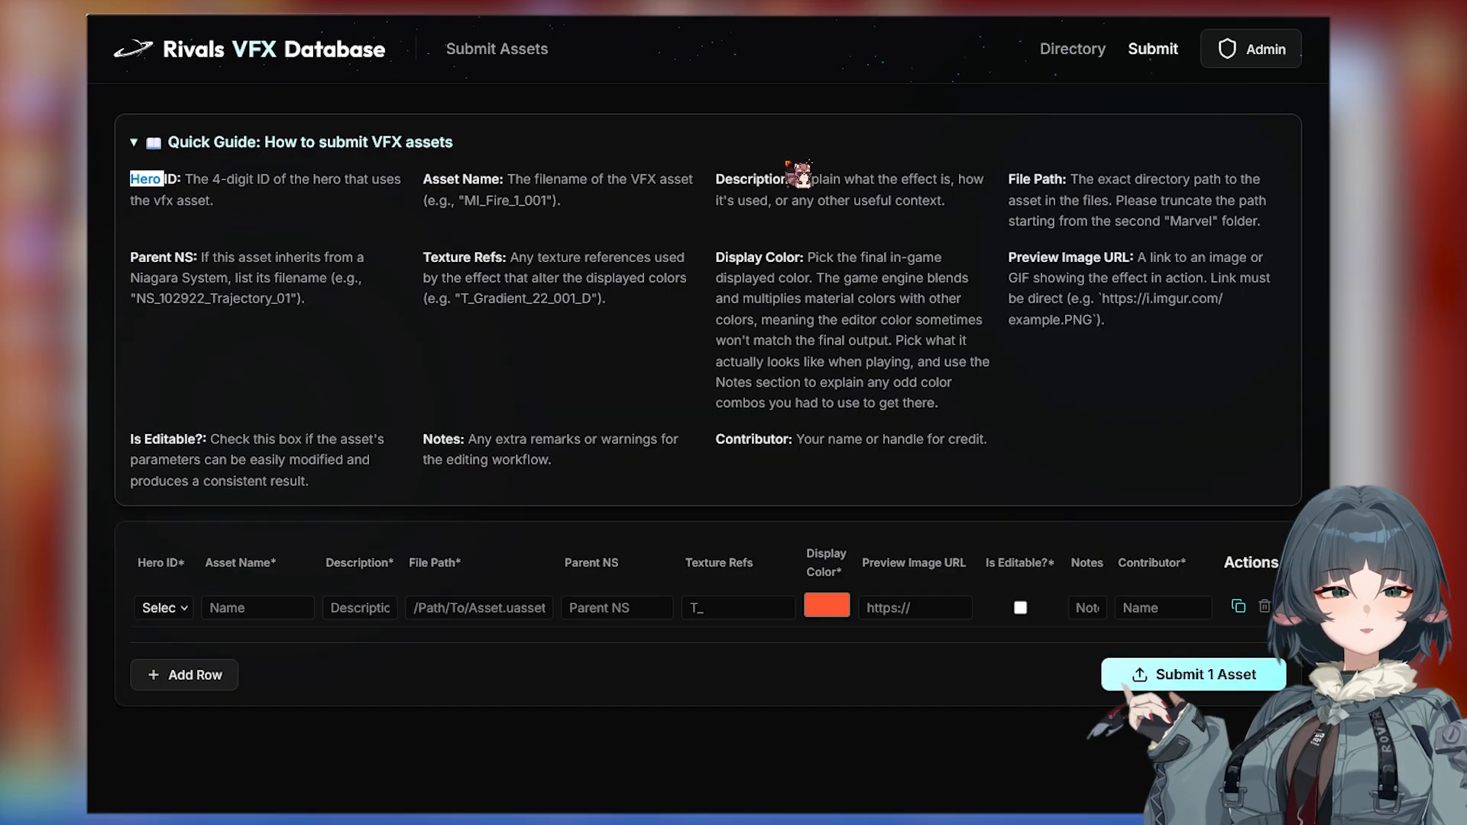
double_click(765, 177)
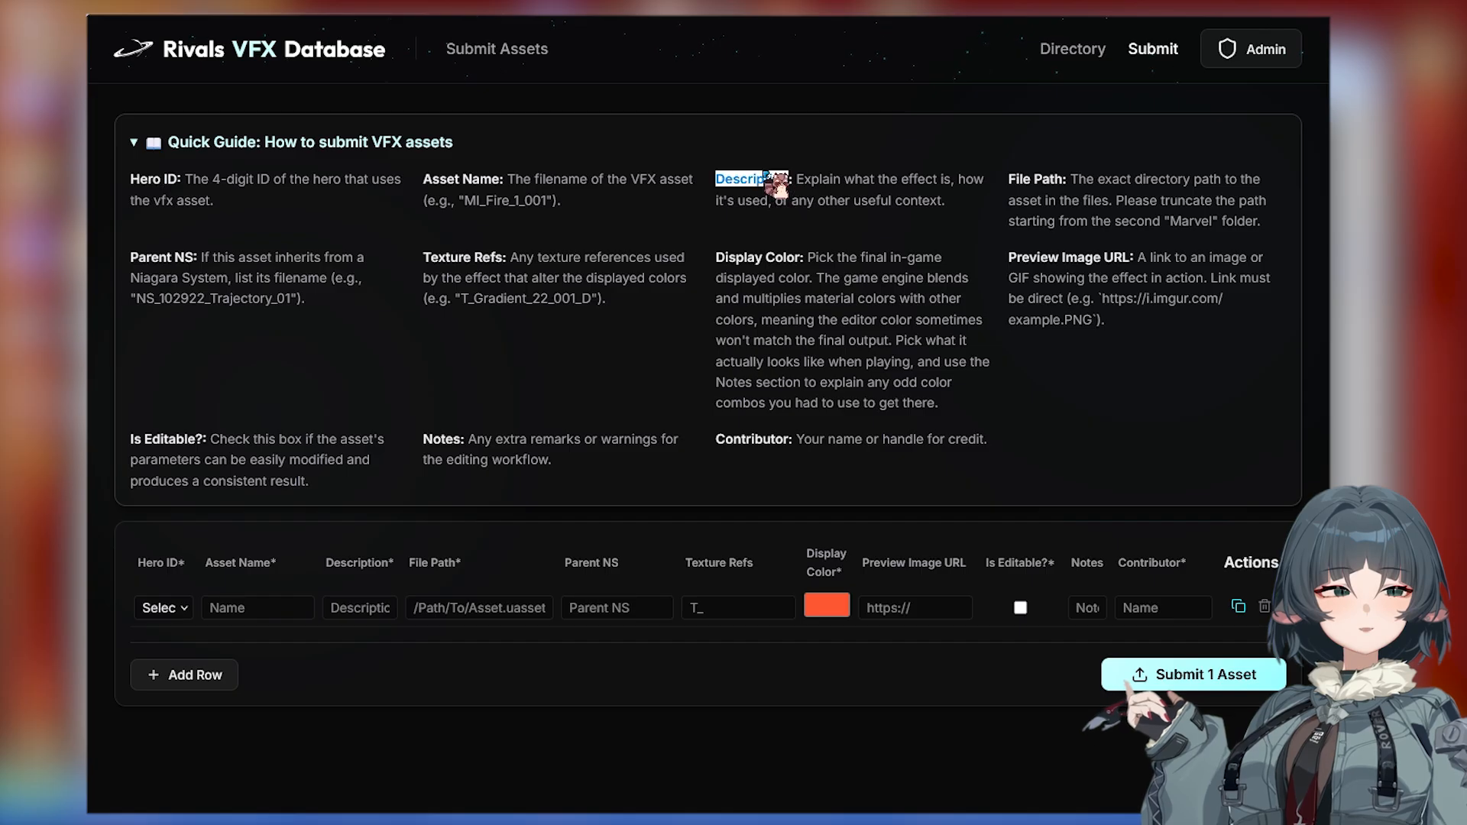
double_click(781, 258)
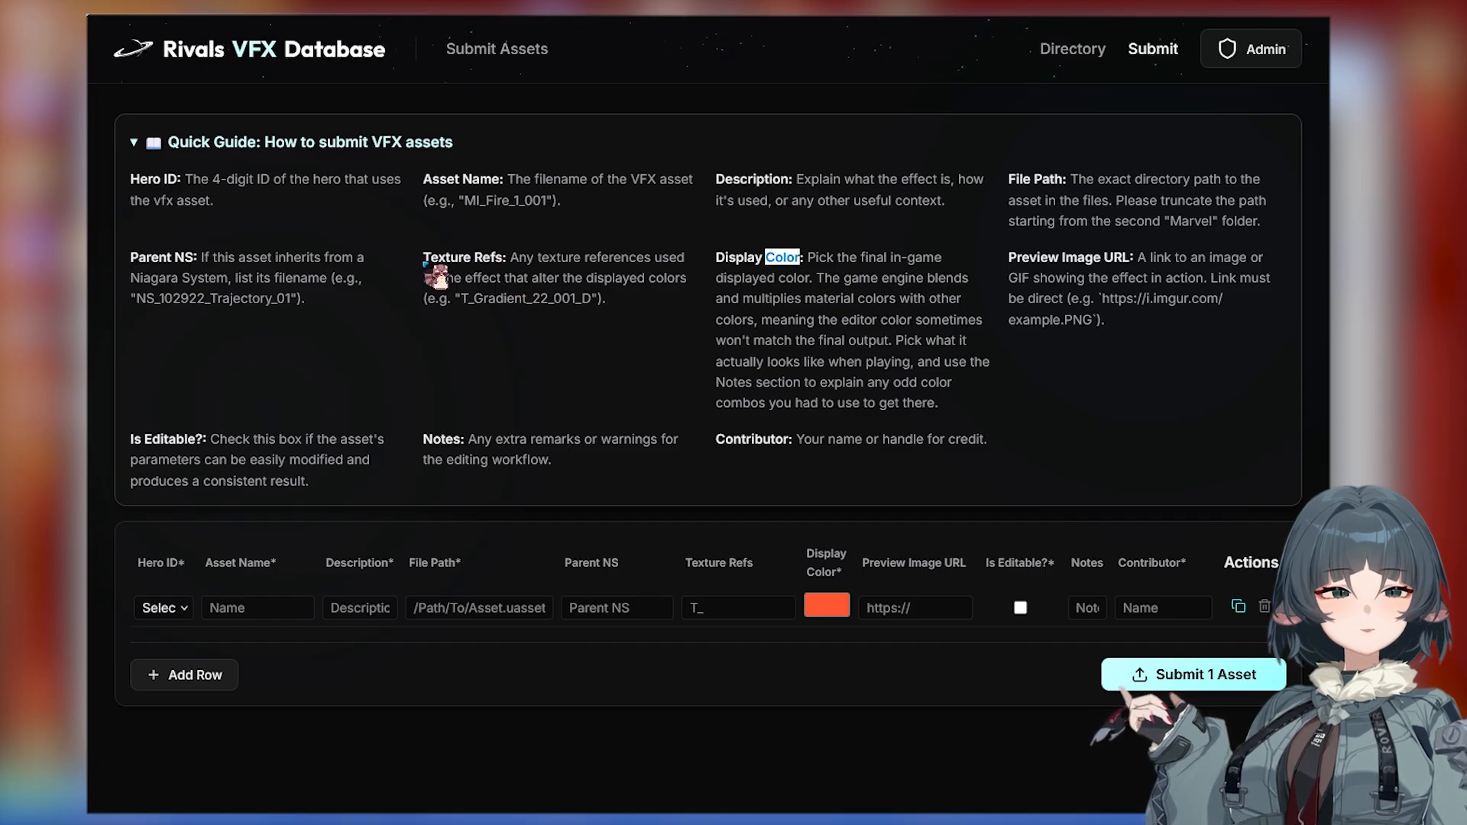
drag(425, 260, 506, 260)
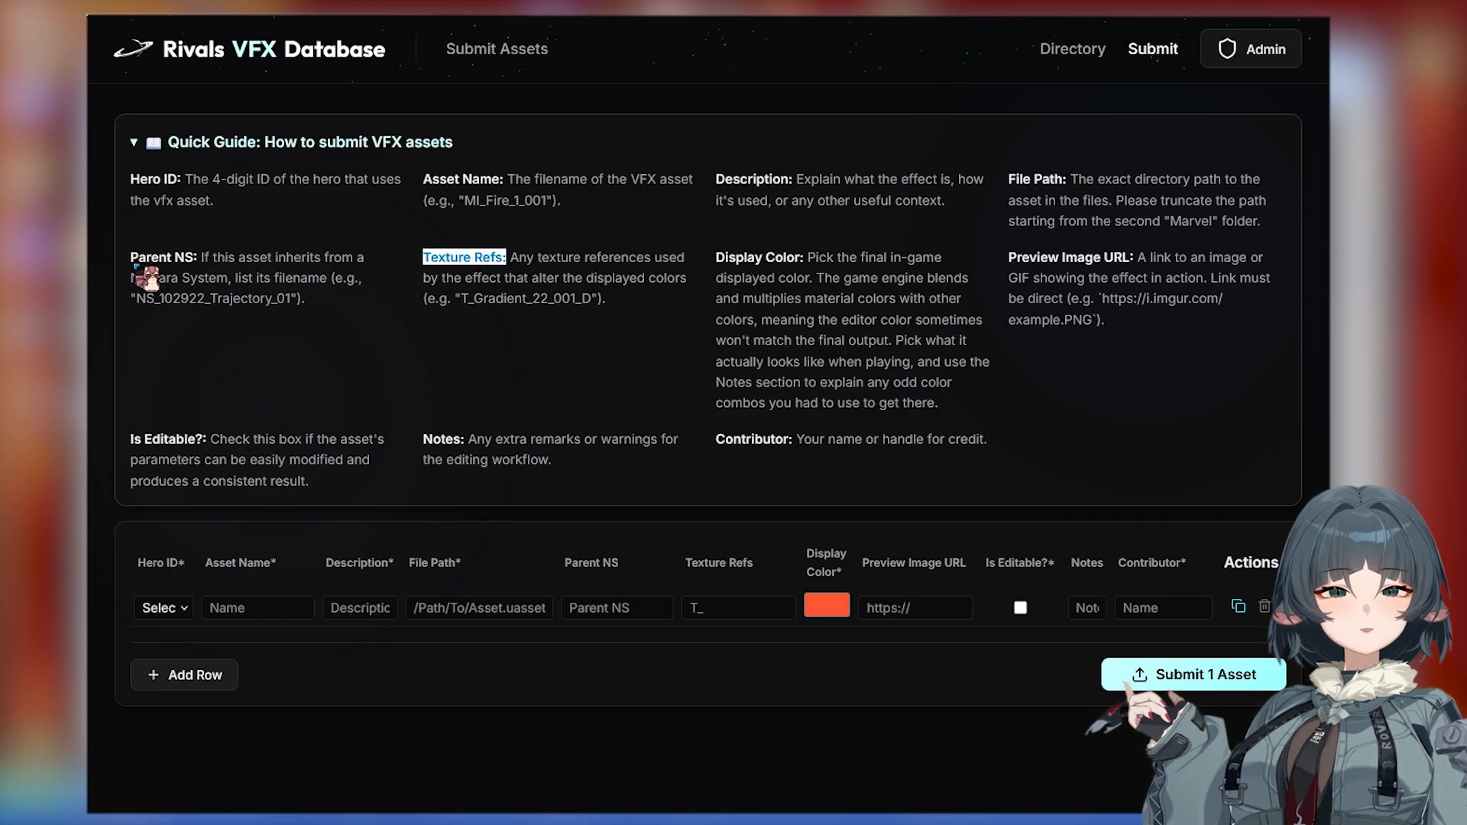
drag(131, 258, 198, 260)
triple_click(1048, 269)
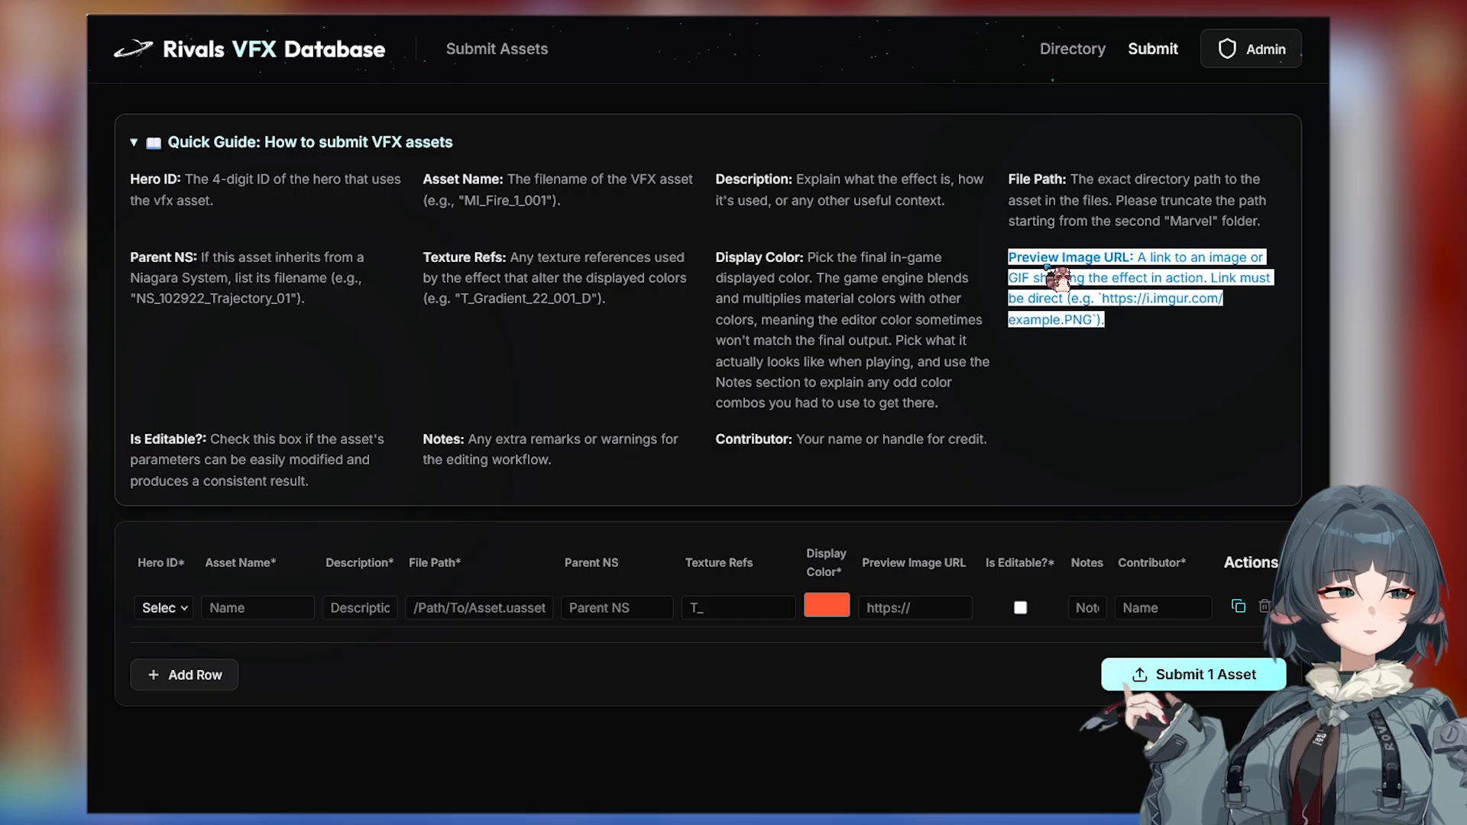
click(1073, 315)
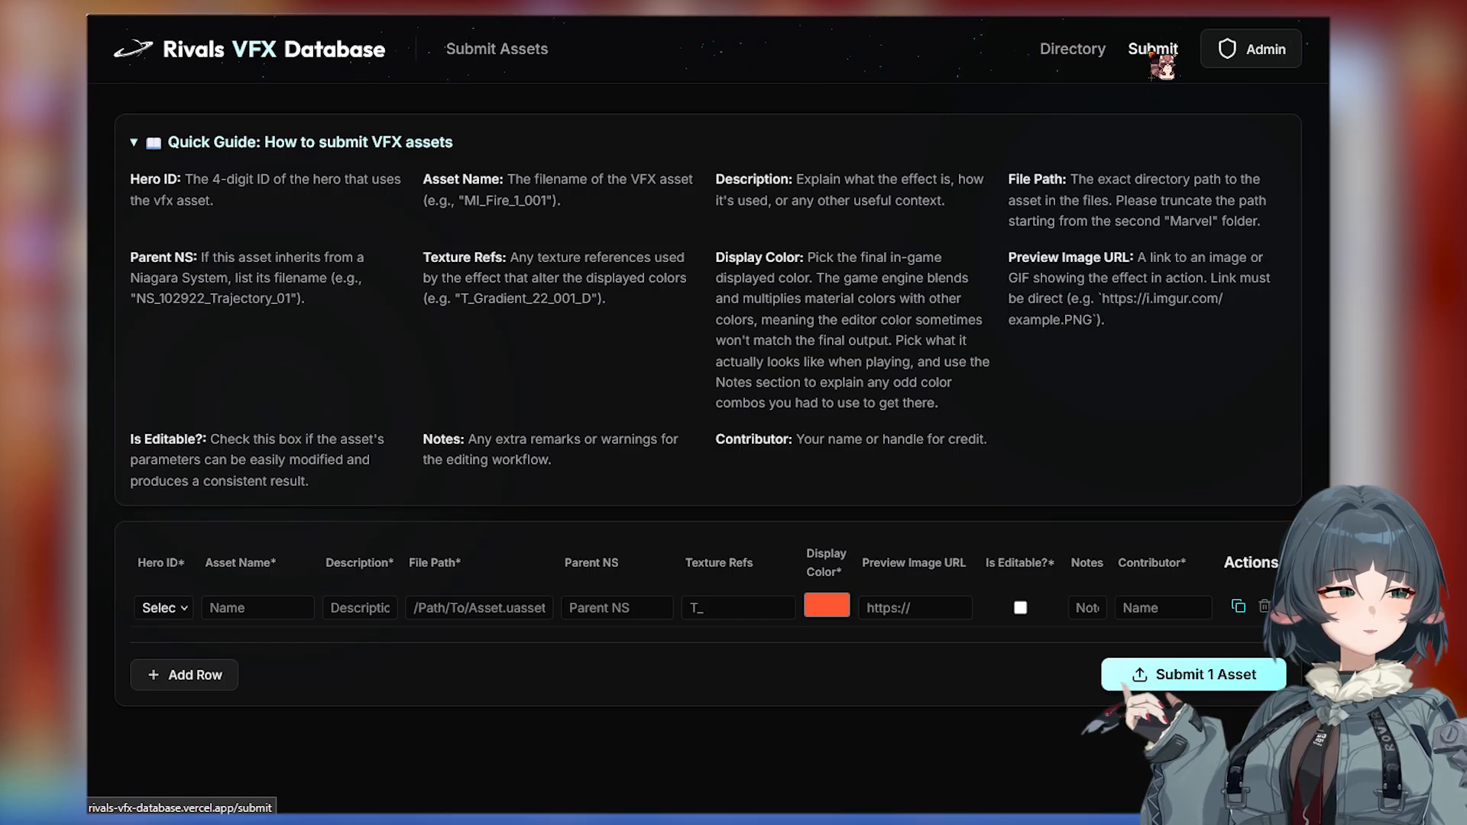
Return to the VFX directory, view the Passive Lights asset's preview image at full size, and read its notes.
click(1087, 53)
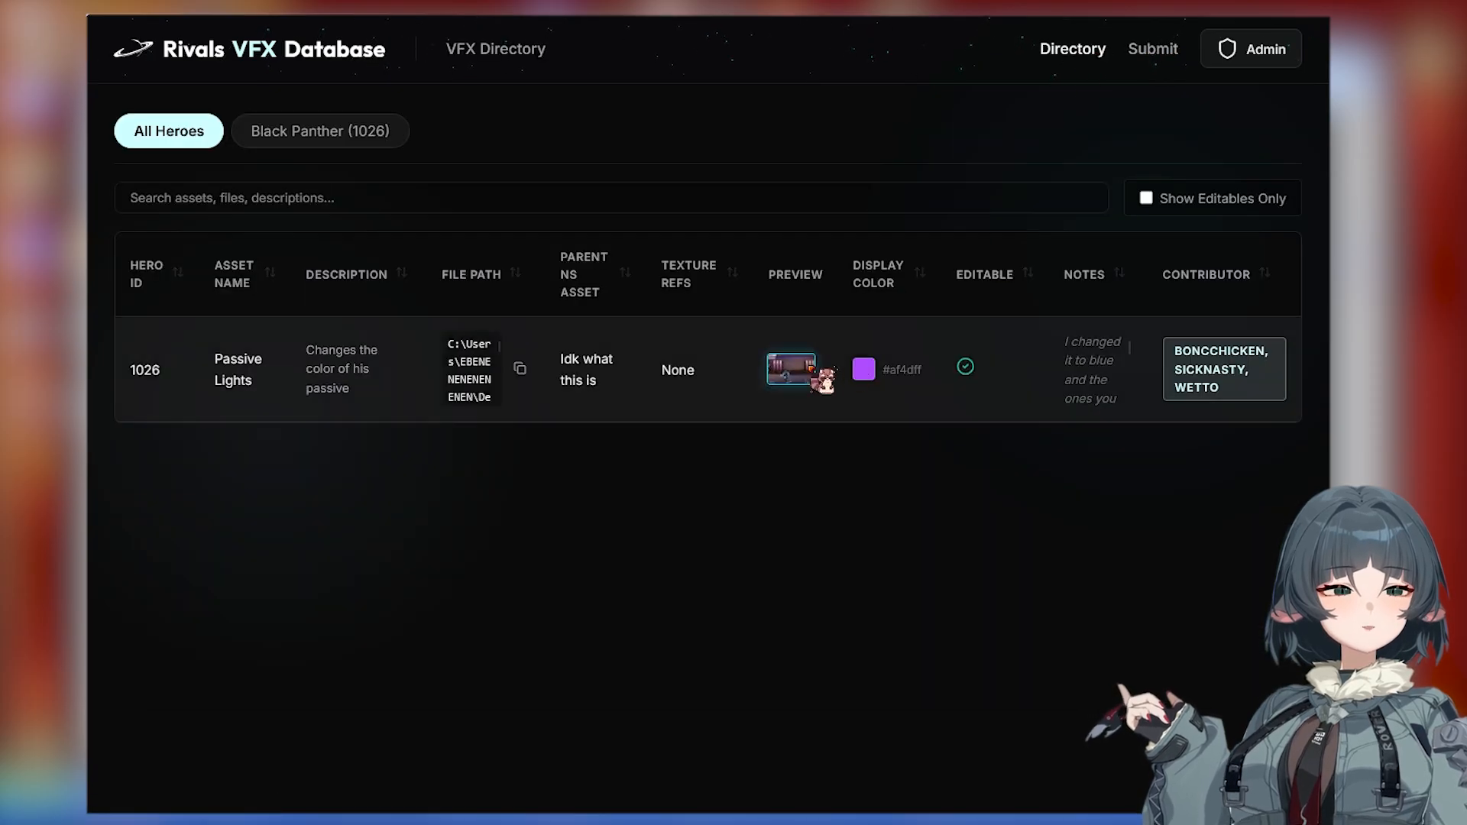
click(816, 374)
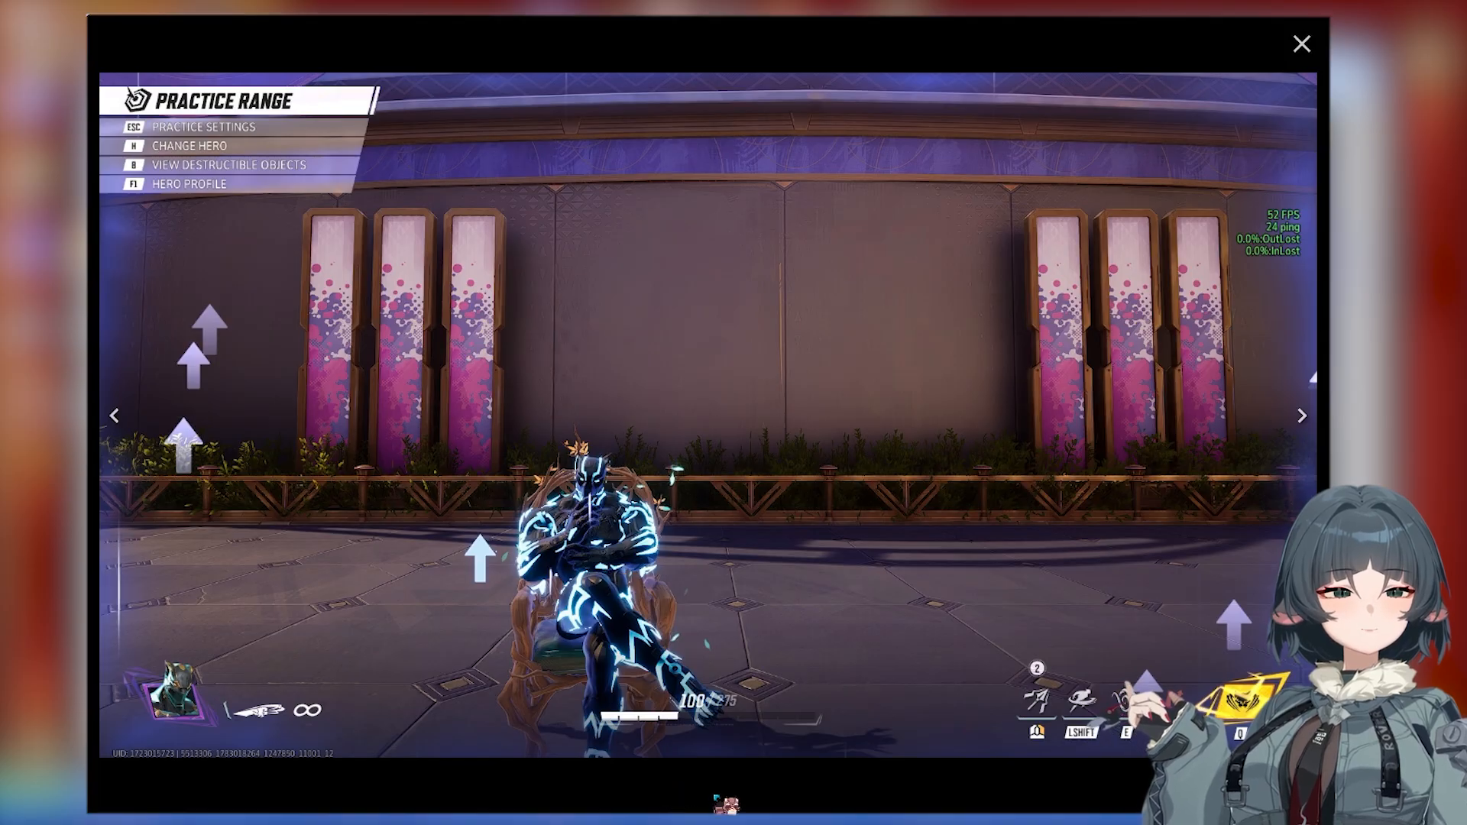
click(1302, 42)
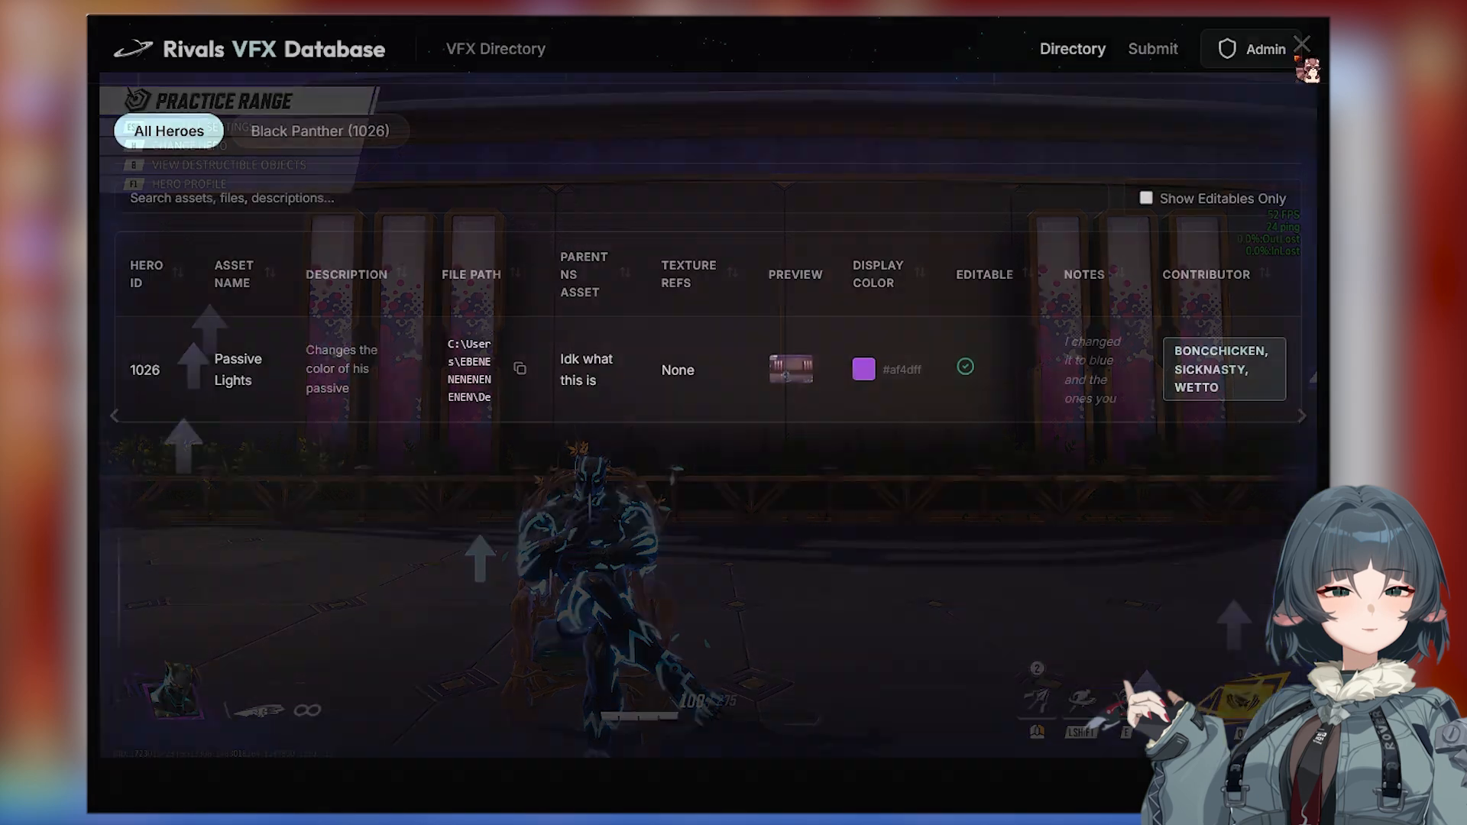
drag(1065, 341, 1116, 411)
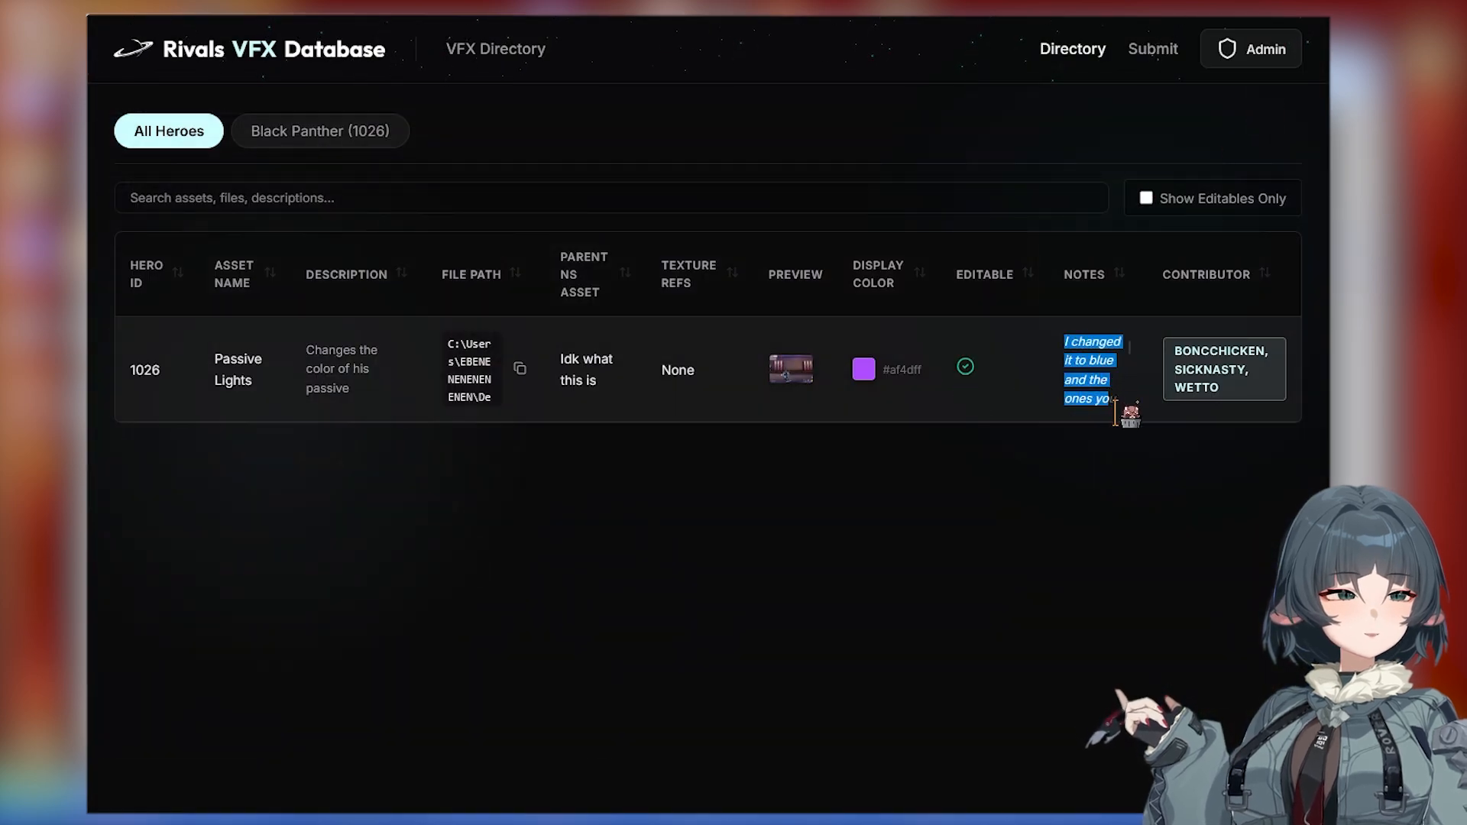
scroll(1114, 405, down, 1)
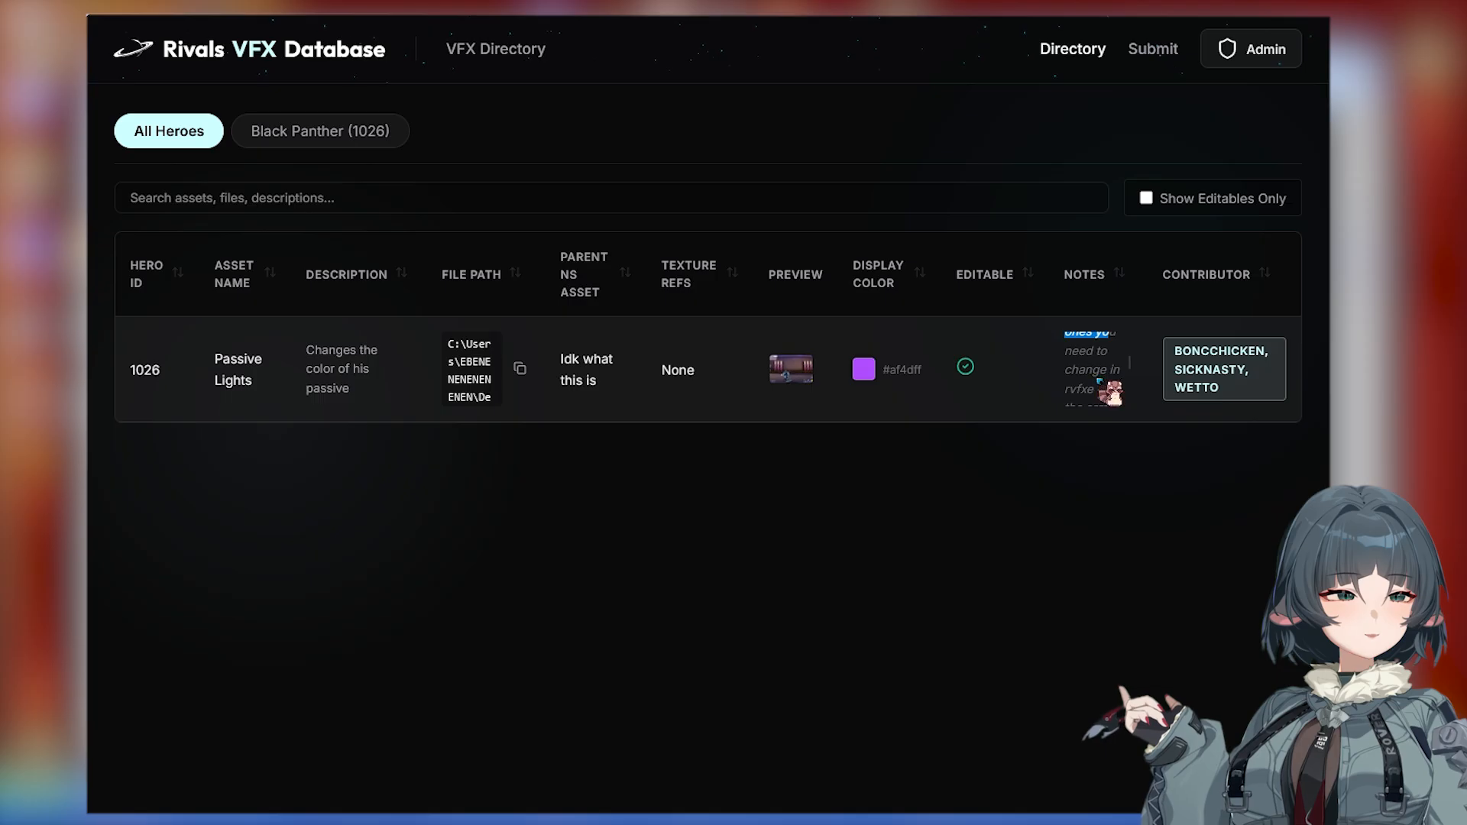
Read the rest of the Passive Lights asset's notes, its contributor credits and its full file path in the directory.
scroll(1095, 417, down, 1)
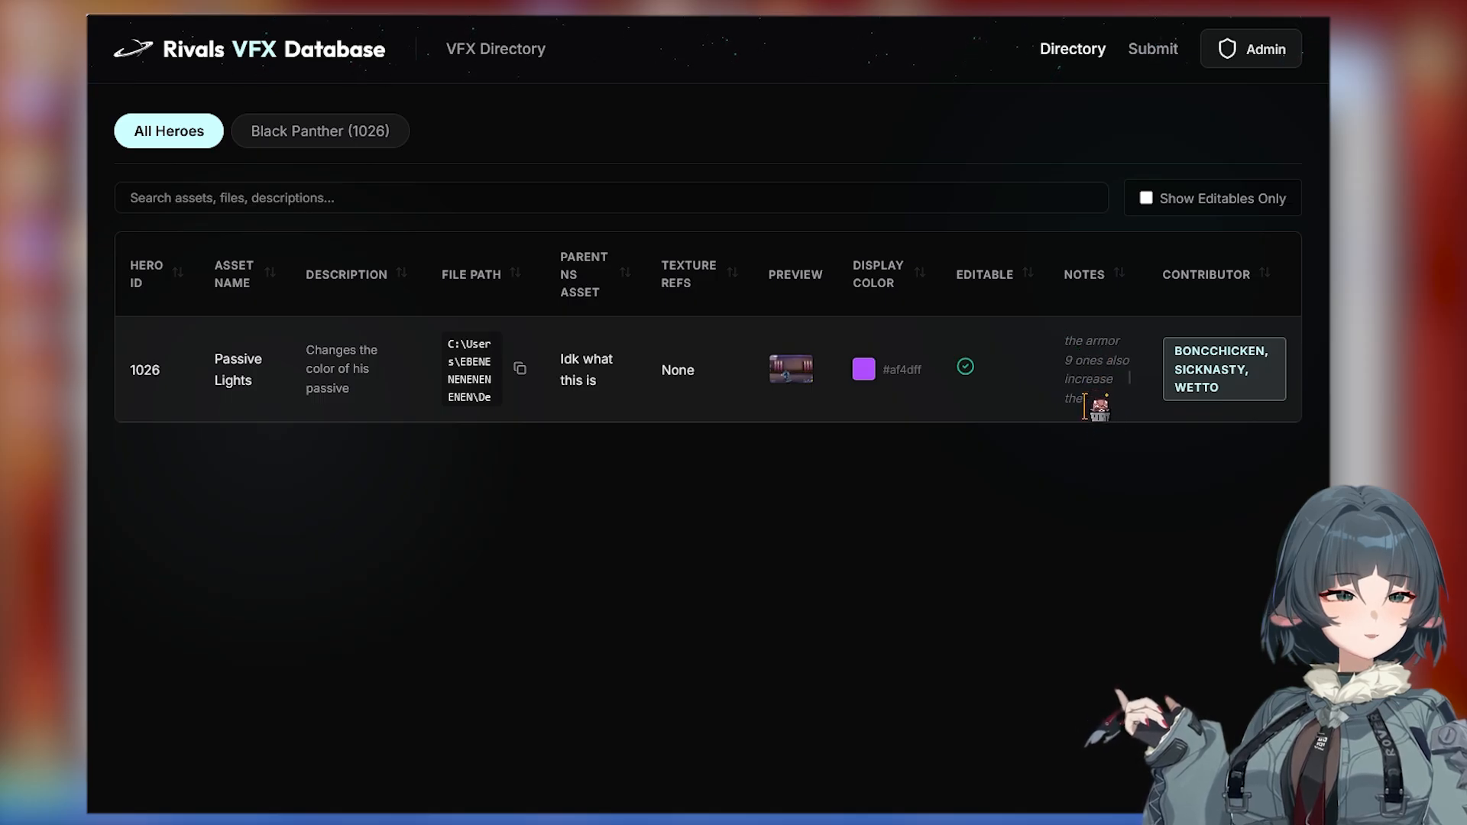
scroll(1091, 356, up, 2)
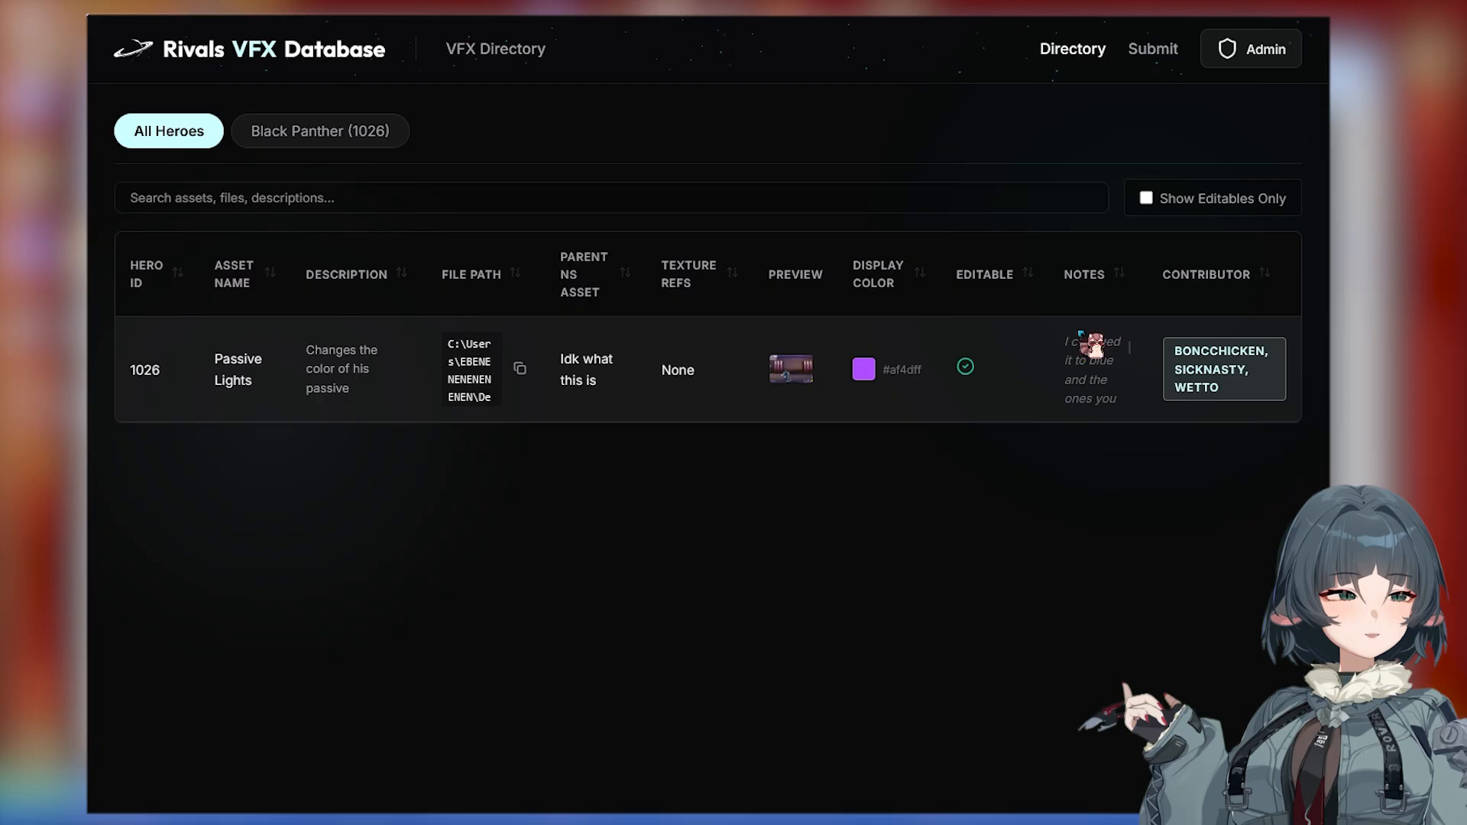
mouse_move(1172, 348)
mouse_down()
mouse_move(1257, 380)
mouse_move(1162, 363)
mouse_up()
click(1256, 385)
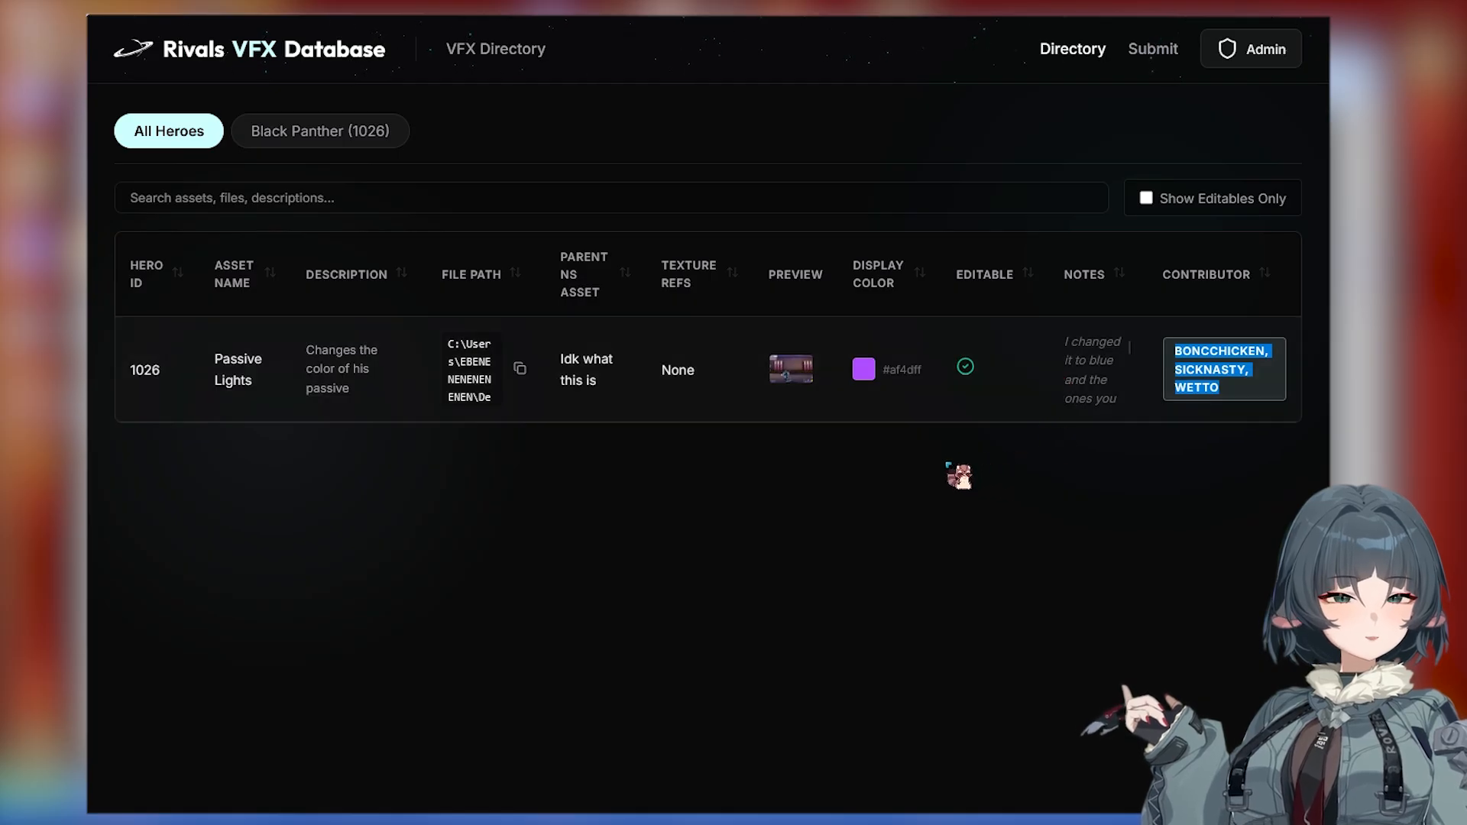
click(958, 476)
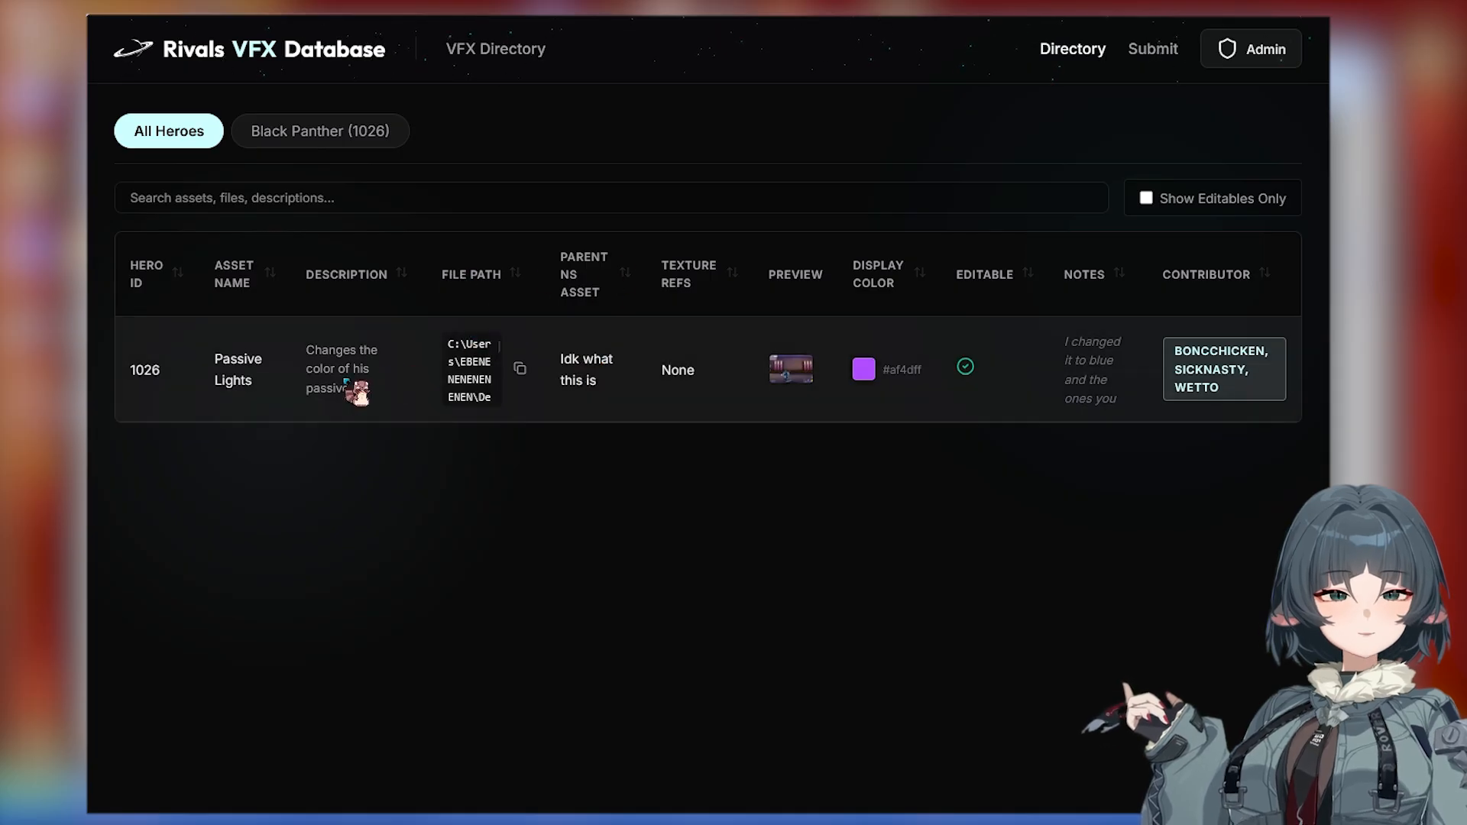
drag(482, 357, 493, 409)
click(490, 407)
scroll(490, 407, up, 4)
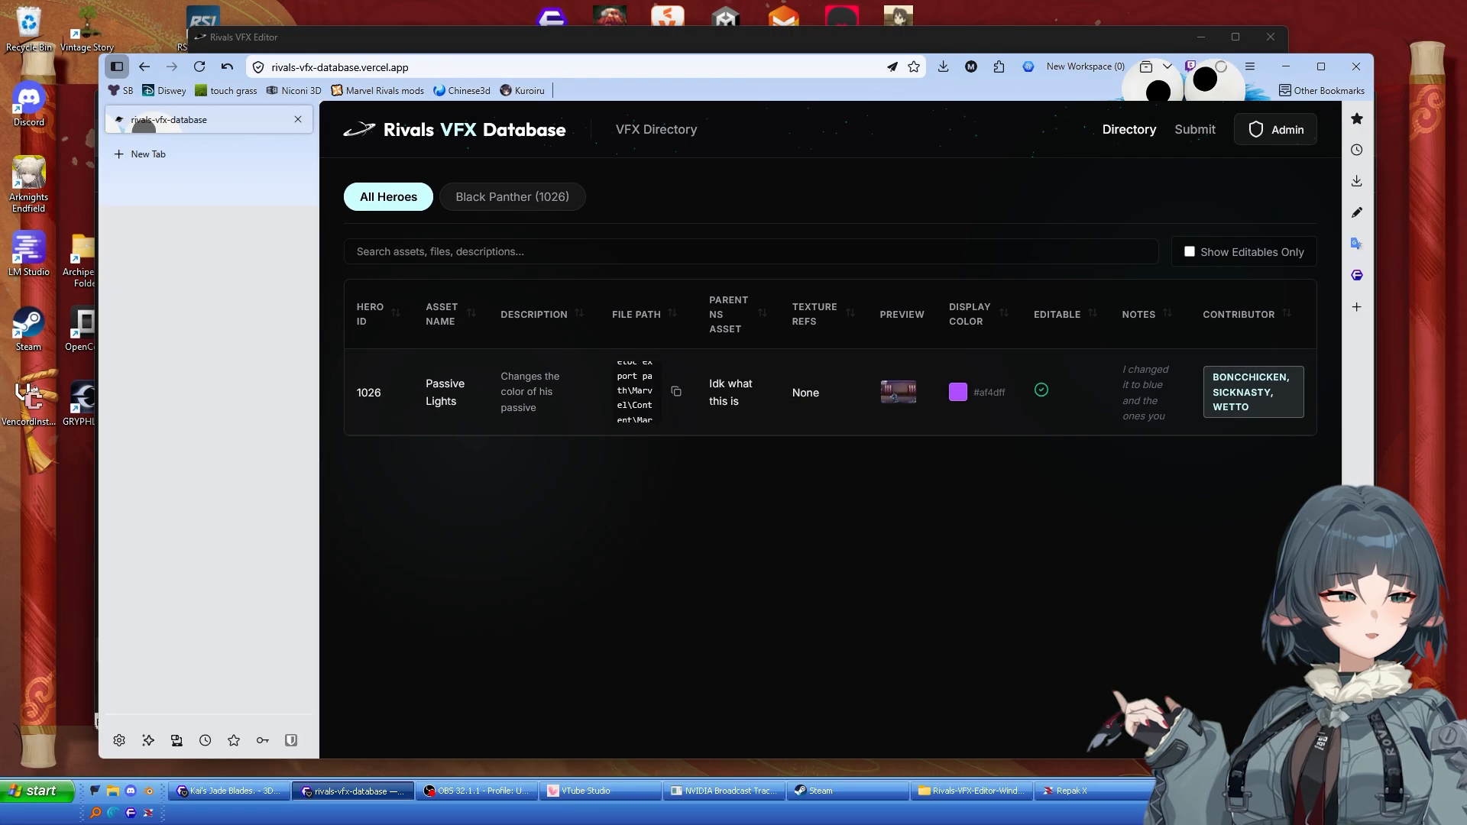
Switch to Rivals VFX Editor and save the edited UAssets to the Downloads folder.
key(alt+Tab)
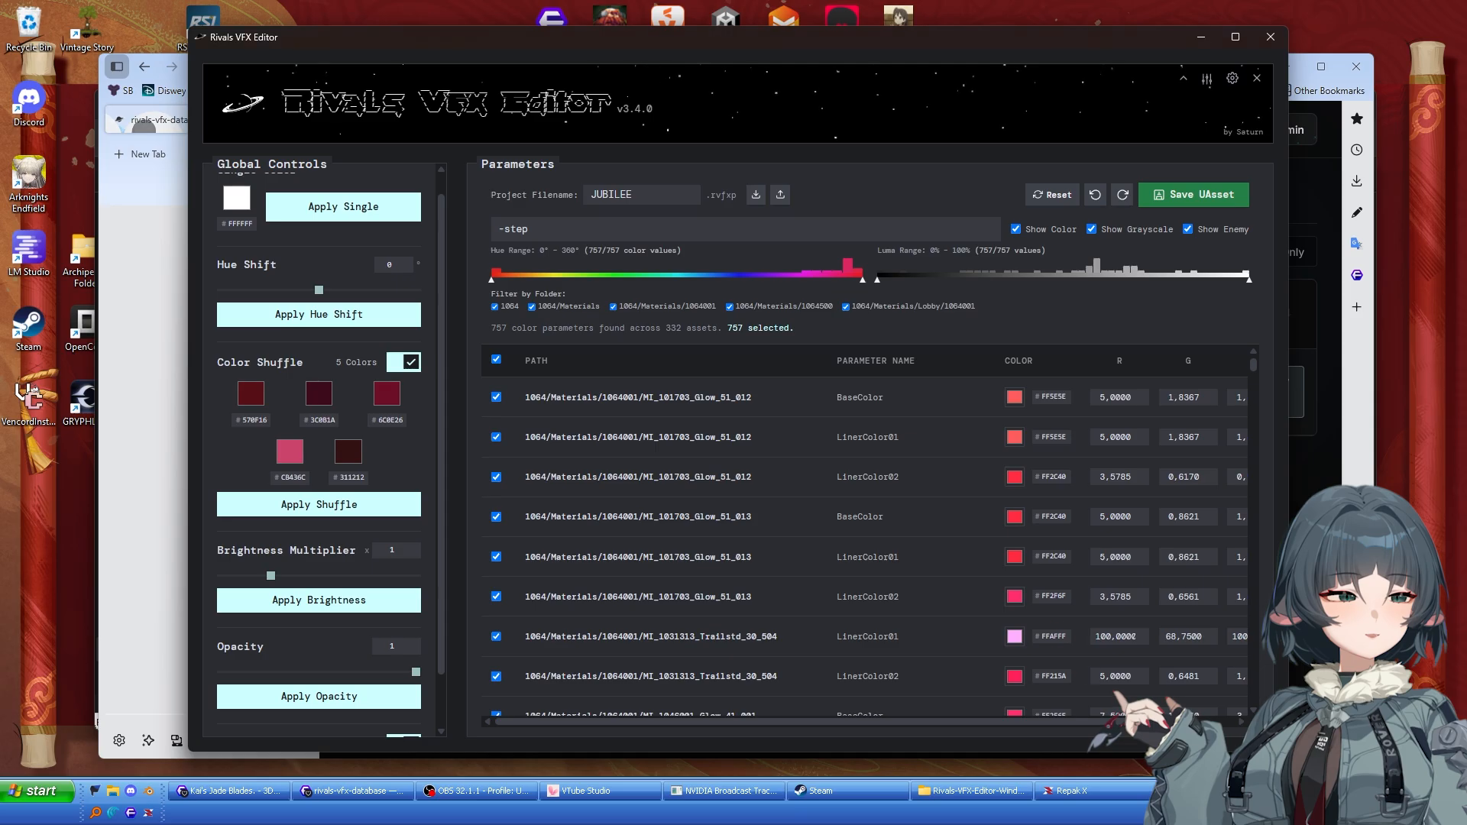
click(1166, 195)
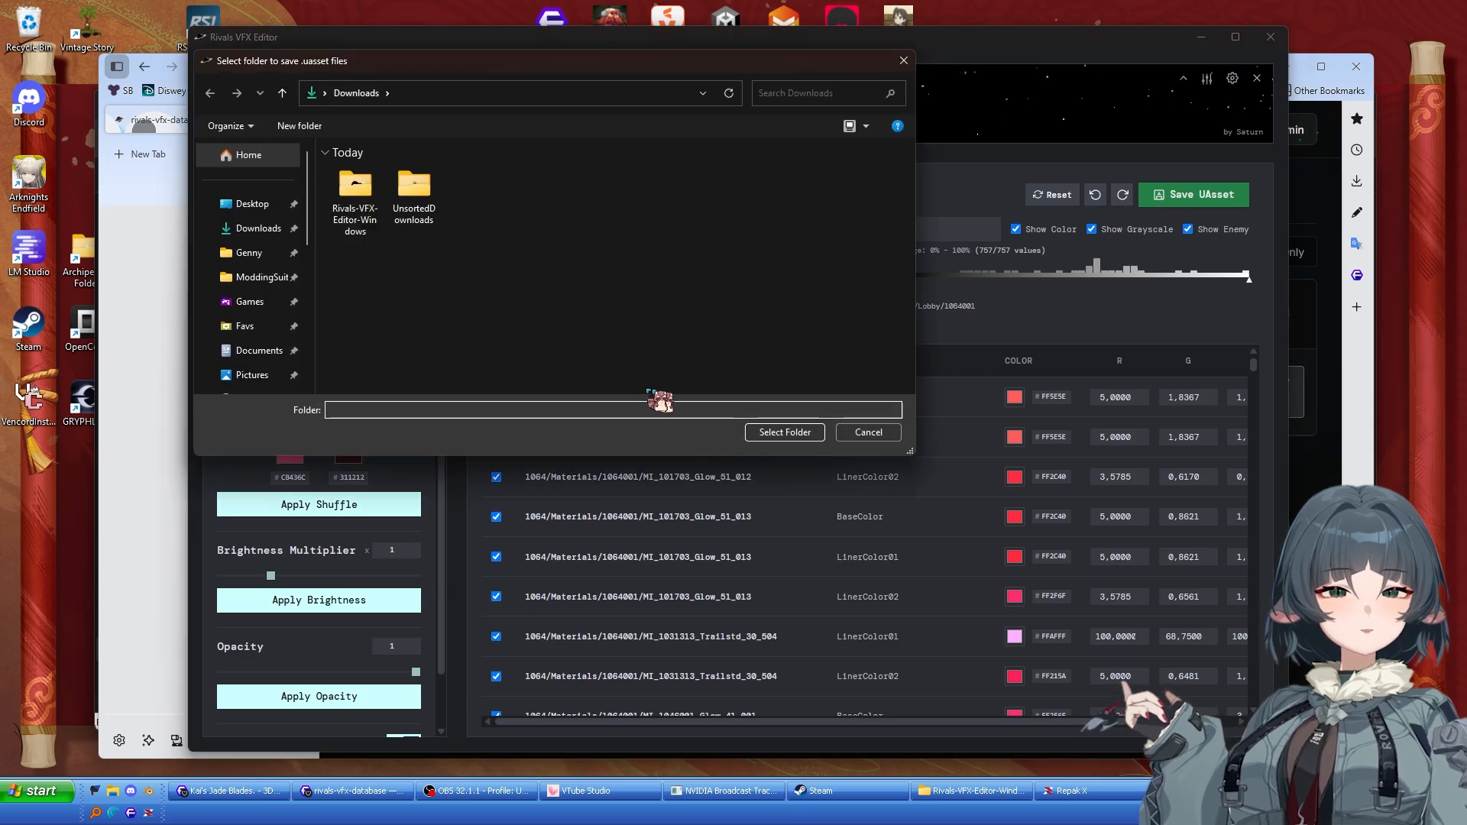
click(772, 433)
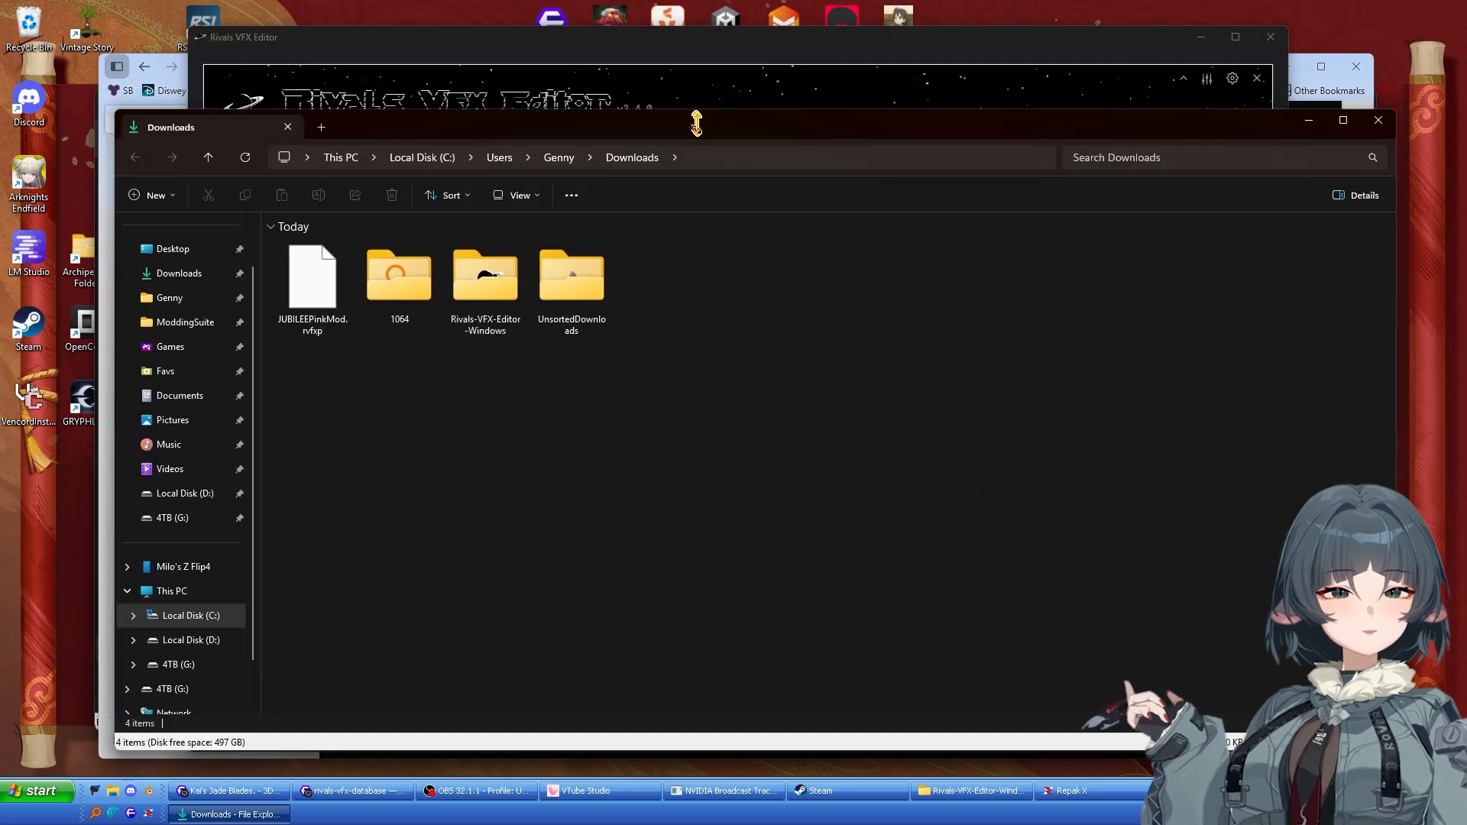
Bring up Repak X and arrange its window beside the Downloads folder so the exported 1064 folder stays reachable.
mouse_move(697, 122)
mouse_down()
mouse_move(693, 106)
mouse_move(683, 122)
mouse_up()
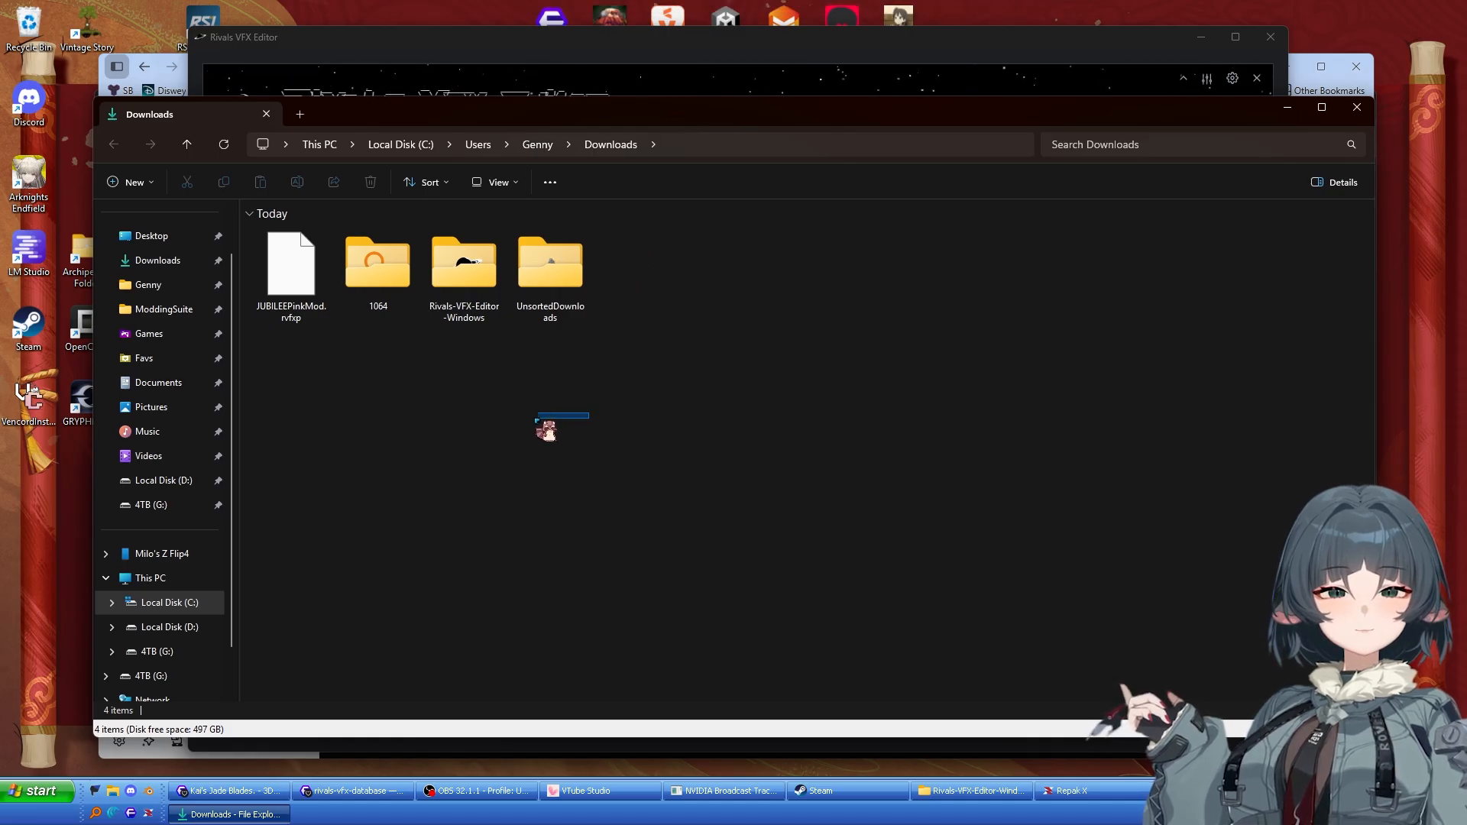
drag(497, 369, 282, 275)
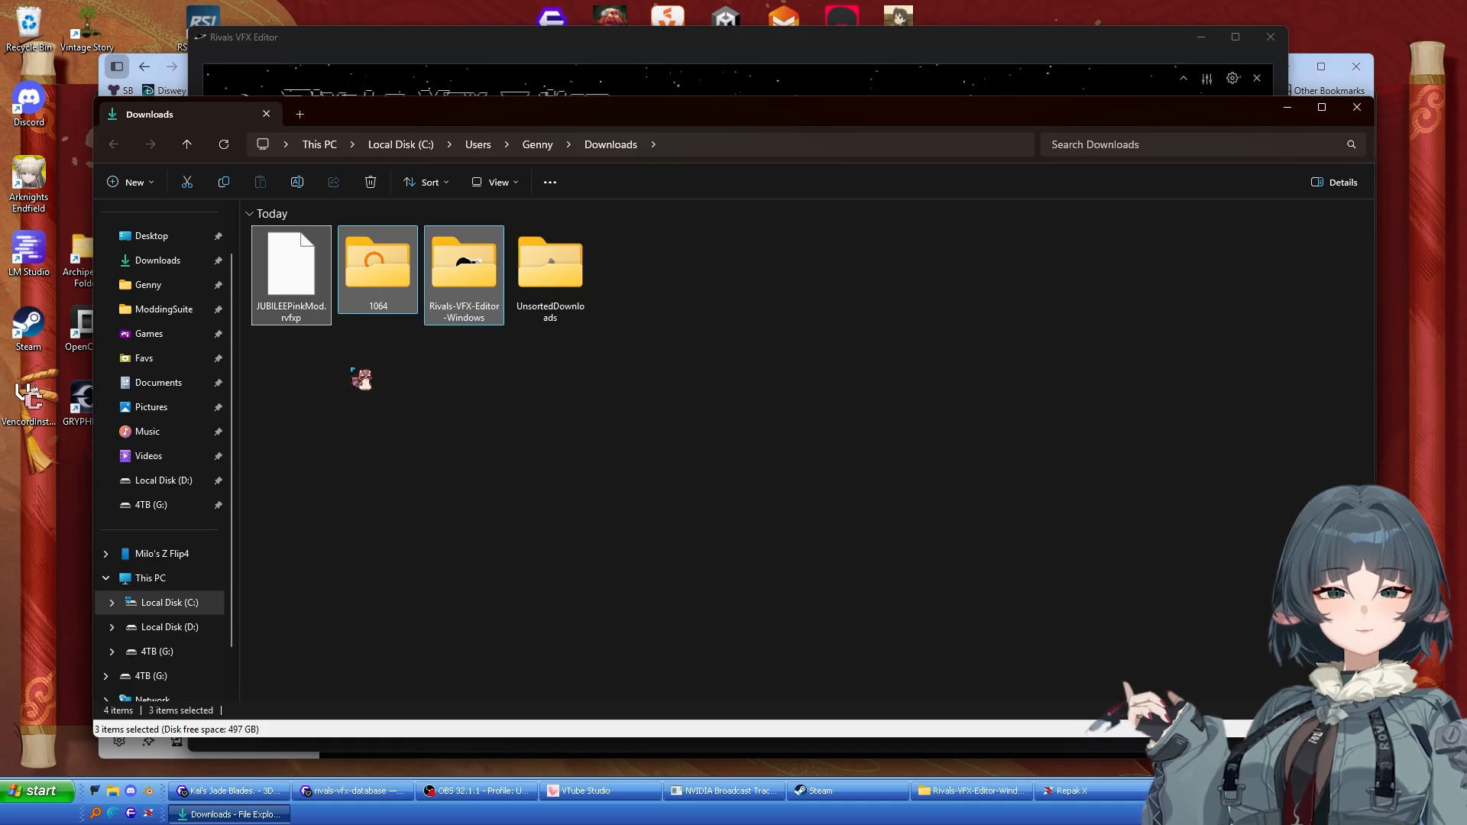
click(352, 369)
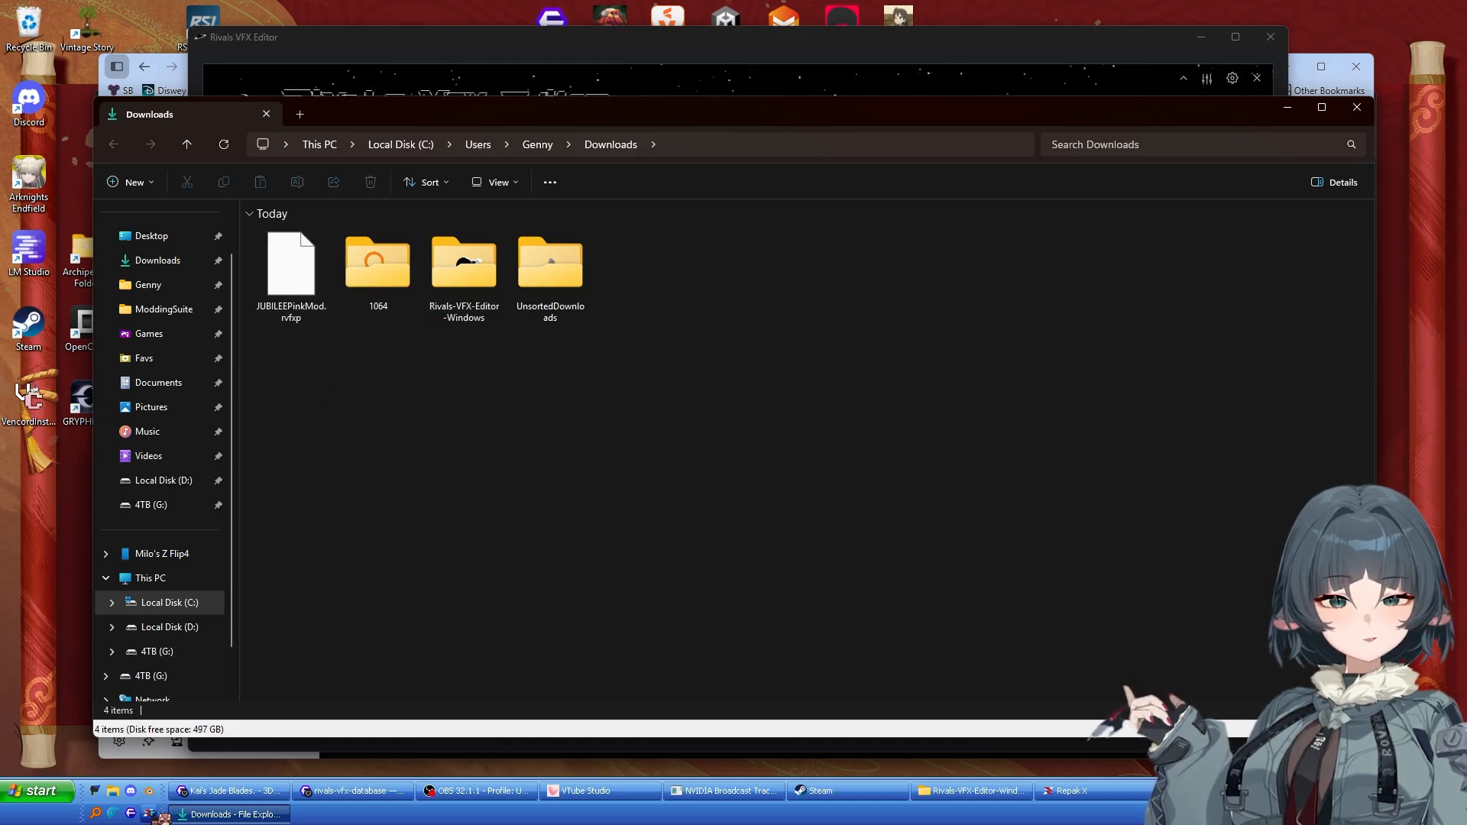
click(284, 787)
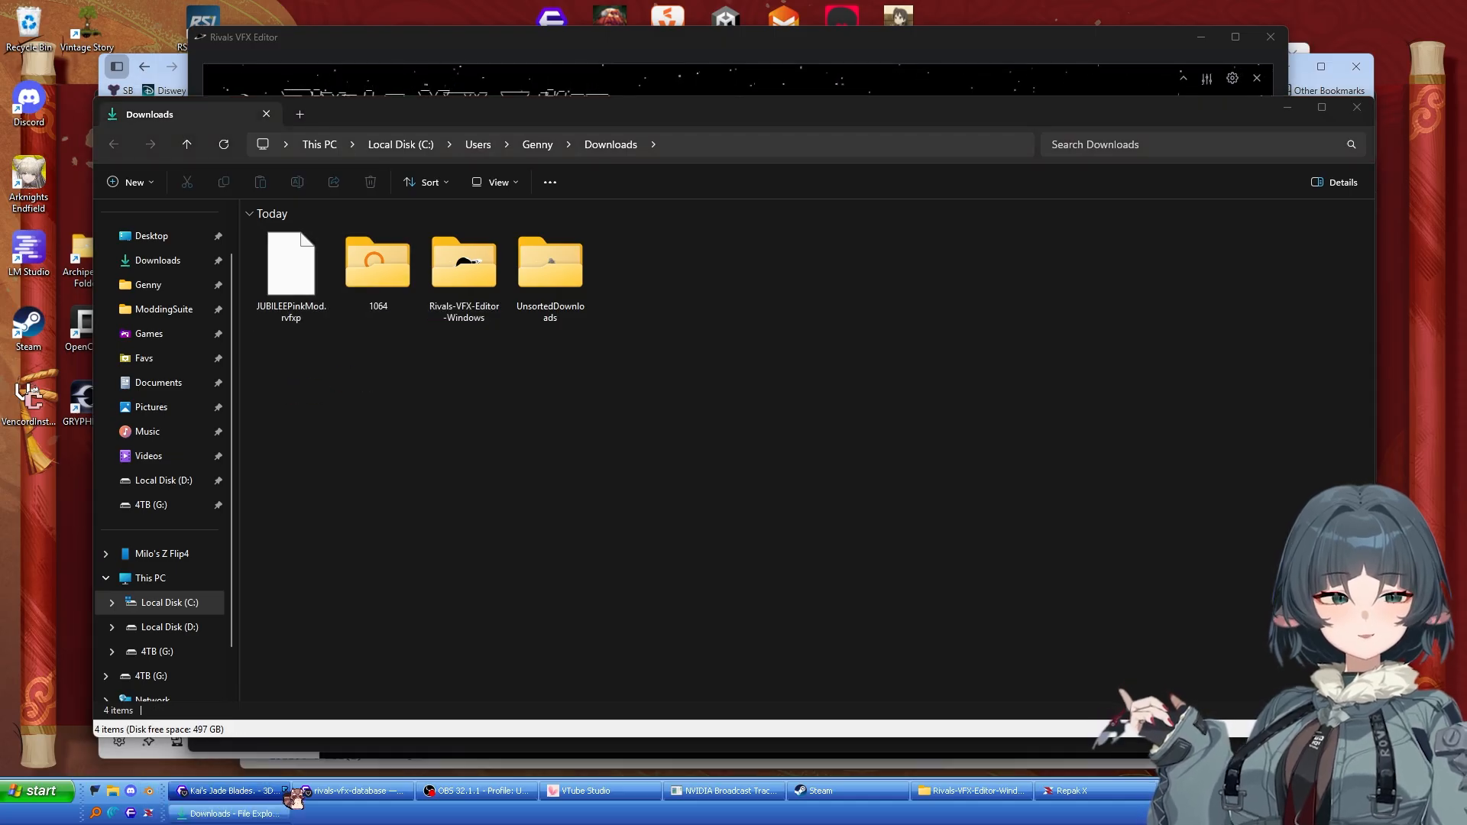
click(144, 810)
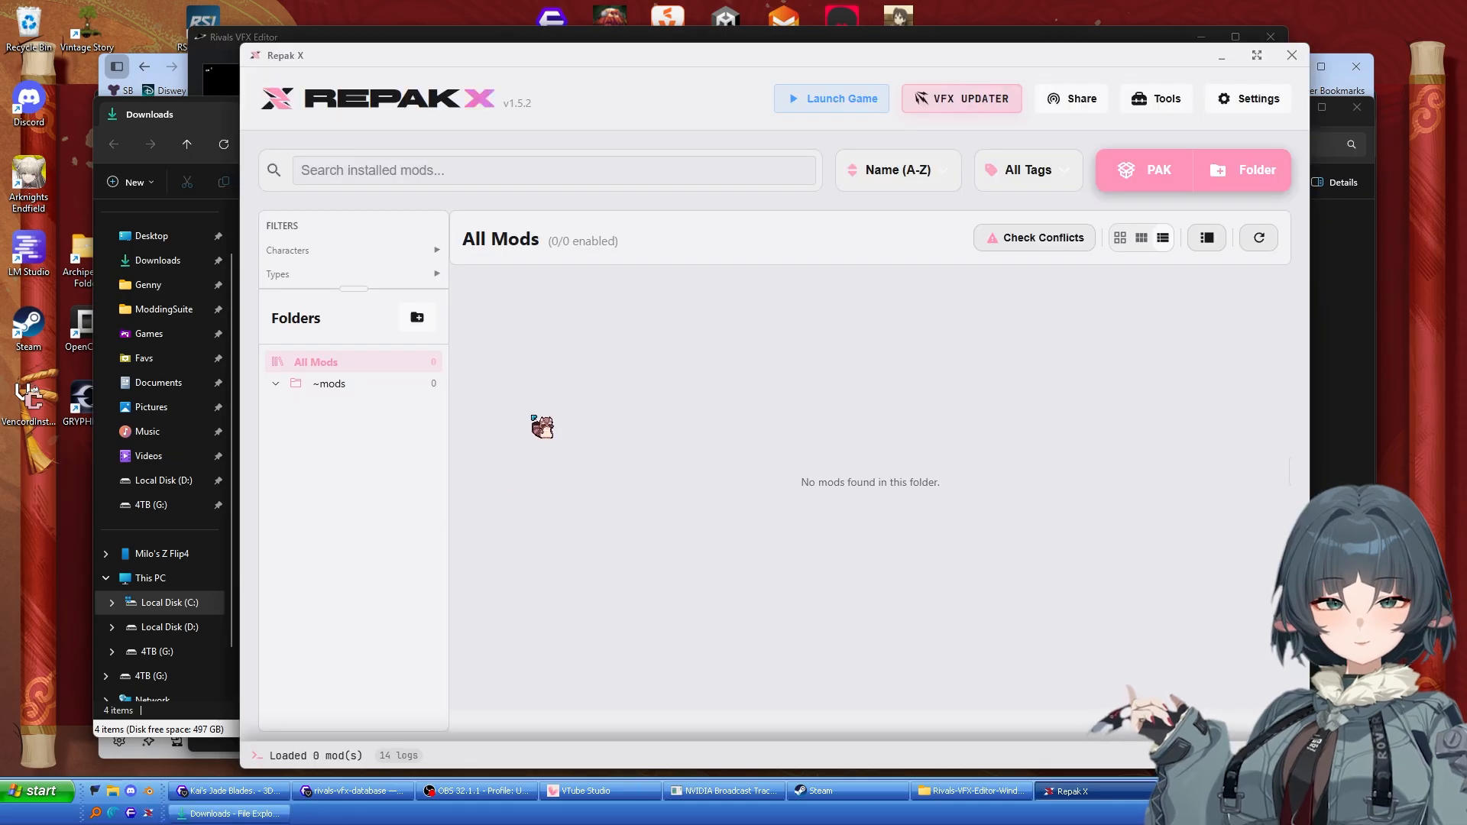
drag(847, 60, 1210, 57)
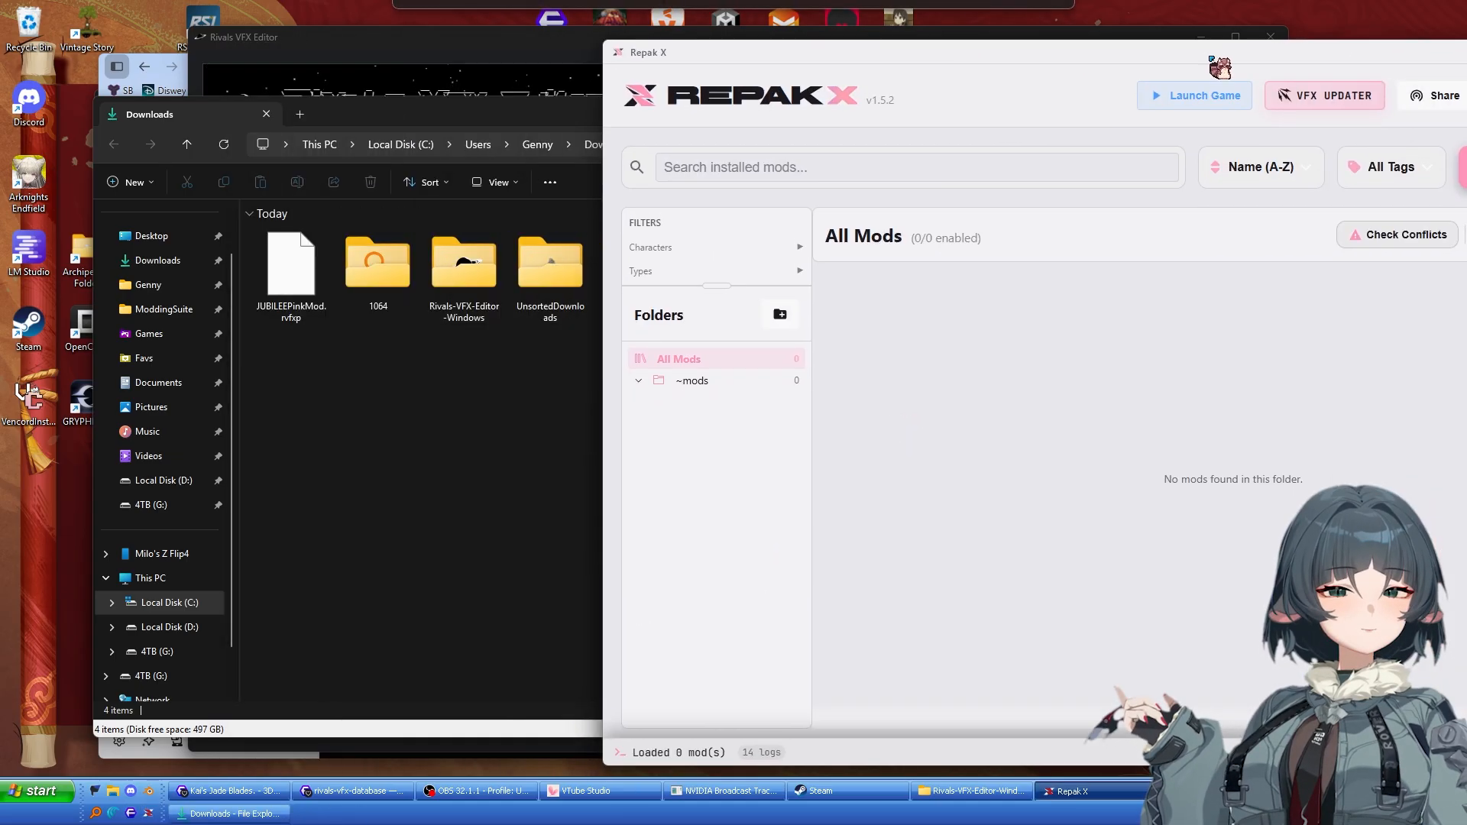
Add the 1064 folder to Repak X and install it as a mod with the custom name GothicJubille.
drag(349, 285, 973, 436)
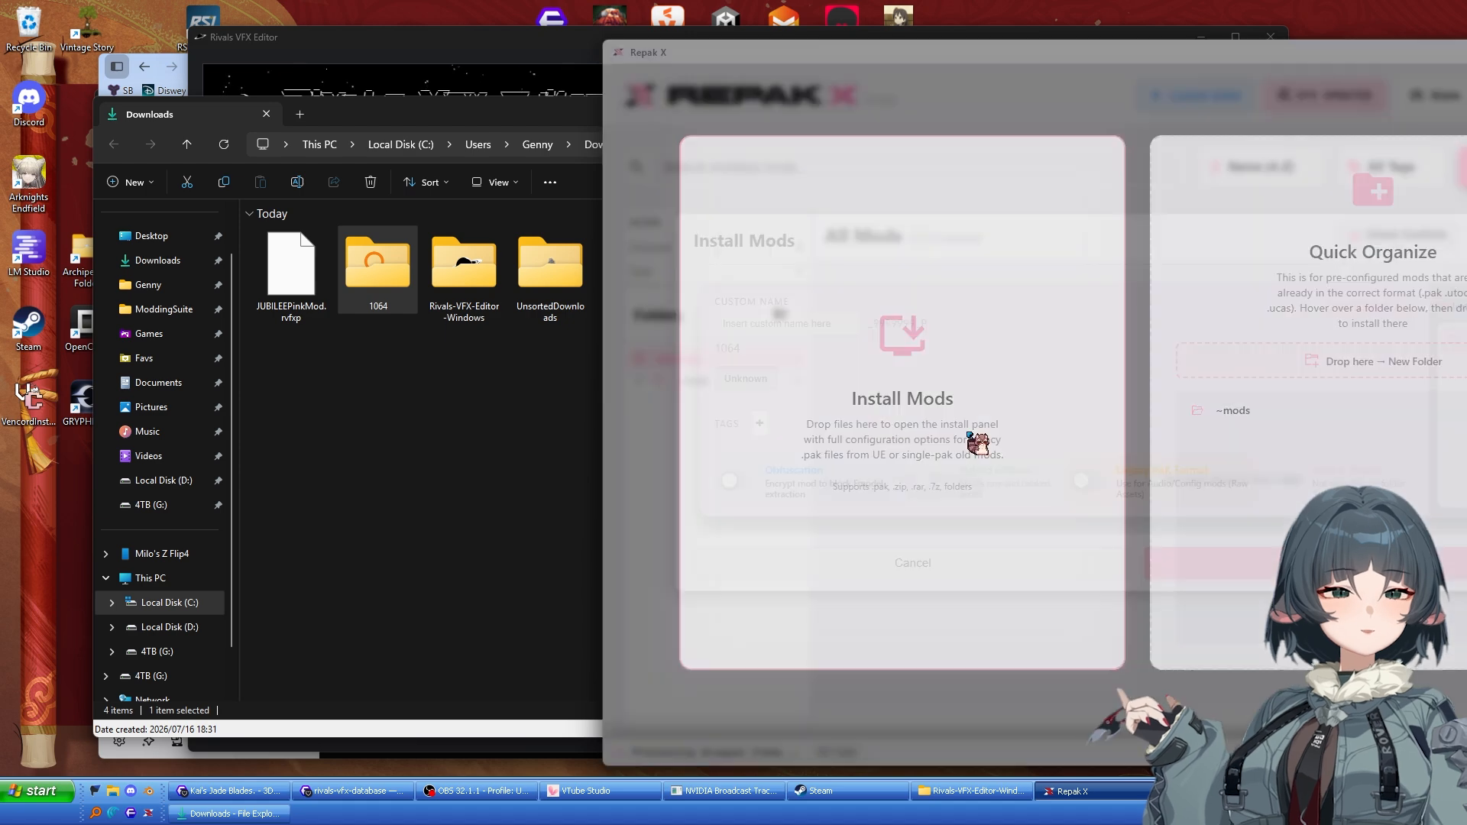
click(787, 319)
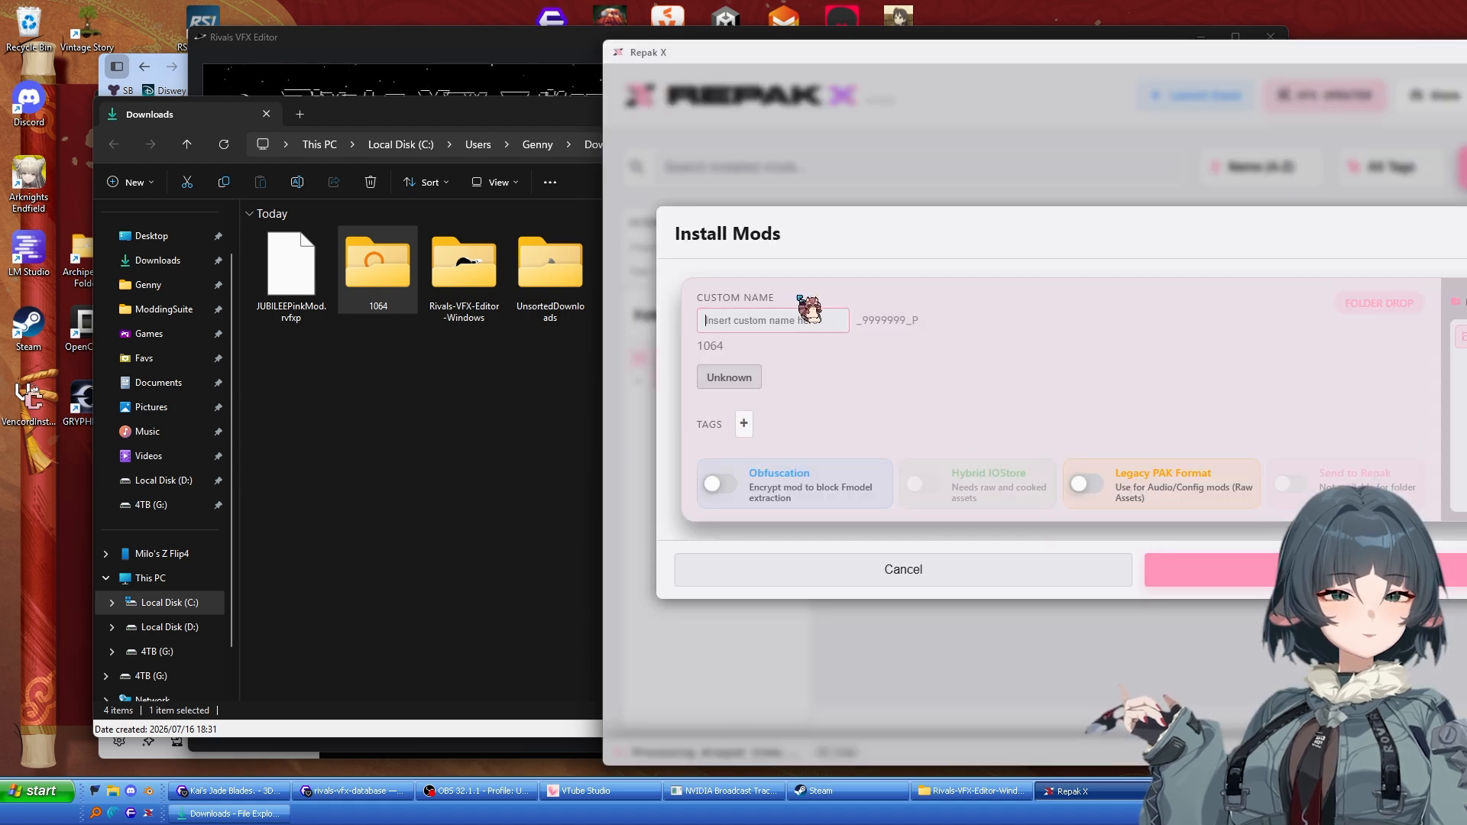
text(GothicJubille)
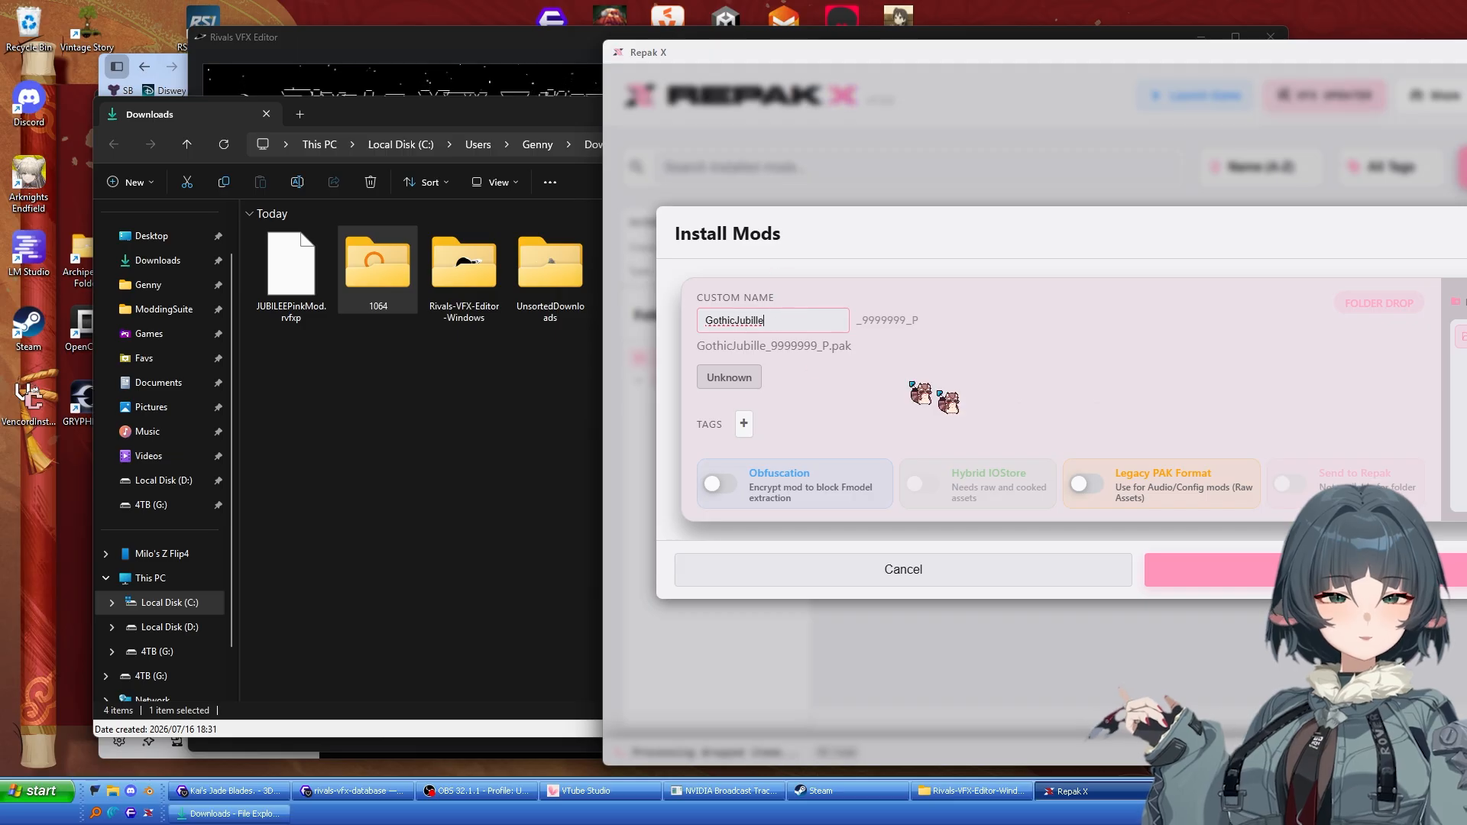
click(1234, 569)
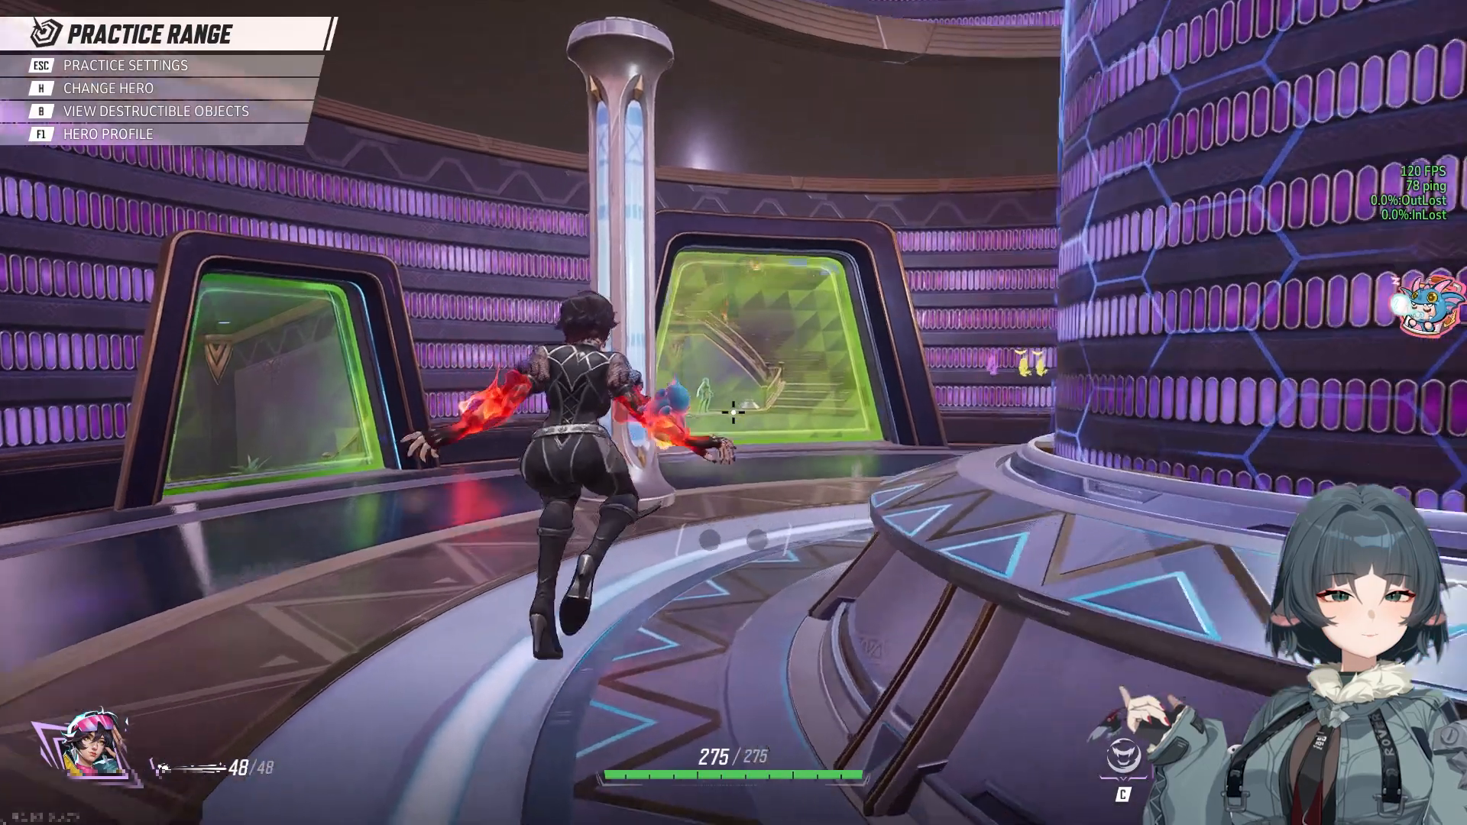
Switch to Marvel Rivals and run Jubilee through the Practice Range, past the Hero Simulation area, to the Galacta Bots.
key(w)
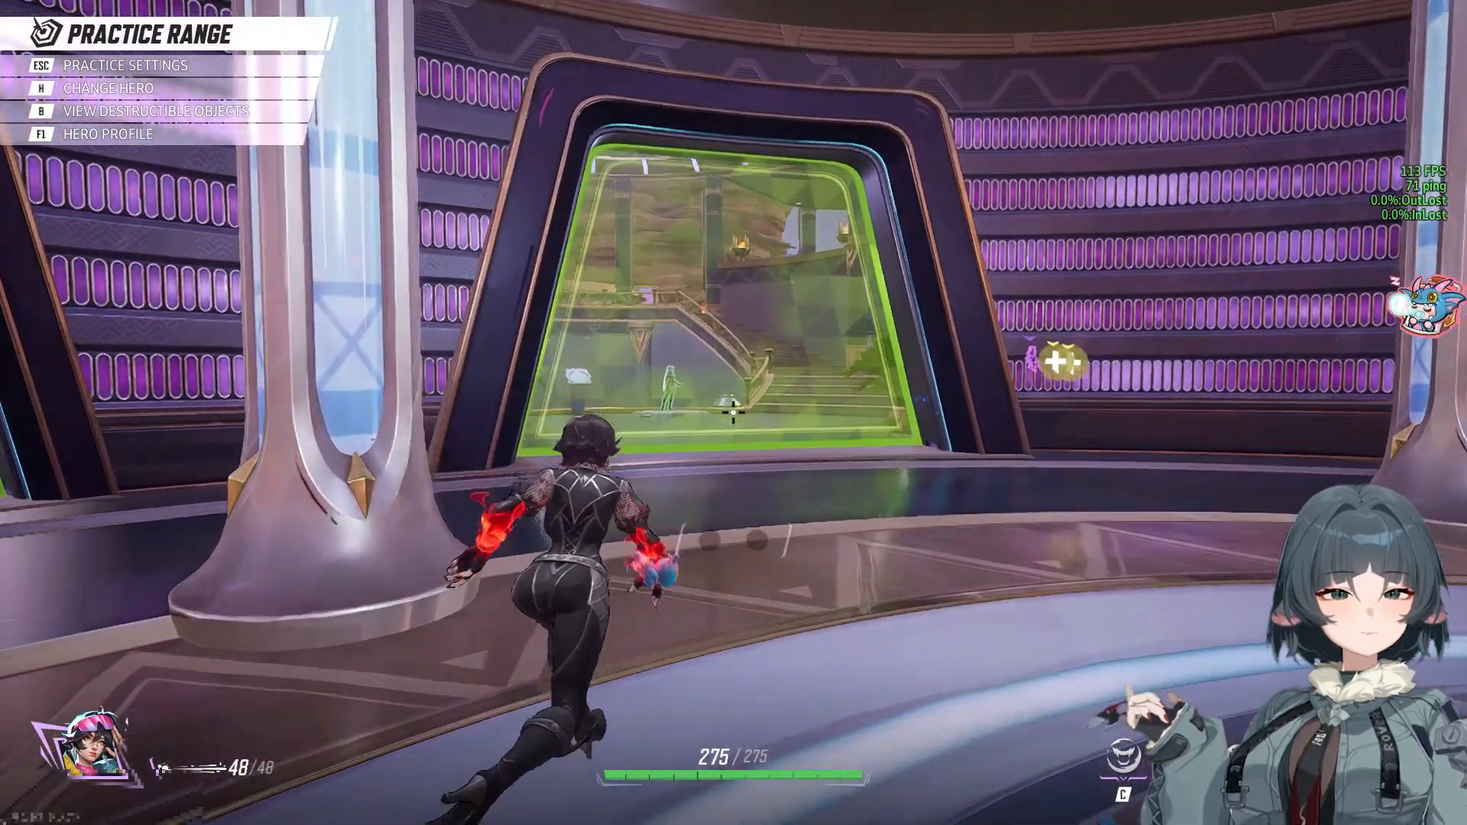
key(w)
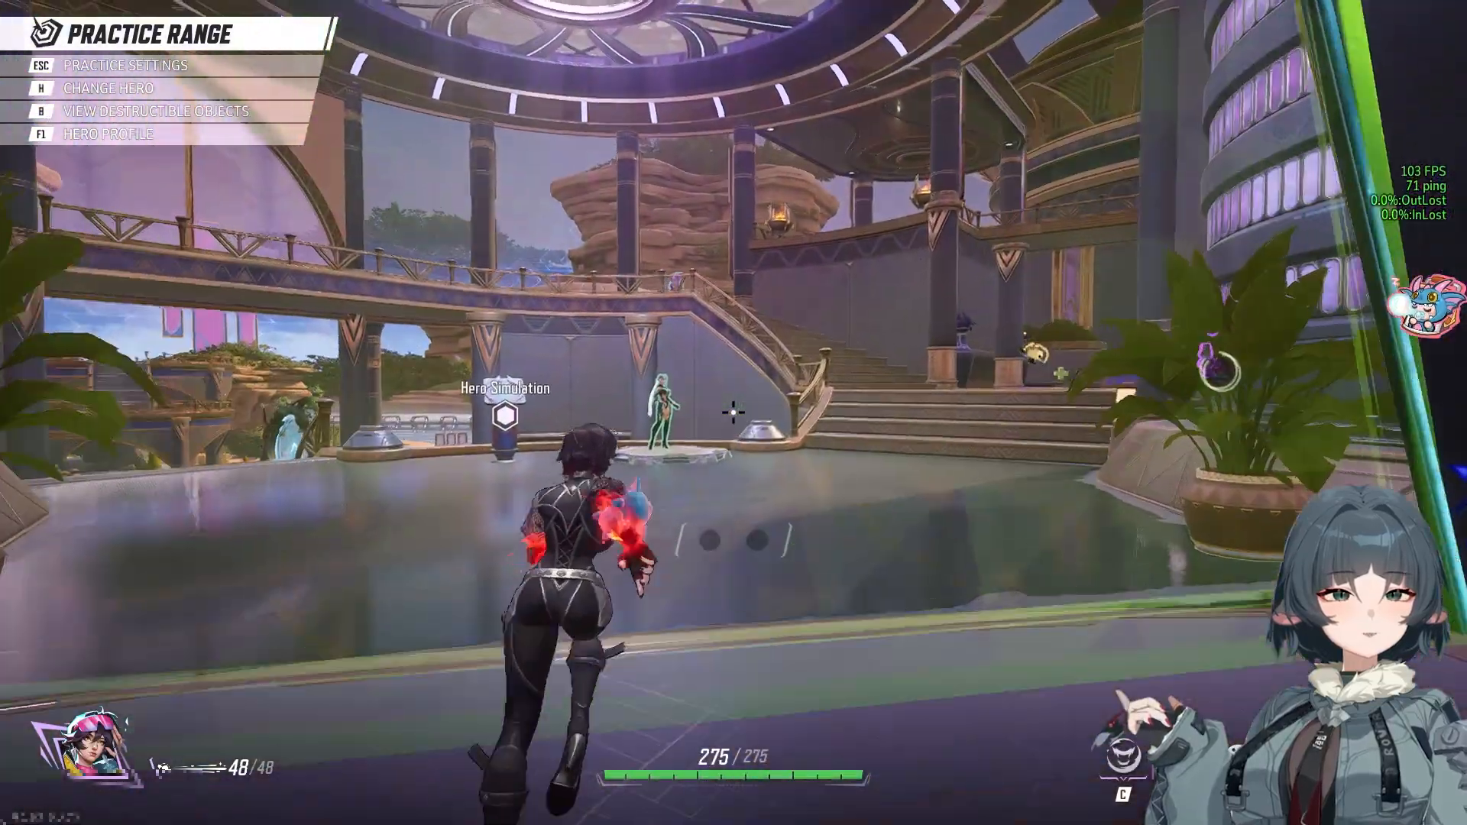
key(w)
click(734, 413)
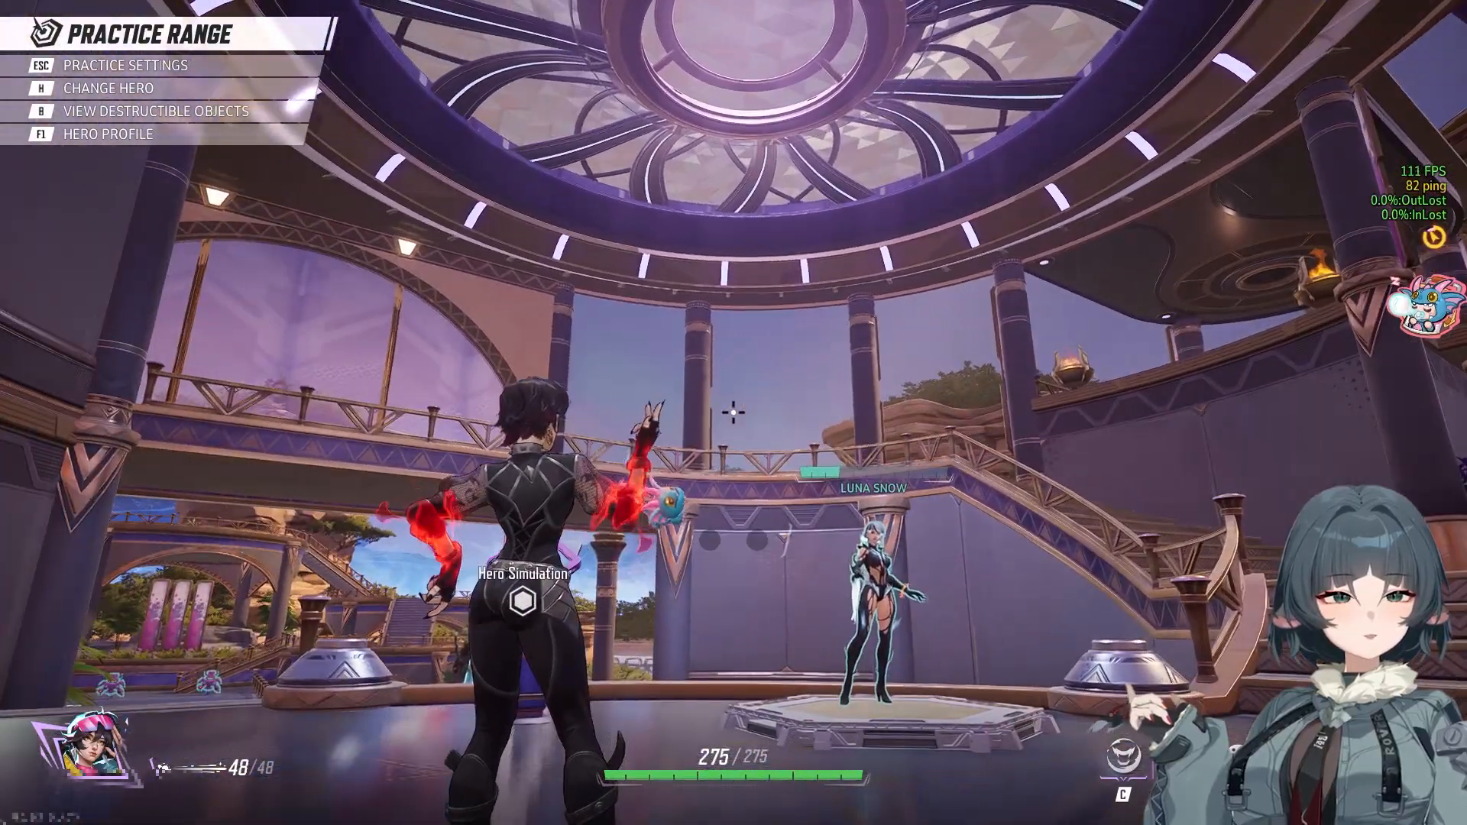
key(s)
key(d)
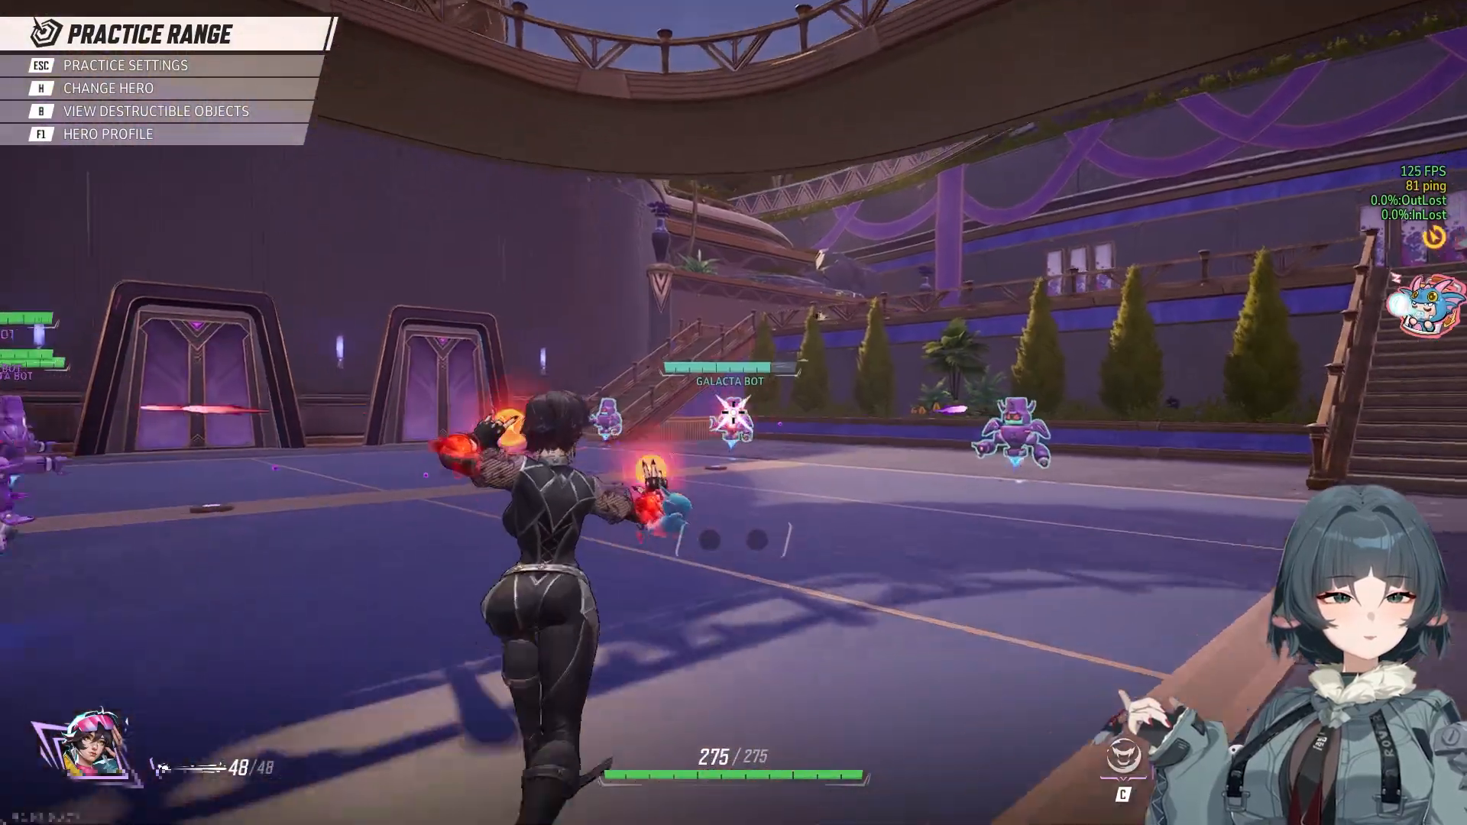
Attack the Galacta Bots with Jubilee's basic attacks, orb and dome abilities to examine their recolored effects.
click(734, 412)
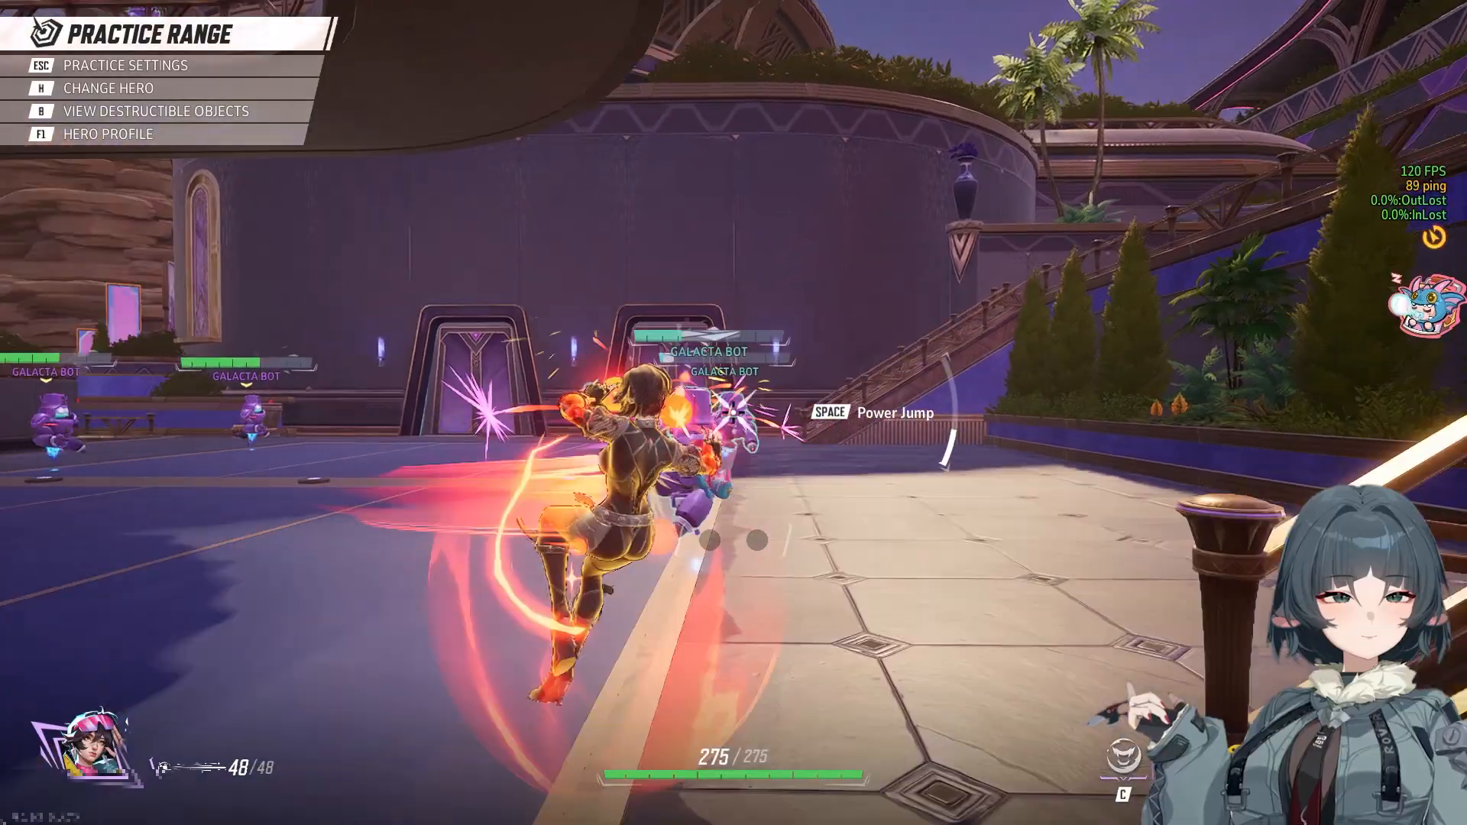
click(733, 413)
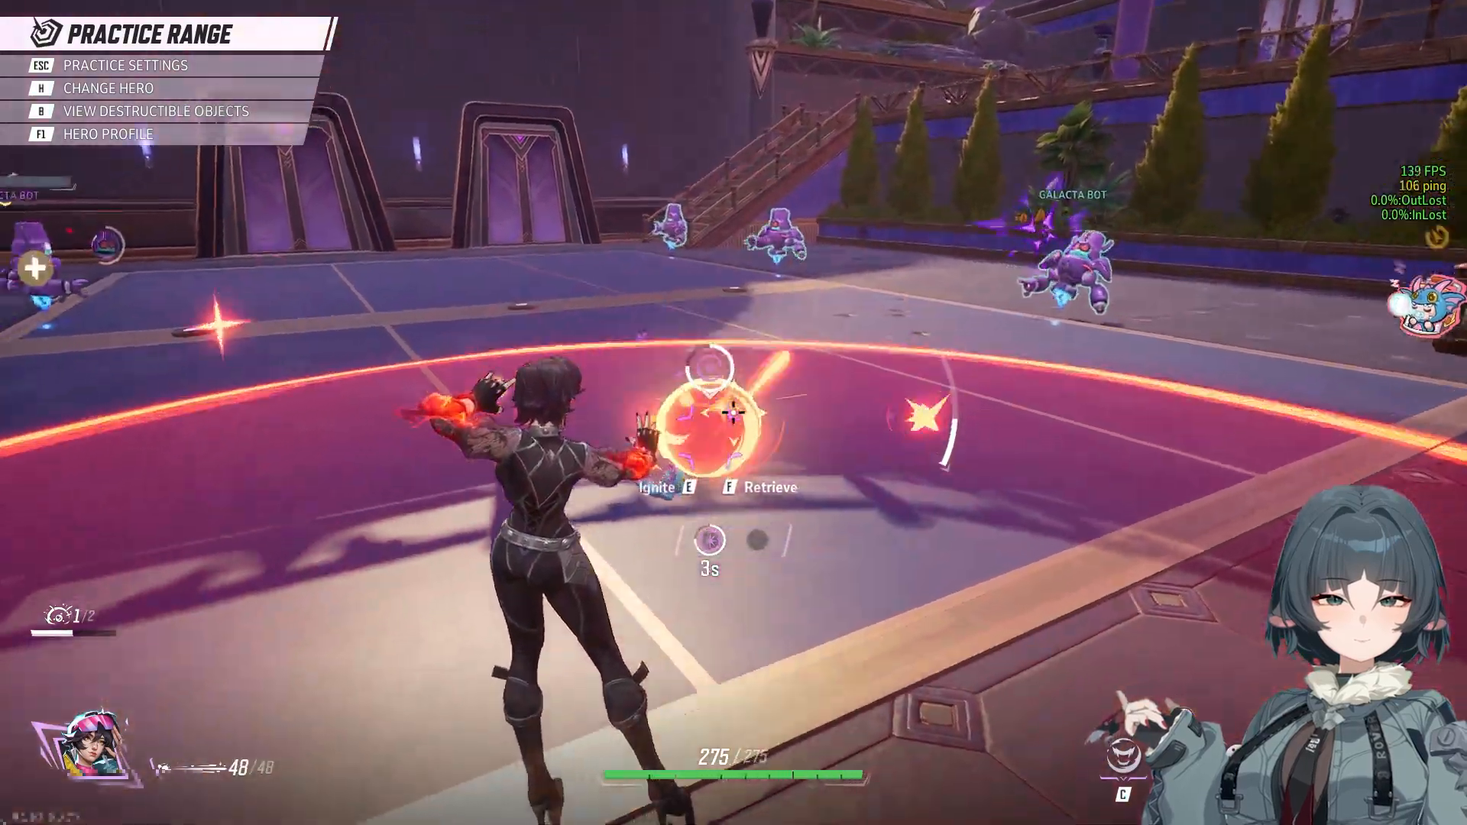
key(s)
key(e)
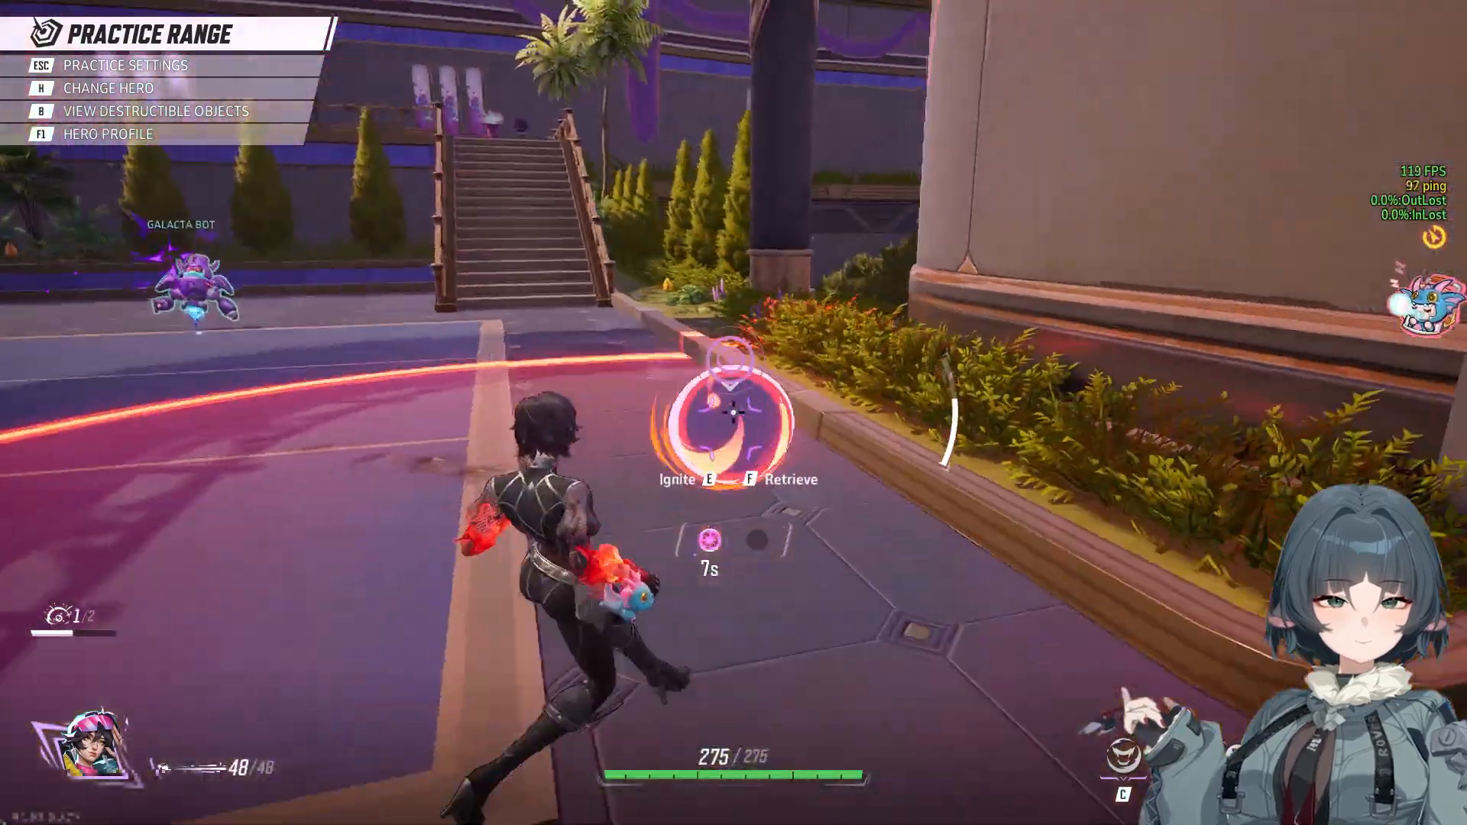
key(f)
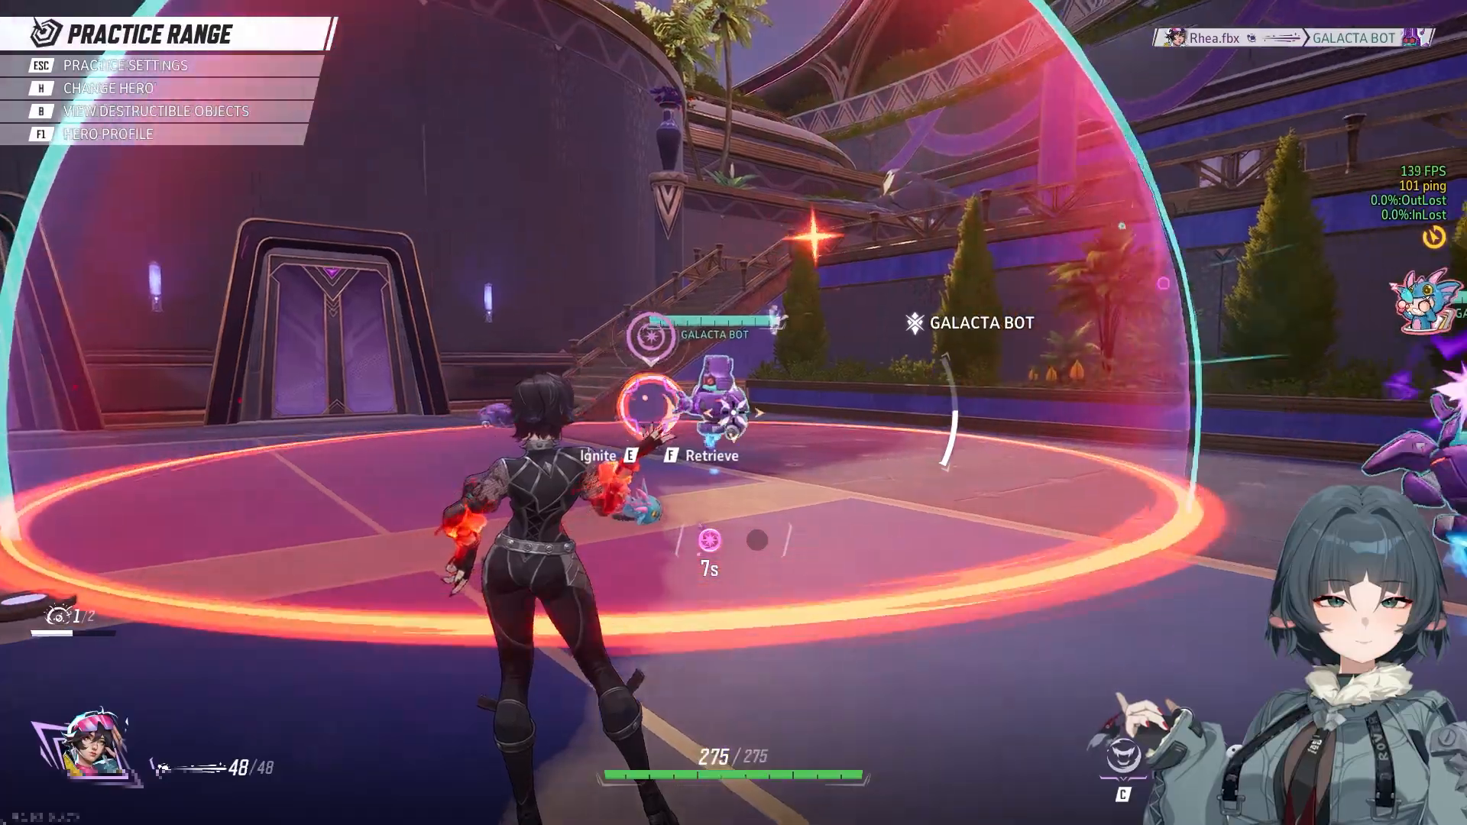
key(s)
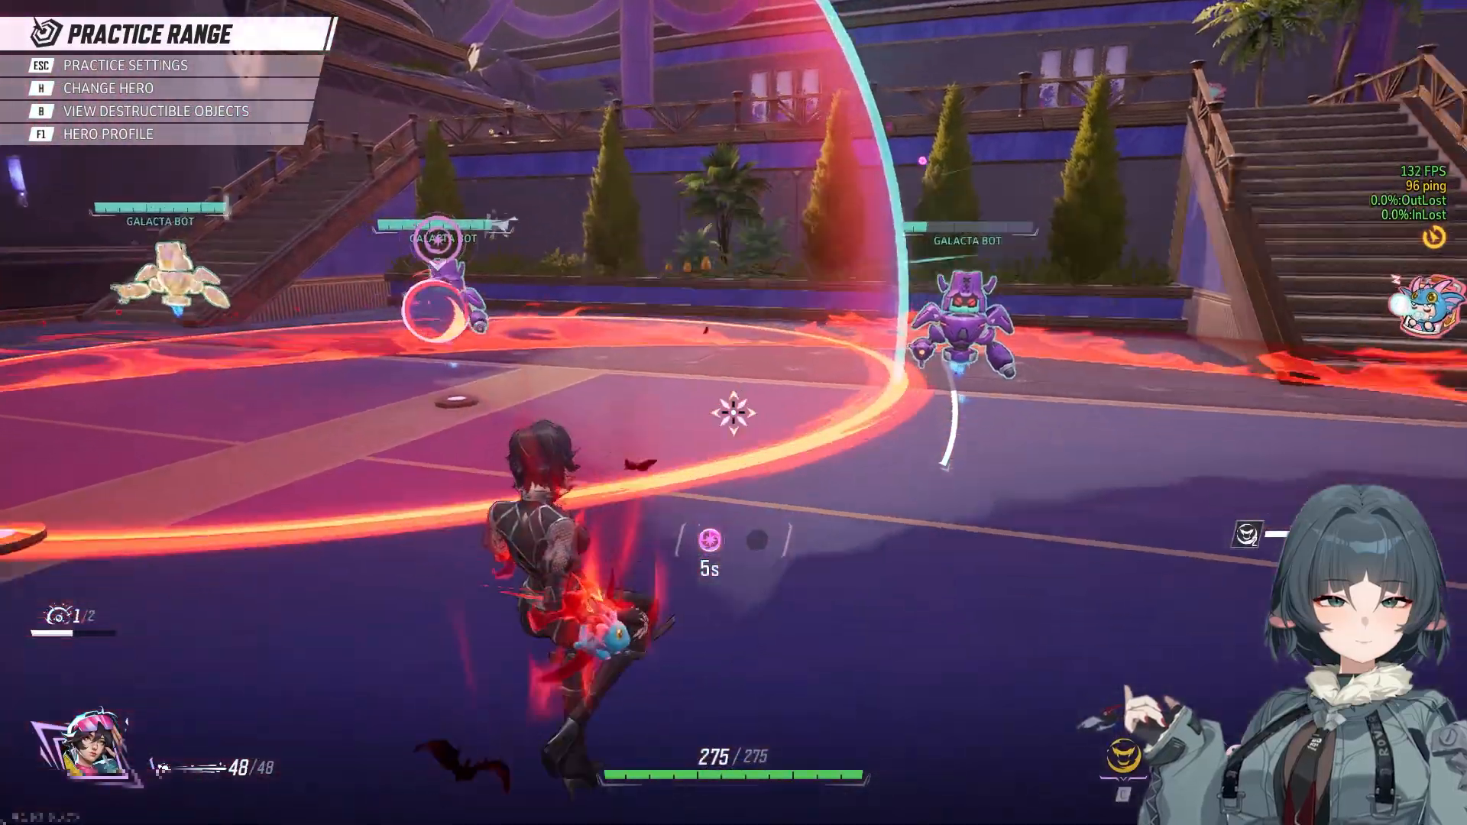
key(a)
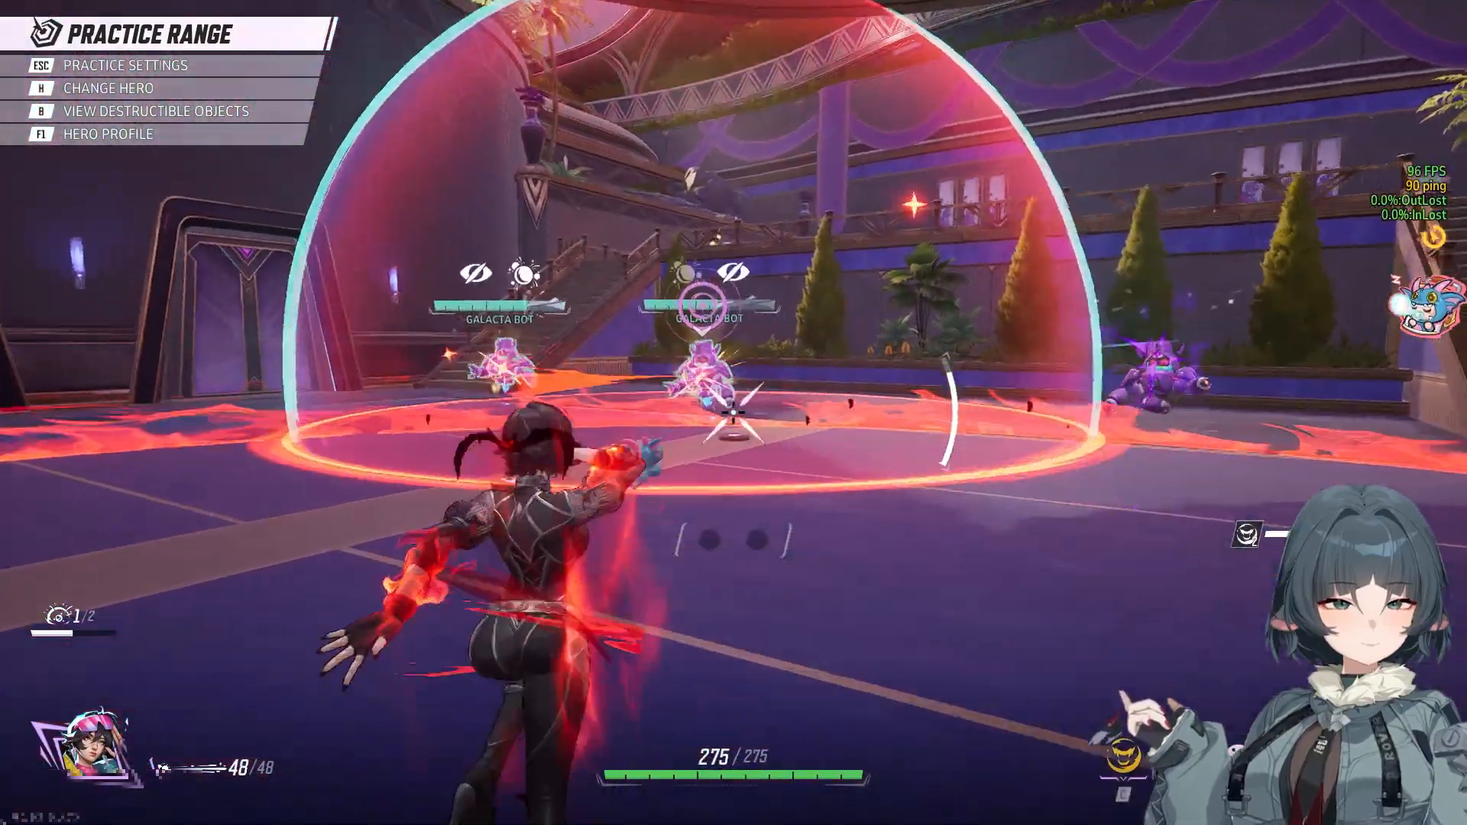
key(a)
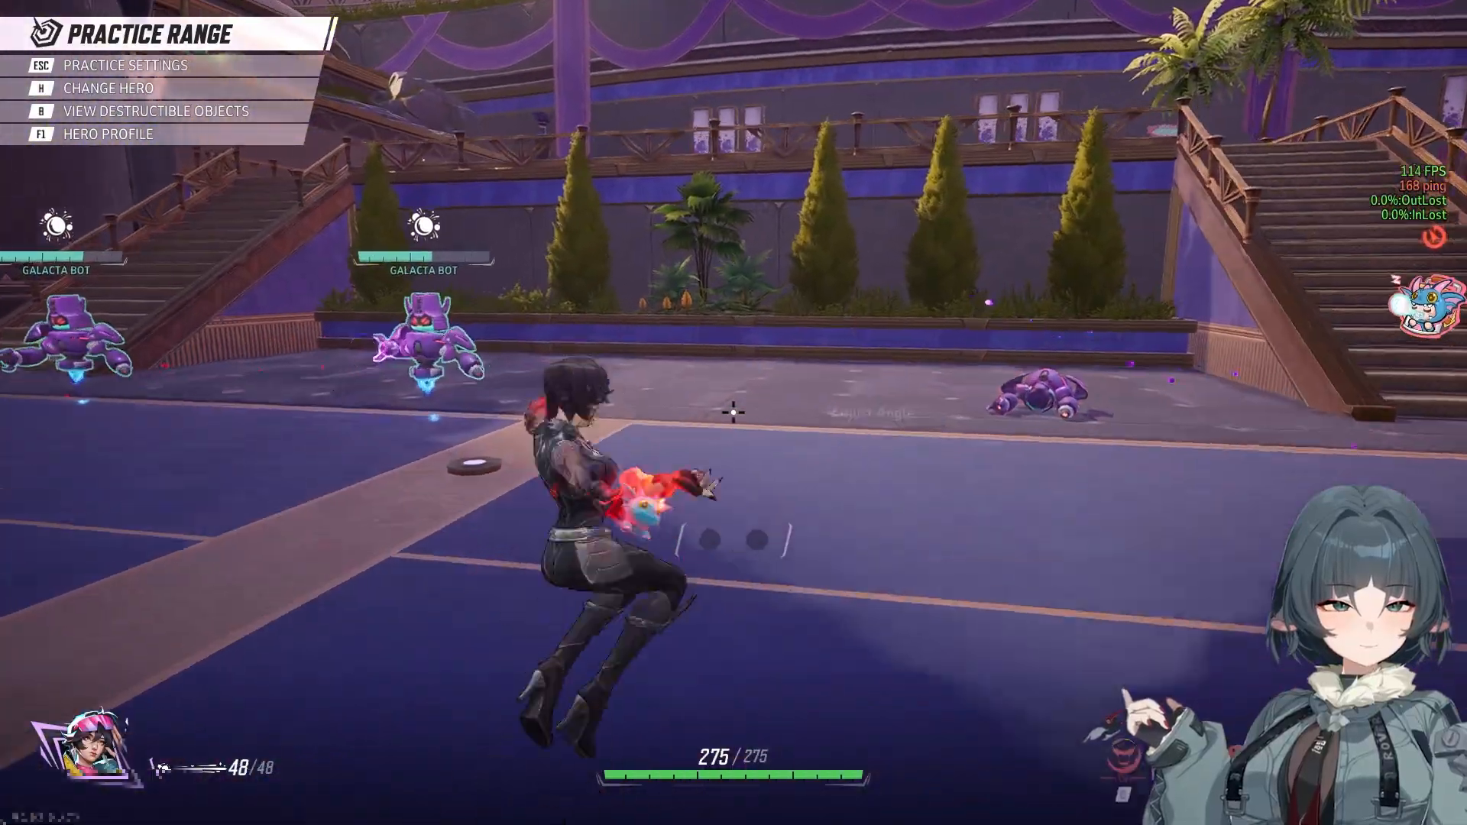
Use Jubilee's circling fireball ability on the Galacta Bots and move around it to examine the recolored orbs and ground effects.
key(c)
key(a)
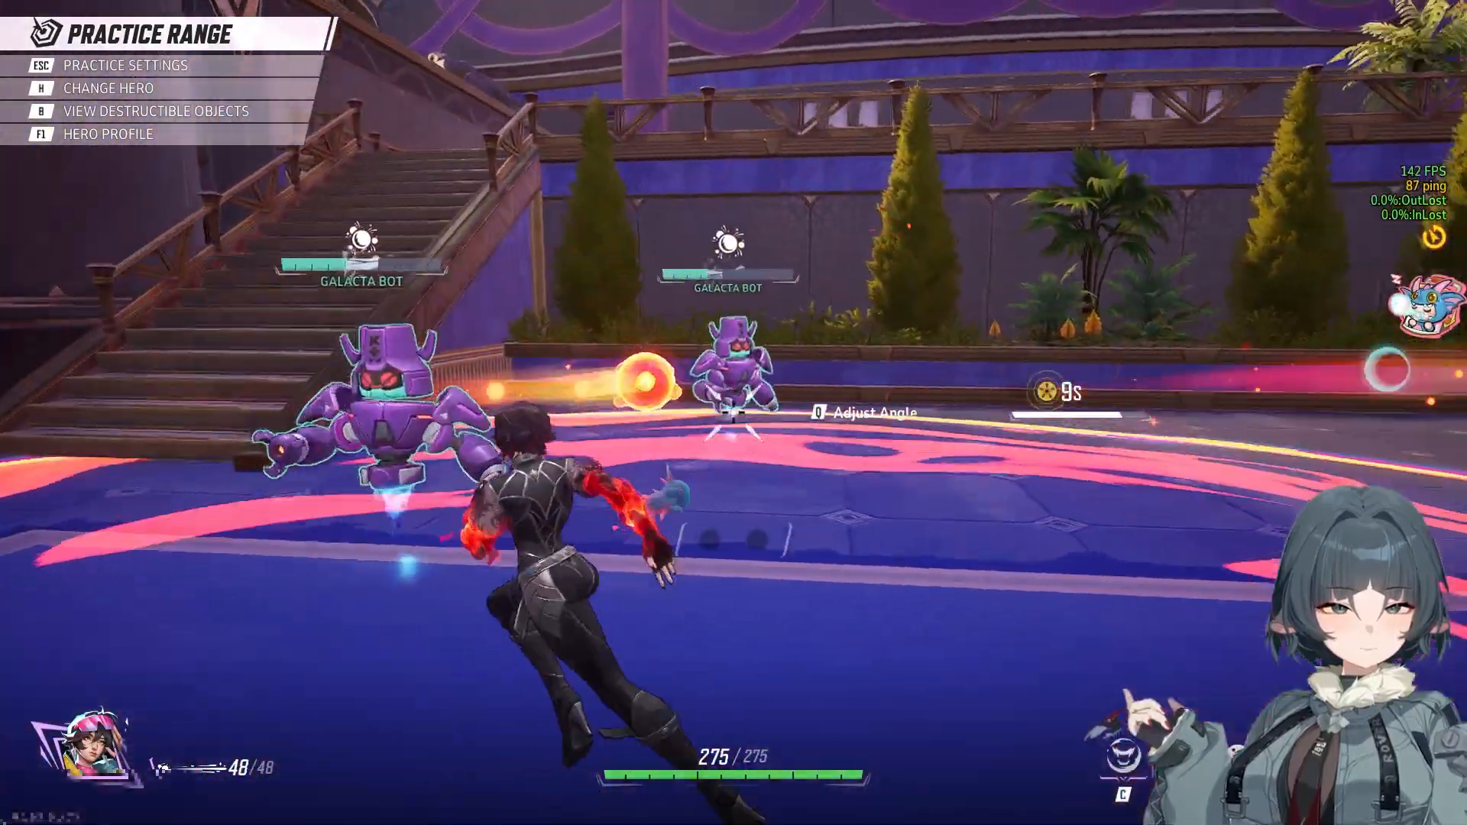
key(d)
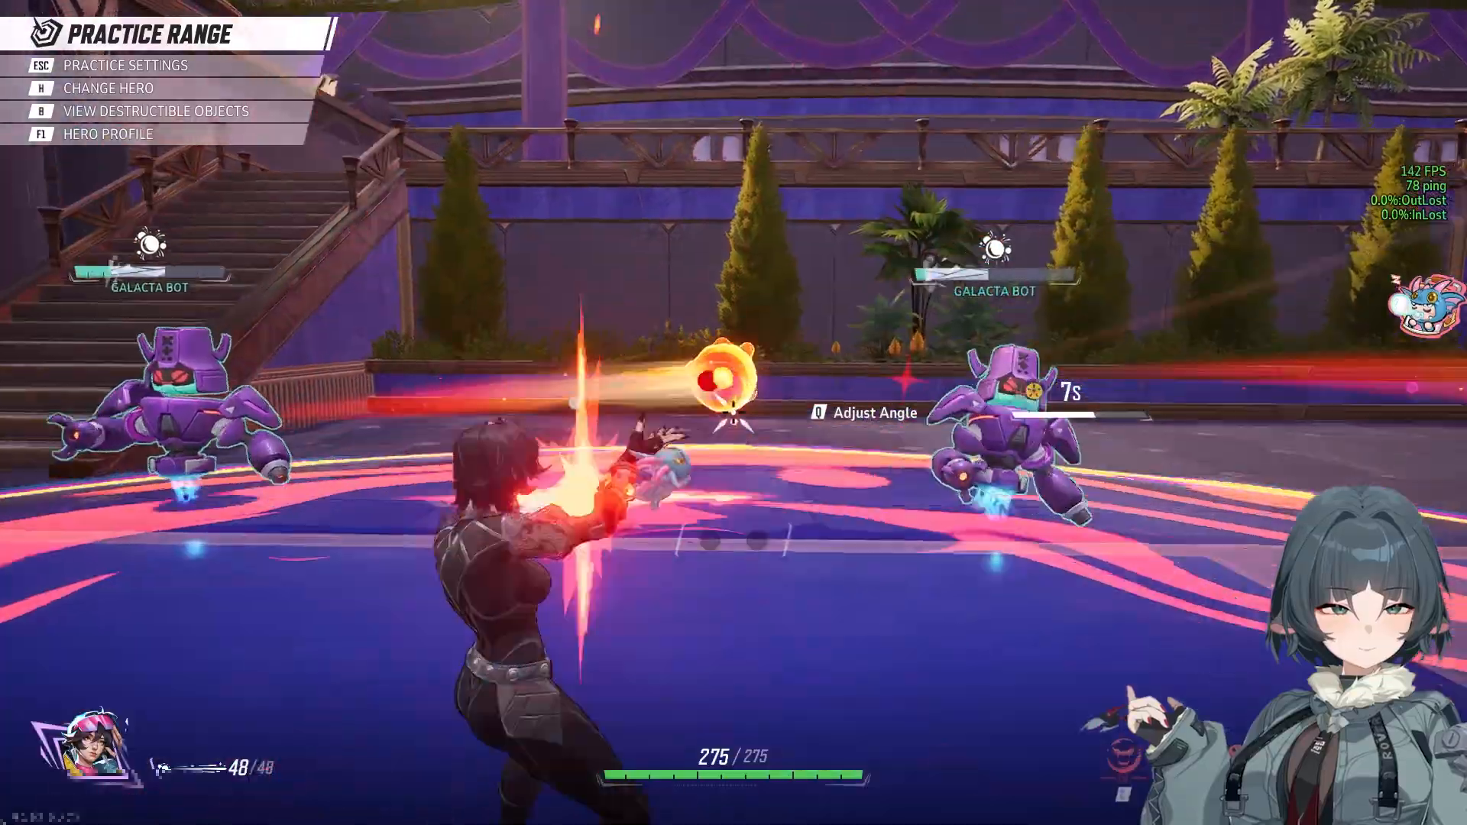
key(w)
key(space)
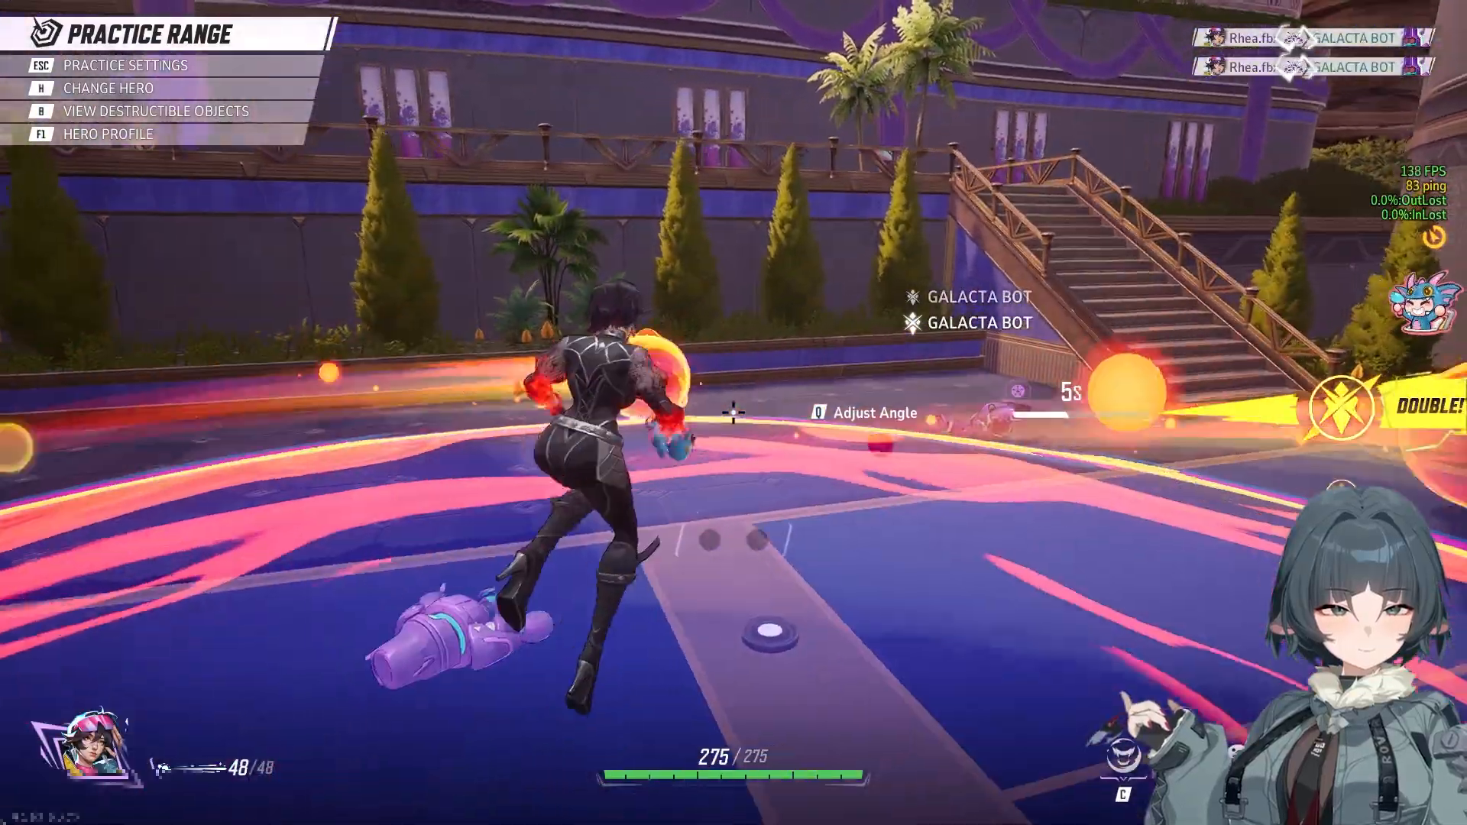
key(d)
key(a)
key(d)
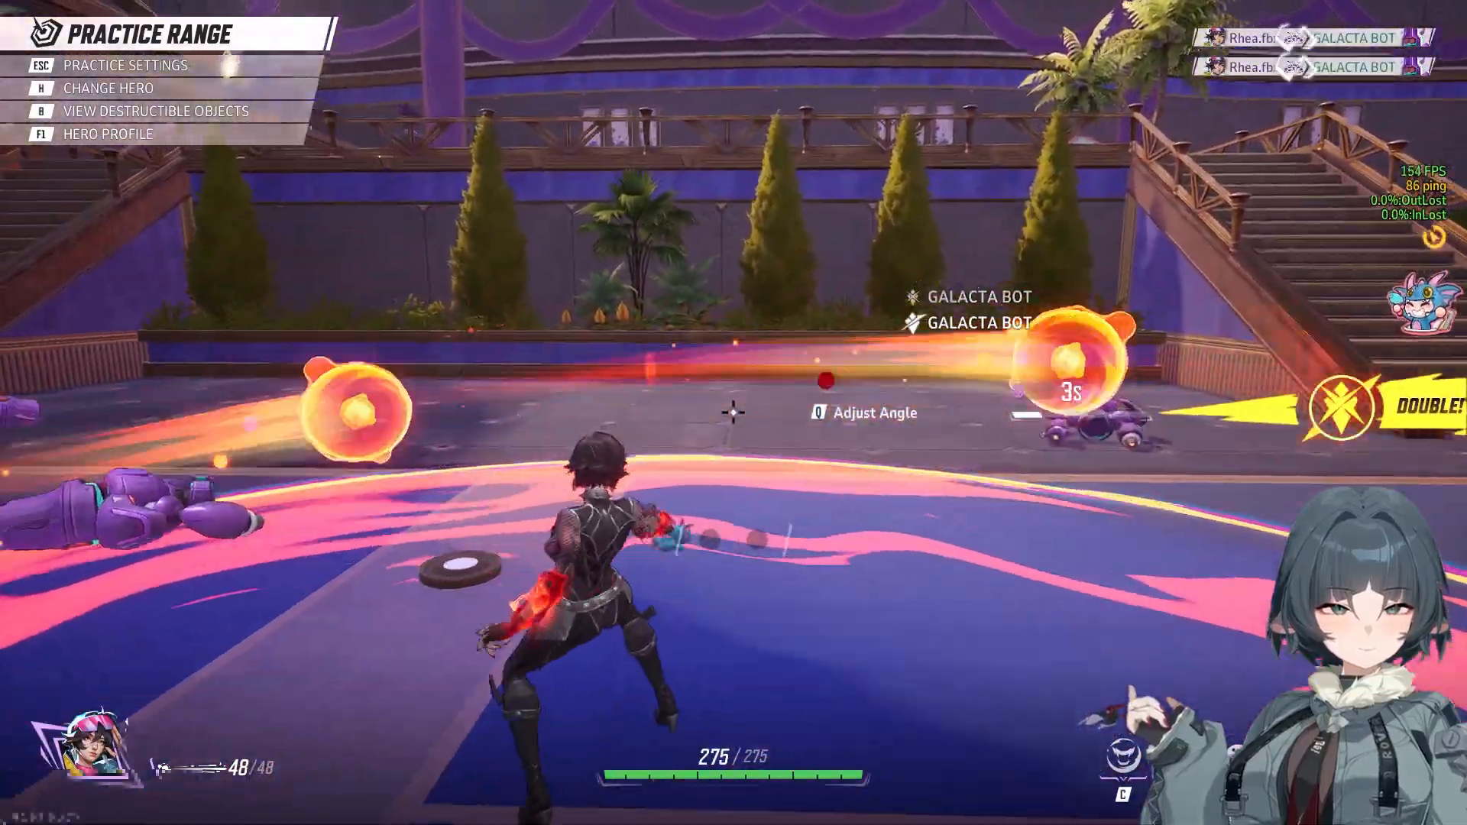
key(a)
key(d)
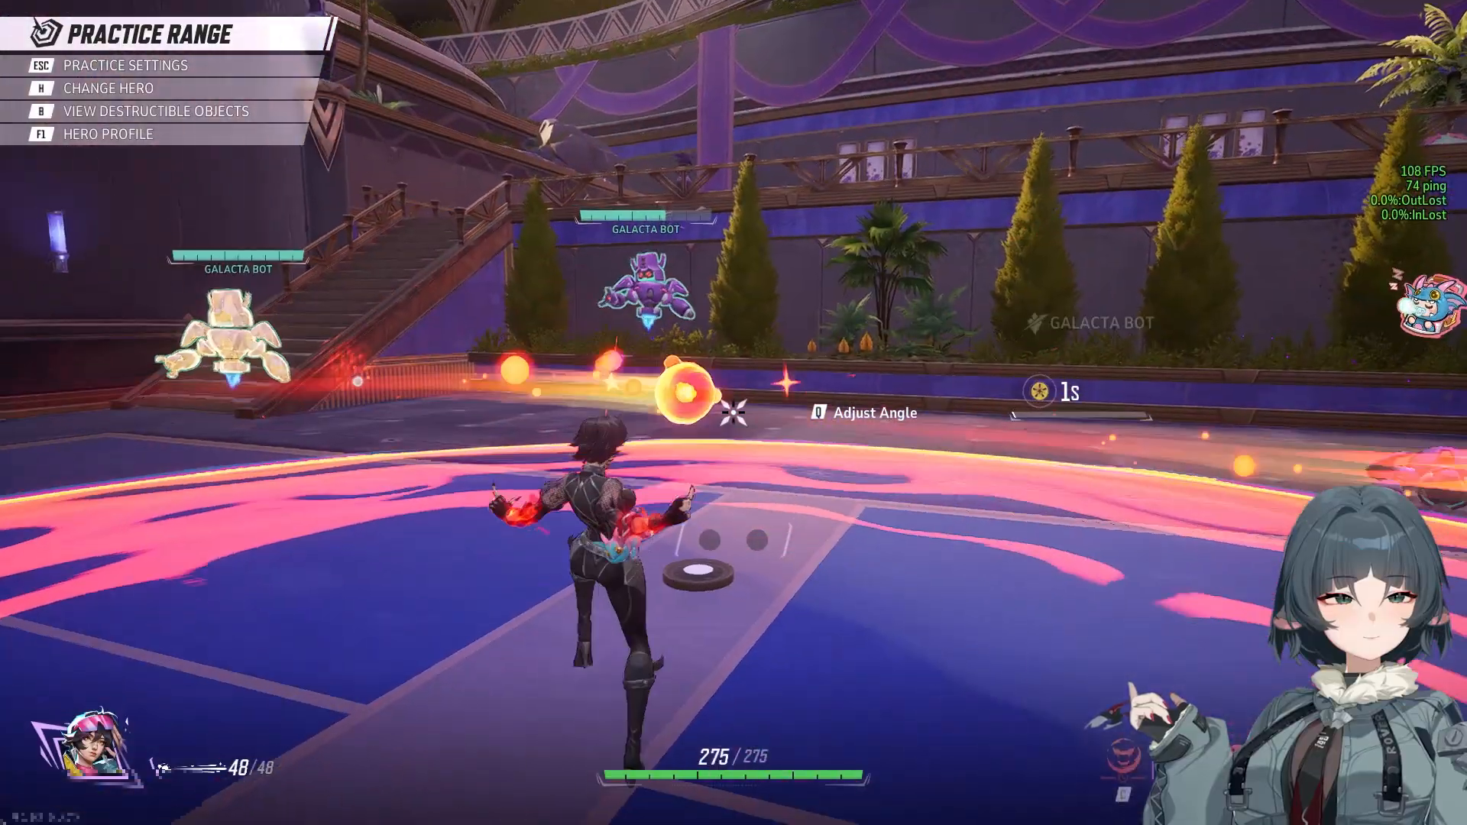
key(s)
key(space)
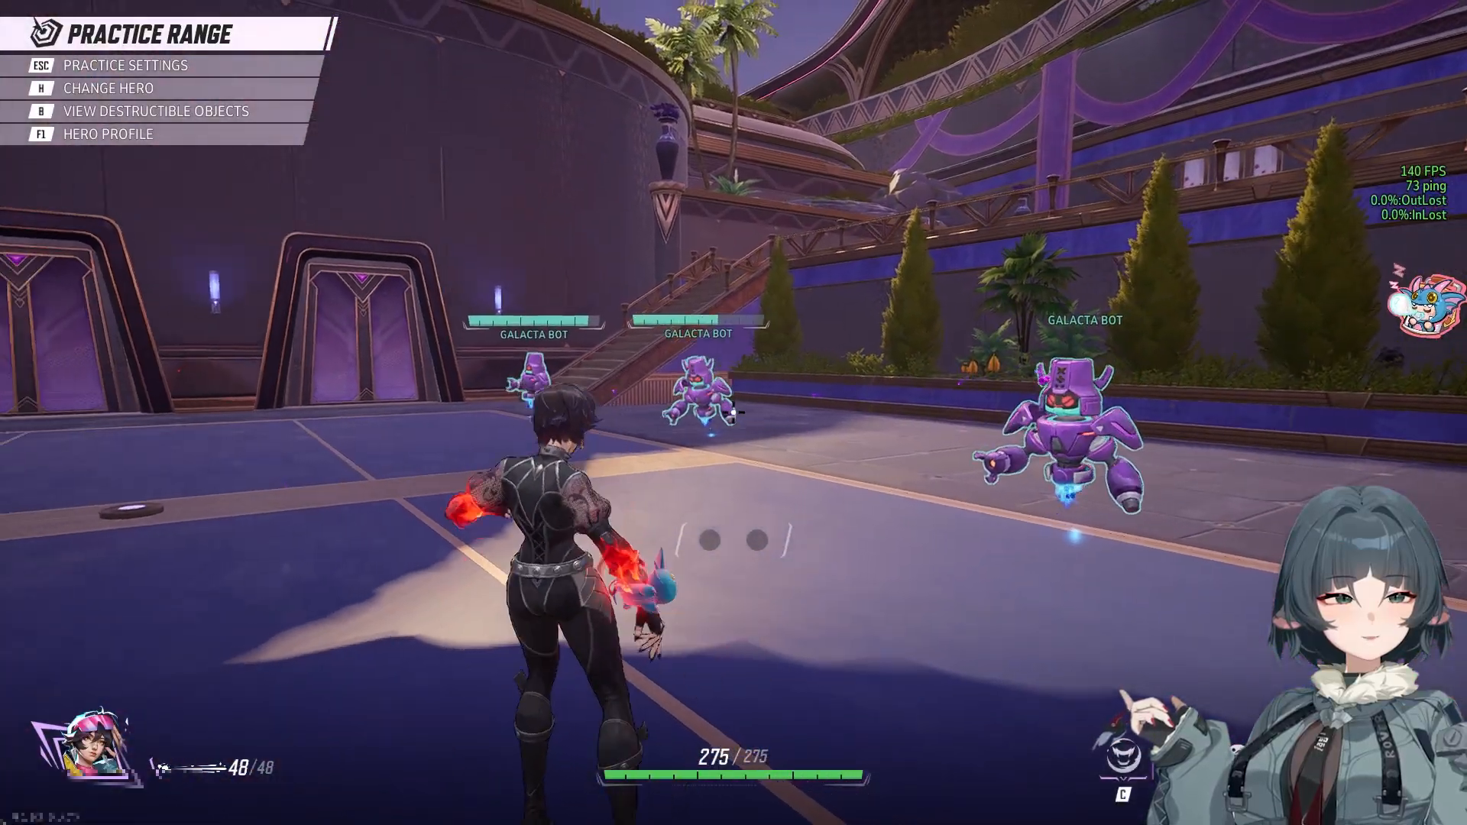